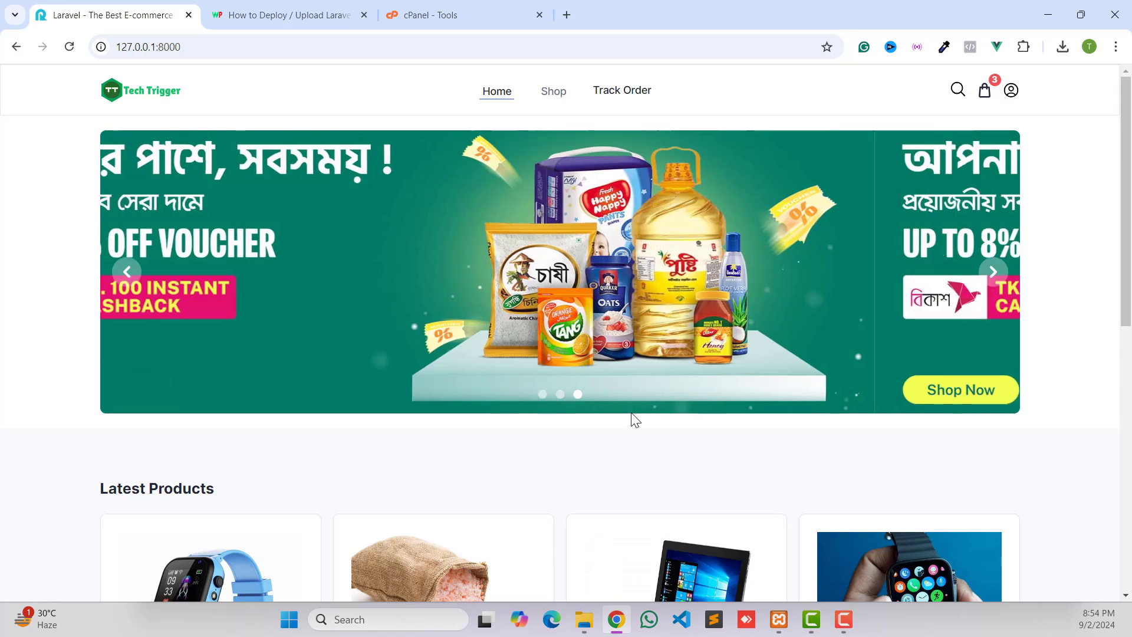
# Check the local server modules in the XAMPP Control Panel, then bring up the hosting account's cPanel Tools page.
pyautogui.click(155, 47)
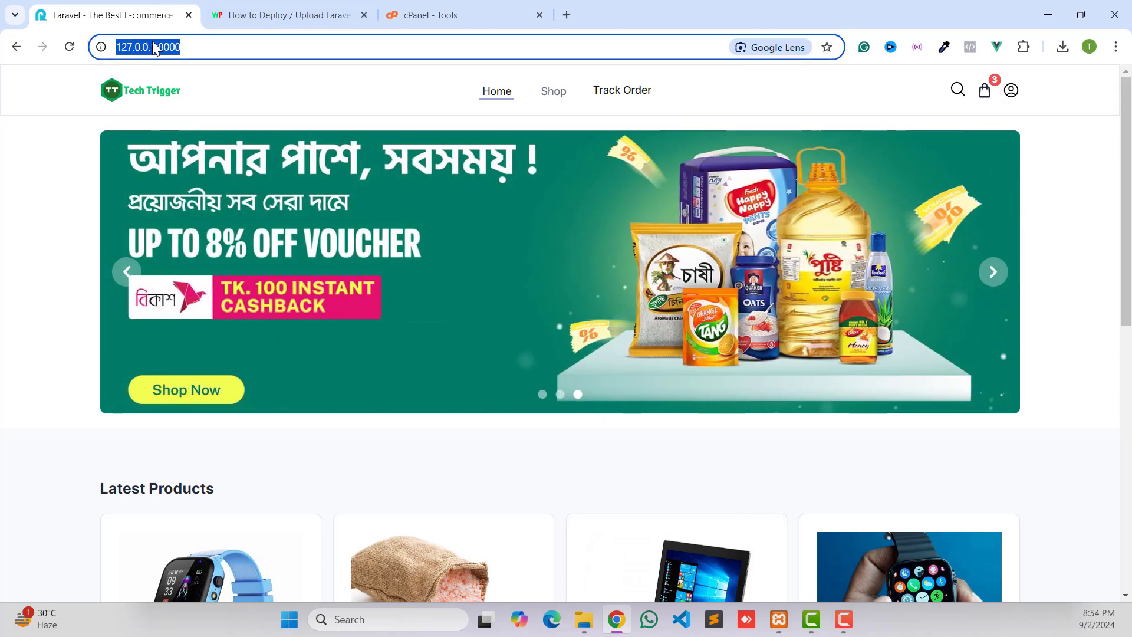
pyautogui.click(778, 617)
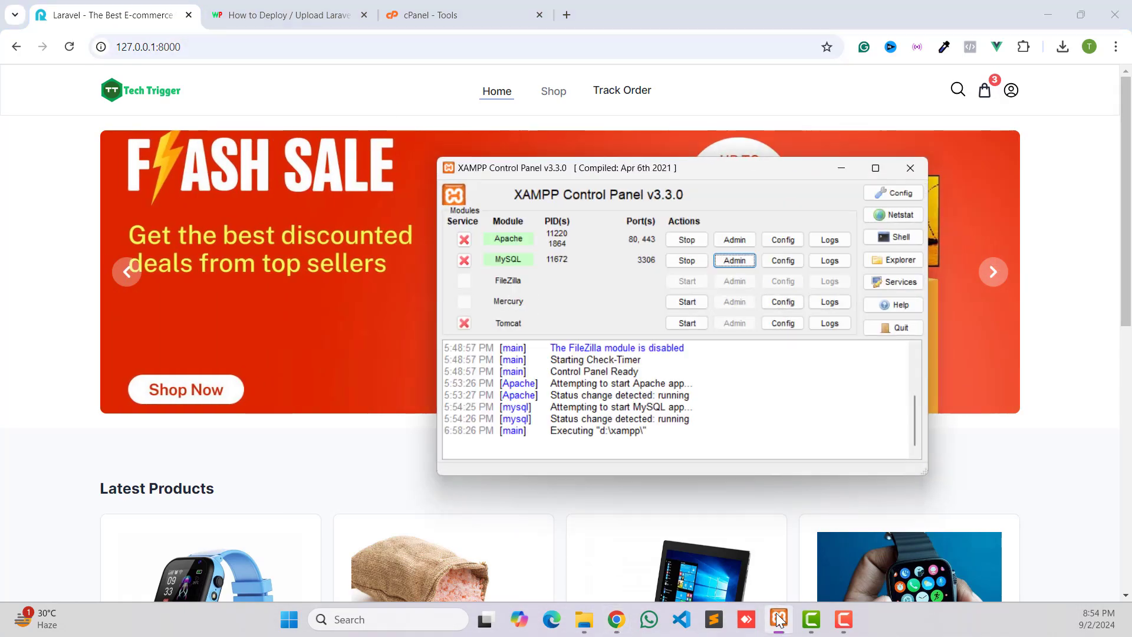
pyautogui.click(368, 46)
pyautogui.click(416, 12)
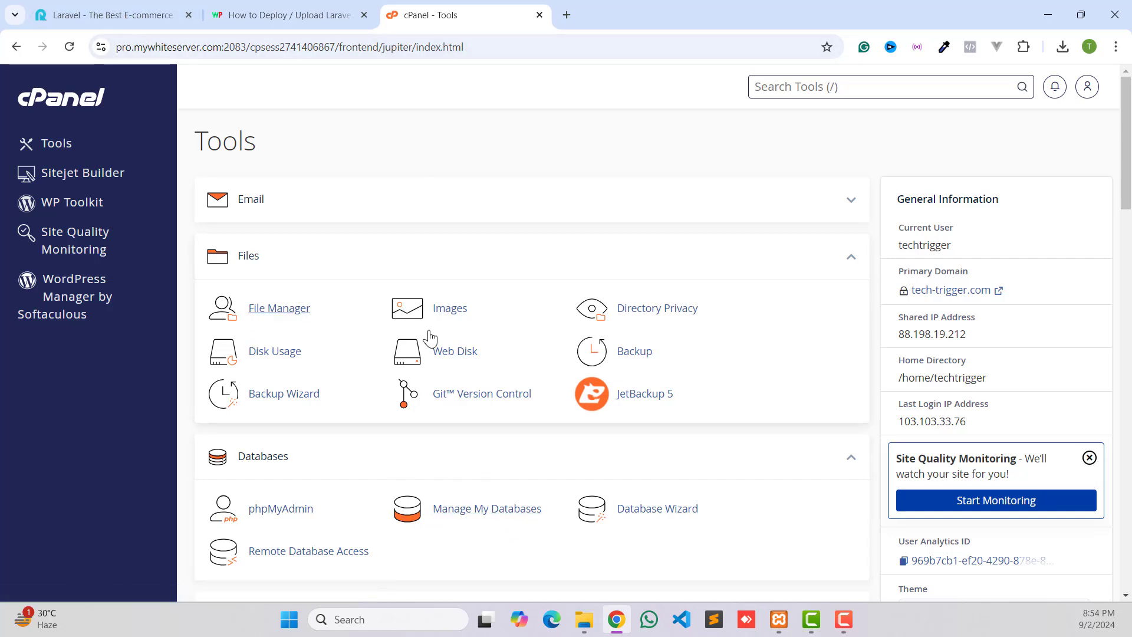
# Look through the banner and the Latest Products section on the local Laravel store's home page.
pyautogui.click(97, 16)
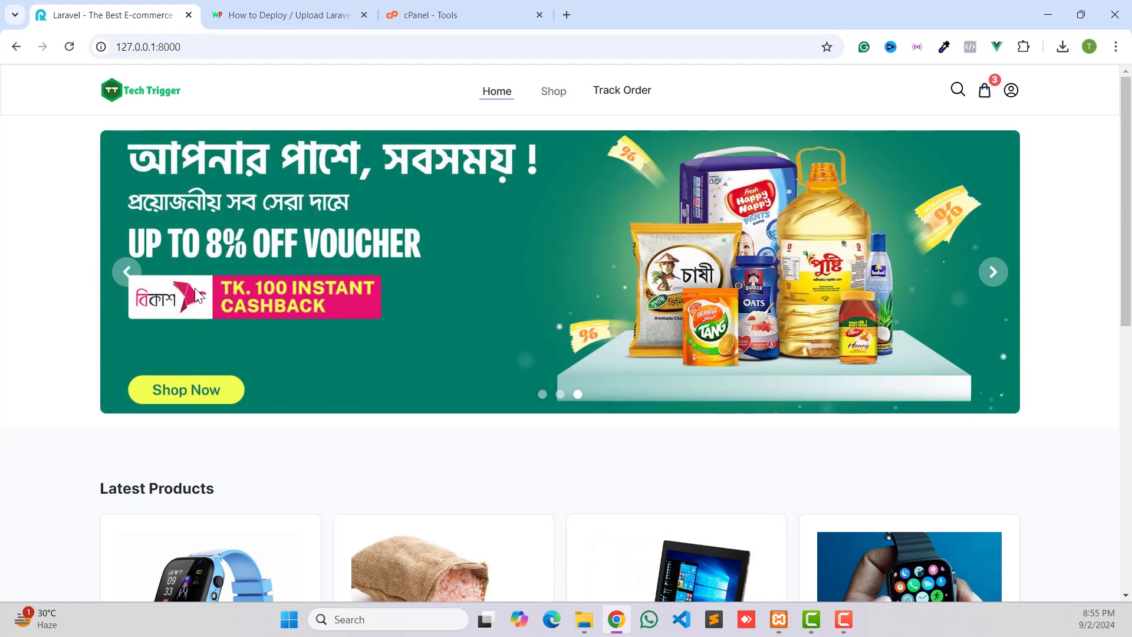
pyautogui.scroll(-7, 239, 377)
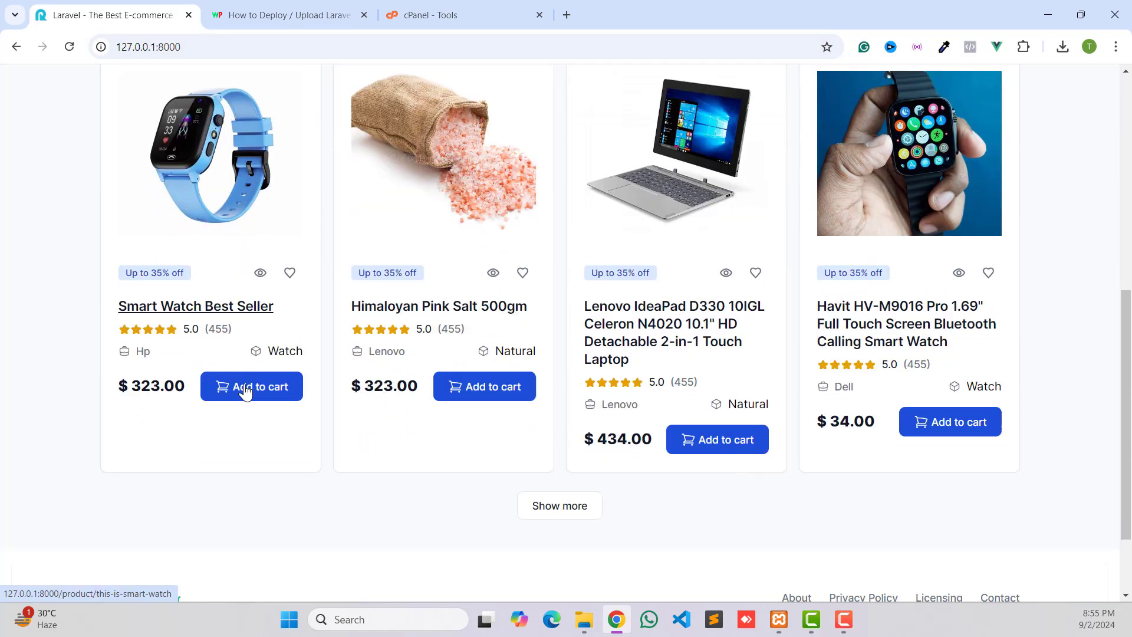
pyautogui.scroll(5, 245, 391)
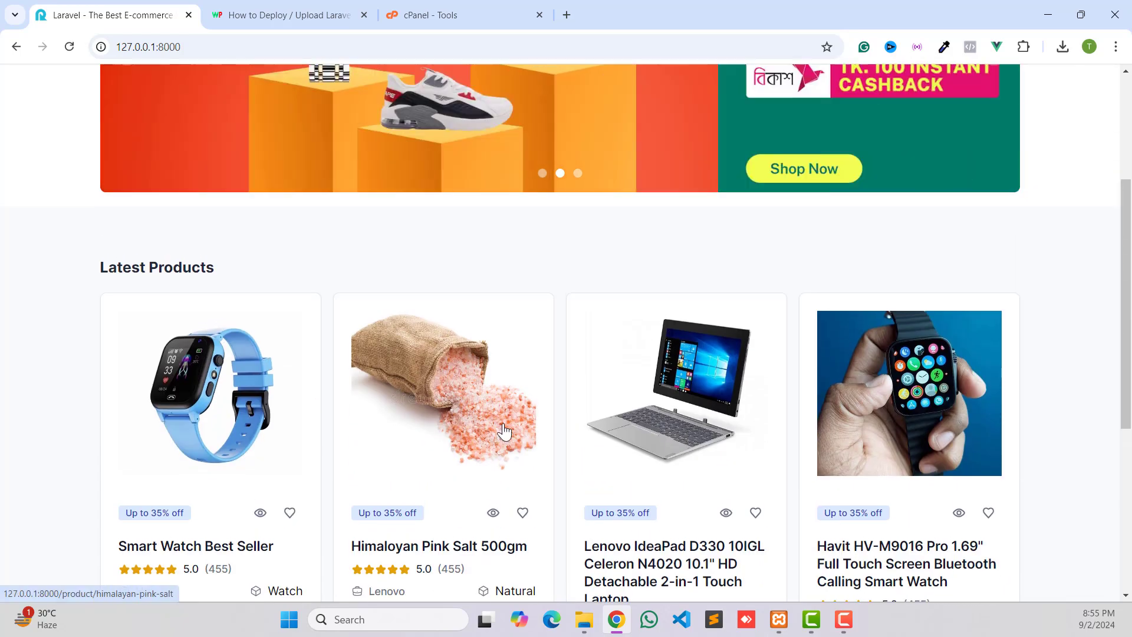
pyautogui.scroll(4, 505, 430)
pyautogui.scroll(-1, 508, 430)
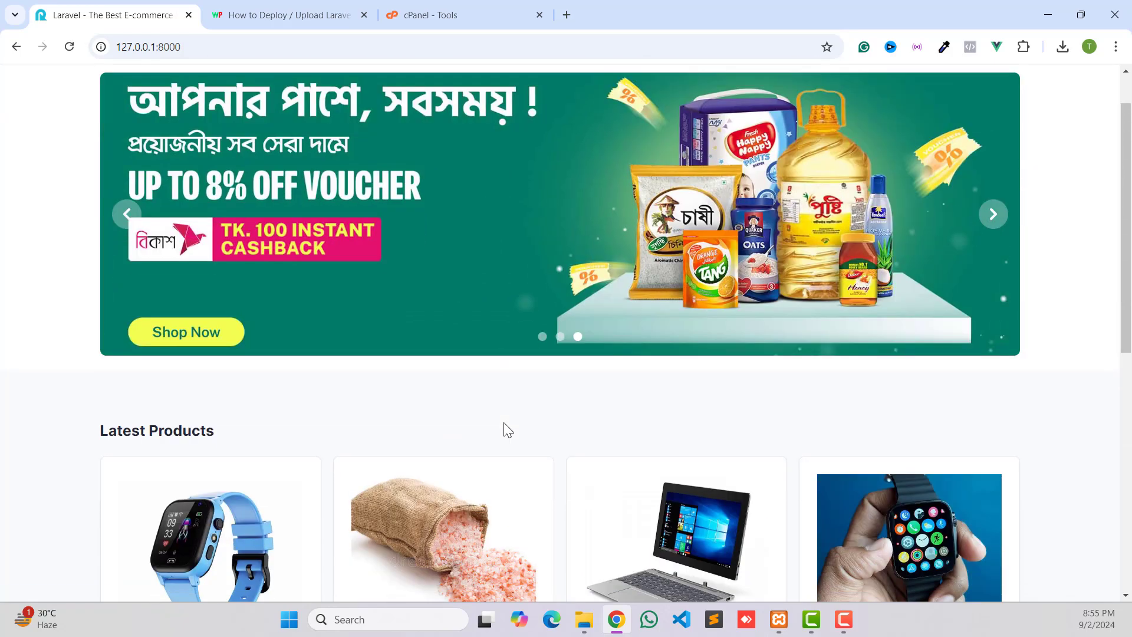
pyautogui.scroll(-4, 508, 430)
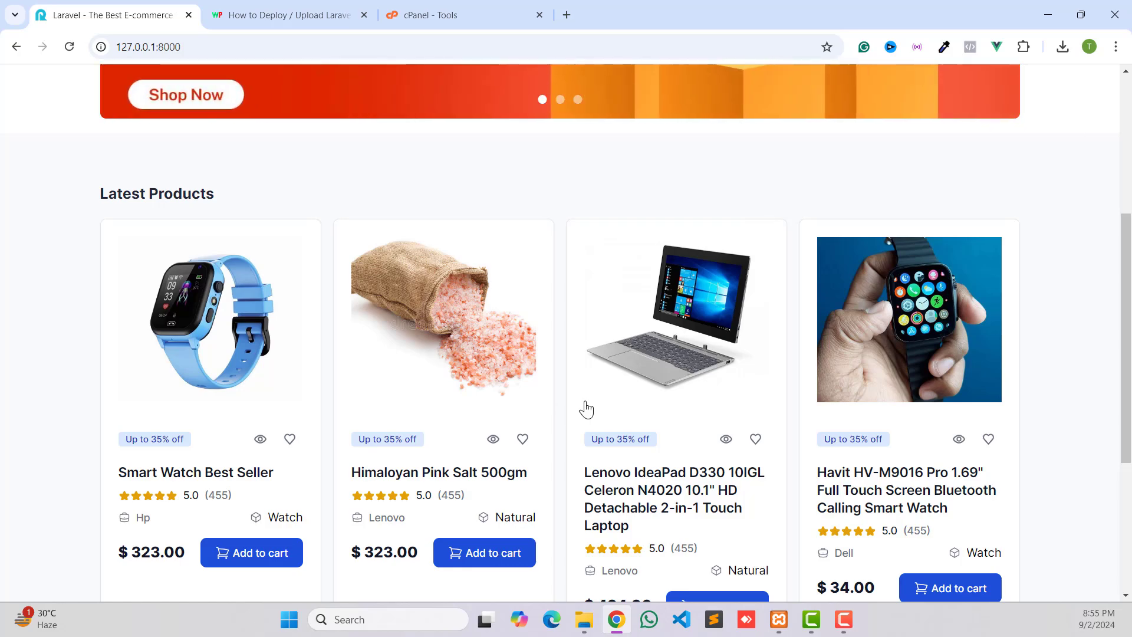
pyautogui.scroll(-3, 587, 407)
pyautogui.scroll(5, 592, 406)
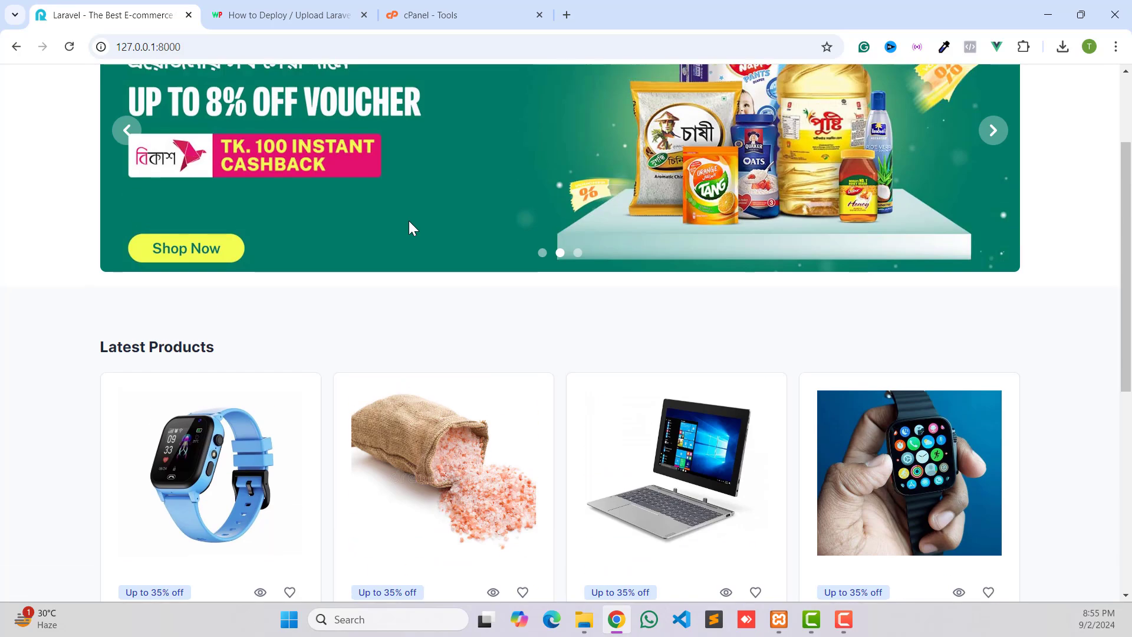
# Read the Laravel 11 server requirements and project preparation commands in the WP Methods cPanel deployment article.
pyautogui.click(277, 11)
pyautogui.scroll(20, 334, 234)
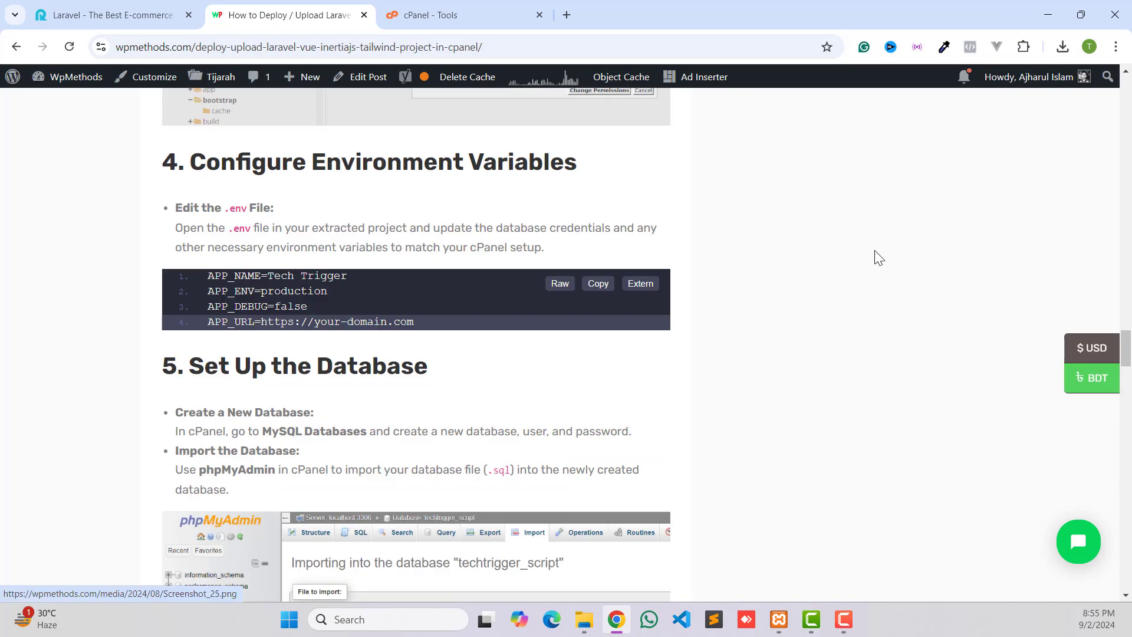
pyautogui.moveTo(1127, 329); pyautogui.dragTo(1127, 100)
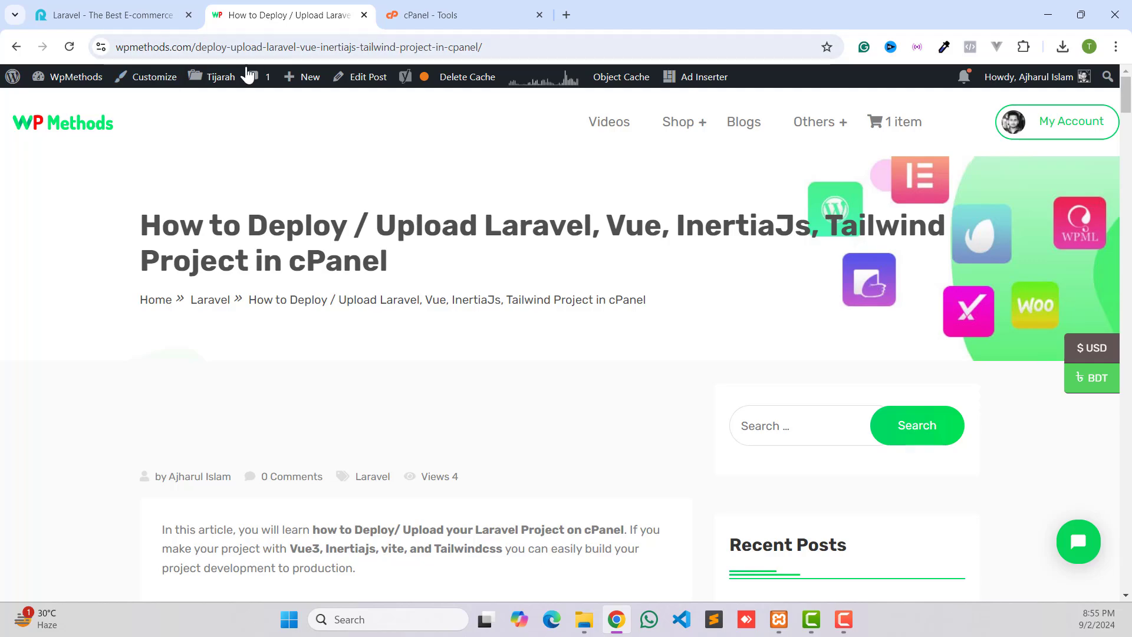
pyautogui.scroll(-15, 435, 305)
pyautogui.scroll(8, 407, 311)
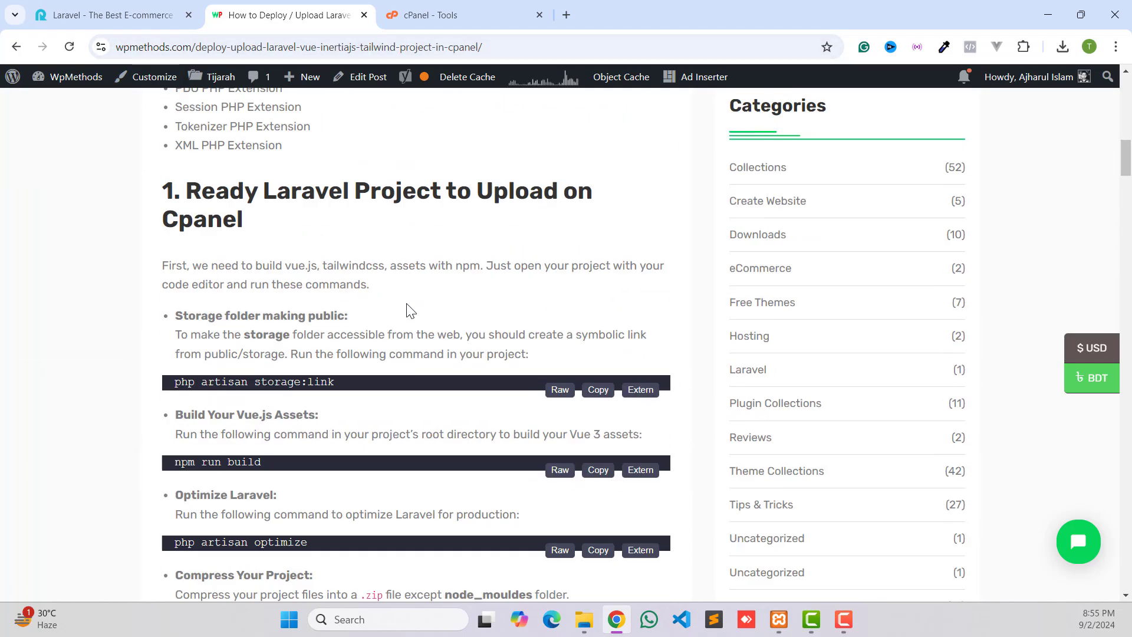
pyautogui.scroll(2, 395, 300)
pyautogui.scroll(-4, 267, 186)
pyautogui.scroll(1, 303, 271)
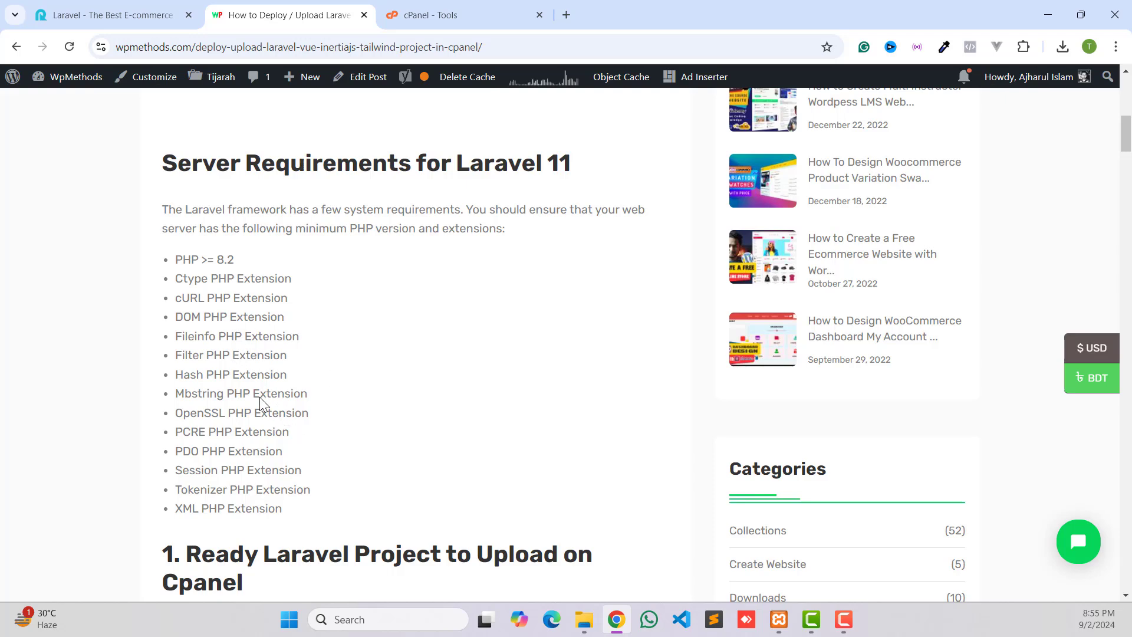
pyautogui.scroll(-9, 260, 403)
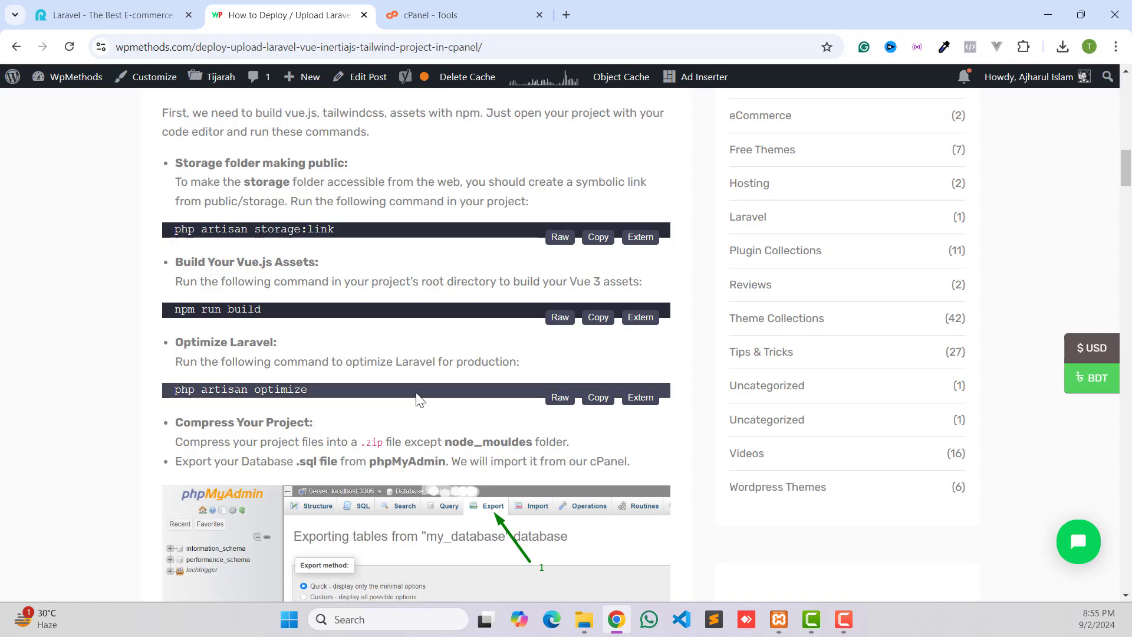
pyautogui.scroll(12, 420, 389)
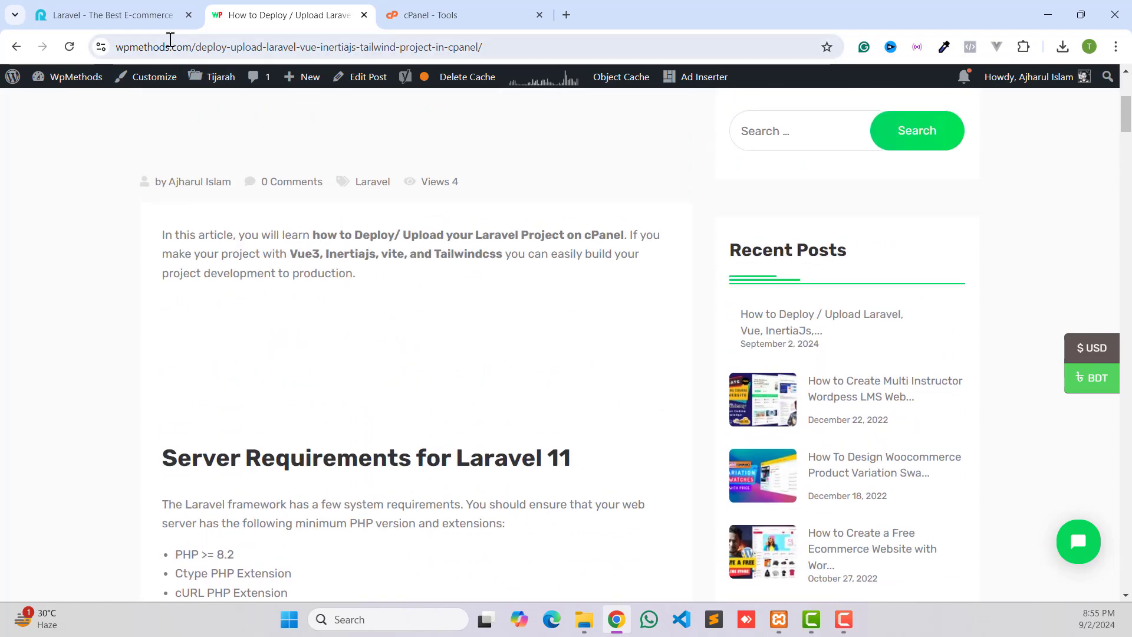
# Go back to the local store, view the Himaloyan Pink Salt 500gm product page, and return to the home page.
pyautogui.click(147, 15)
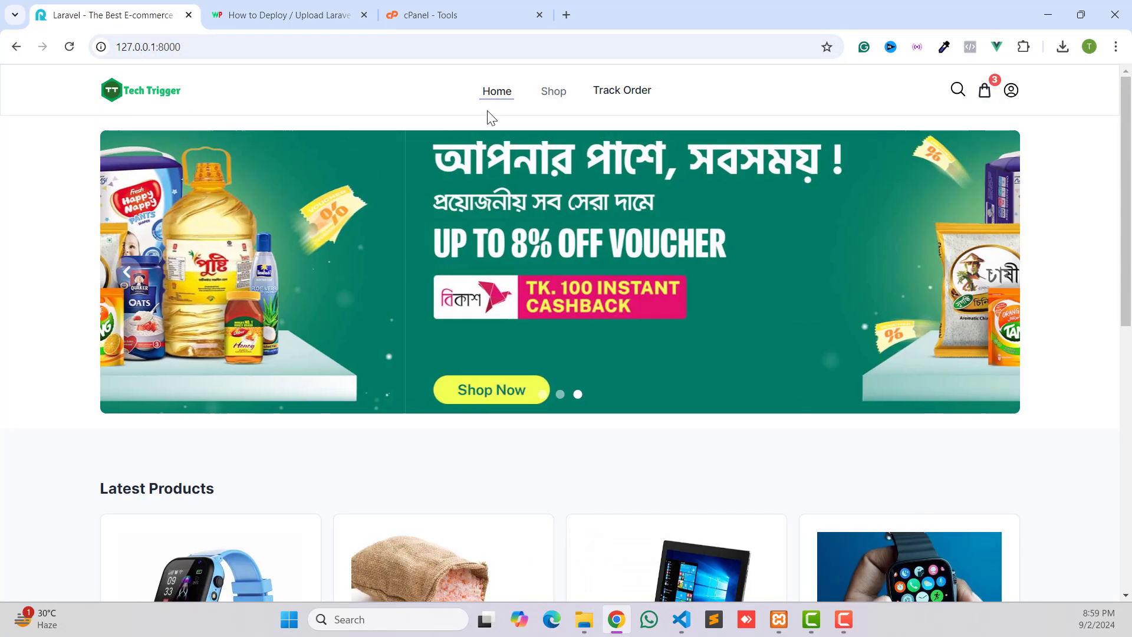
pyautogui.scroll(-6, 598, 391)
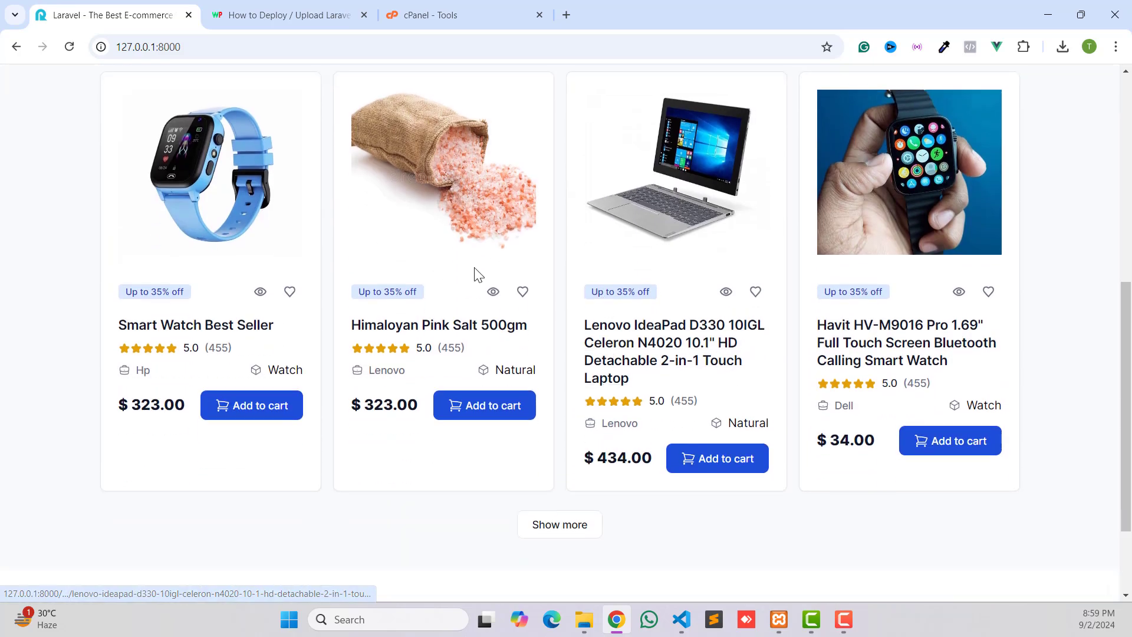
pyautogui.scroll(6, 475, 274)
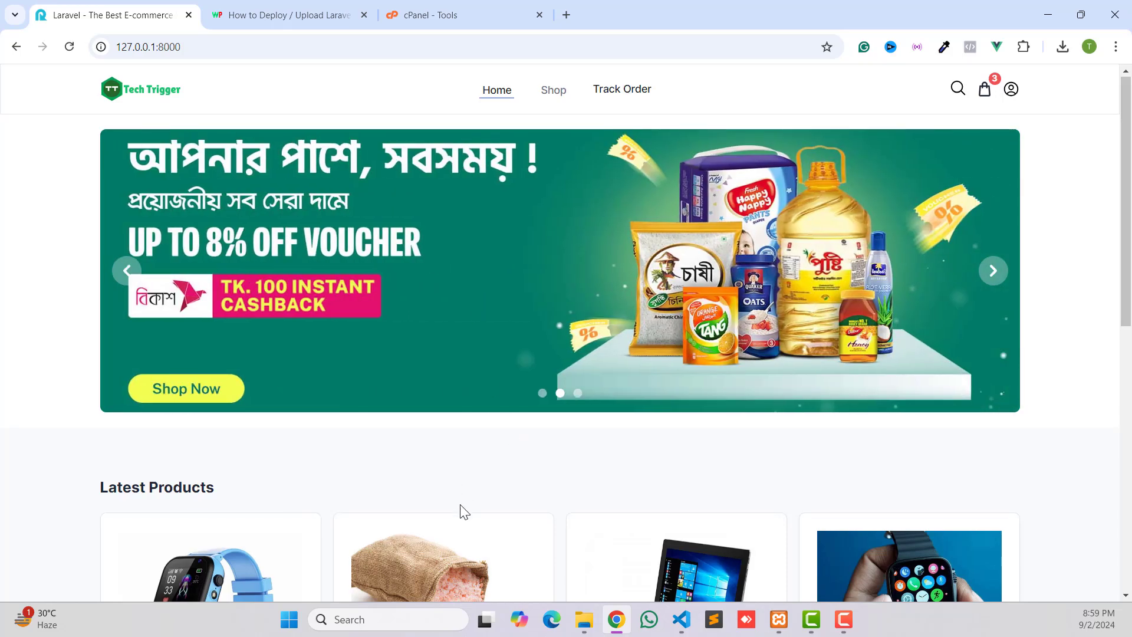
pyautogui.scroll(-3, 462, 510)
pyautogui.click(478, 434)
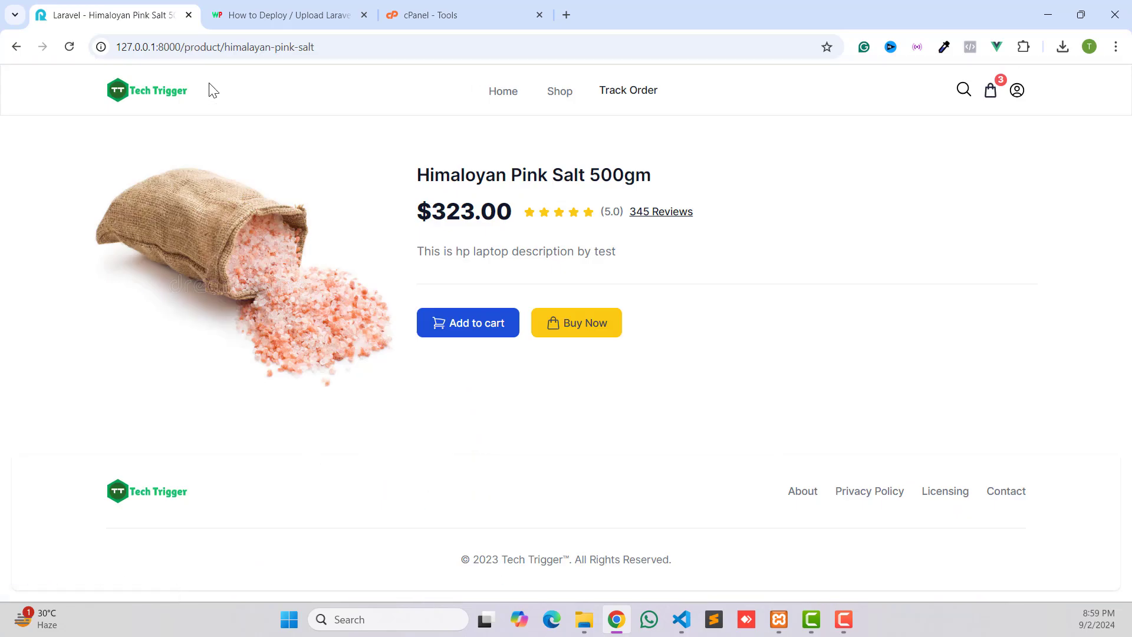
pyautogui.click(130, 101)
# View the Havit HV-M9016 Pro smart watch page from Latest Products and return to the home page.
pyautogui.scroll(-5, 909, 333)
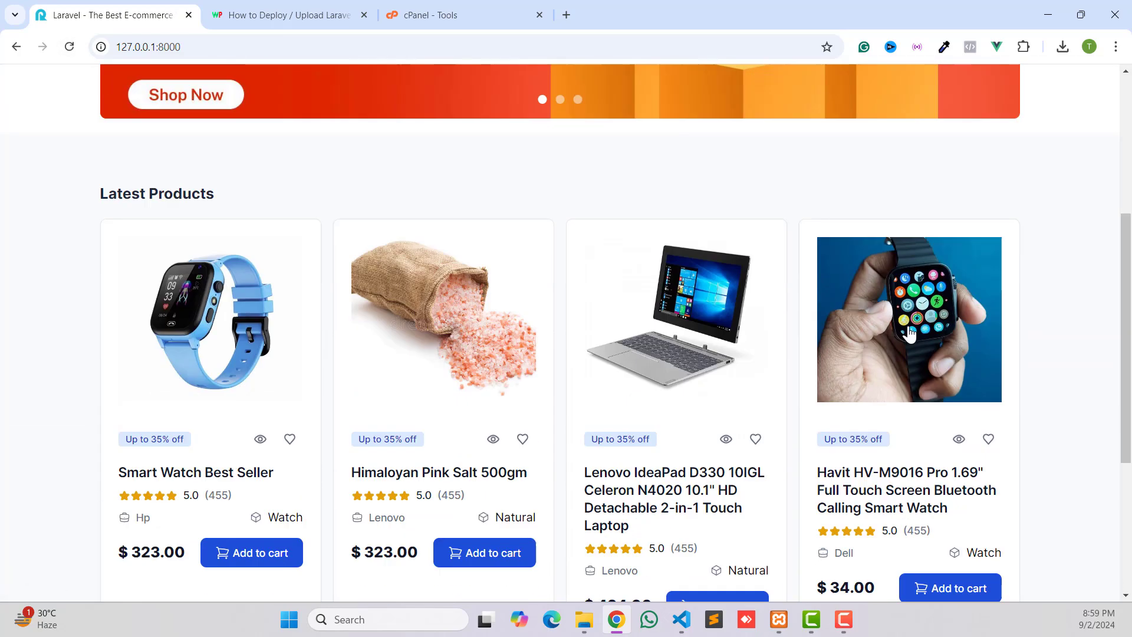
pyautogui.click(909, 333)
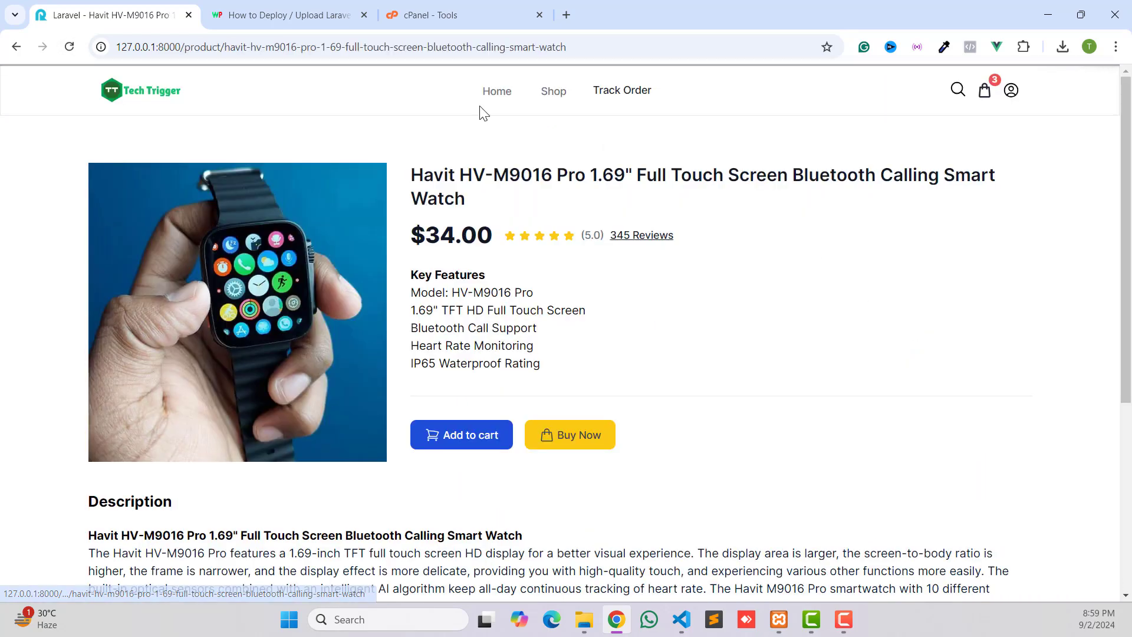
pyautogui.click(167, 93)
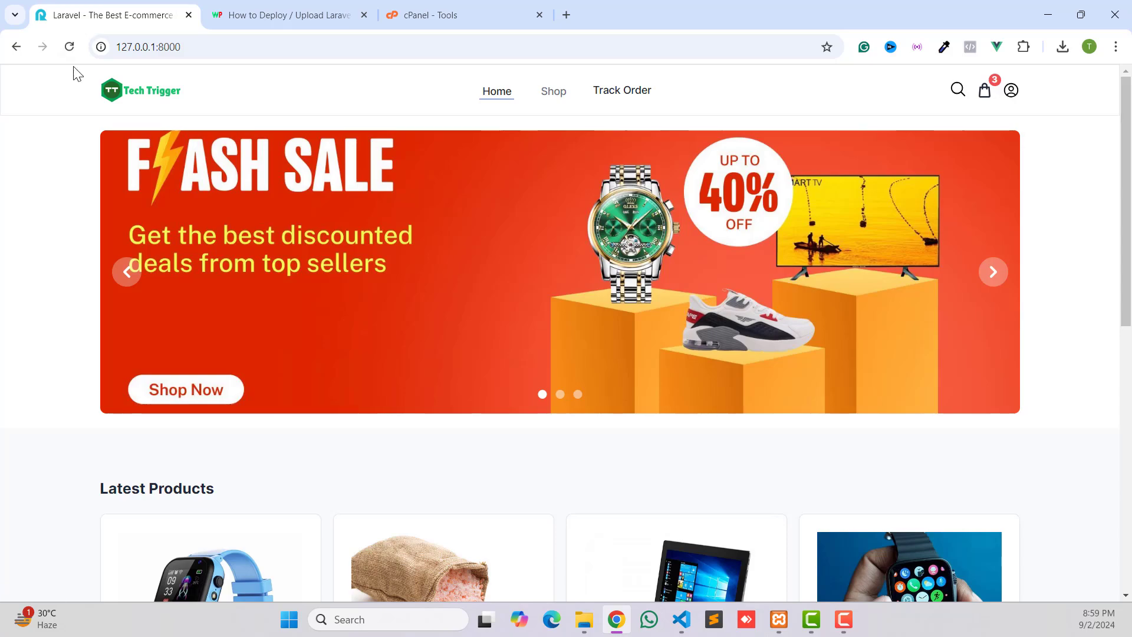
# View the Smart Watch Best Seller product page and the store's All Products page, then return home.
pyautogui.scroll(-5, 164, 260)
pyautogui.click(230, 244)
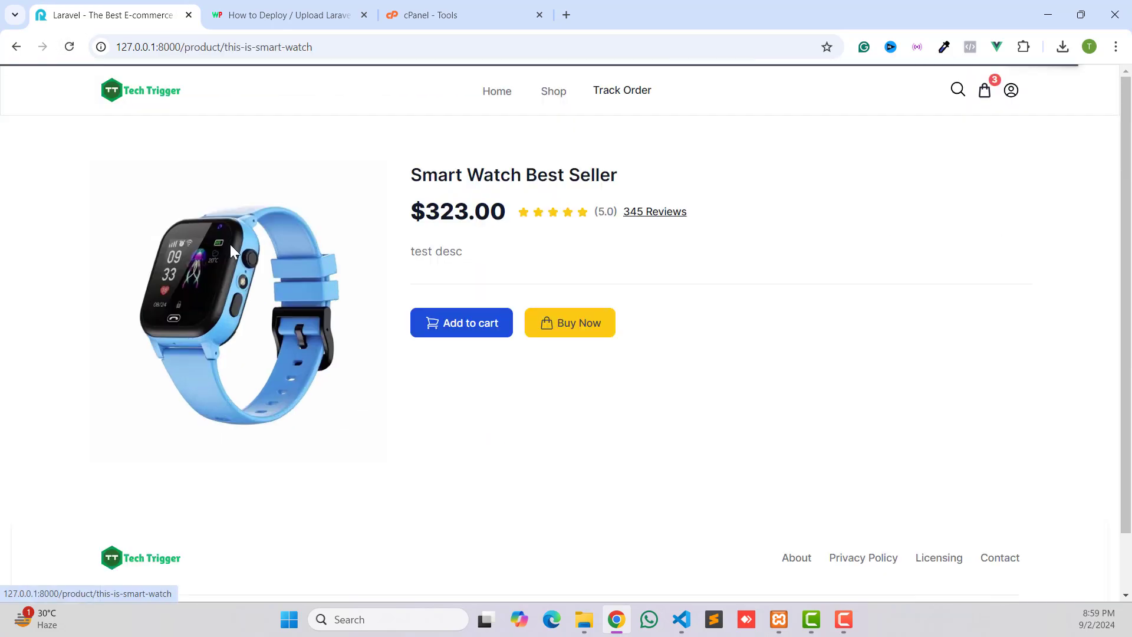
pyautogui.click(542, 95)
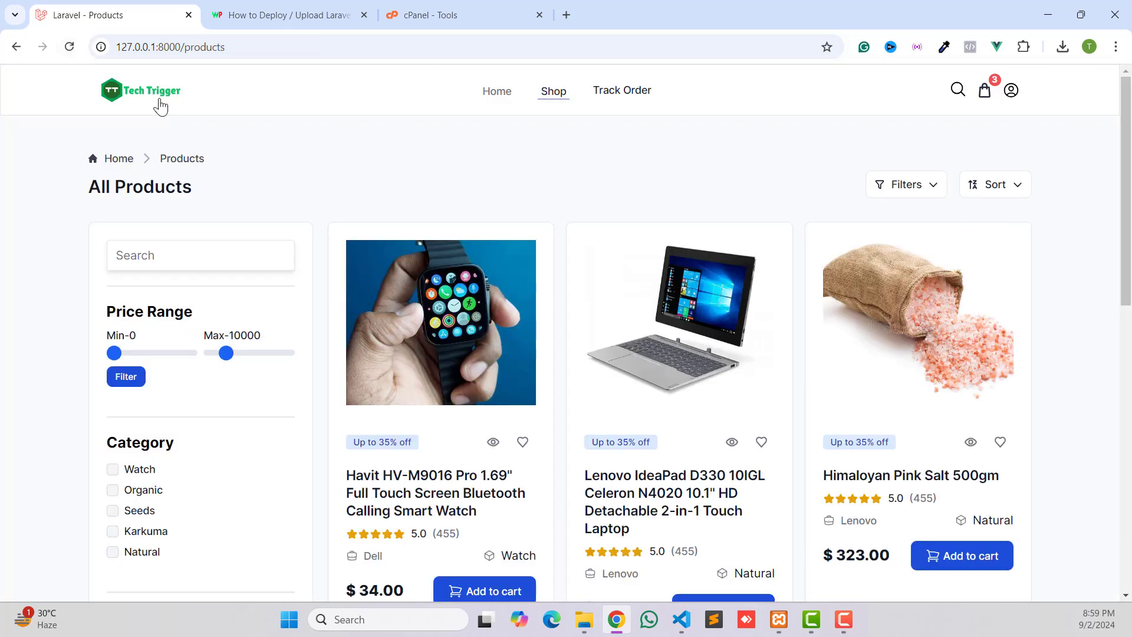
pyautogui.click(160, 107)
# Reopen the Havit HV-M9016 Pro smart watch page from the home page and go back to the home page.
pyautogui.scroll(-5, 951, 328)
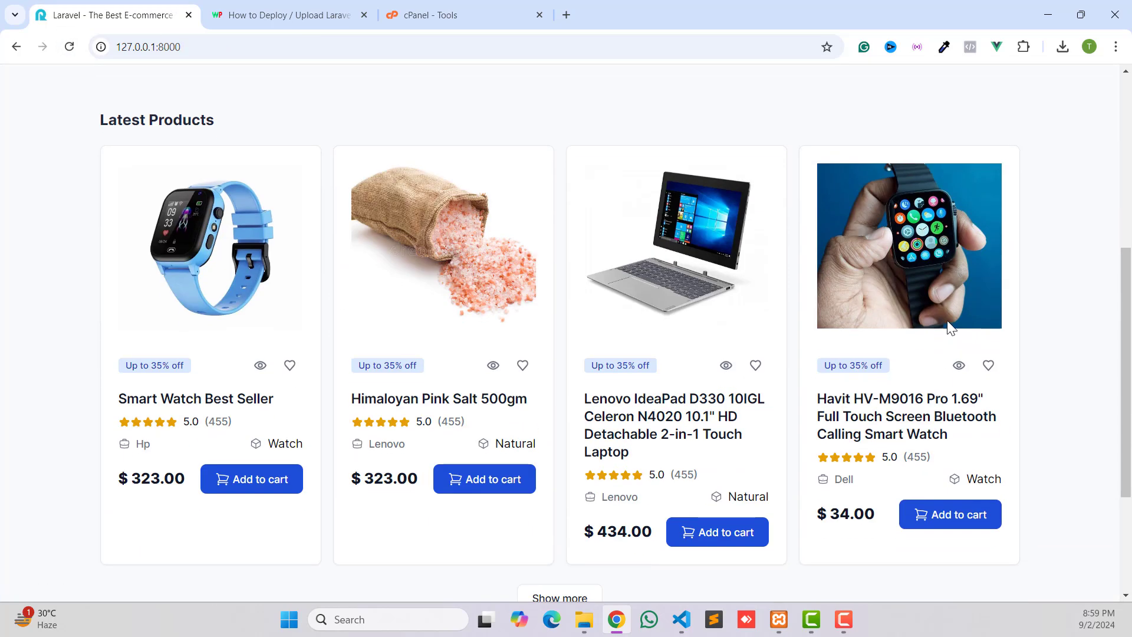
pyautogui.click(948, 323)
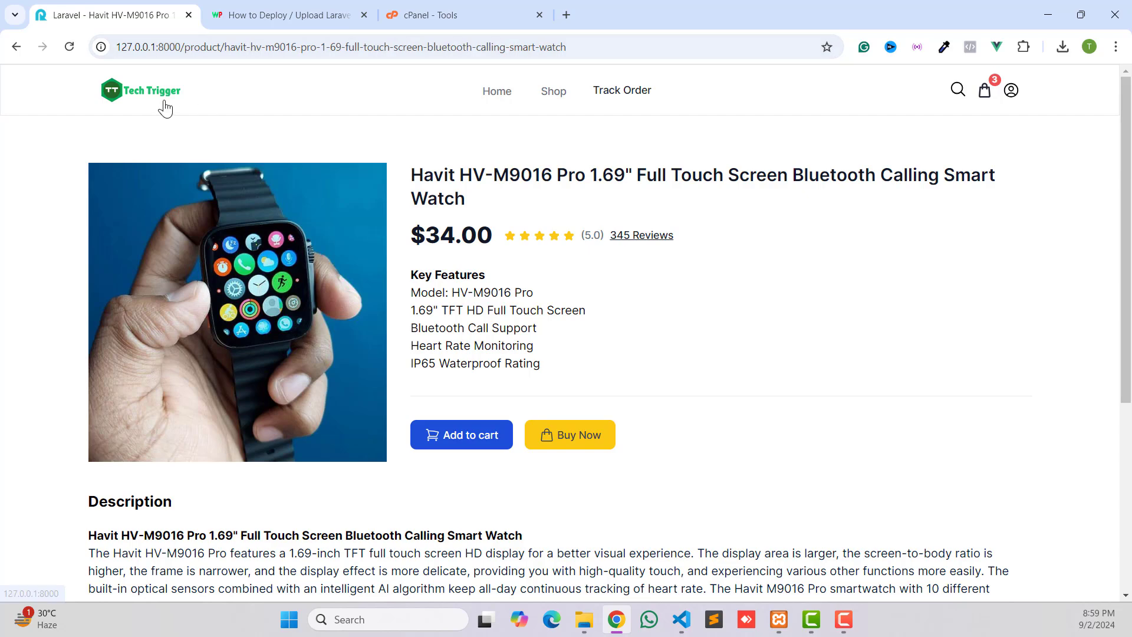
pyautogui.click(166, 107)
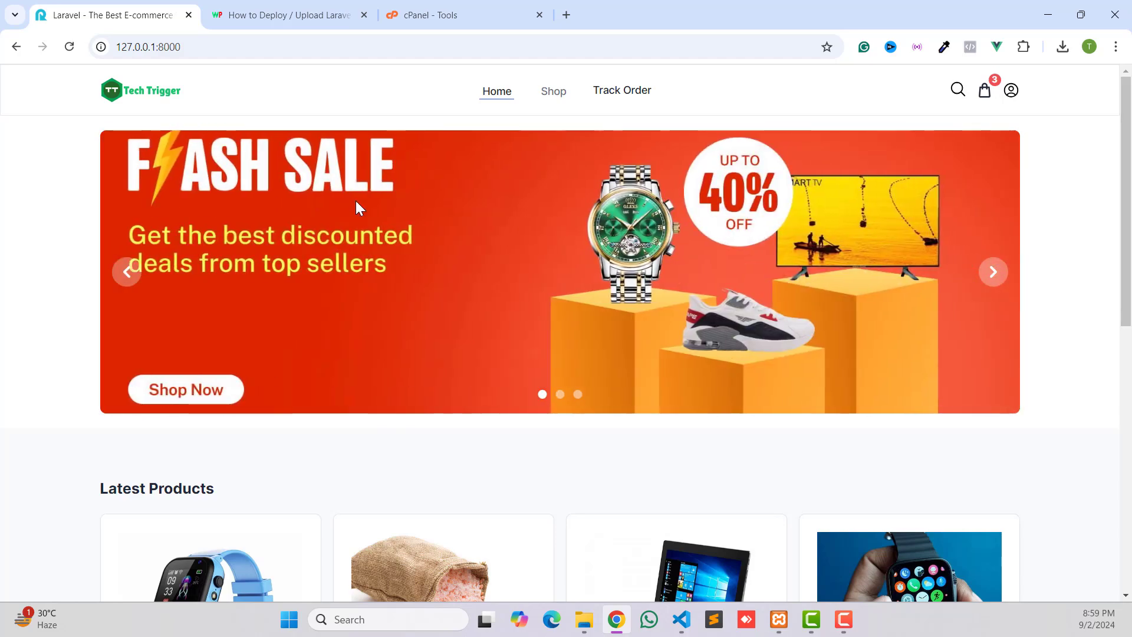
# Browse the Latest Products section, view the Himaloyan Pink Salt 500gm page again, and head back to the home page.
pyautogui.scroll(-5, 361, 216)
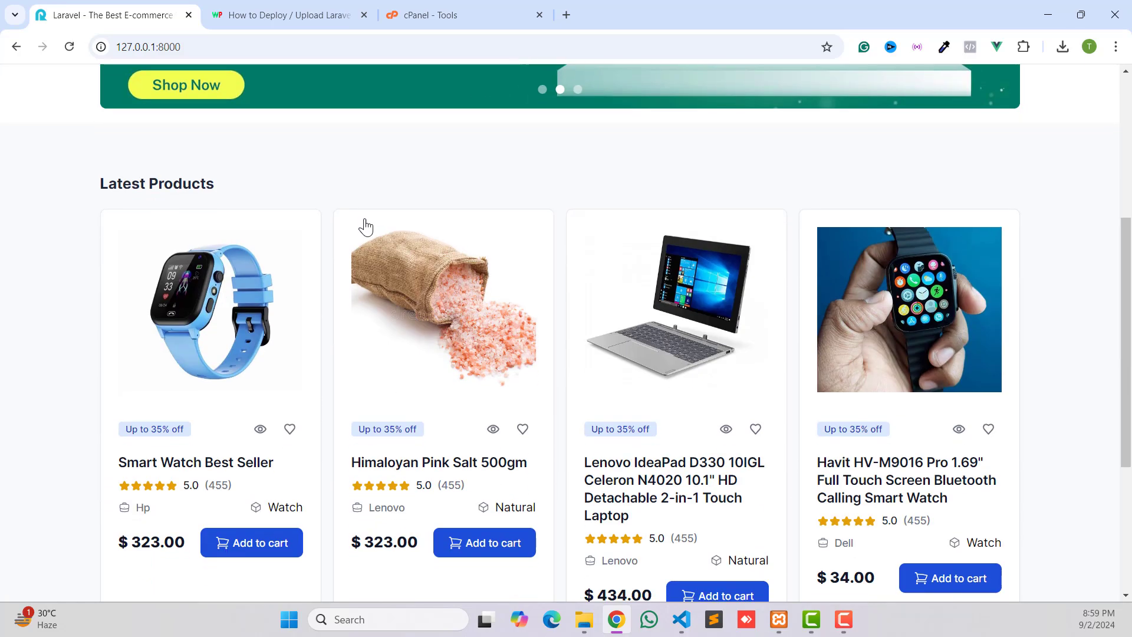
pyautogui.scroll(-4, 383, 224)
pyautogui.scroll(3, 407, 223)
pyautogui.click(444, 272)
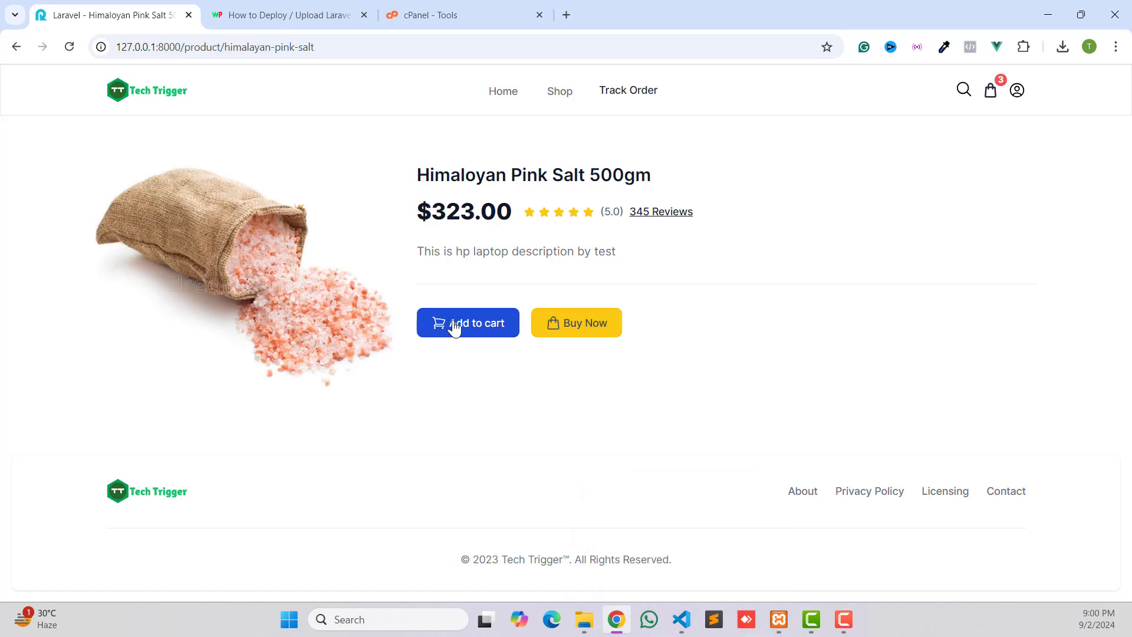
pyautogui.click(138, 87)
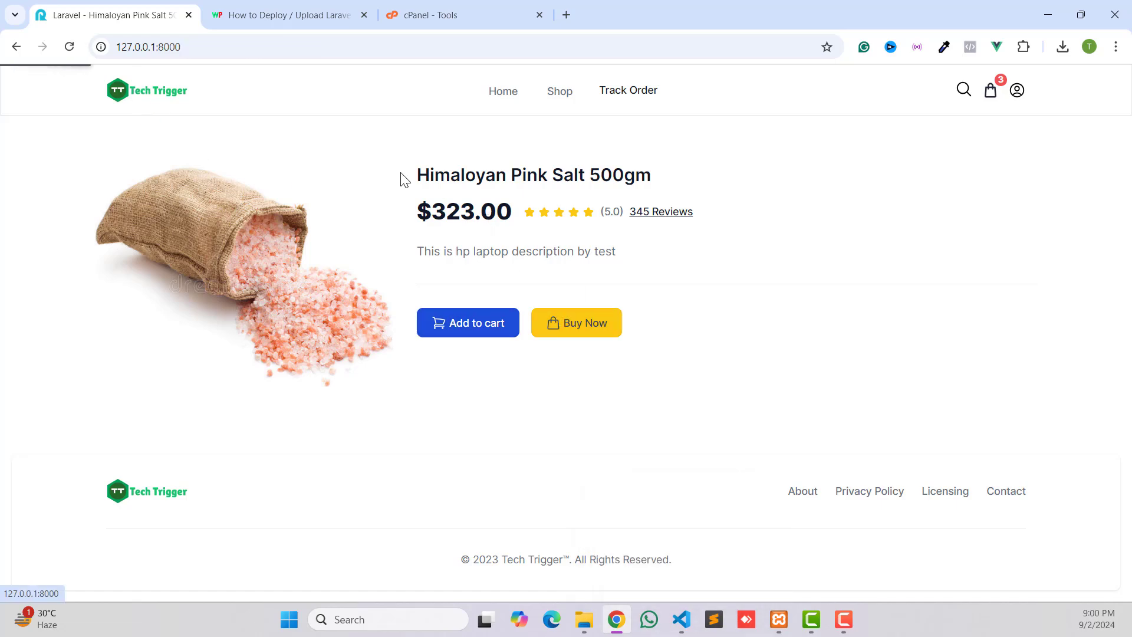
# View the Havit HV-M9016 Pro smart watch page from the shop's All Products listing and return home.
pyautogui.click(569, 101)
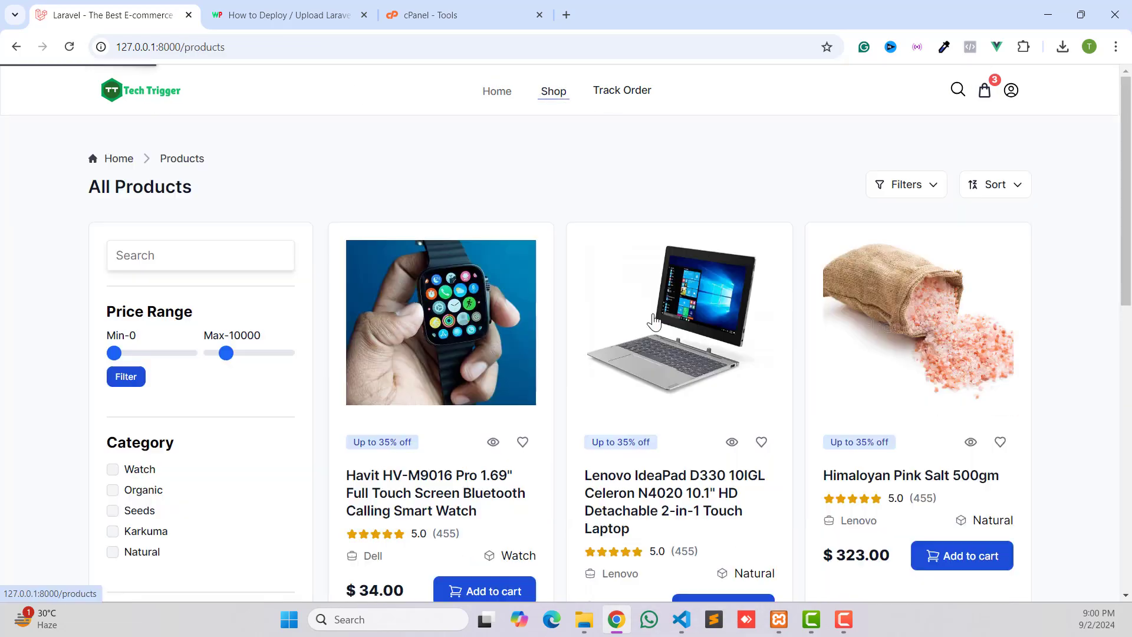
pyautogui.click(525, 384)
pyautogui.scroll(-1, 637, 333)
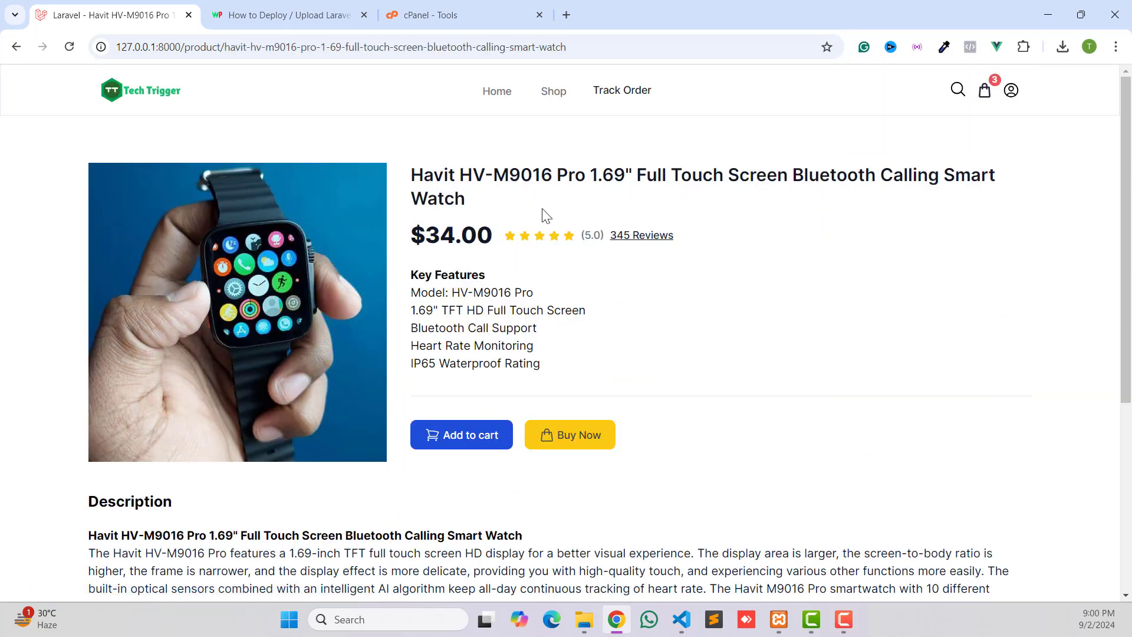
pyautogui.click(152, 91)
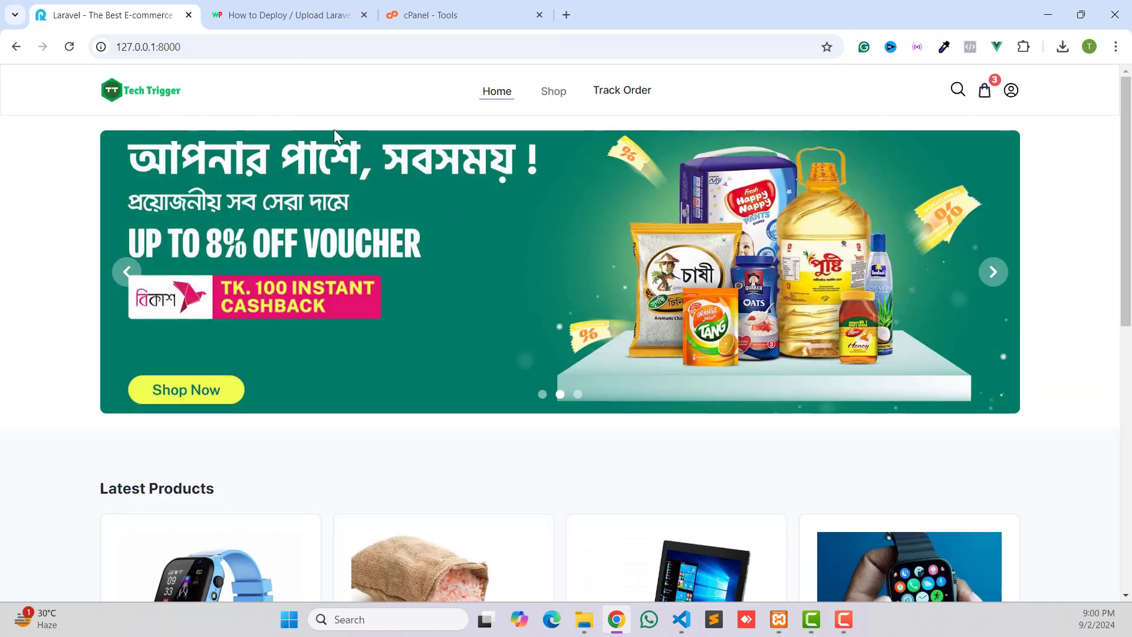
# View the Lenovo IdeaPad D330 laptop page from Latest Products and return to the home page.
pyautogui.scroll(-5, 399, 378)
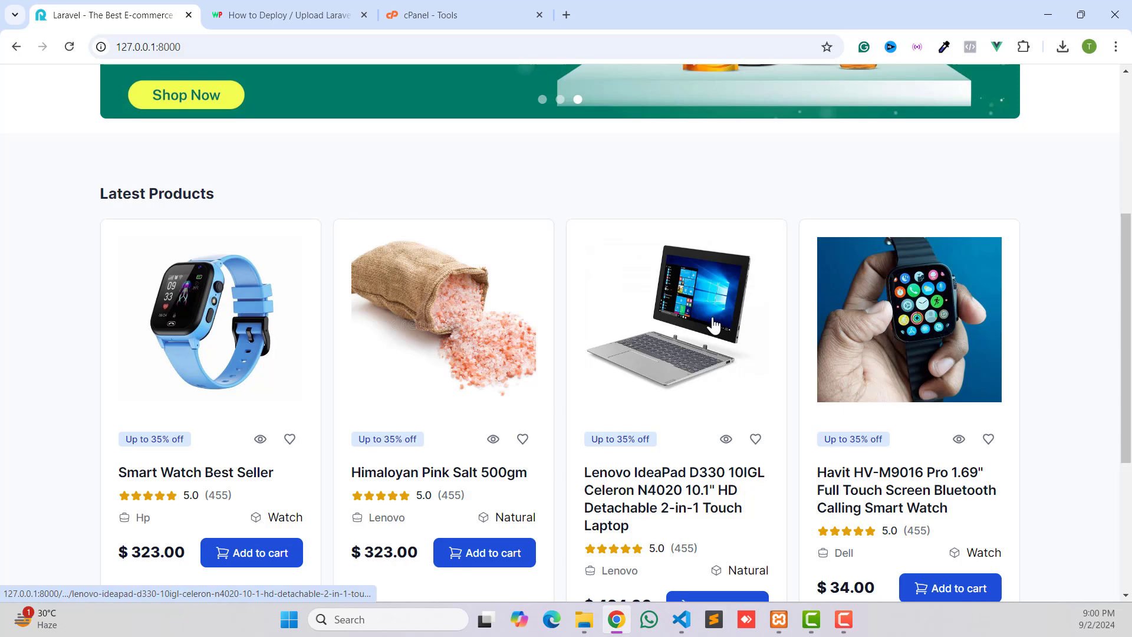
pyautogui.click(714, 324)
pyautogui.click(145, 91)
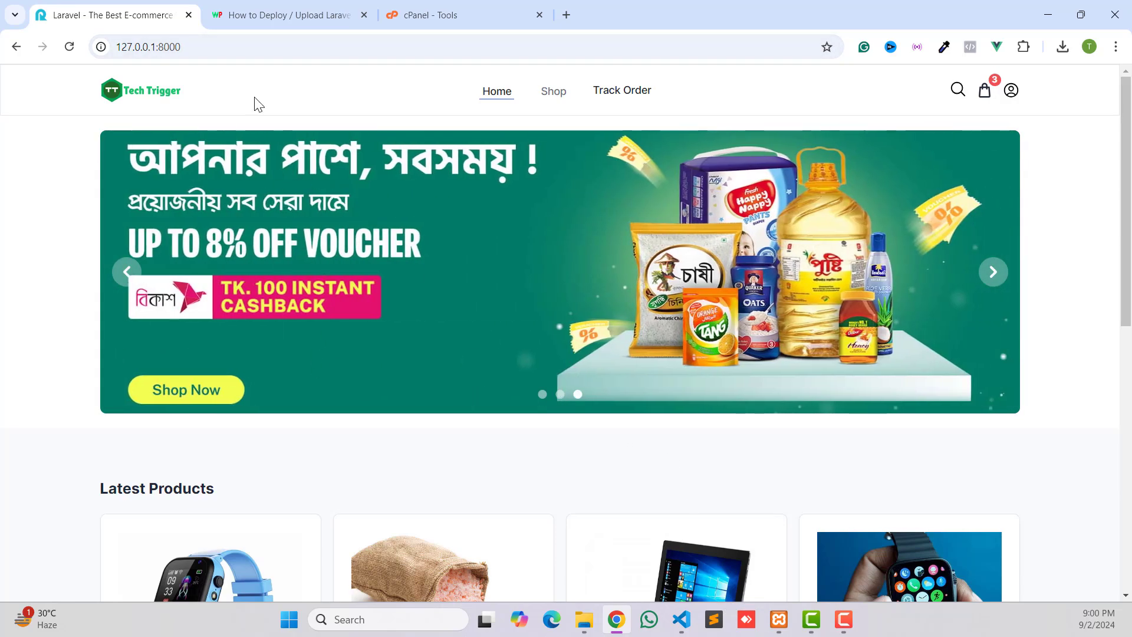
# Review the Server Requirements for Laravel 11 section in the deployment guide, including the minimum PHP version and required extensions.
pyautogui.click(267, 13)
pyautogui.scroll(8, 342, 375)
pyautogui.scroll(-10, 345, 360)
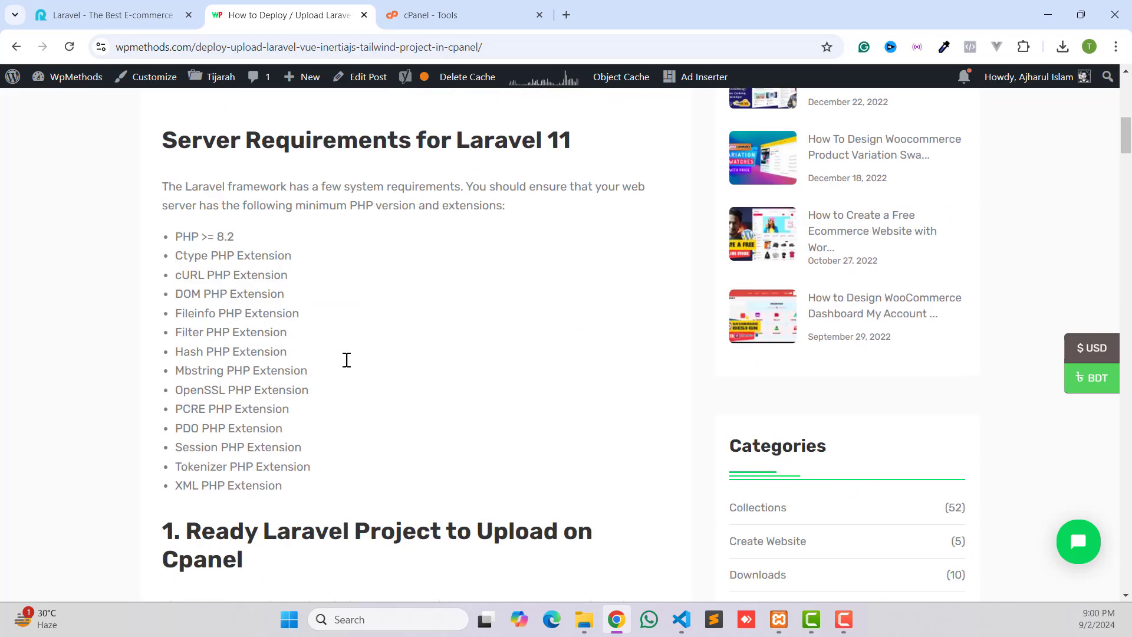
pyautogui.scroll(-1, 346, 360)
pyautogui.scroll(1, 195, 212)
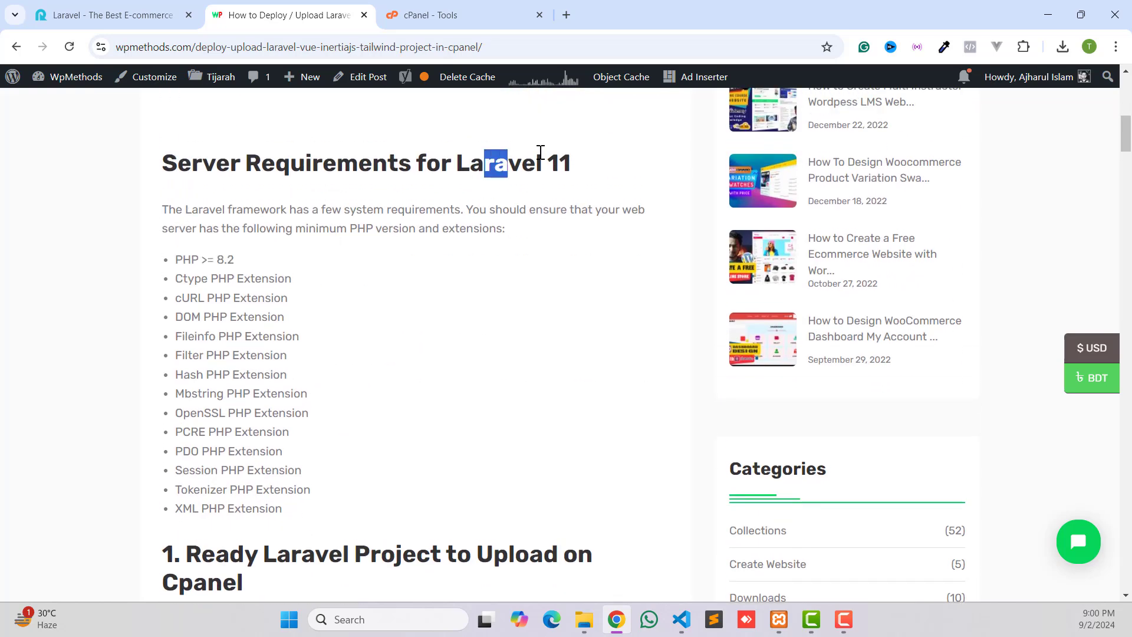
pyautogui.moveTo(541, 153); pyautogui.dragTo(575, 160)
pyautogui.click(466, 190)
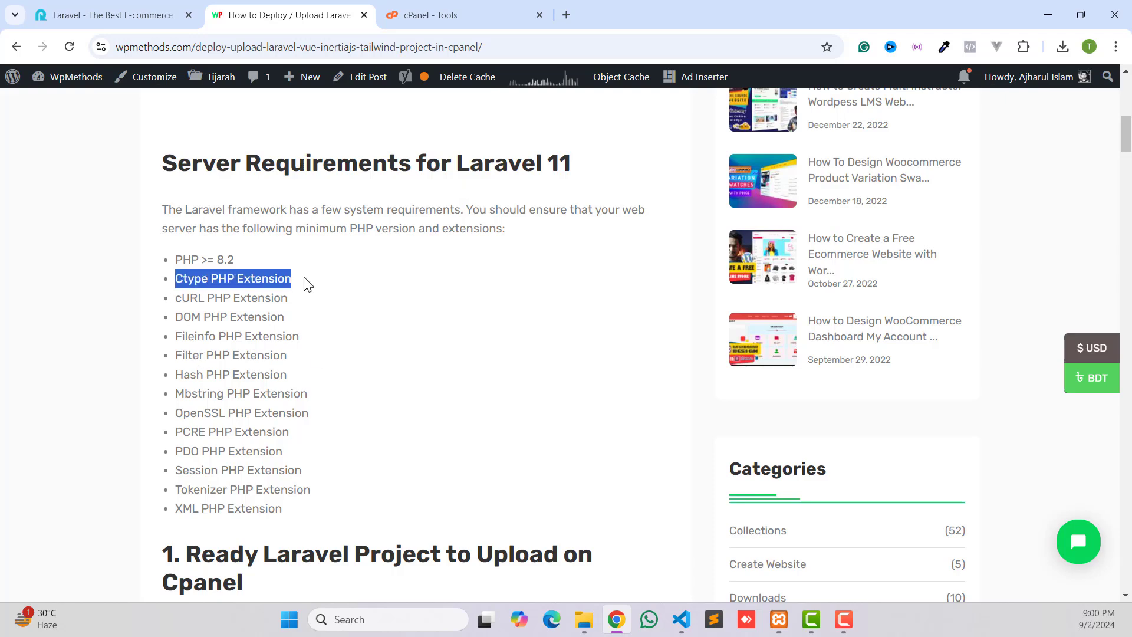
pyautogui.click(219, 322)
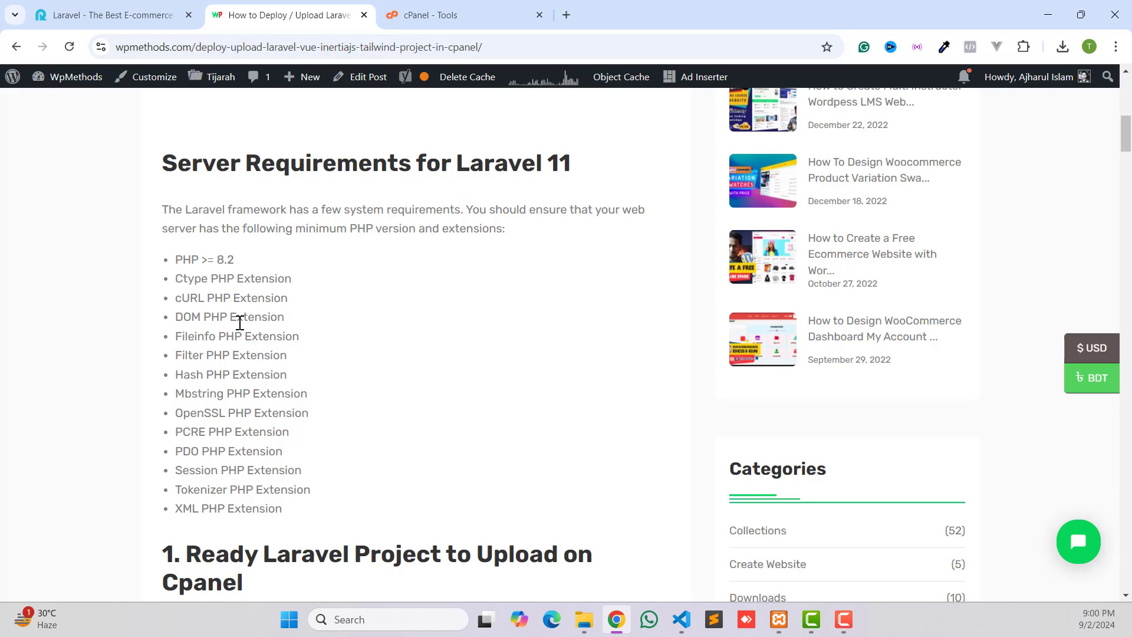
pyautogui.scroll(-1, 236, 296)
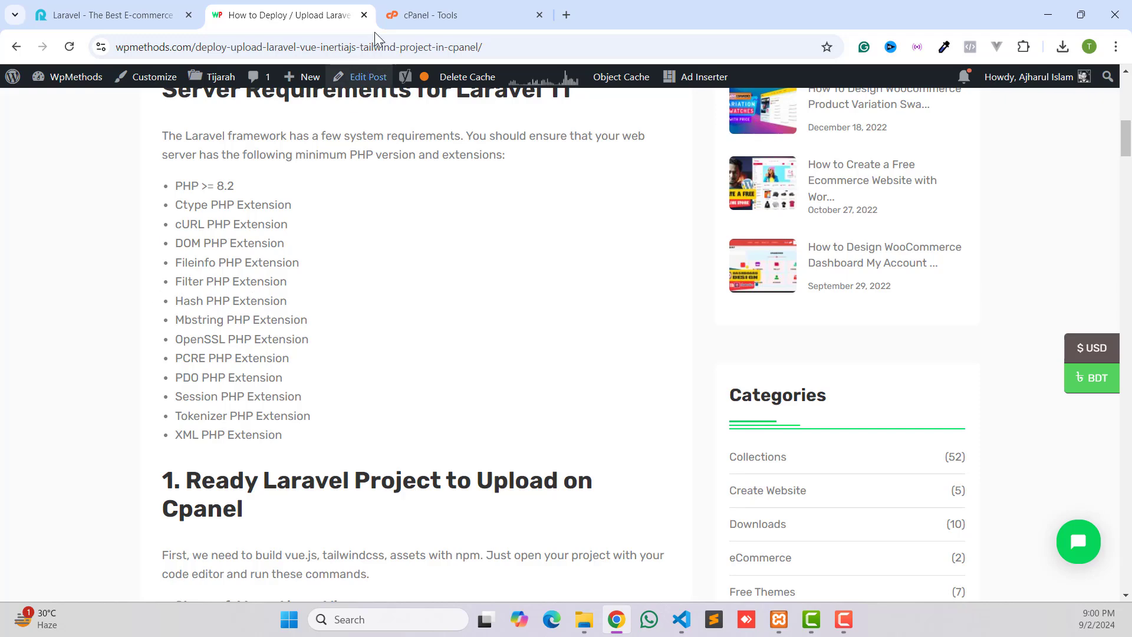
# Open the Select PHP Version tool from the Software section of the hosting account's cPanel.
pyautogui.click(383, 17)
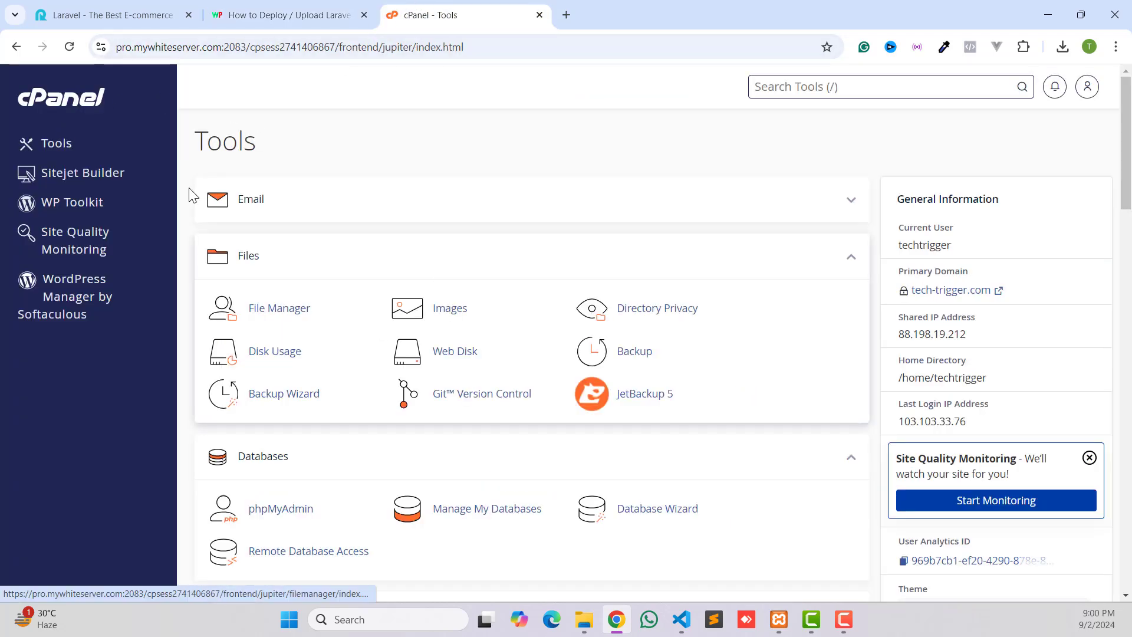
pyautogui.scroll(-1, 617, 318)
pyautogui.scroll(-6, 601, 312)
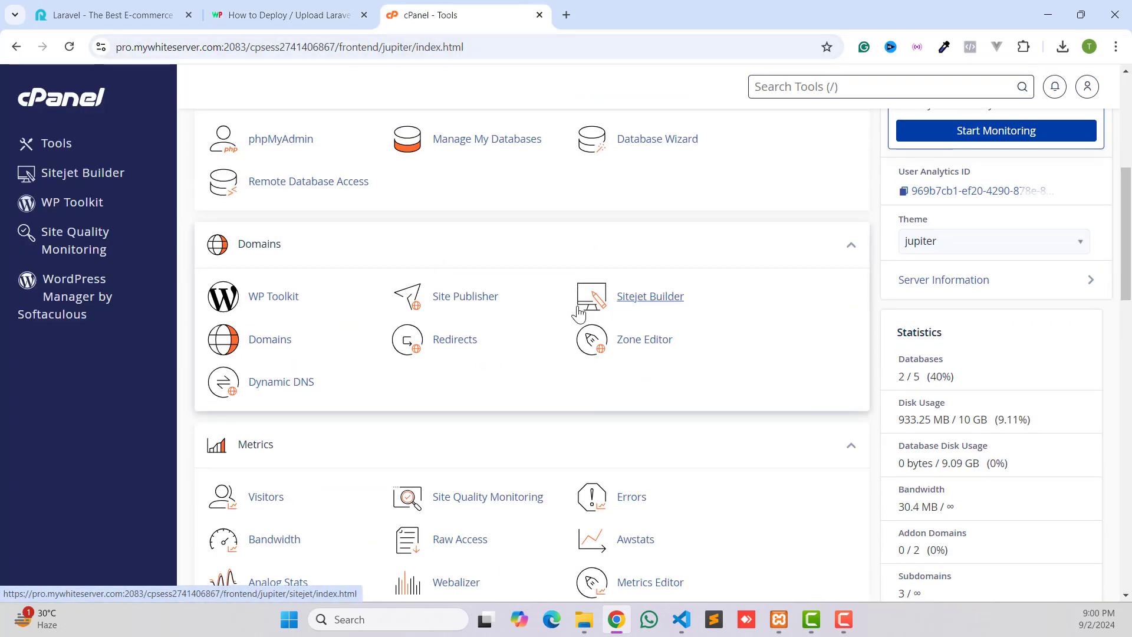
pyautogui.scroll(-3, 560, 307)
pyautogui.scroll(-8, 525, 306)
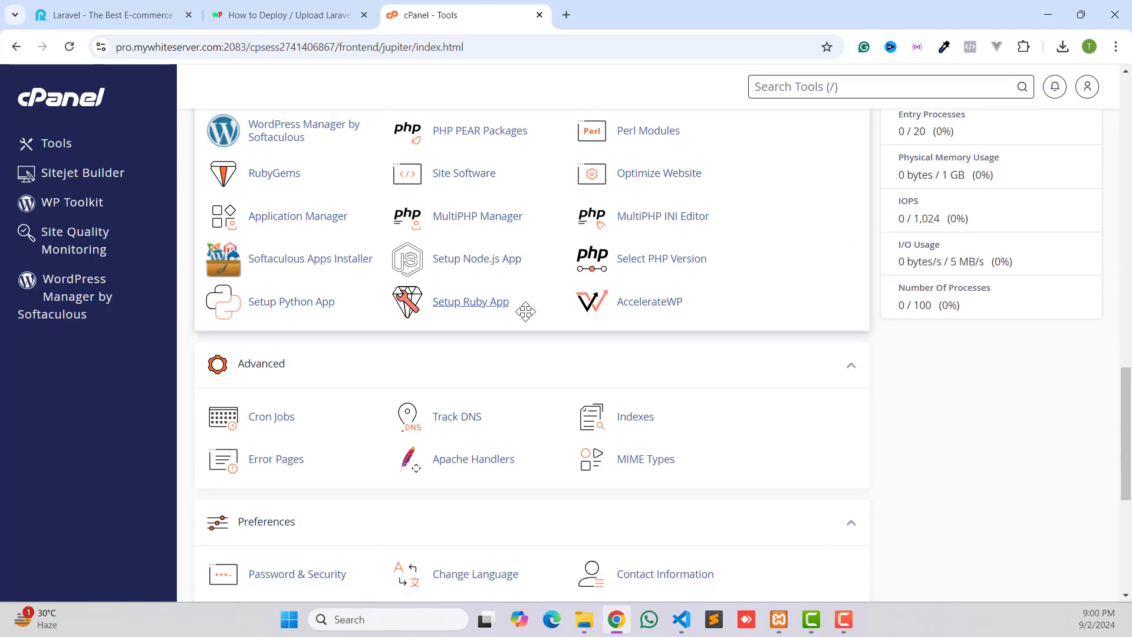
pyautogui.scroll(1, 526, 318)
pyautogui.scroll(-1, 526, 321)
pyautogui.scroll(2, 526, 320)
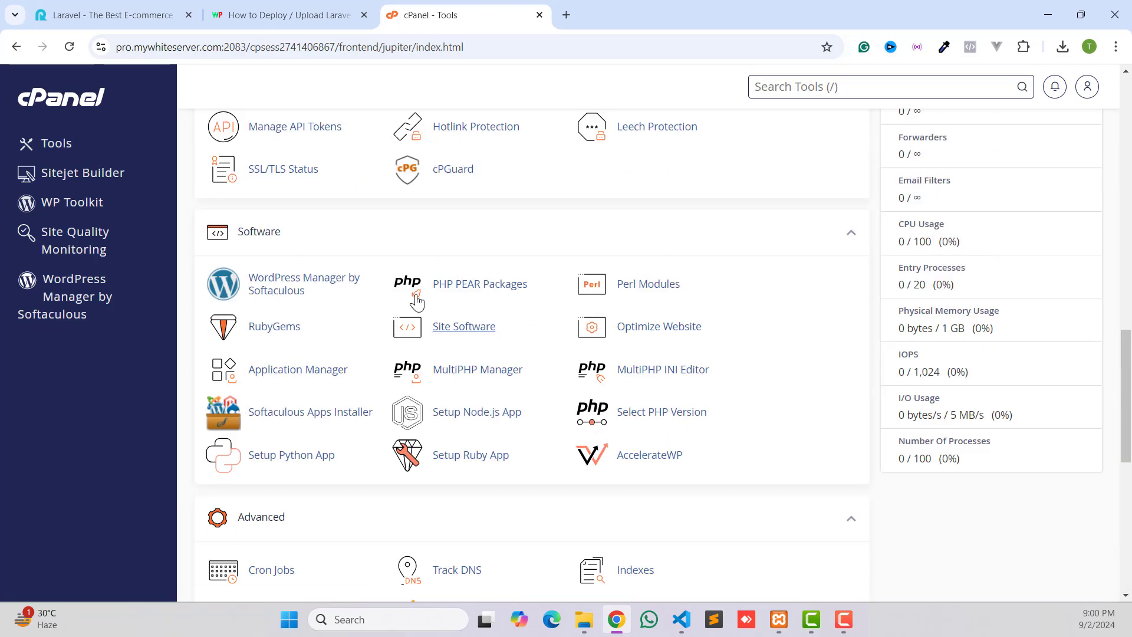
pyautogui.click(642, 418)
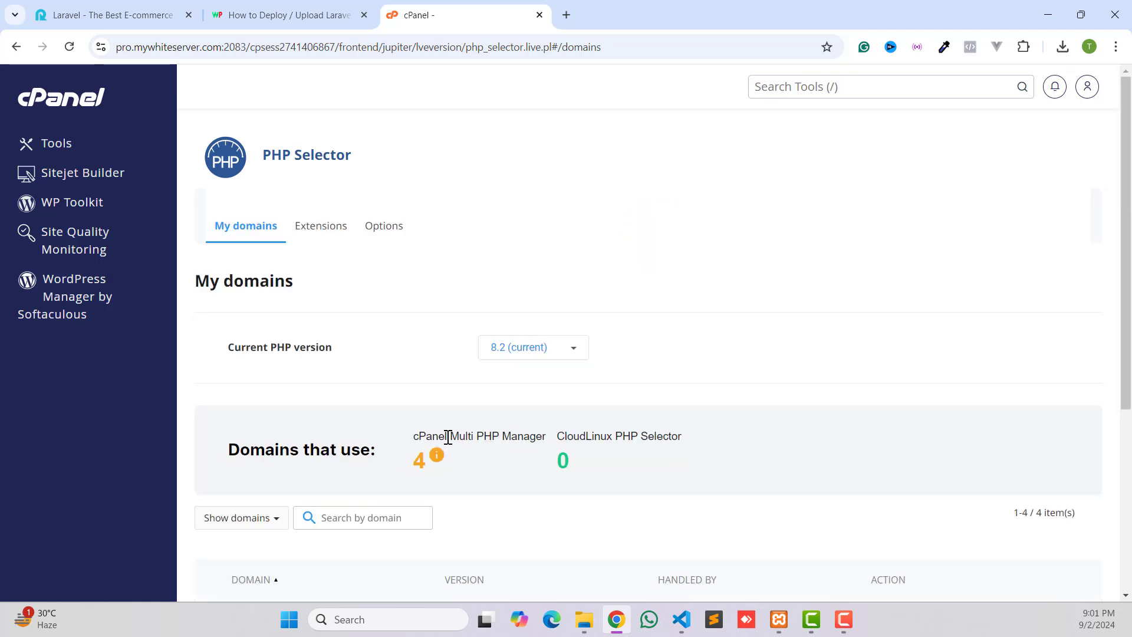
# Check the PHP version assigned to tech-trigger.com and the list of PHP versions available in PHP Selector.
pyautogui.scroll(-5, 447, 437)
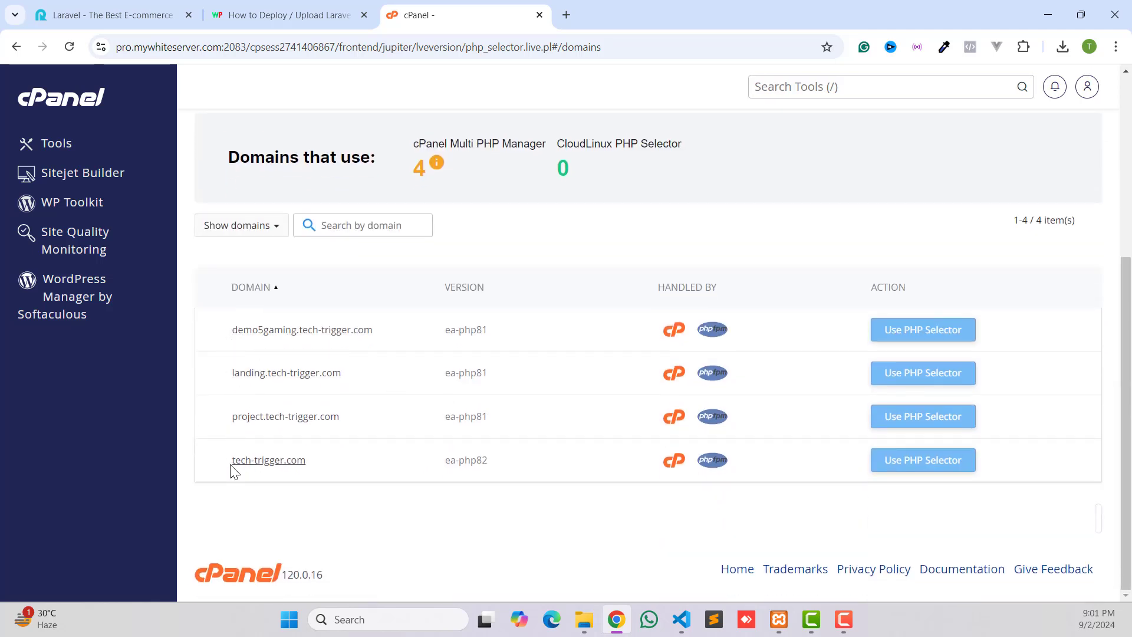
pyautogui.moveTo(282, 464); pyautogui.dragTo(314, 469)
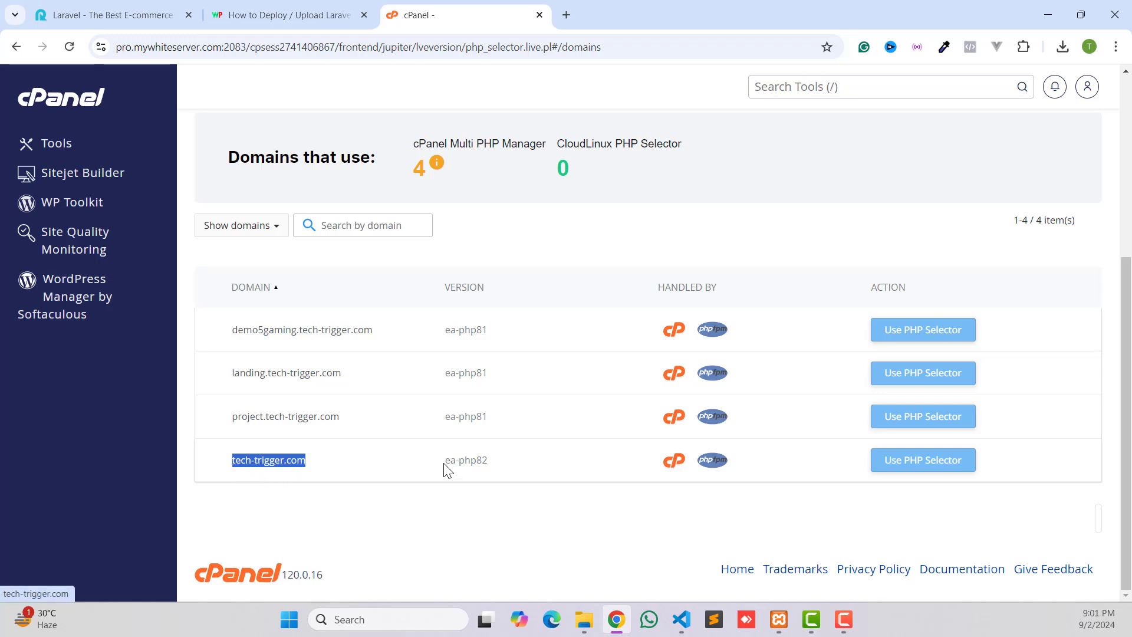
pyautogui.moveTo(447, 470); pyautogui.dragTo(461, 462)
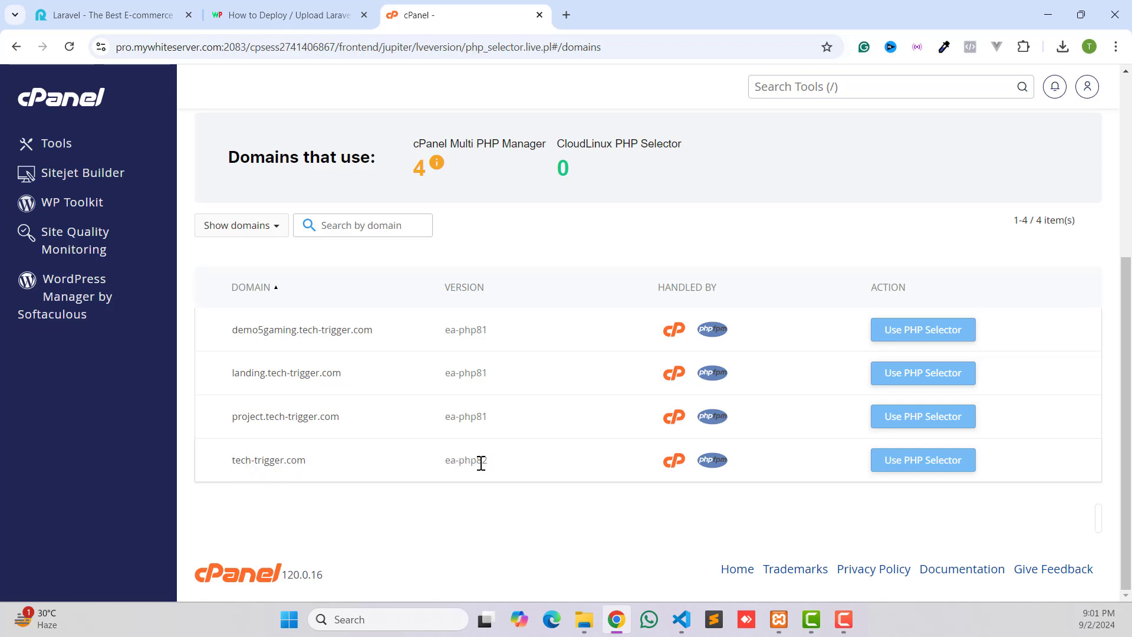
pyautogui.scroll(5, 459, 454)
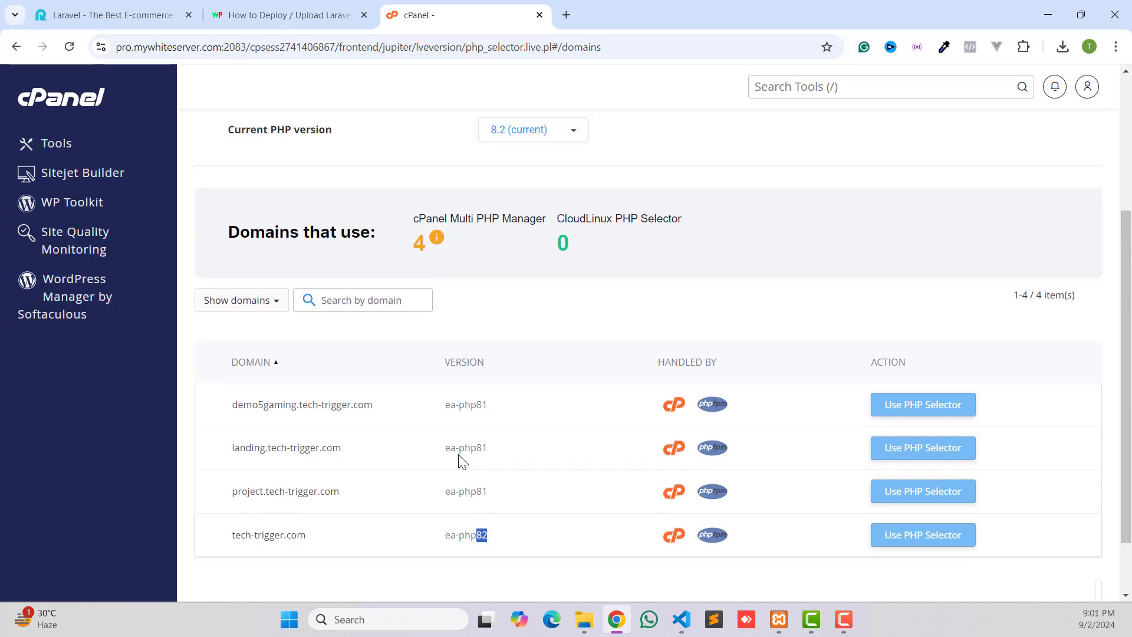
pyautogui.click(534, 349)
pyautogui.scroll(-4, 543, 448)
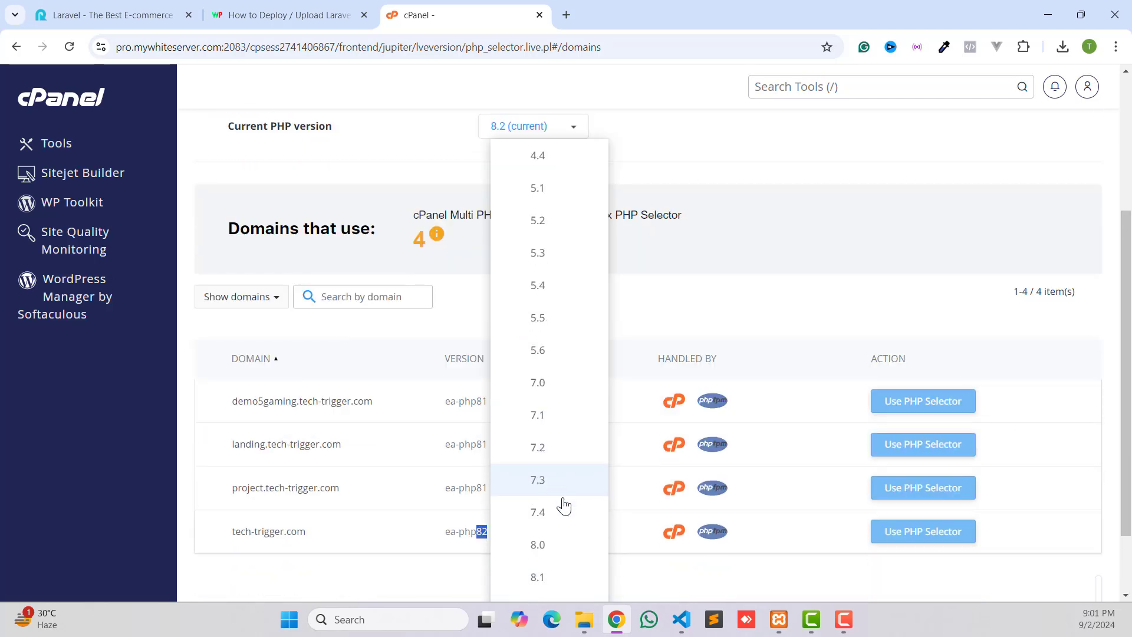
pyautogui.scroll(-2, 531, 413)
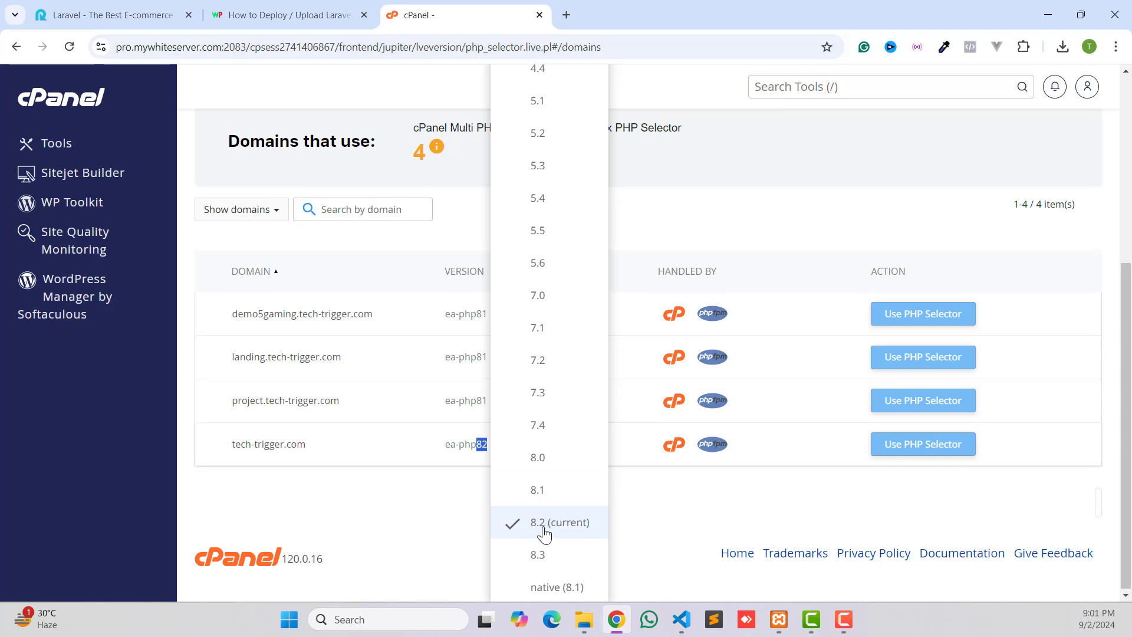
pyautogui.scroll(5, 541, 533)
pyautogui.click(329, 246)
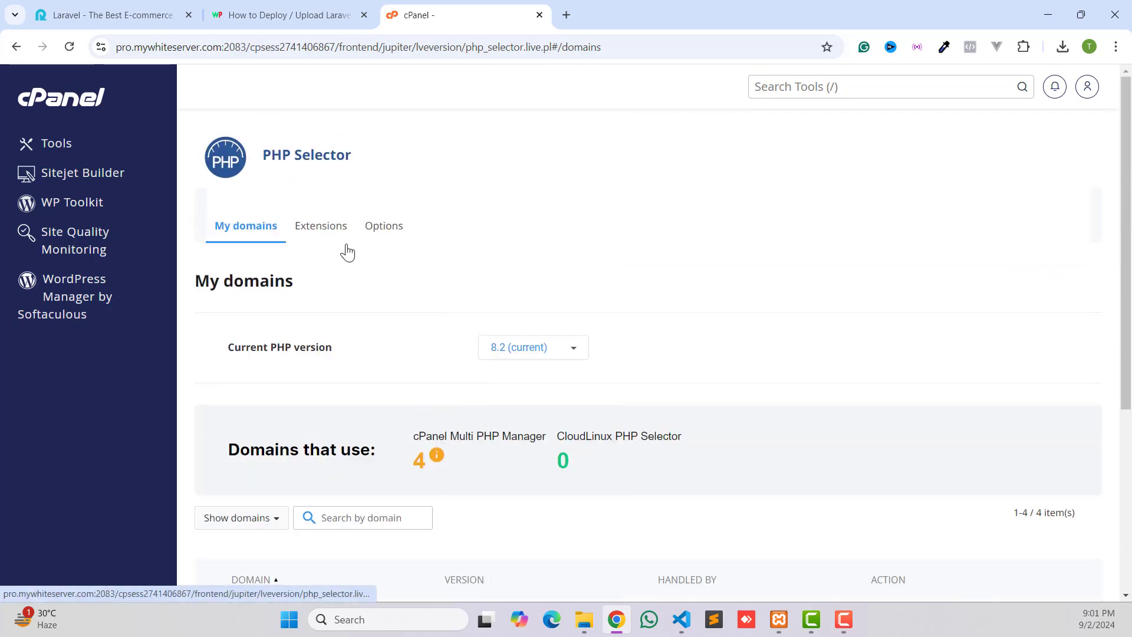
# Compare the PHP extensions enabled in PHP Selector with the extensions required by the deployment guide.
pyautogui.click(349, 250)
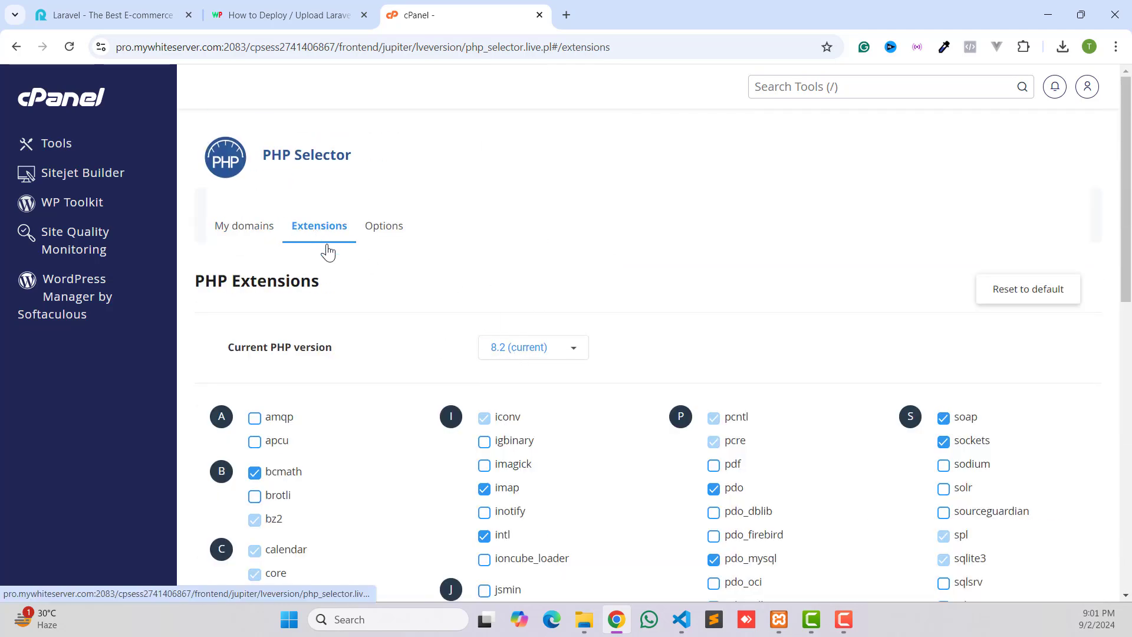
pyautogui.scroll(-5, 354, 353)
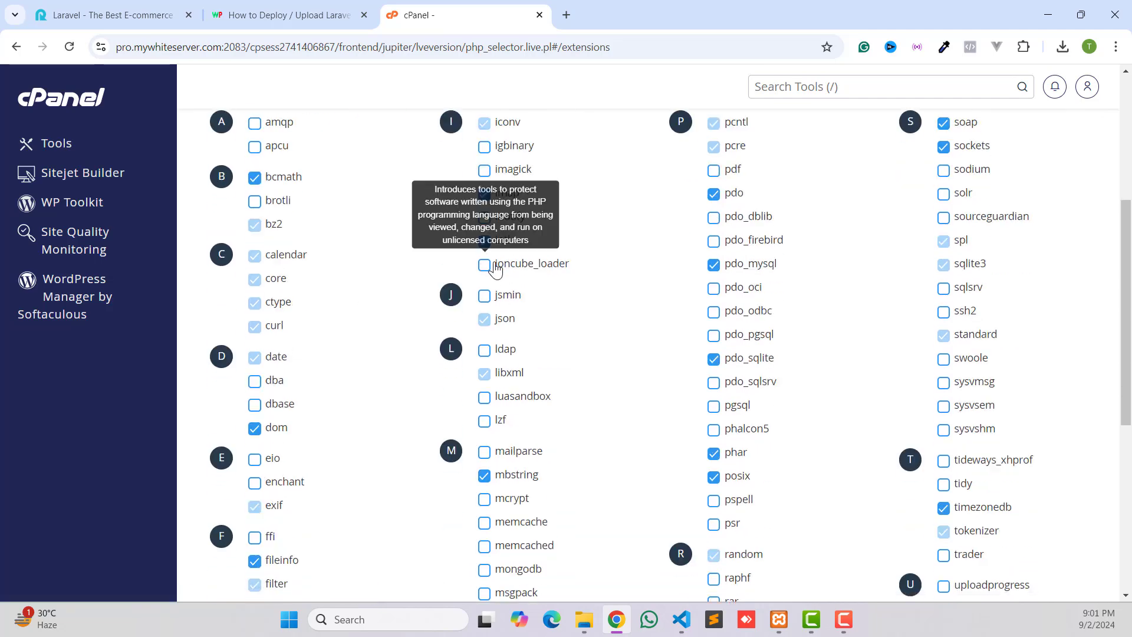
pyautogui.click(301, 15)
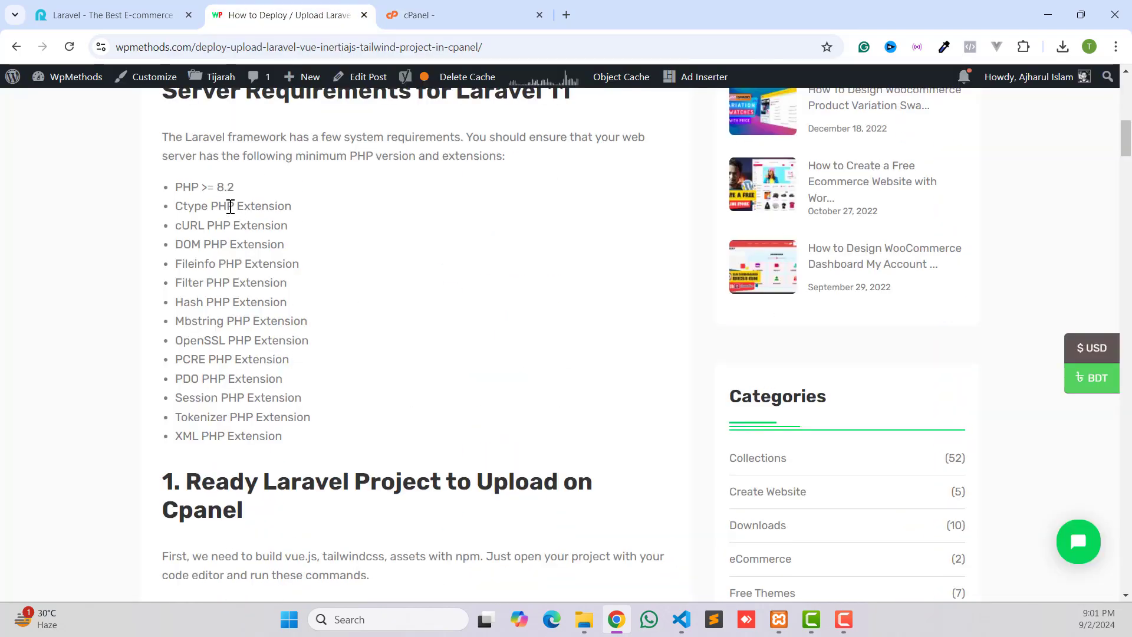
pyautogui.scroll(1, 180, 278)
pyautogui.click(264, 274)
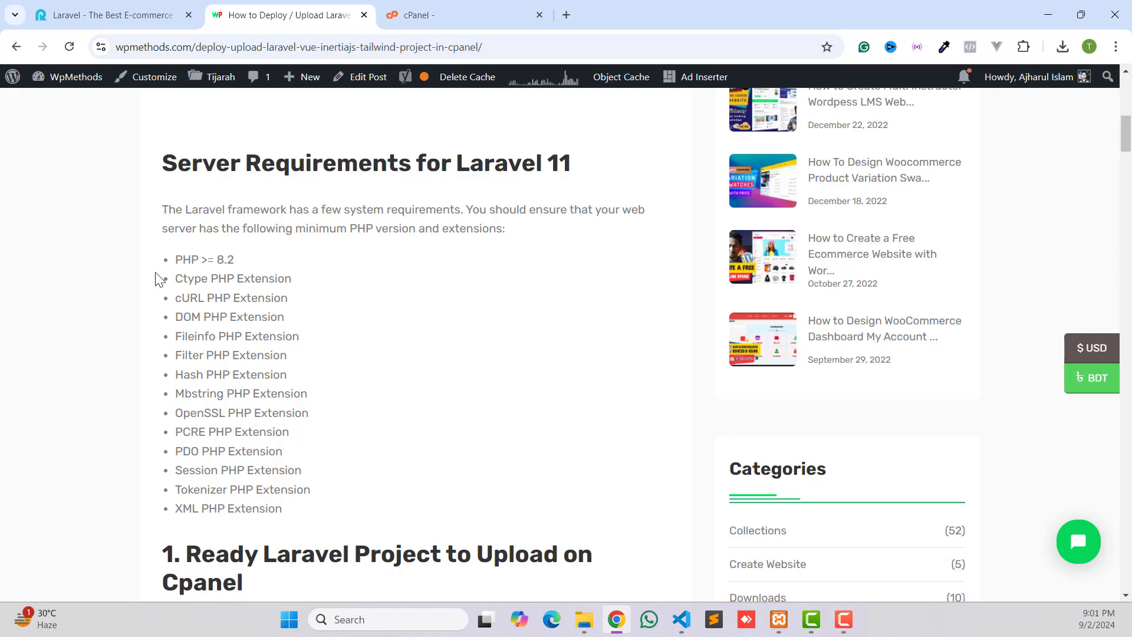
pyautogui.click(437, 15)
pyautogui.scroll(-6, 531, 319)
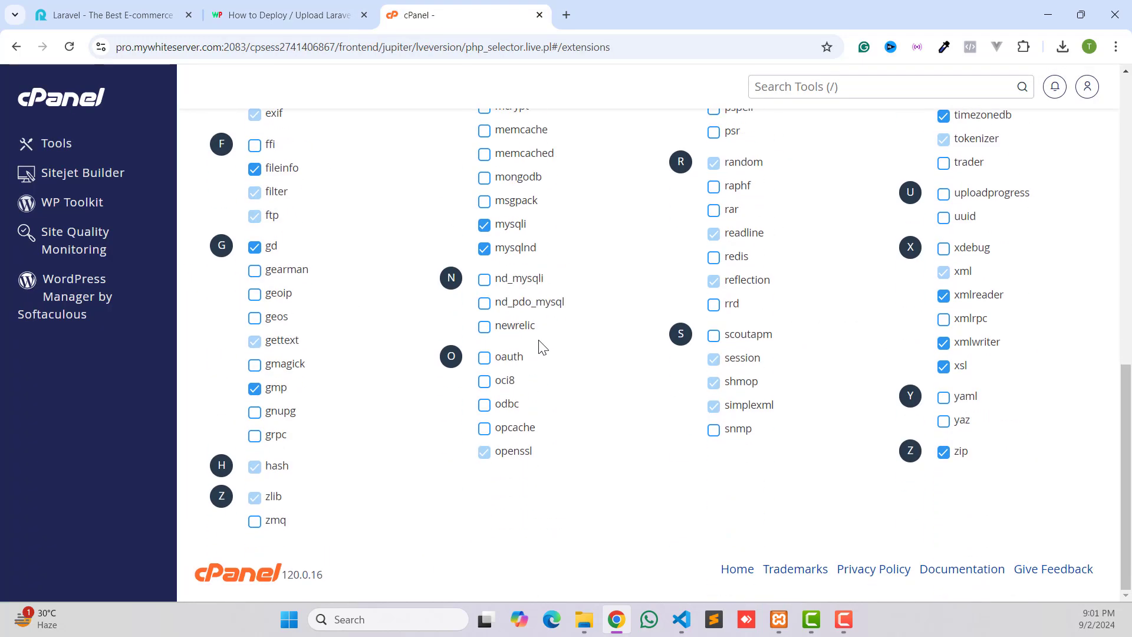
pyautogui.scroll(12, 541, 347)
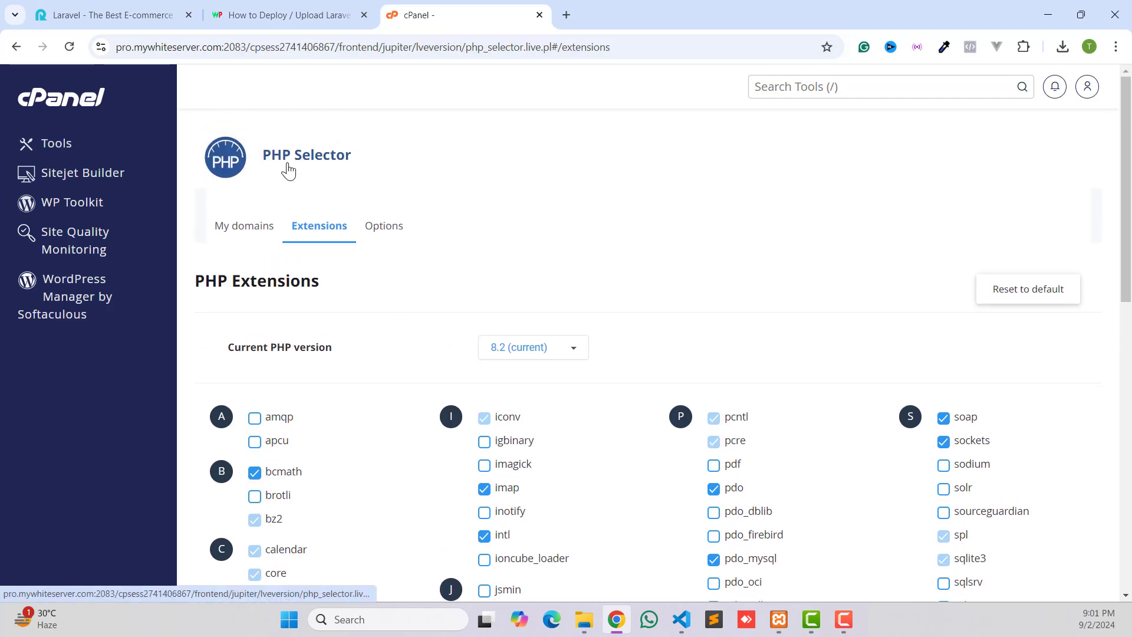
# Return cPanel to its Tools page and read the guide's section "1. Ready Laravel Project to Upload on Cpanel".
pyautogui.click(68, 88)
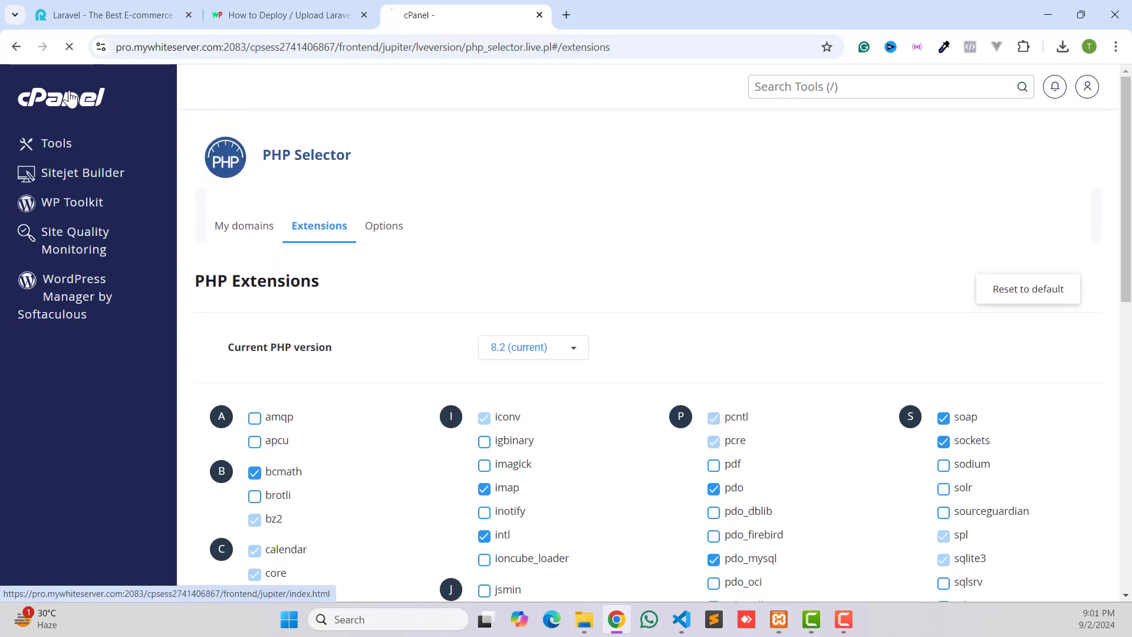
pyautogui.click(288, 17)
pyautogui.scroll(-5, 208, 277)
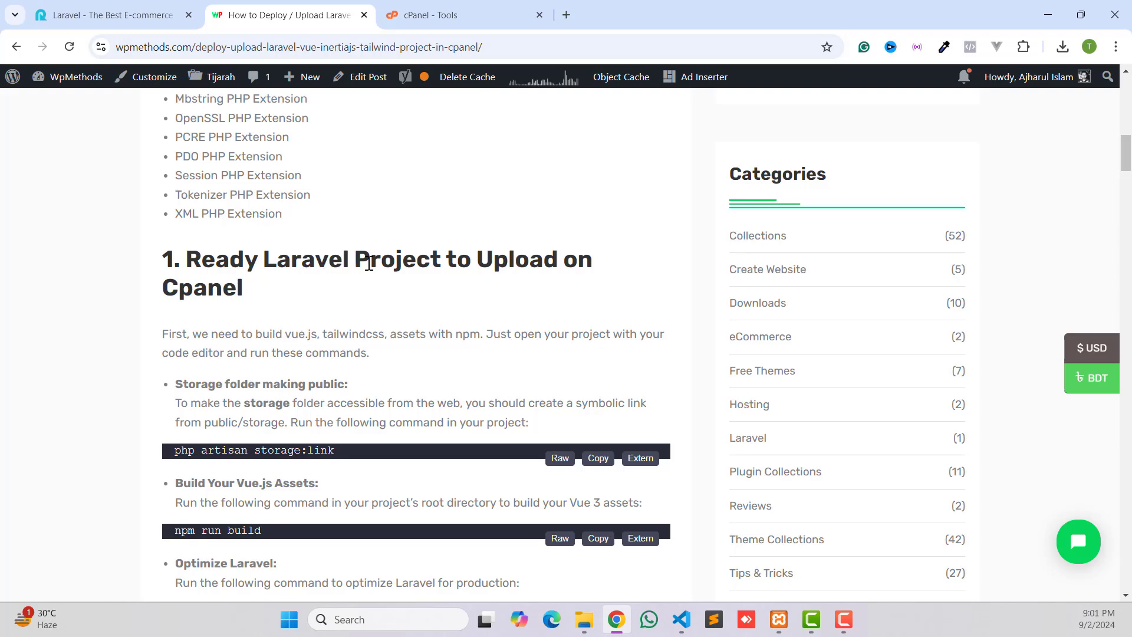
pyautogui.scroll(-1, 200, 293)
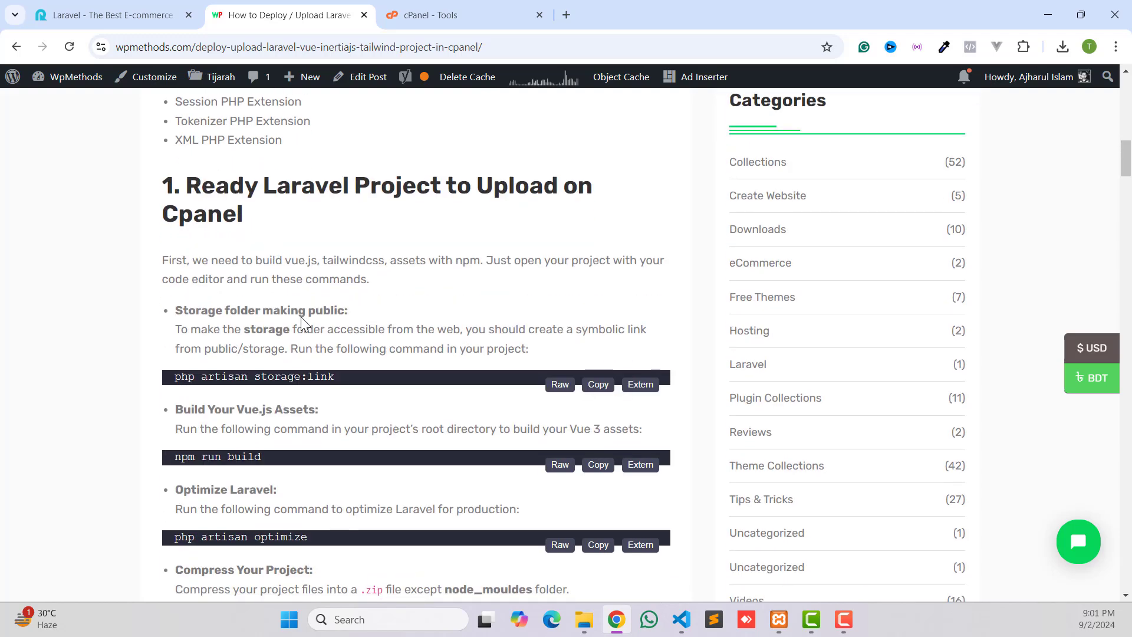
pyautogui.scroll(-1, 255, 365)
pyautogui.scroll(-2, 256, 365)
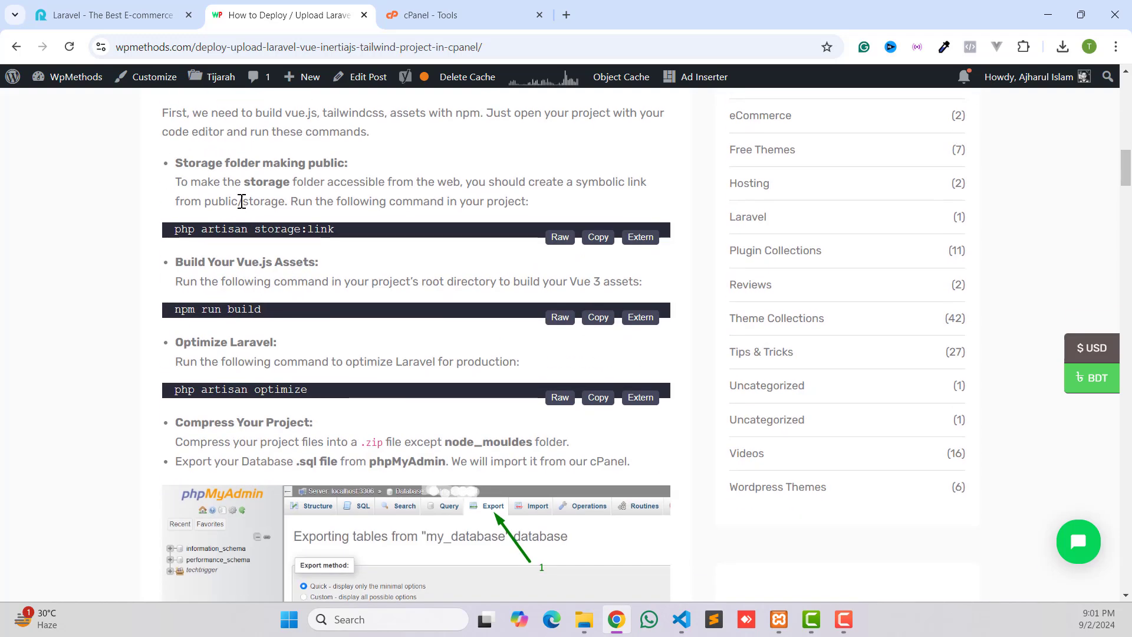
# Switch to the XAMPP Control Panel, view the Apache module's localhost dashboard, and close that browser window.
pyautogui.click(778, 619)
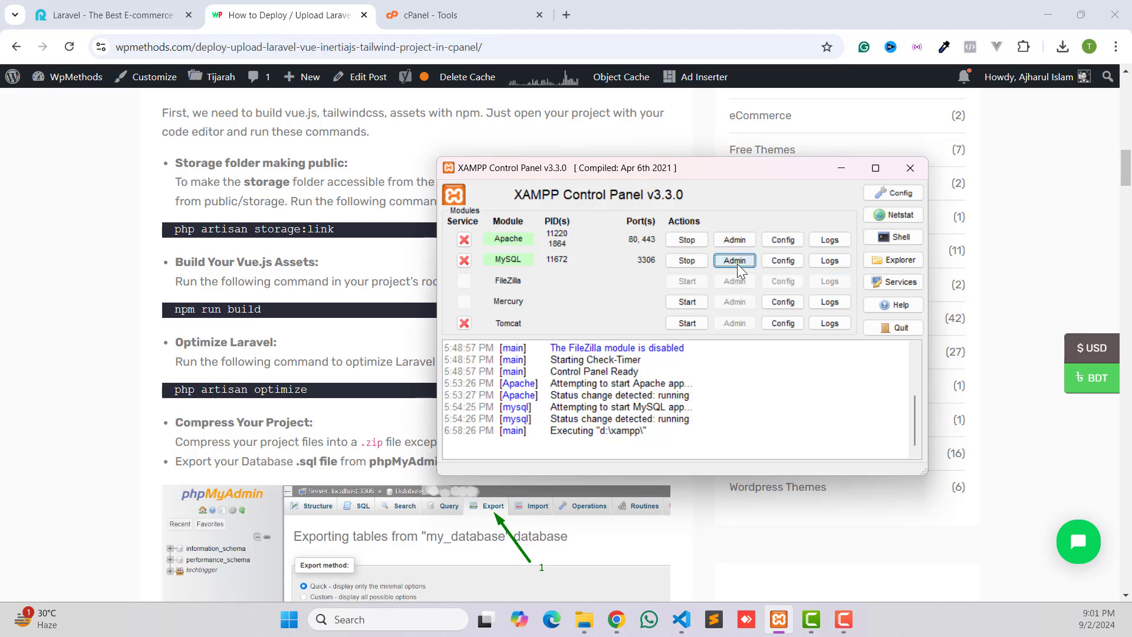
pyautogui.click(734, 240)
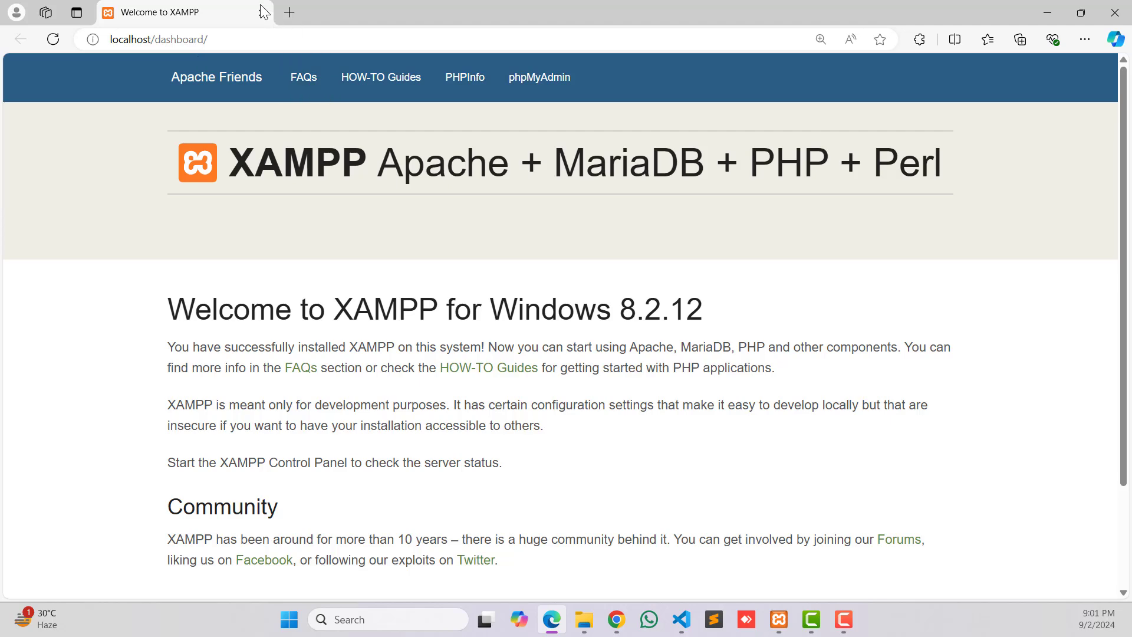
pyautogui.click(1114, 12)
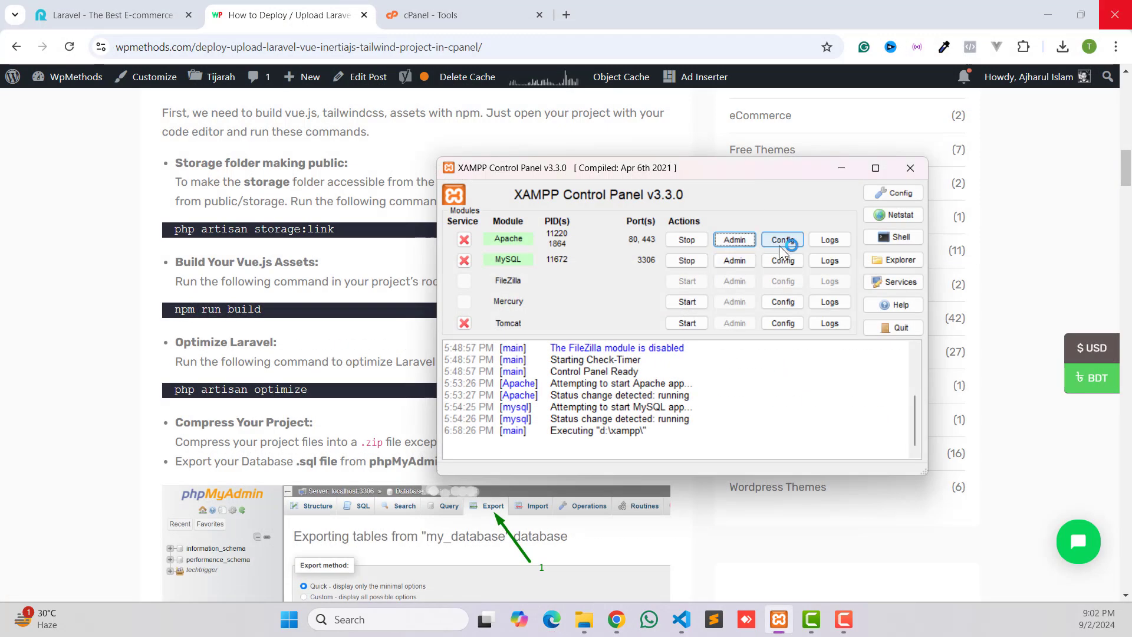
# Browse from the XAMPP installation folder through htdocs into the ecommerce_vue_inertia project folder and view its files.
pyautogui.click(891, 264)
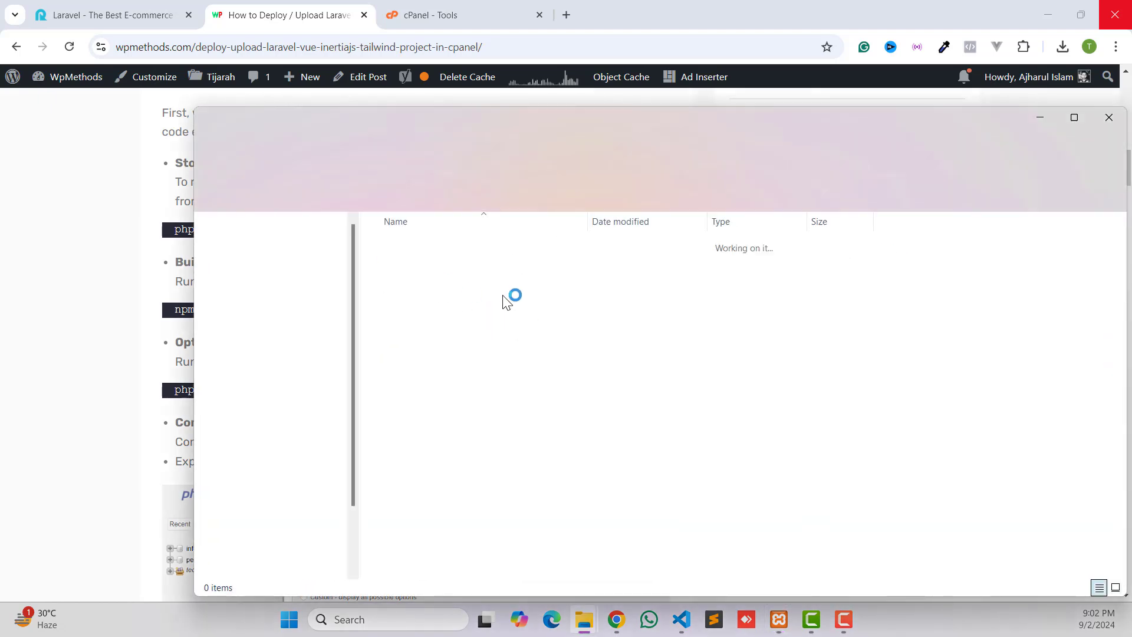
pyautogui.click(387, 340)
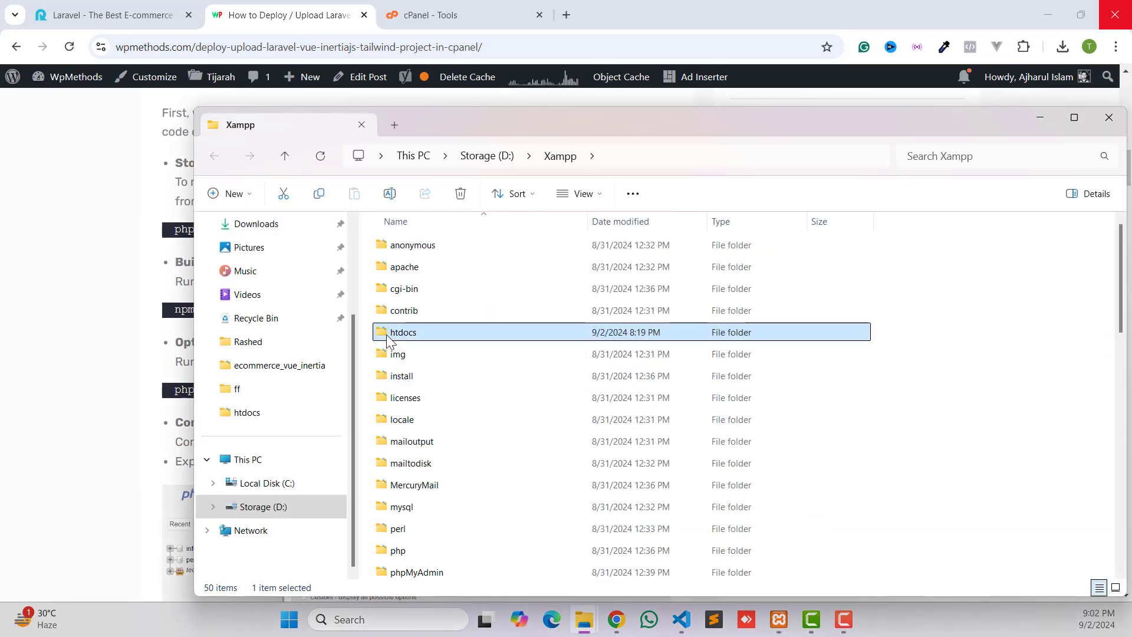
pyautogui.doubleClick(388, 336)
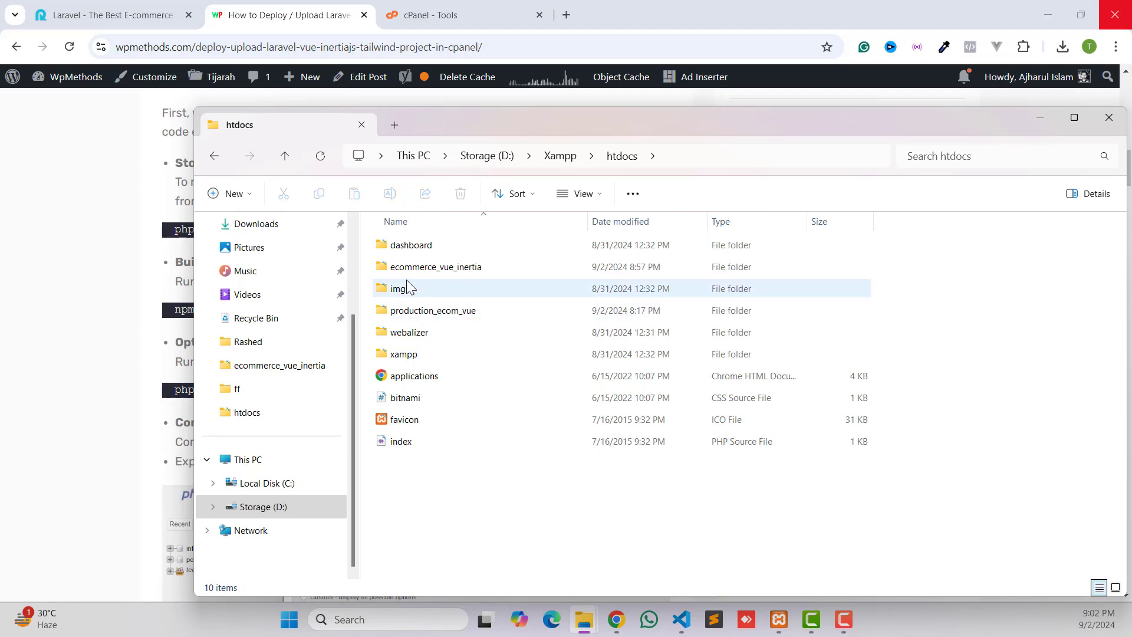
pyautogui.click(413, 272)
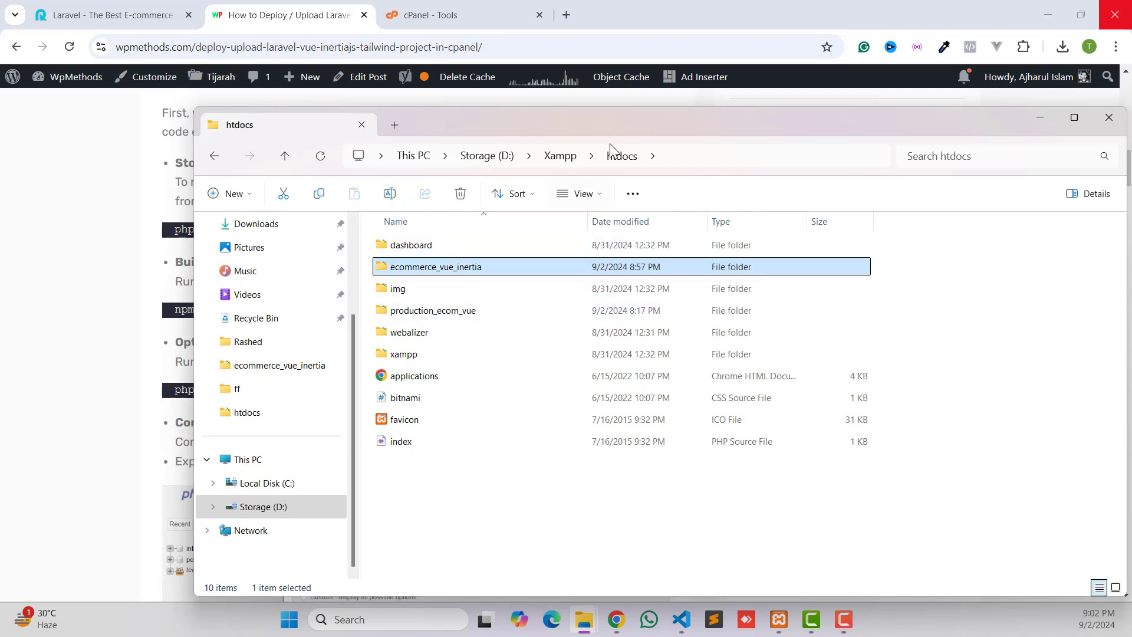
pyautogui.doubleClick(420, 270)
pyautogui.scroll(-5, 411, 488)
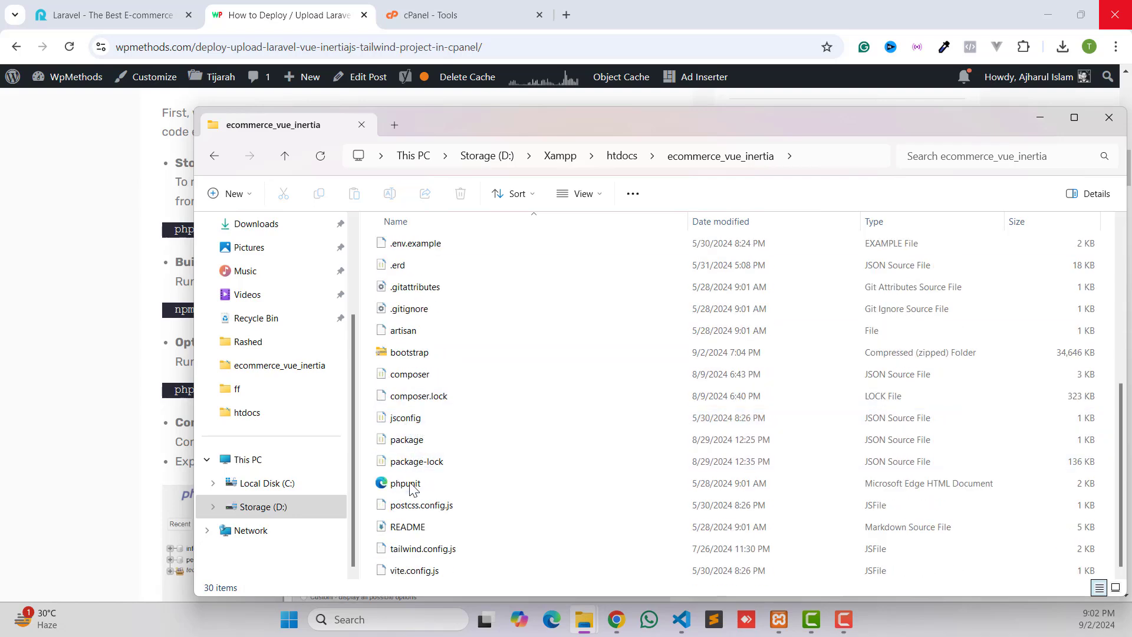
# View the ecommerce_vue_inertia project in VS Code, and return to its folder in File Explorer.
pyautogui.scroll(5, 410, 488)
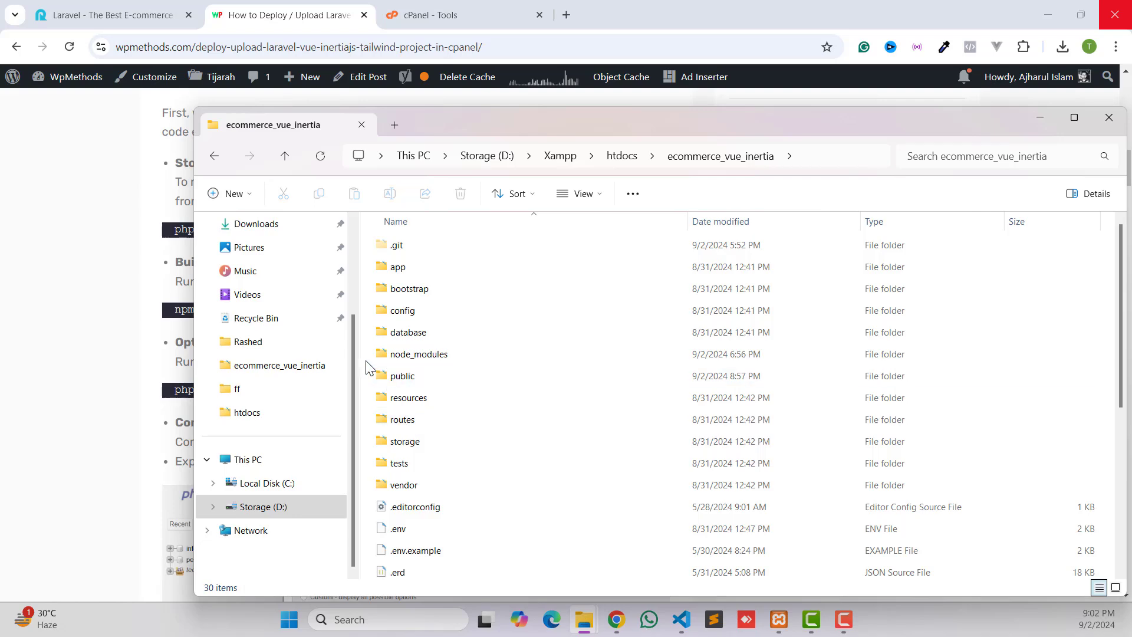
pyautogui.click(680, 621)
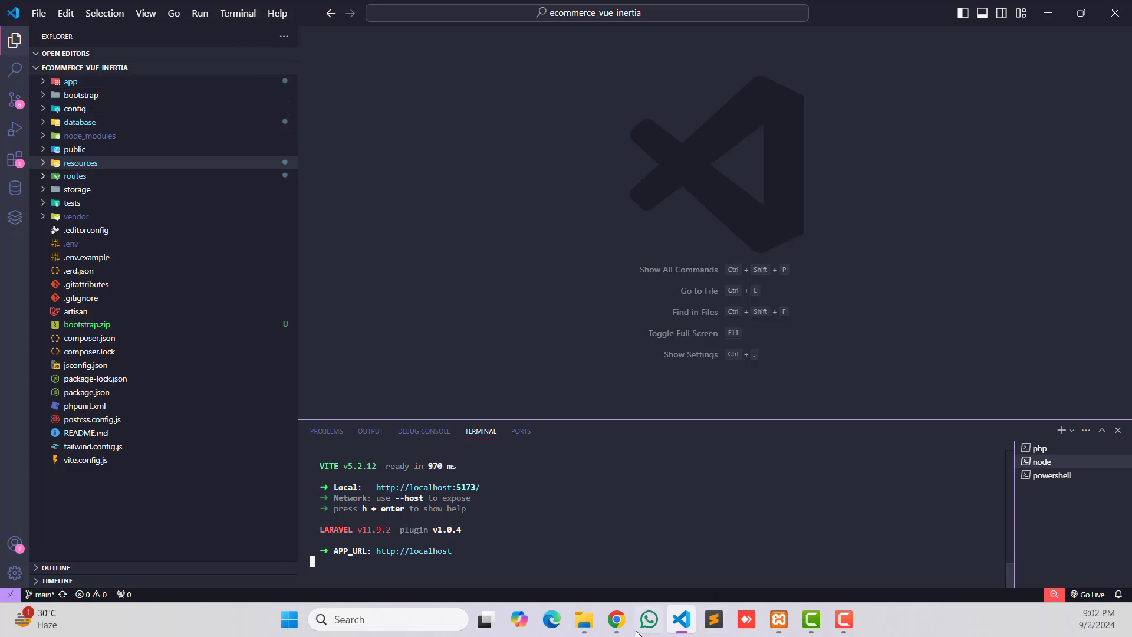
pyautogui.moveTo(597, 602)
pyautogui.click(639, 550)
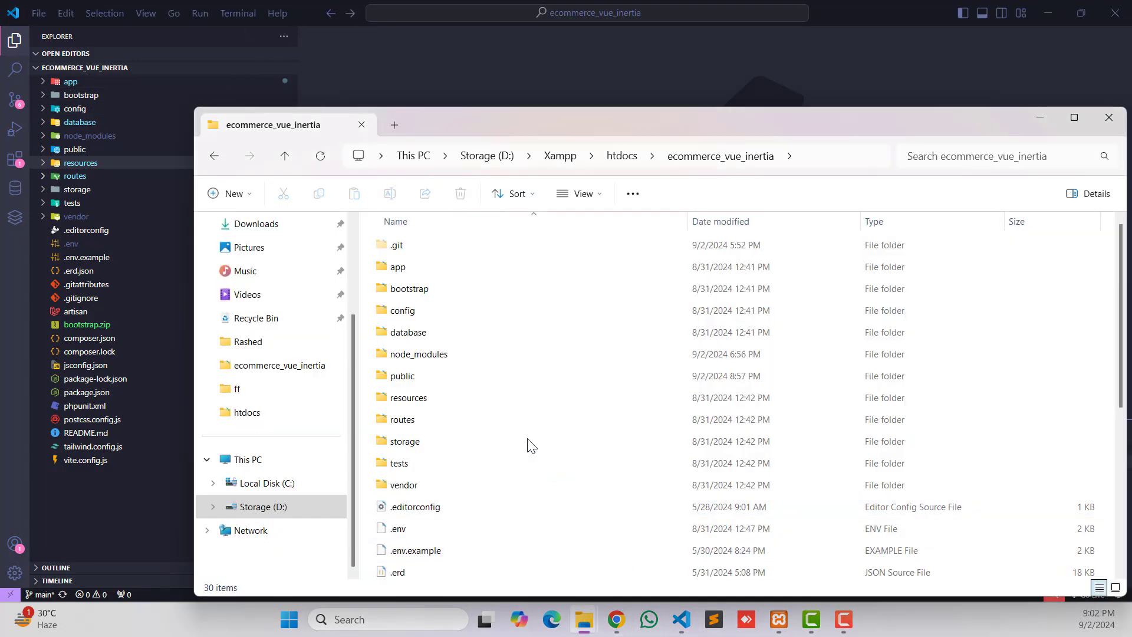
# Open a terminal window in the ecommerce_vue_inertia project folder from File Explorer.
pyautogui.rightClick(366, 319)
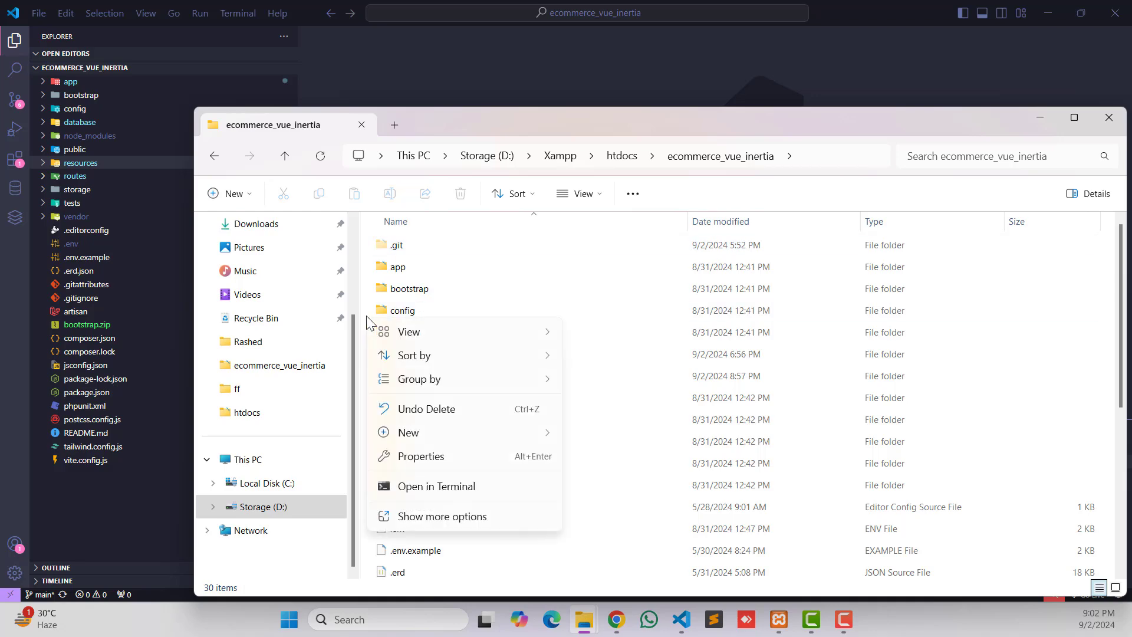
pyautogui.press('Escape')
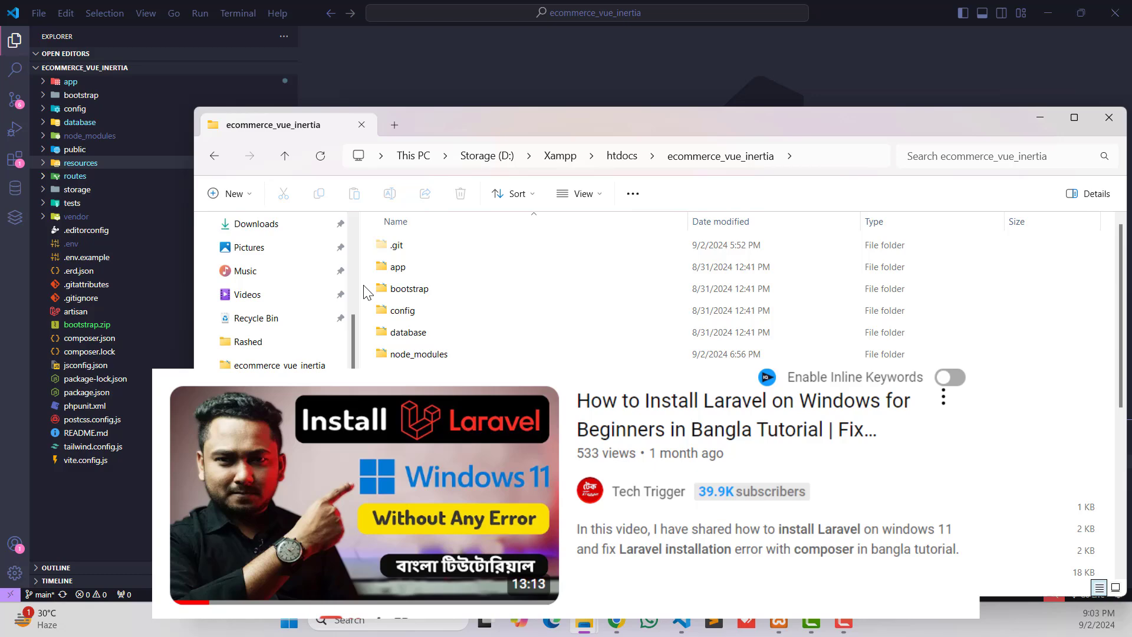
pyautogui.rightClick(364, 289)
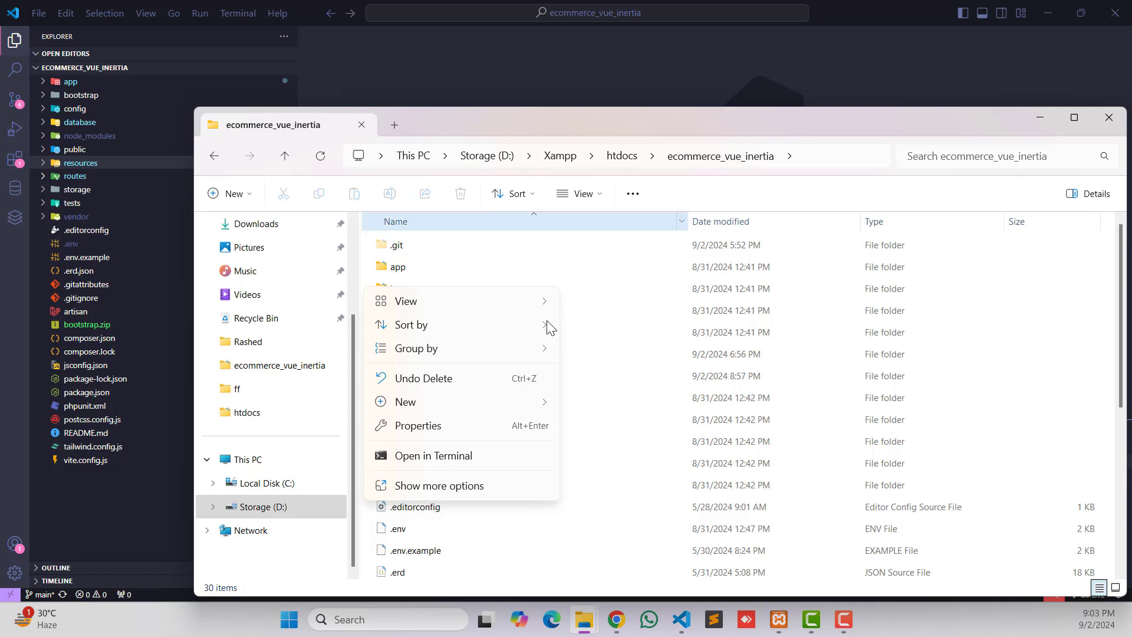
pyautogui.click(434, 457)
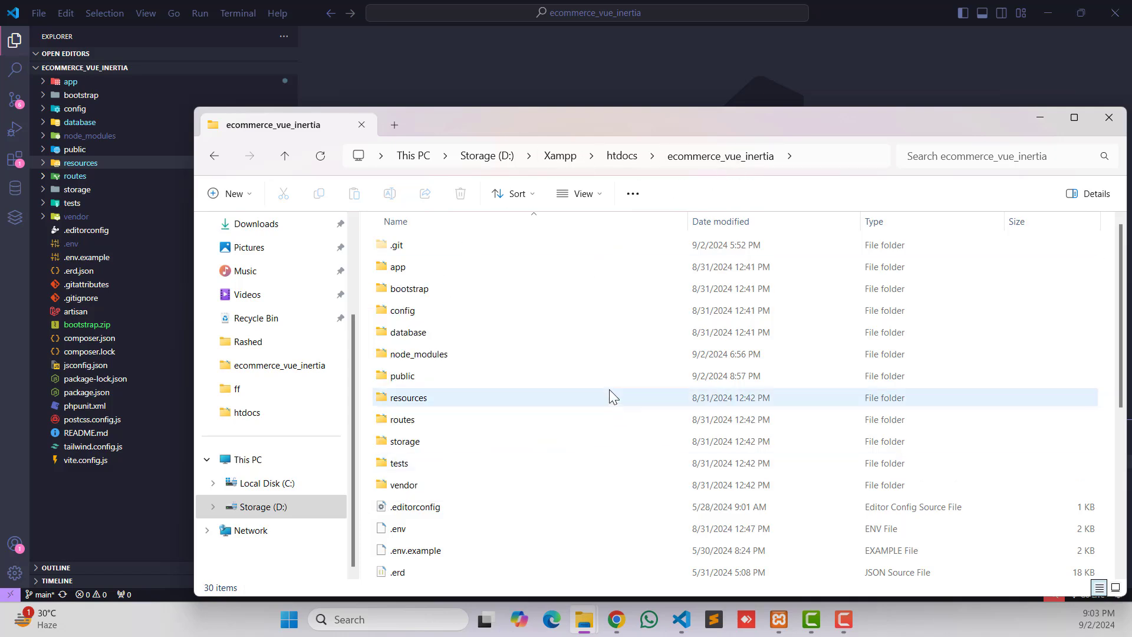
# Copy the storage link command from the guide in Chrome and run php artisan storage:link in the project's PowerShell window.
pyautogui.hotkey('alt', 'Tab')
pyautogui.scroll(-1, 214, 272)
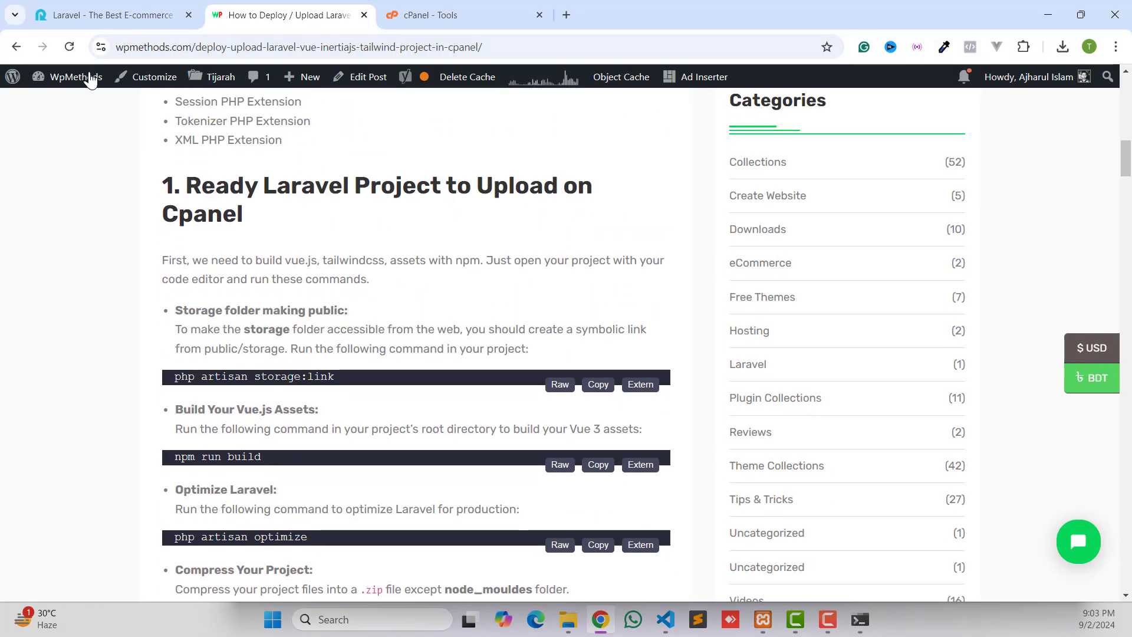
pyautogui.scroll(-2, 227, 283)
pyautogui.tripleClick(241, 229)
pyautogui.hotkey('ctrl', 'c')
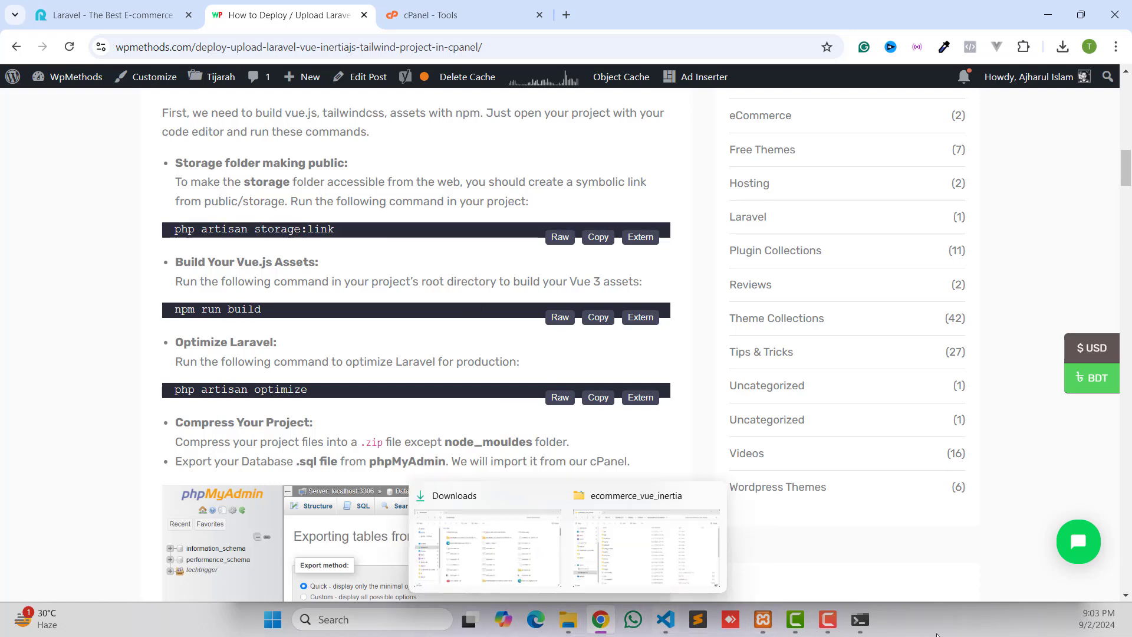
pyautogui.click(861, 627)
pyautogui.hotkey('ctrl', 'v')
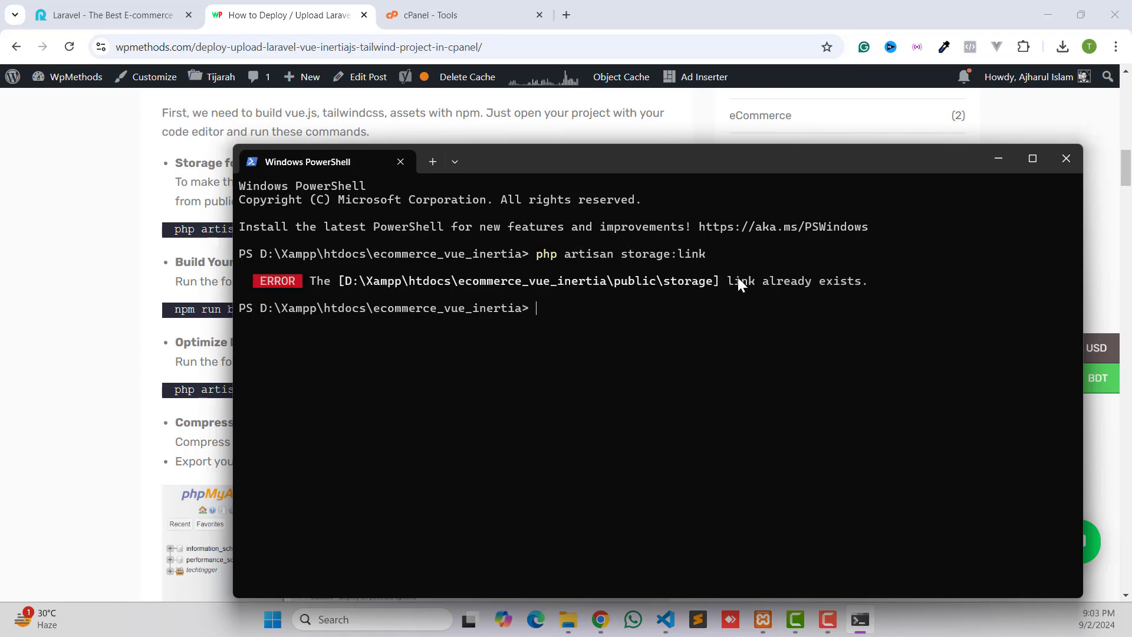
pyautogui.moveTo(728, 278); pyautogui.dragTo(865, 282)
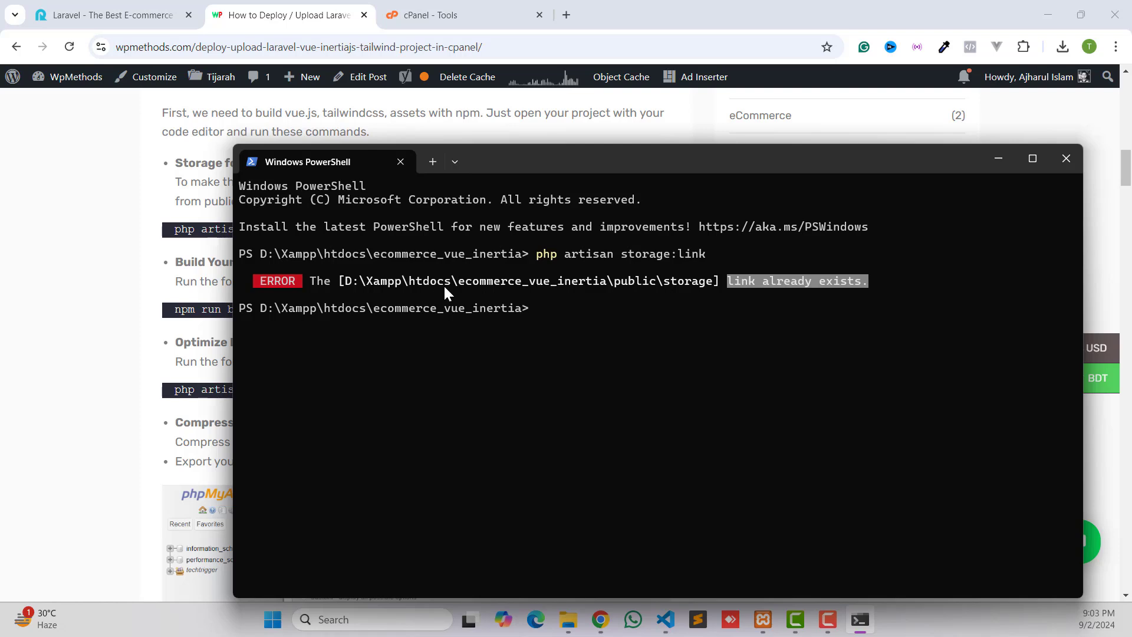
pyautogui.click(742, 282)
pyautogui.doubleClick(784, 280)
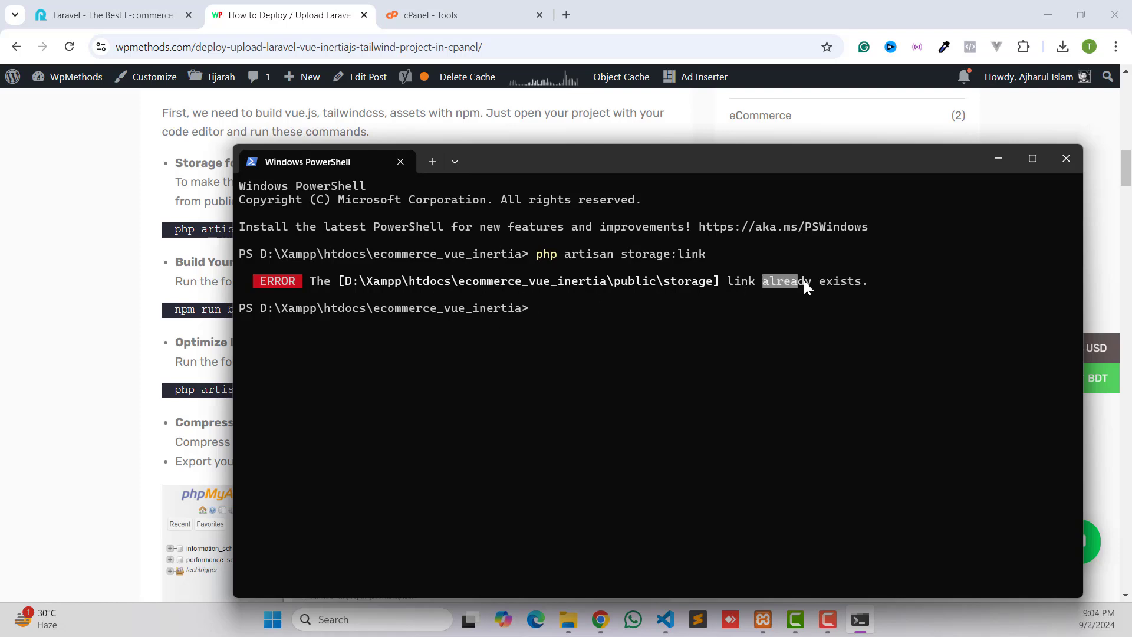
pyautogui.hotkey('ctrl', 'c')
# Return to the guide in Chrome and copy the npm run build command under "Build Your Vue.js Assets".
pyautogui.click(125, 329)
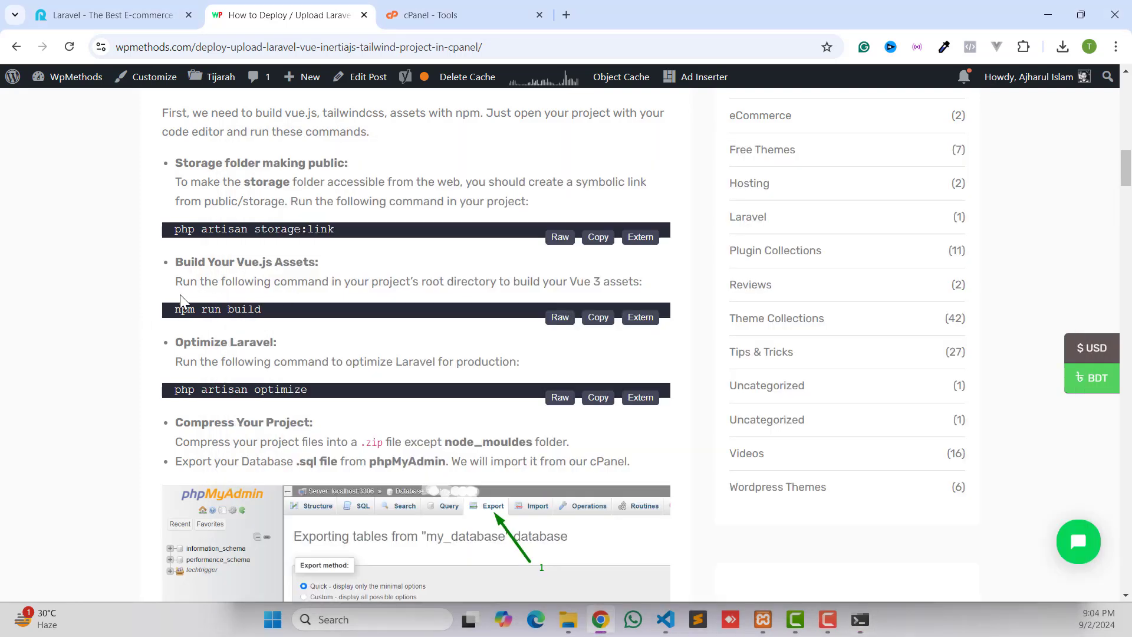
pyautogui.click(598, 324)
pyautogui.moveTo(195, 263); pyautogui.dragTo(288, 262)
pyautogui.click(245, 263)
pyautogui.click(288, 262)
# Switch to VS Code and review the npm run dev output in the node terminal and the existing powershell terminal.
pyautogui.click(666, 620)
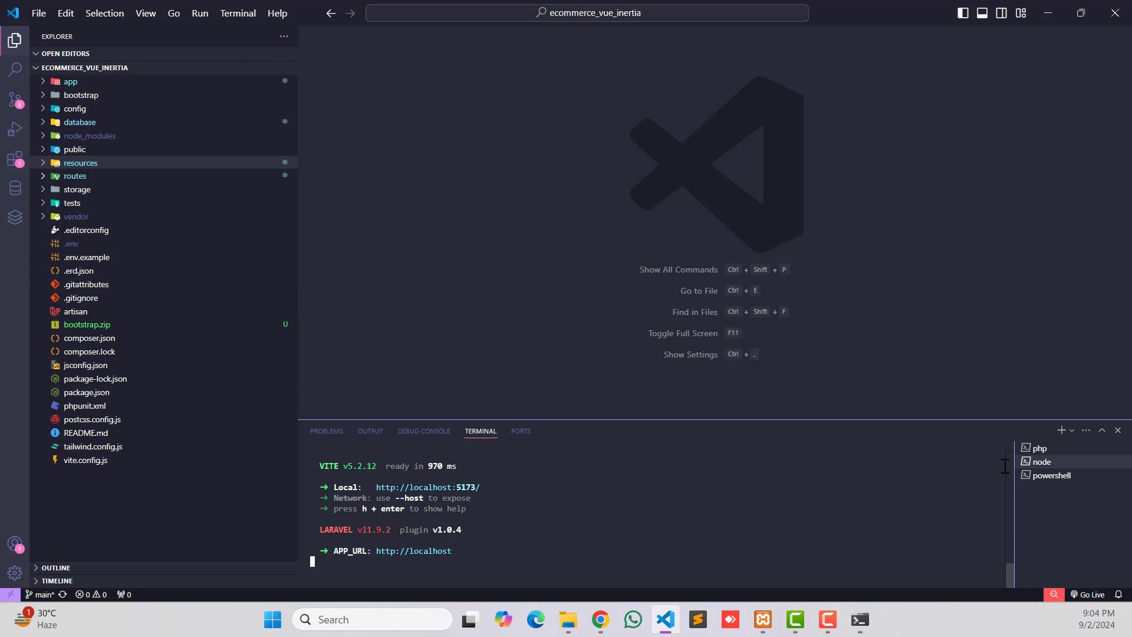
pyautogui.scroll(3, 677, 503)
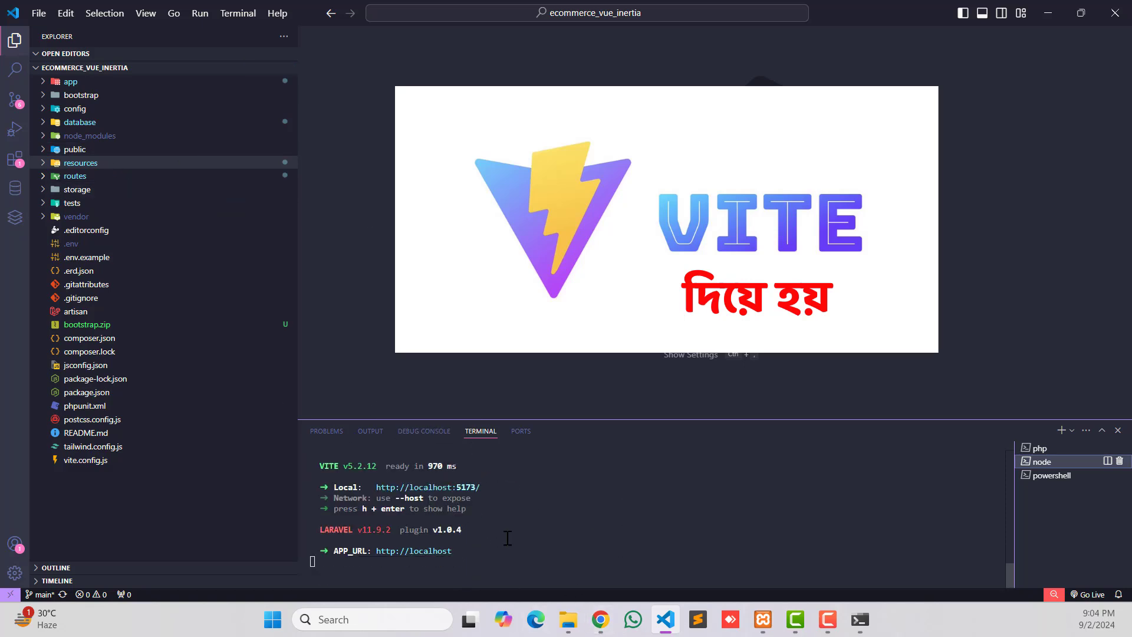
pyautogui.scroll(3, 484, 475)
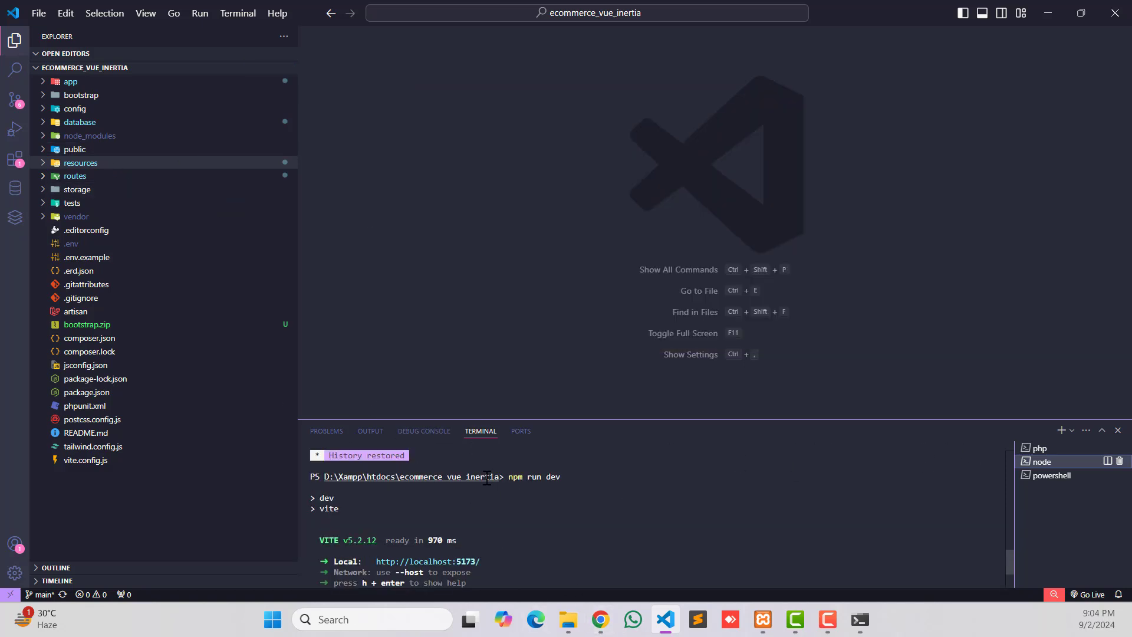
pyautogui.click(1050, 476)
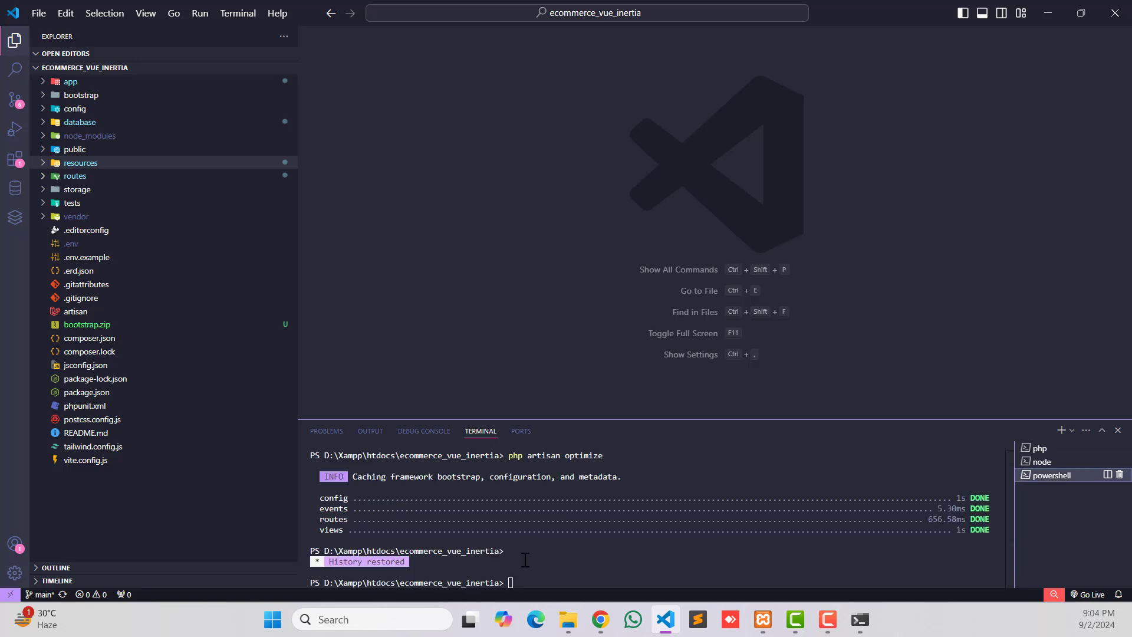
# Create a new VS Code terminal in the project folder and run npm run build to build the Vue assets.
pyautogui.click(239, 14)
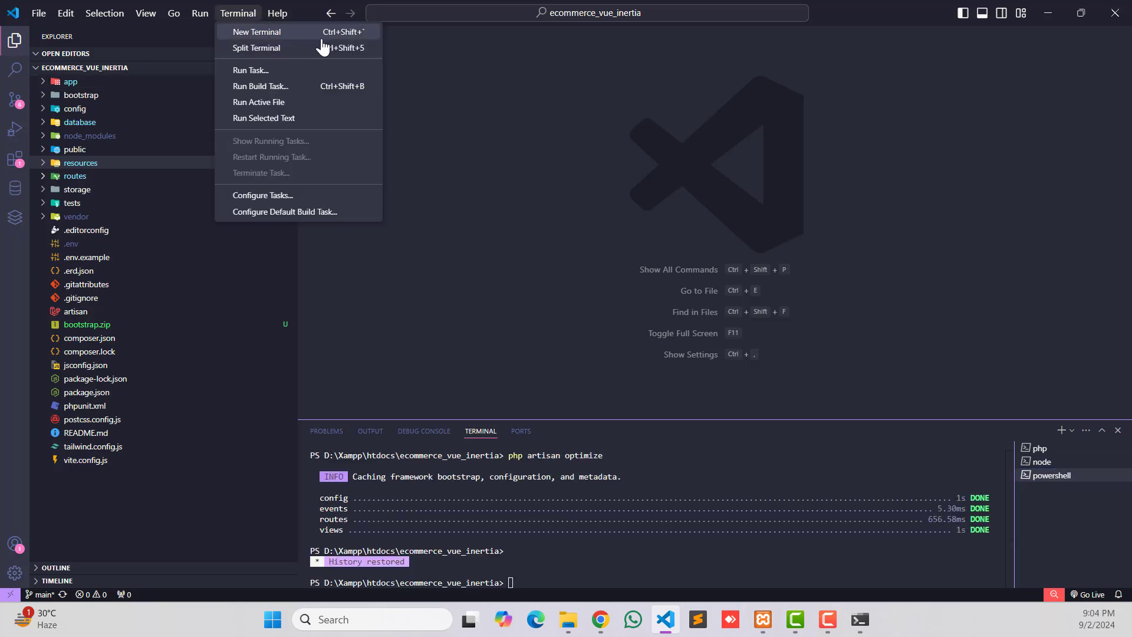
pyautogui.click(269, 32)
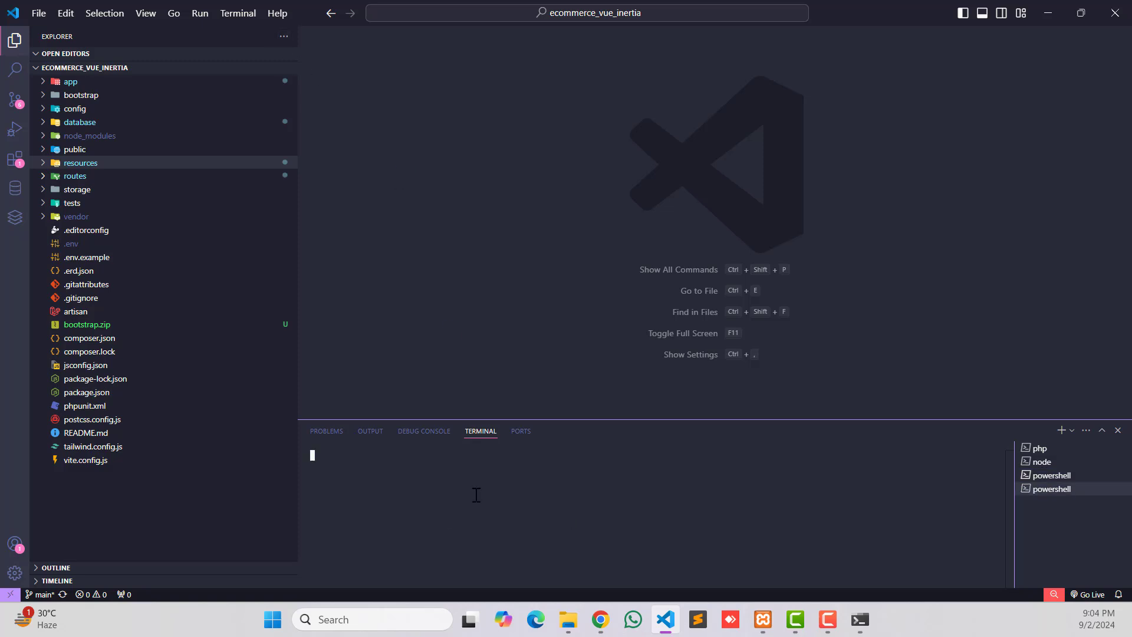
pyautogui.click(860, 619)
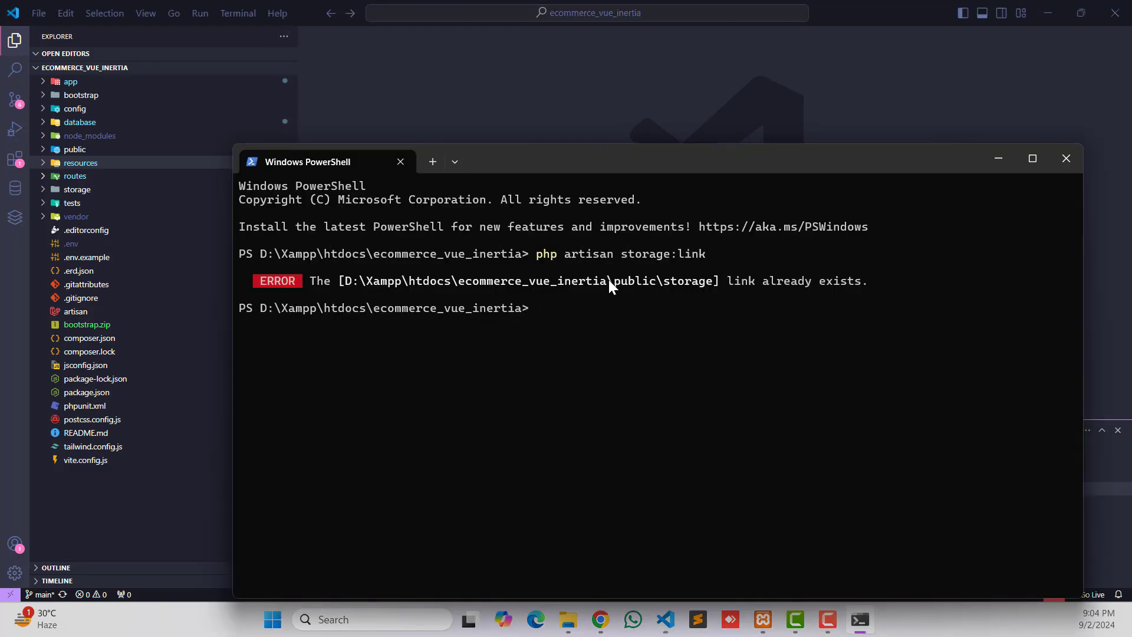
pyautogui.click(616, 124)
pyautogui.moveTo(561, 457); pyautogui.dragTo(557, 461)
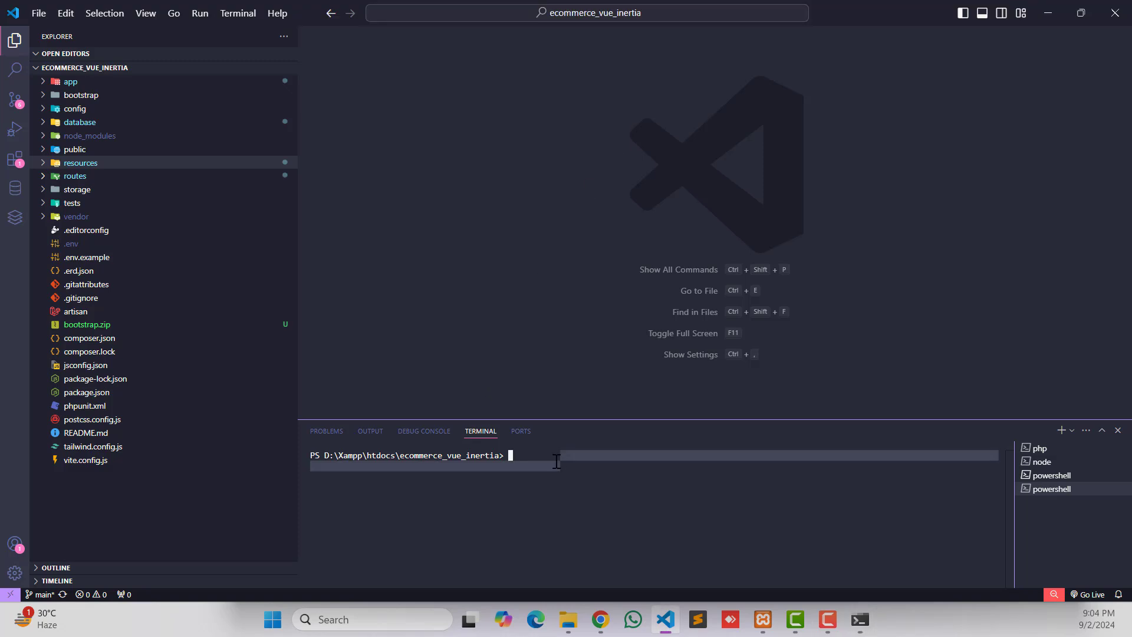
pyautogui.click(556, 461)
pyautogui.write('npm r')
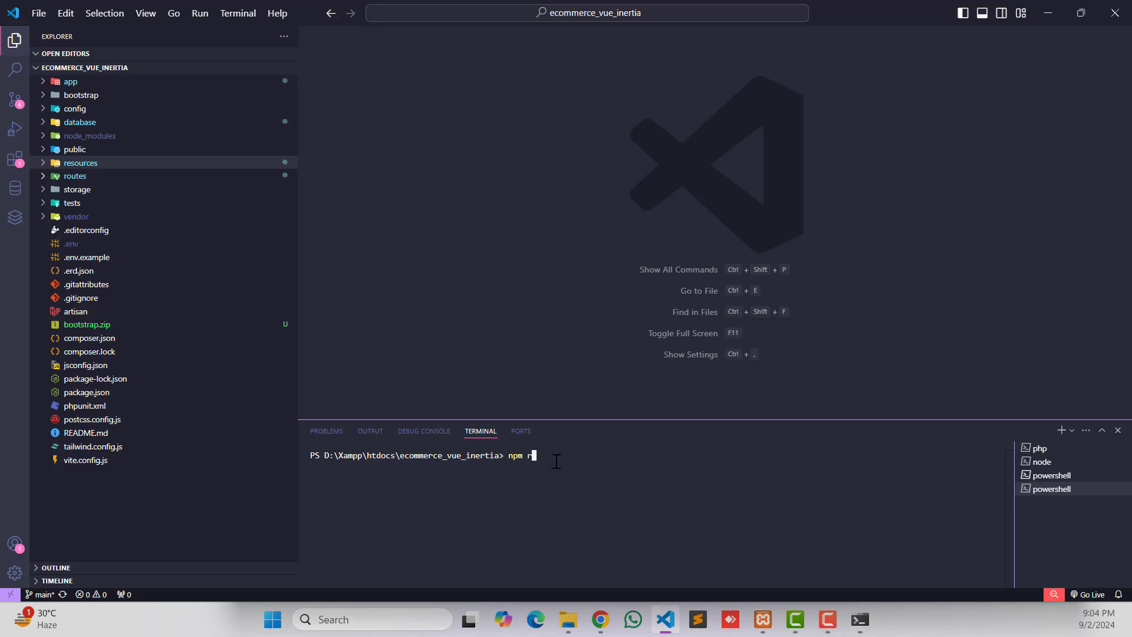
pyautogui.write('un ')
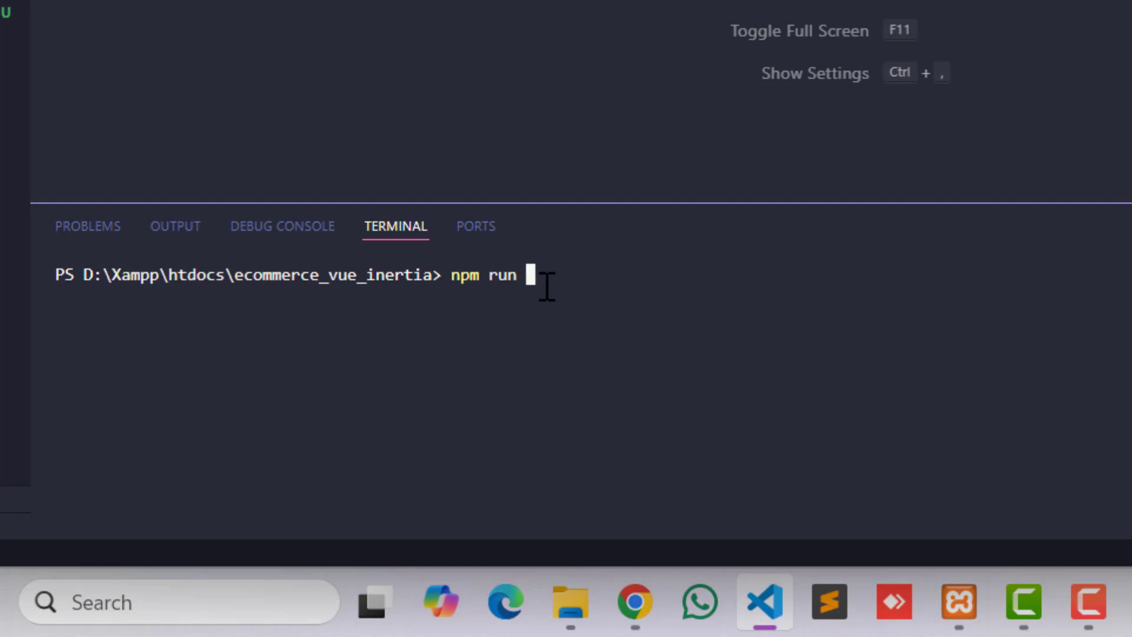
pyautogui.write('build')
pyautogui.press('Return')
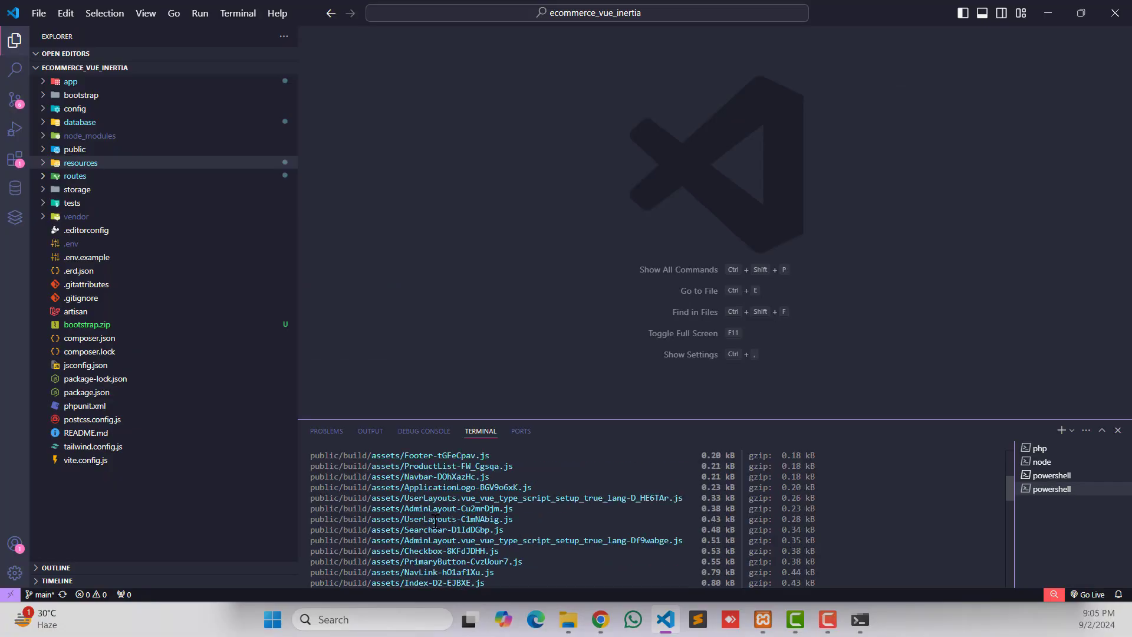
# Switch to File Explorer, compress the ecommerce_vue_inertia folder in htdocs to a ZIP file, and select the archive.
pyautogui.click(600, 619)
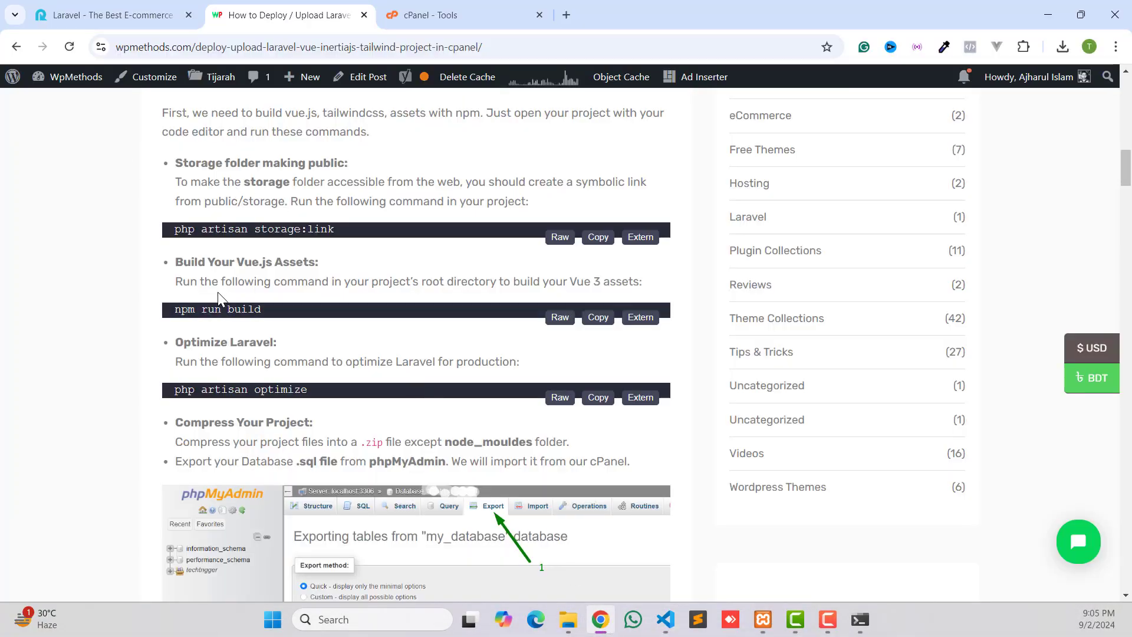
pyautogui.click(568, 619)
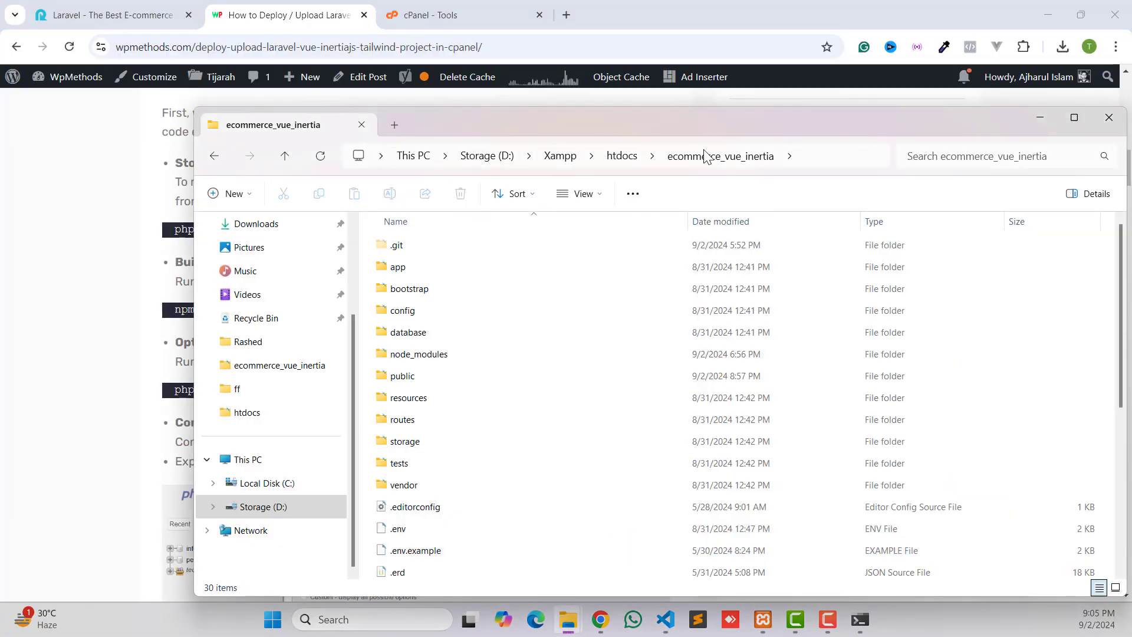
pyautogui.click(281, 162)
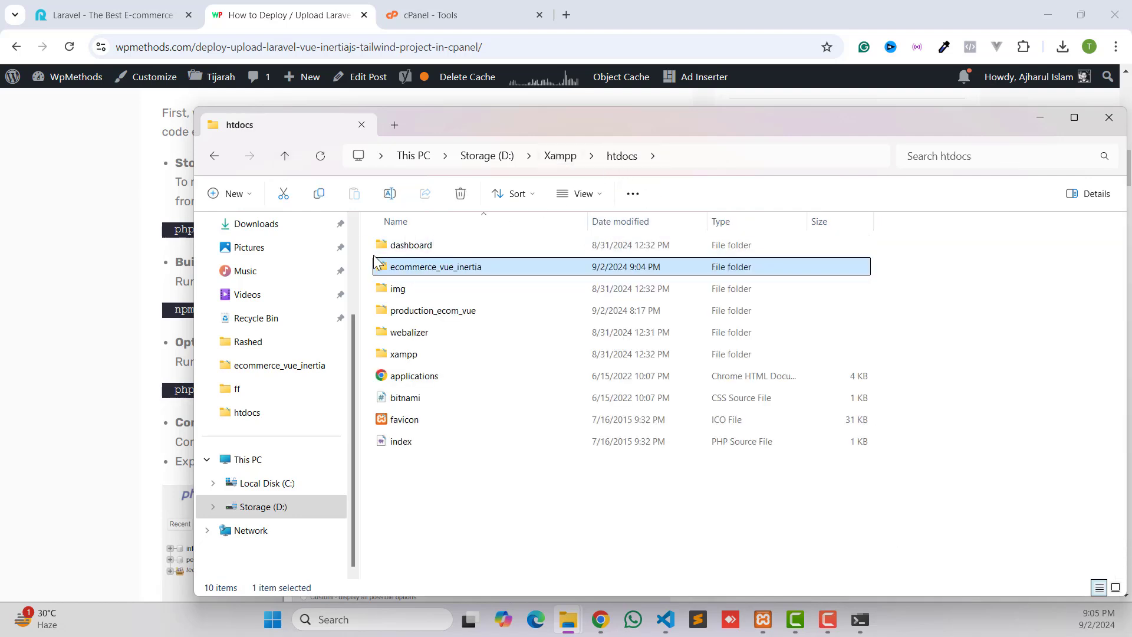
pyautogui.rightClick(422, 273)
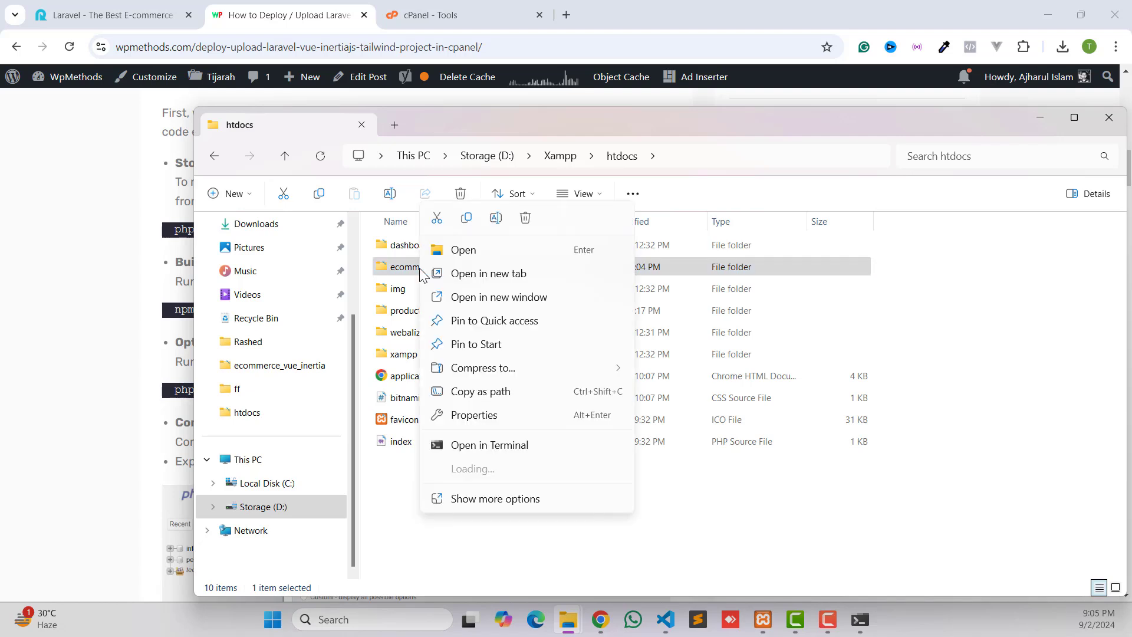
pyautogui.moveTo(482, 373)
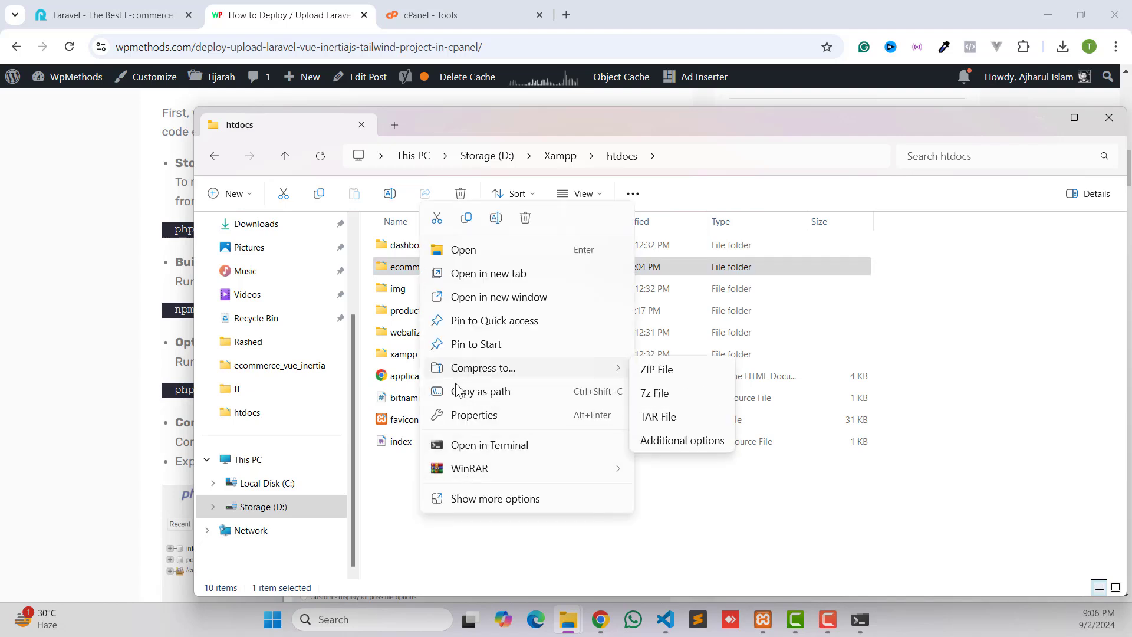
pyautogui.click(660, 371)
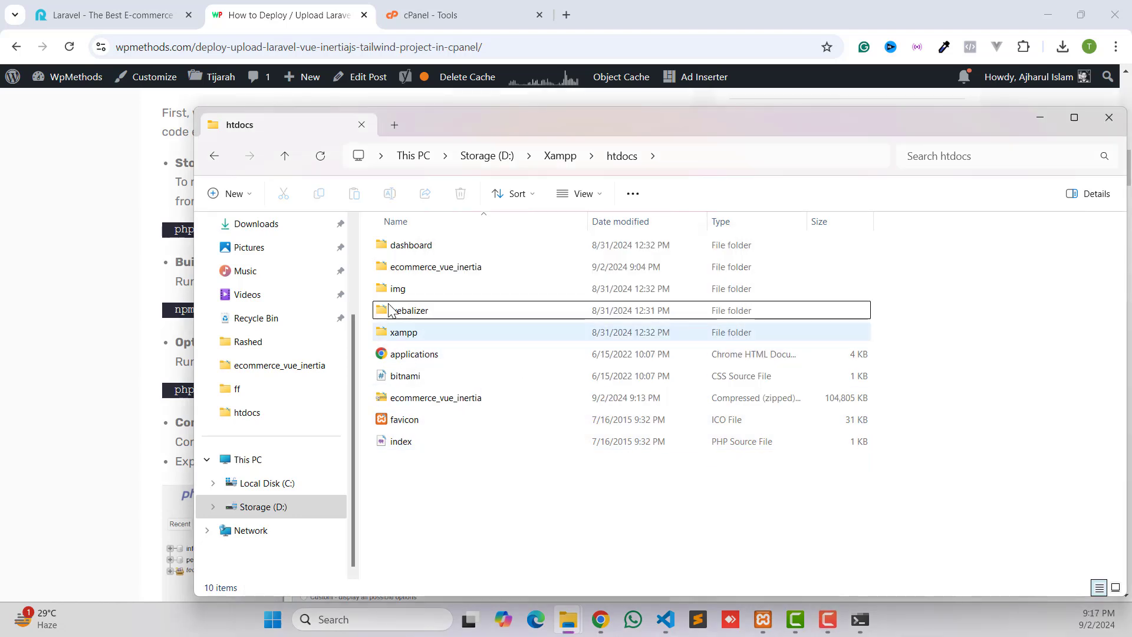
pyautogui.click(439, 399)
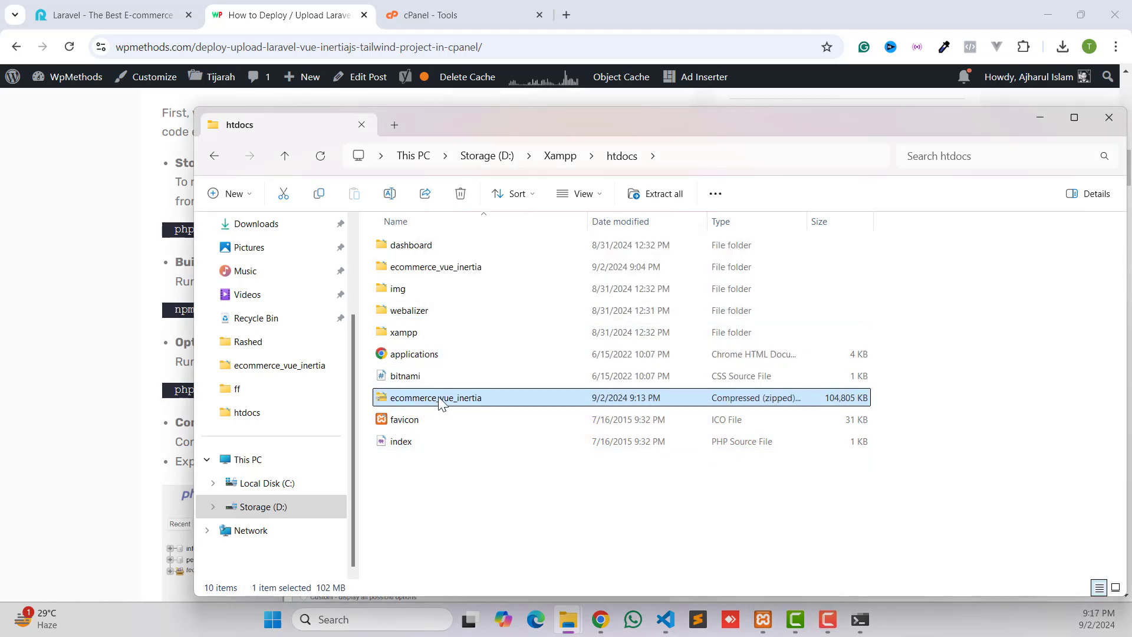
# Switch to cPanel in Chrome, open File Manager from the Tools page, and locate public_html in the home directory.
pyautogui.click(454, 6)
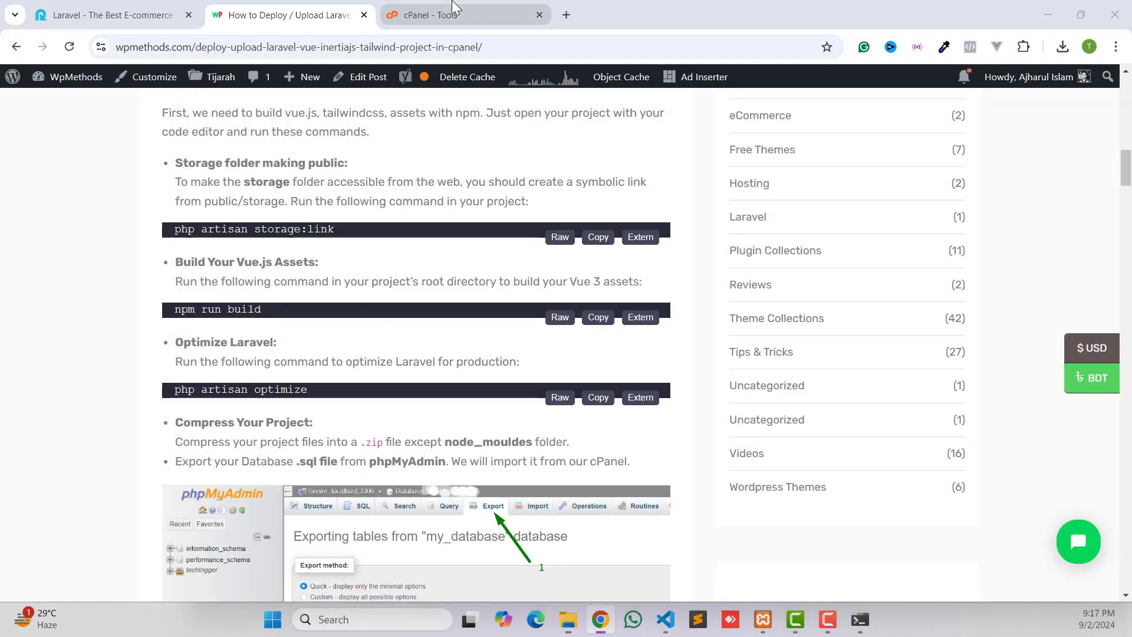
pyautogui.click(454, 7)
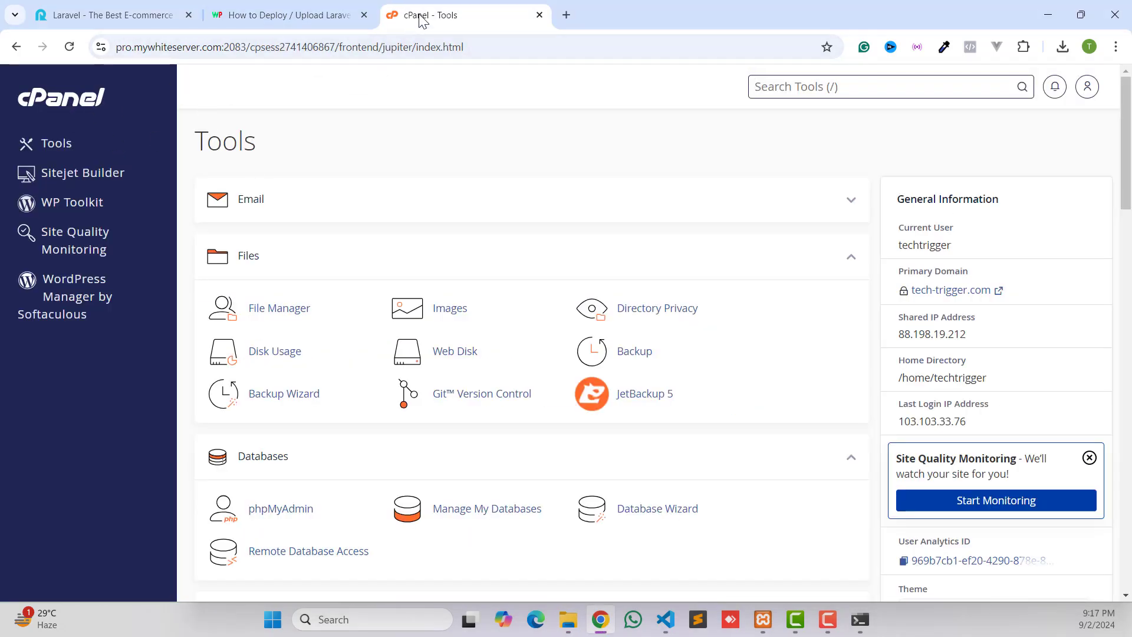
pyautogui.click(264, 310)
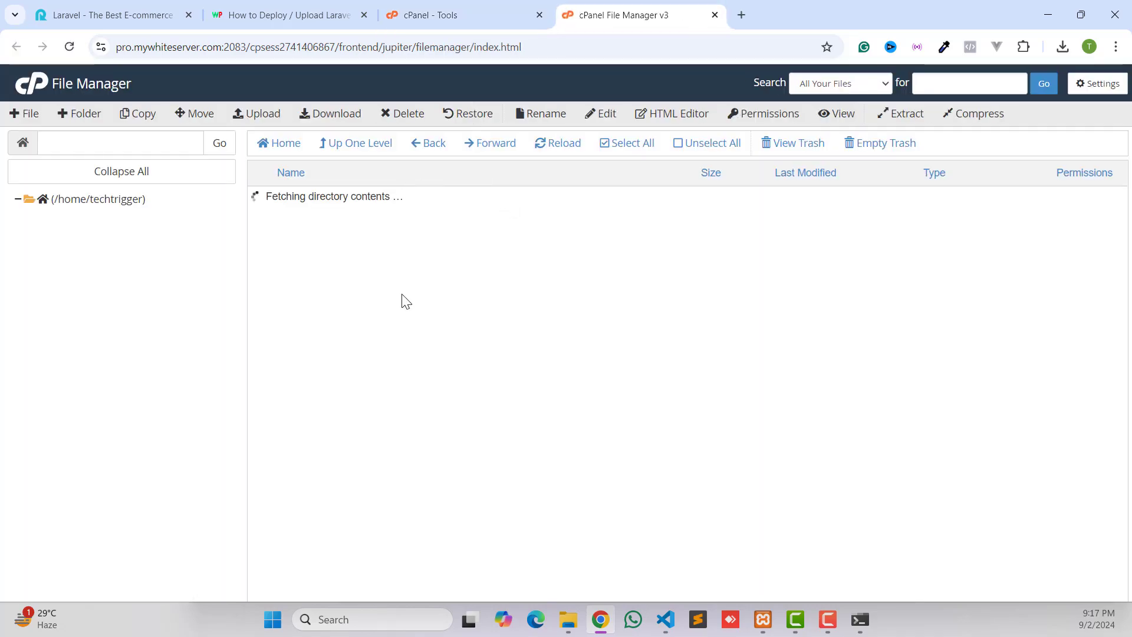
pyautogui.scroll(-1, 140, 425)
pyautogui.scroll(-5, 292, 339)
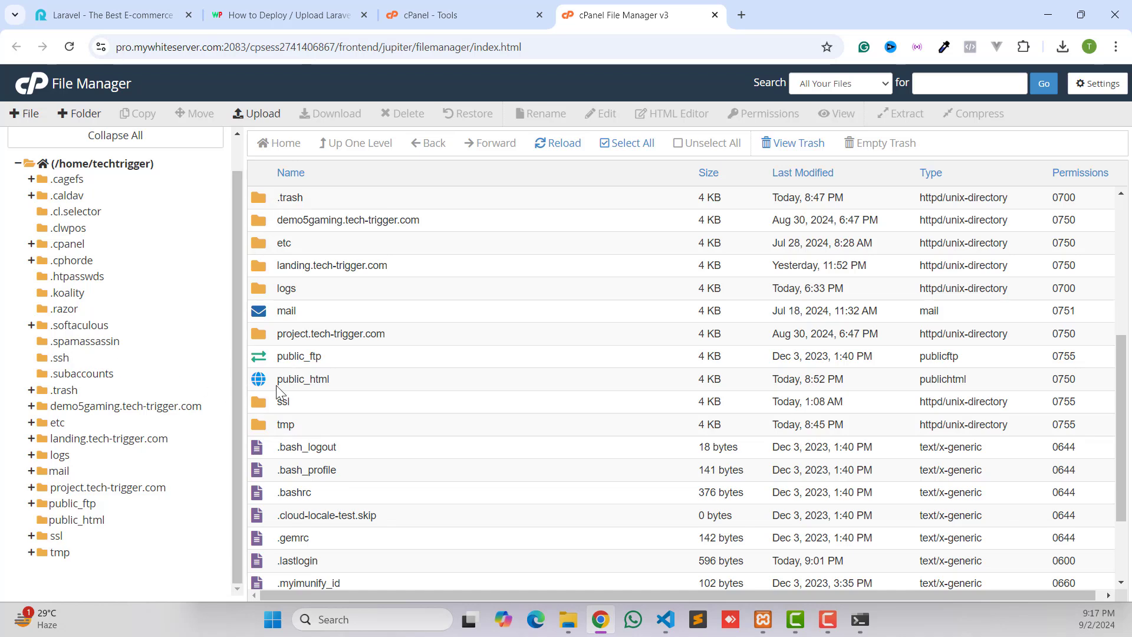
# Open public_html, upload the ecommerce_vue_inertia ZIP archive from the htdocs folder into it, and return to the folder listing.
pyautogui.doubleClick(260, 386)
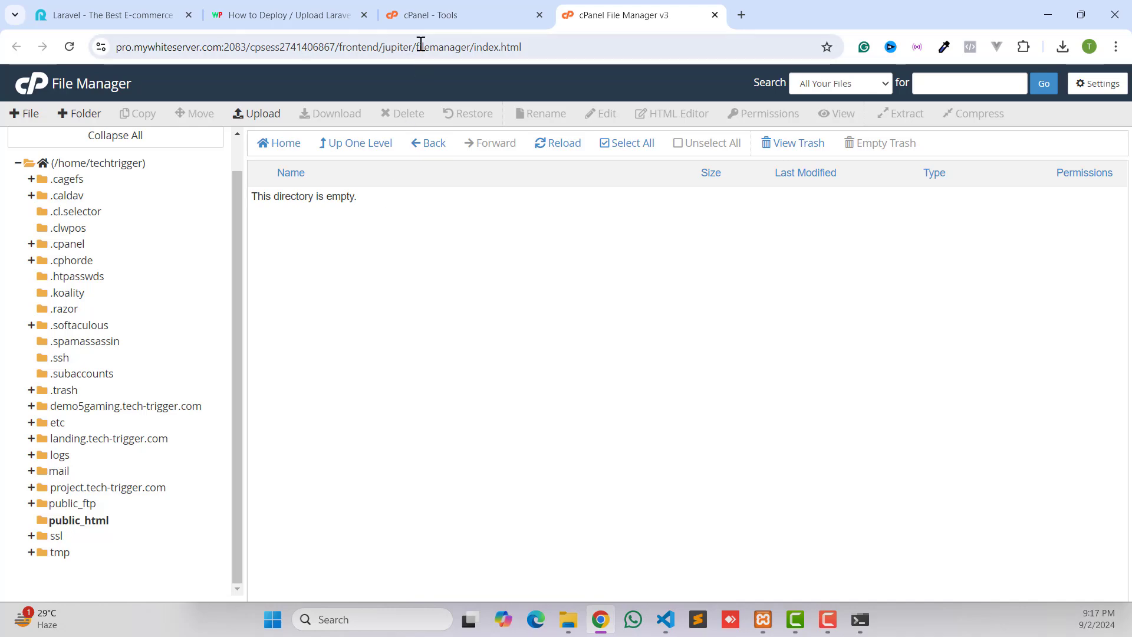
pyautogui.click(444, 17)
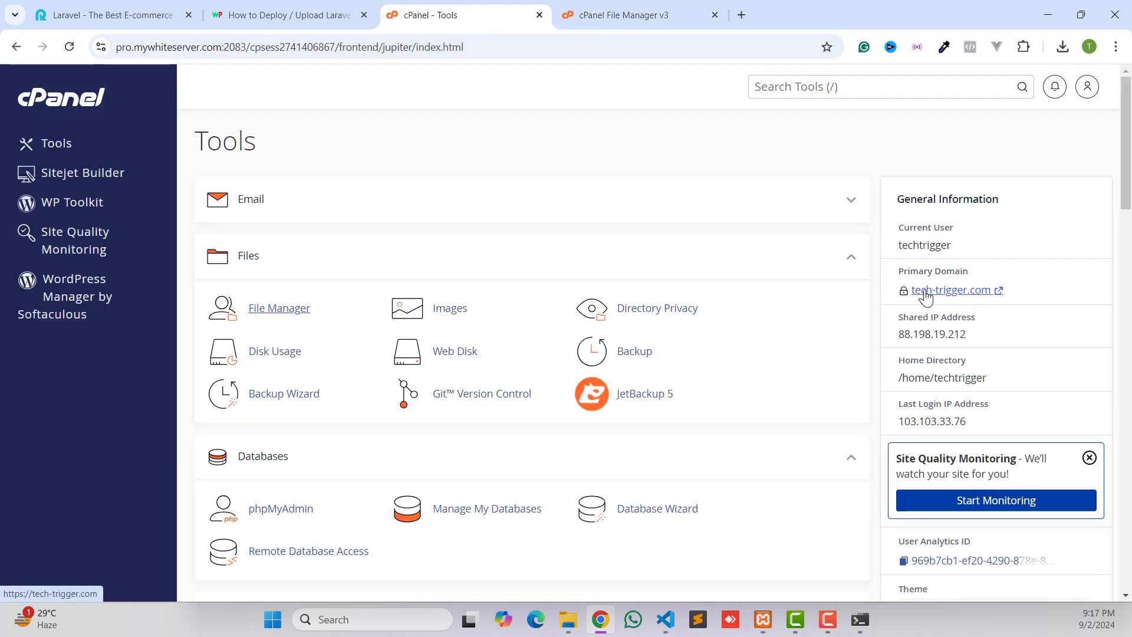
pyautogui.click(625, 15)
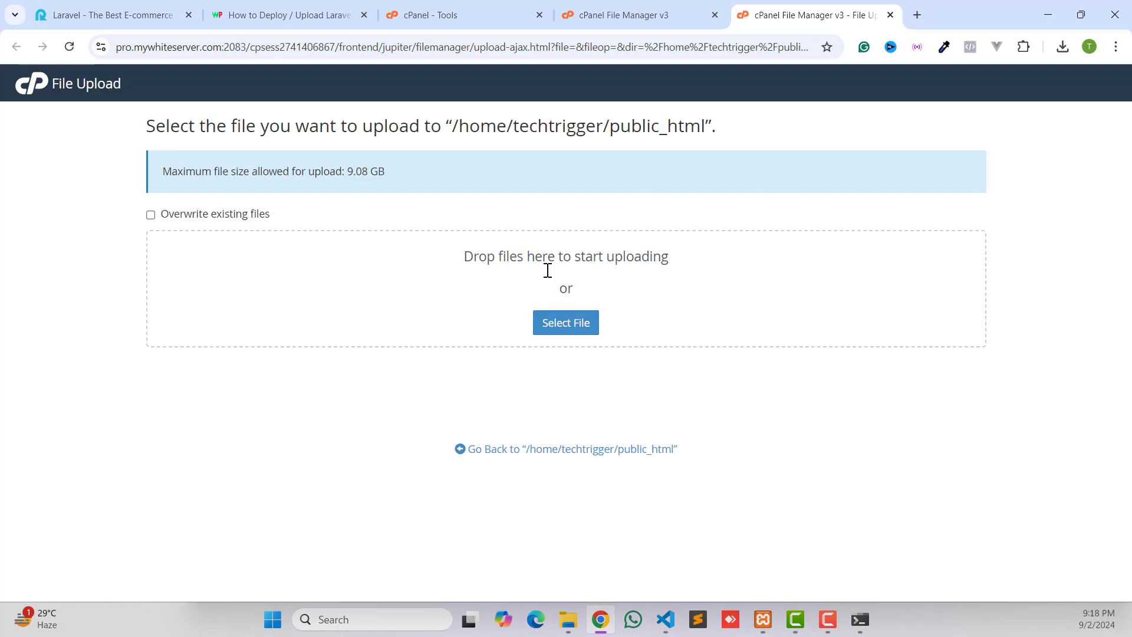
pyautogui.click(566, 322)
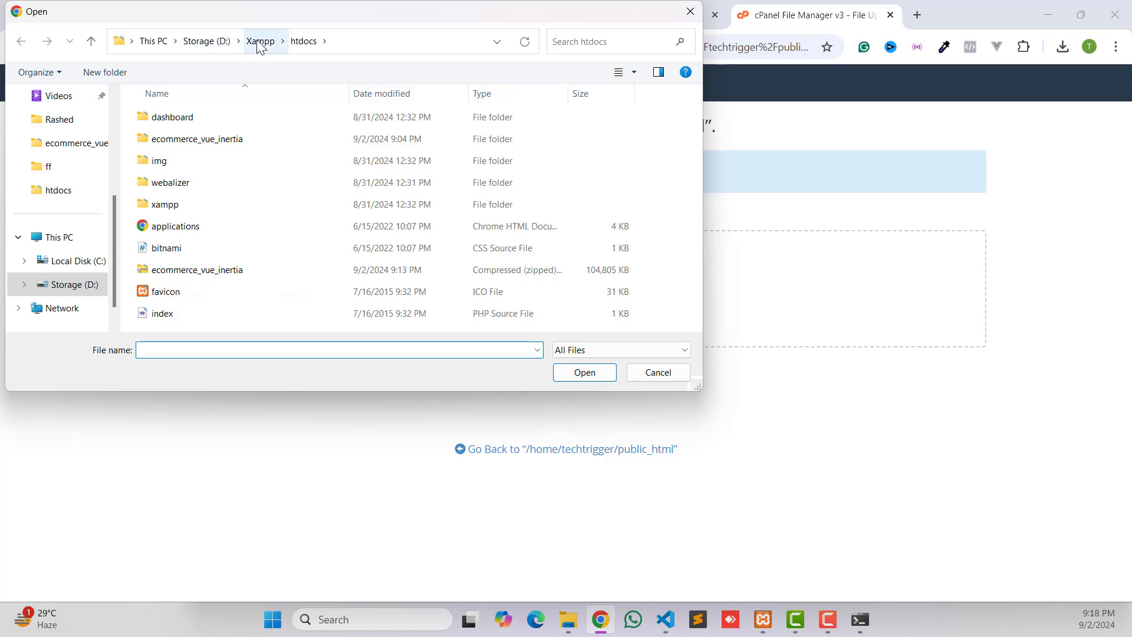
pyautogui.click(248, 270)
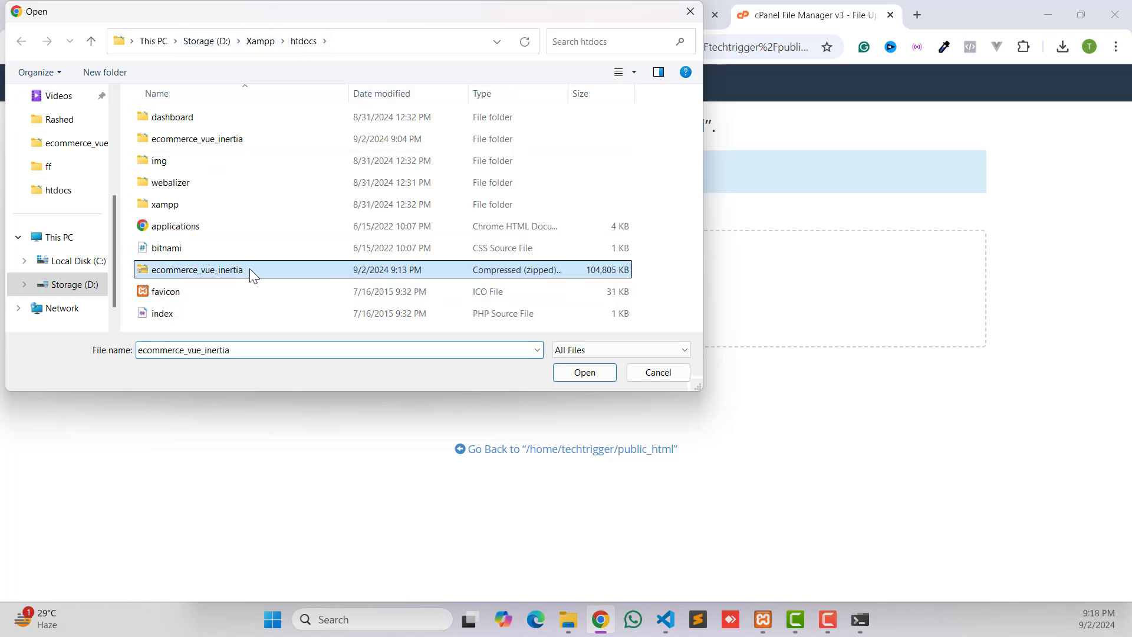
pyautogui.click(577, 374)
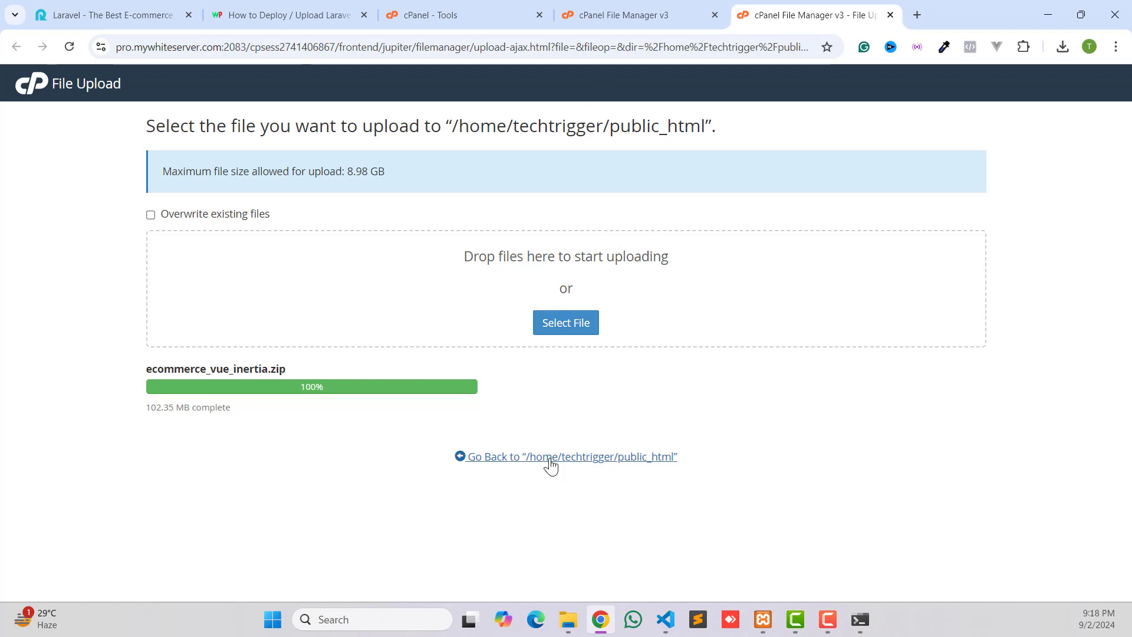
pyautogui.click(551, 459)
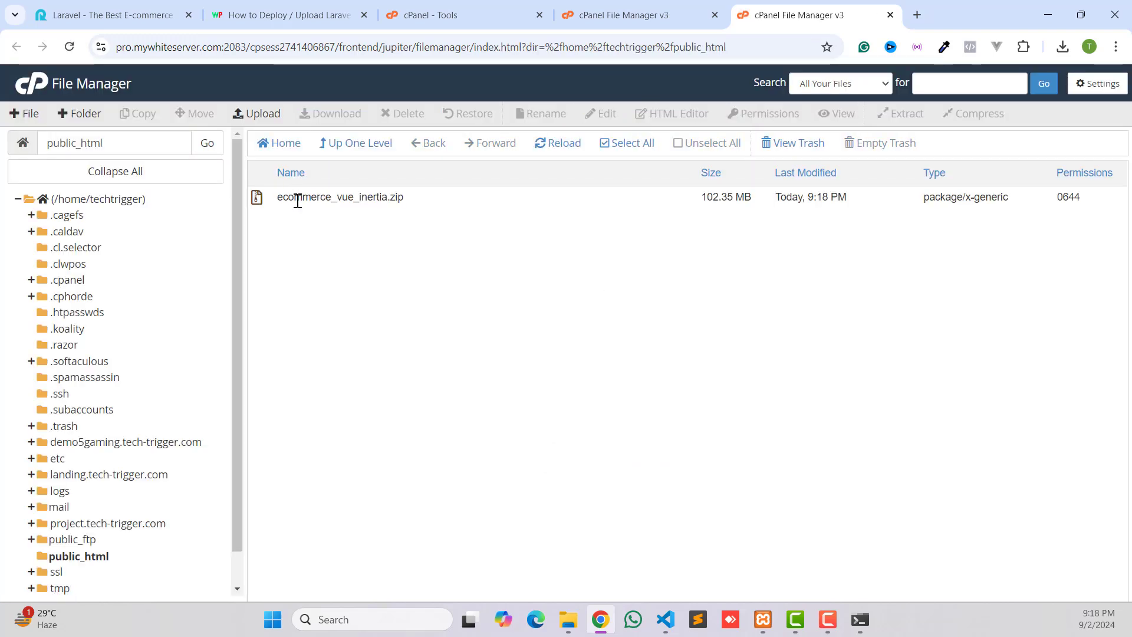
# Extract ecommerce_vue_inertia.zip into /public_html and dismiss the extraction results.
pyautogui.click(295, 198)
pyautogui.rightClick(295, 199)
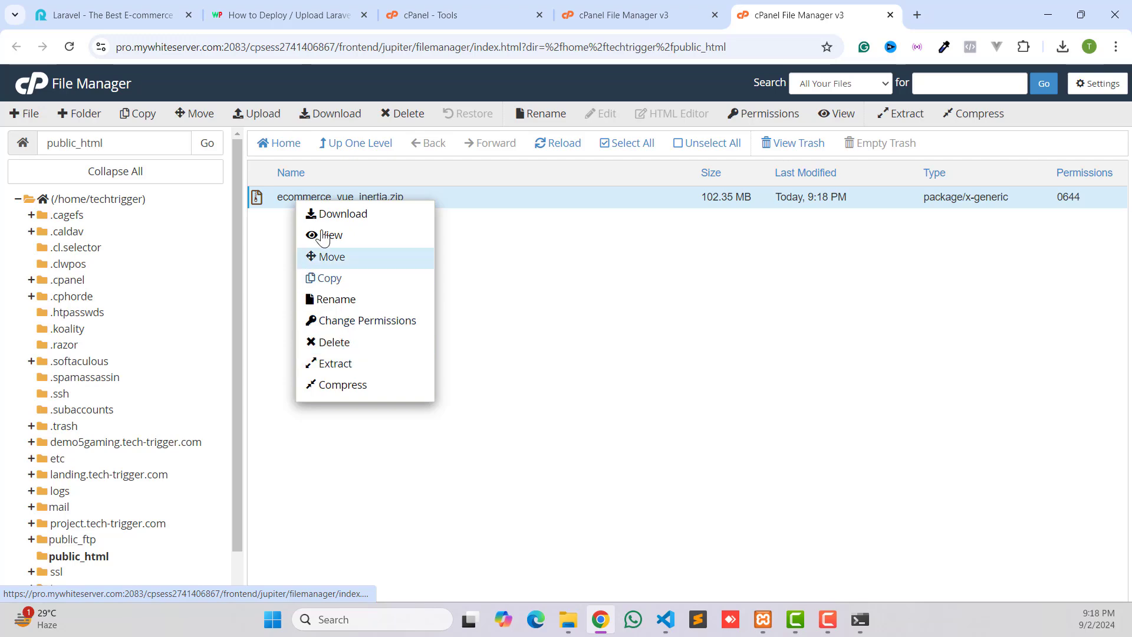
pyautogui.click(352, 365)
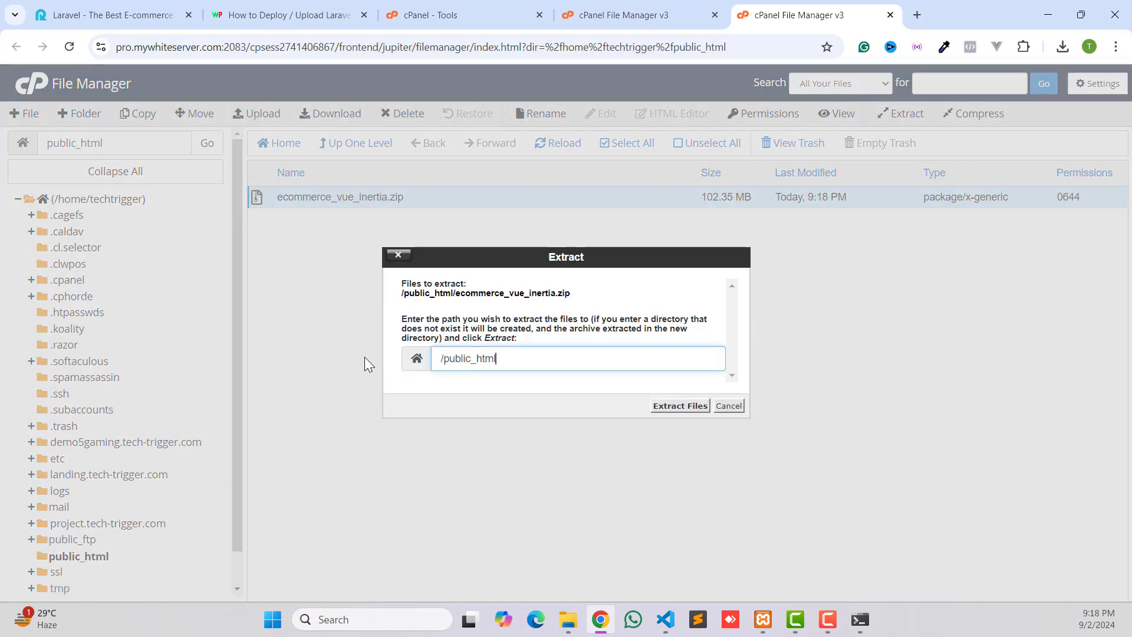
pyautogui.click(672, 407)
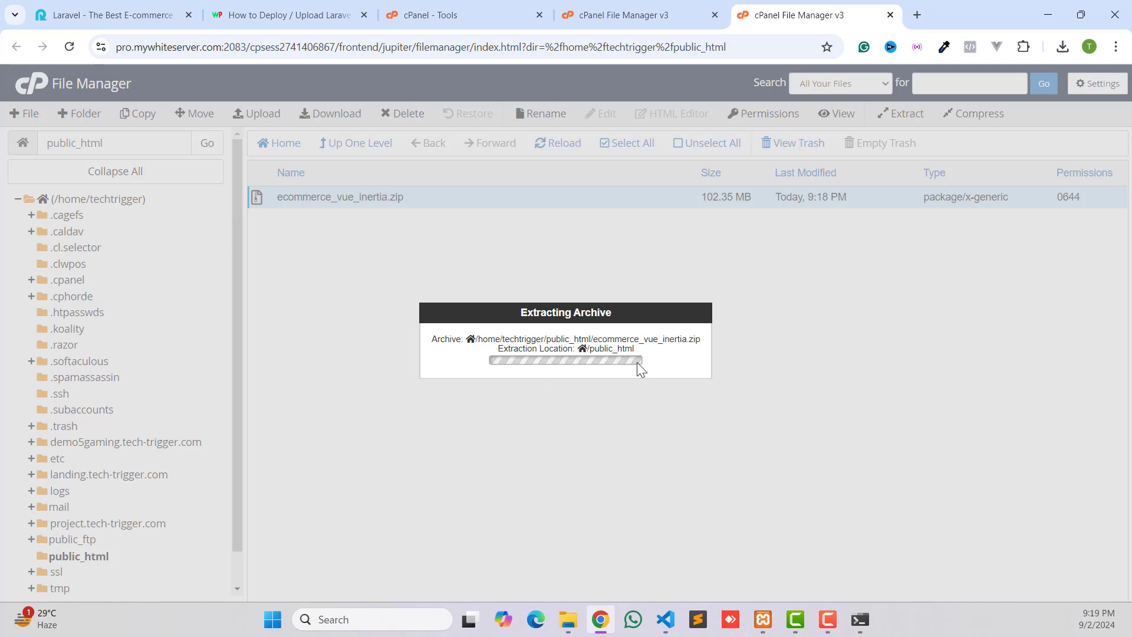
pyautogui.click(804, 484)
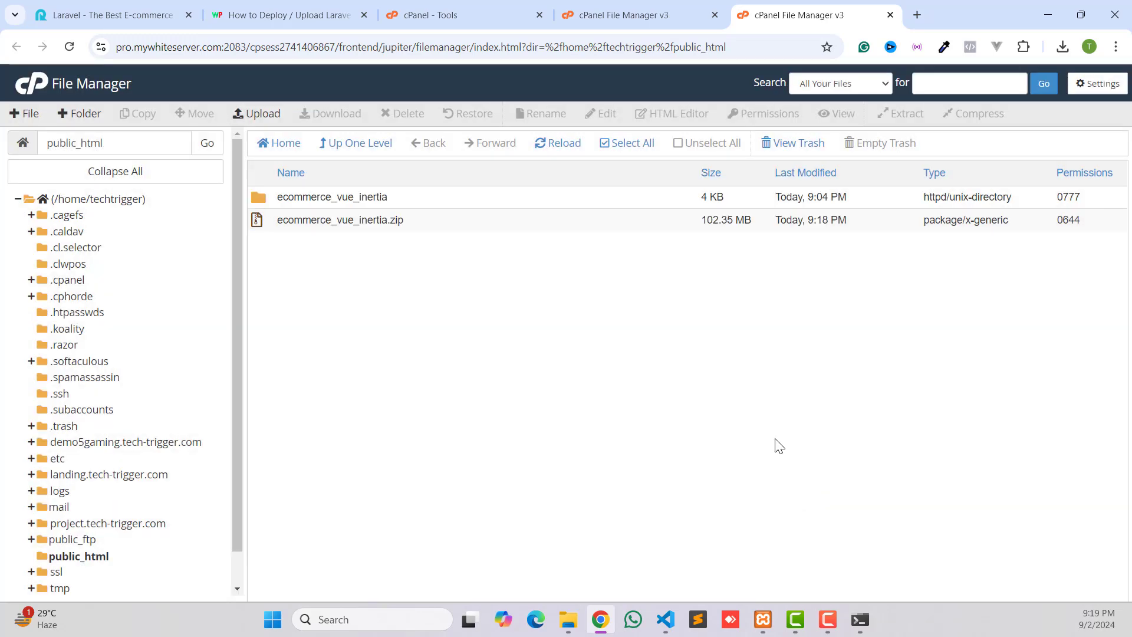
# Open the extracted ecommerce_vue_inertia folder, check its dotfiles, and save the File Manager preferences with Show Hidden Files (dotfiles) enabled.
pyautogui.doubleClick(264, 197)
pyautogui.scroll(-5, 297, 296)
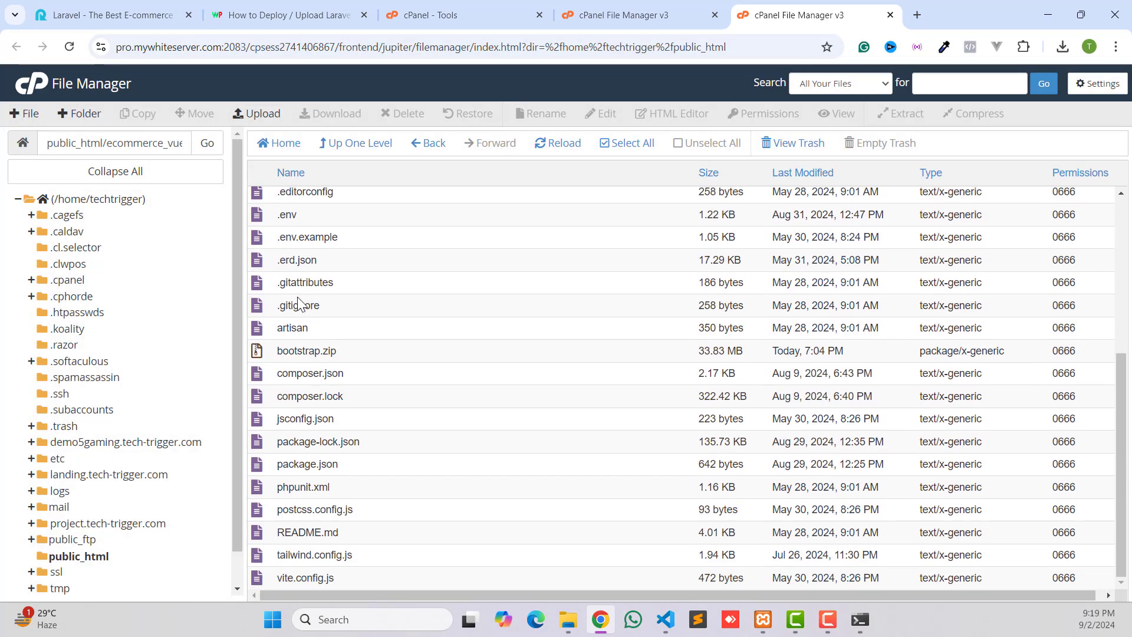
pyautogui.scroll(3, 297, 296)
pyautogui.click(274, 340)
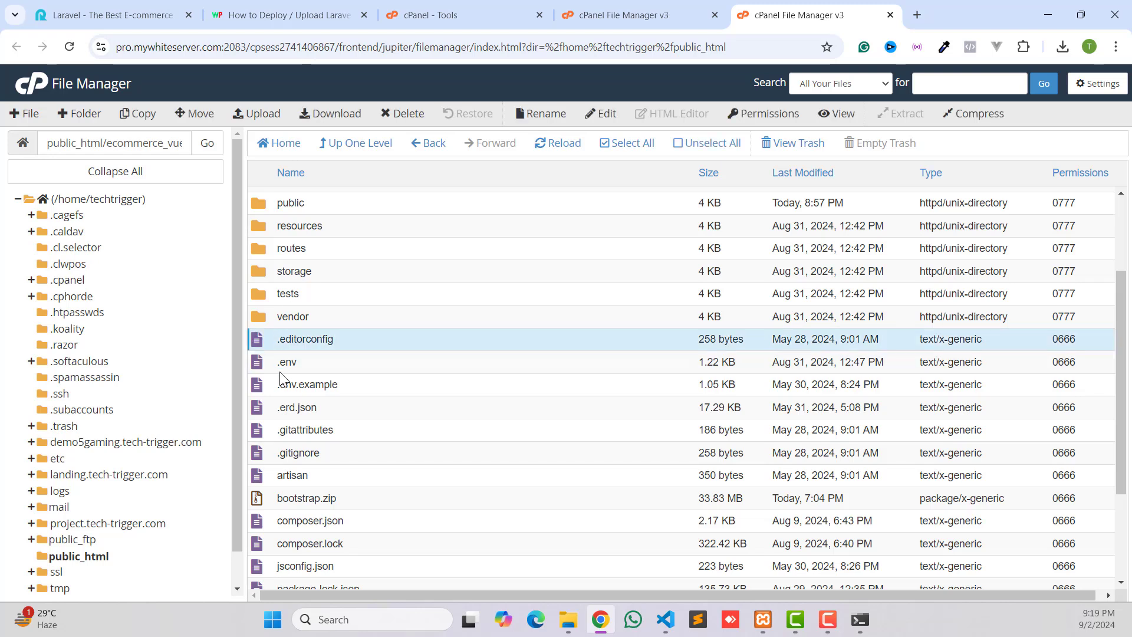
pyautogui.click(284, 364)
pyautogui.click(287, 389)
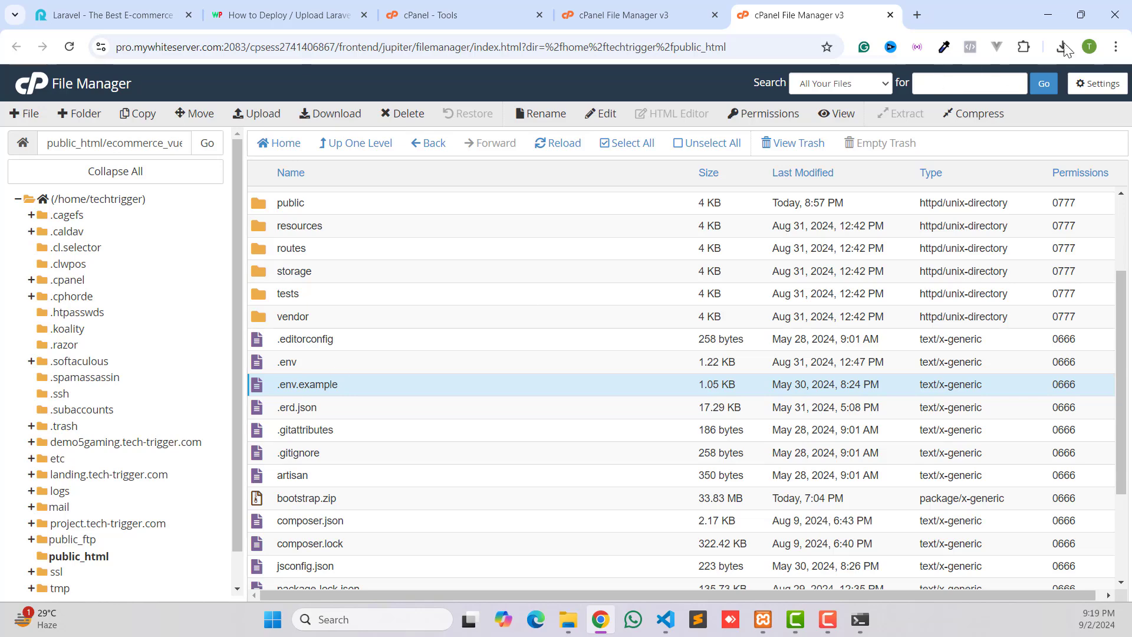
pyautogui.click(1092, 90)
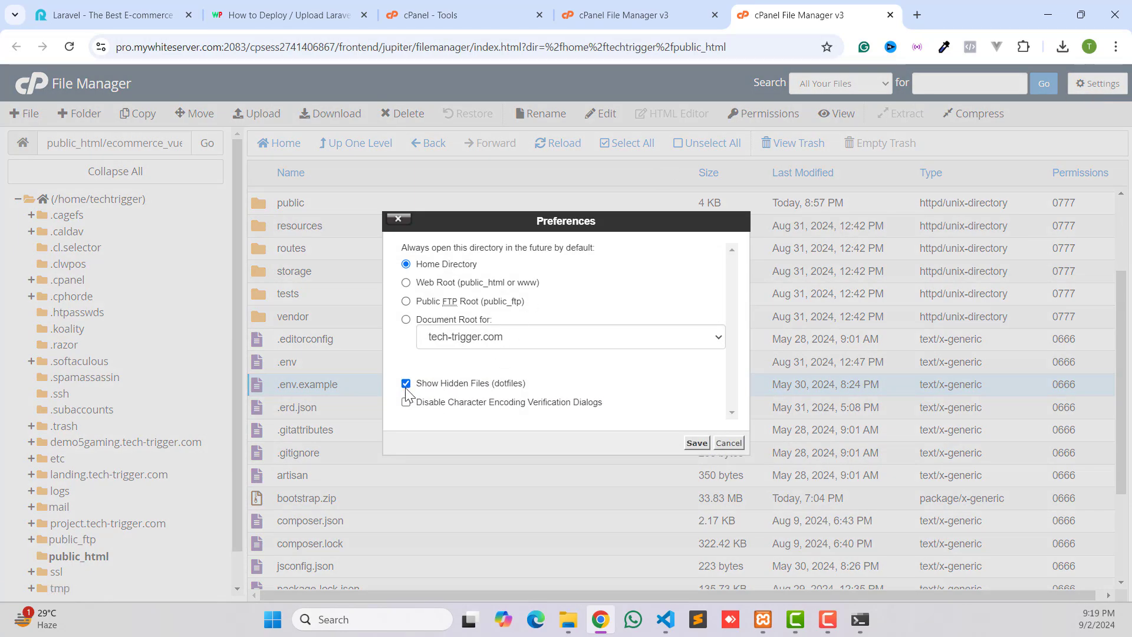
pyautogui.click(696, 443)
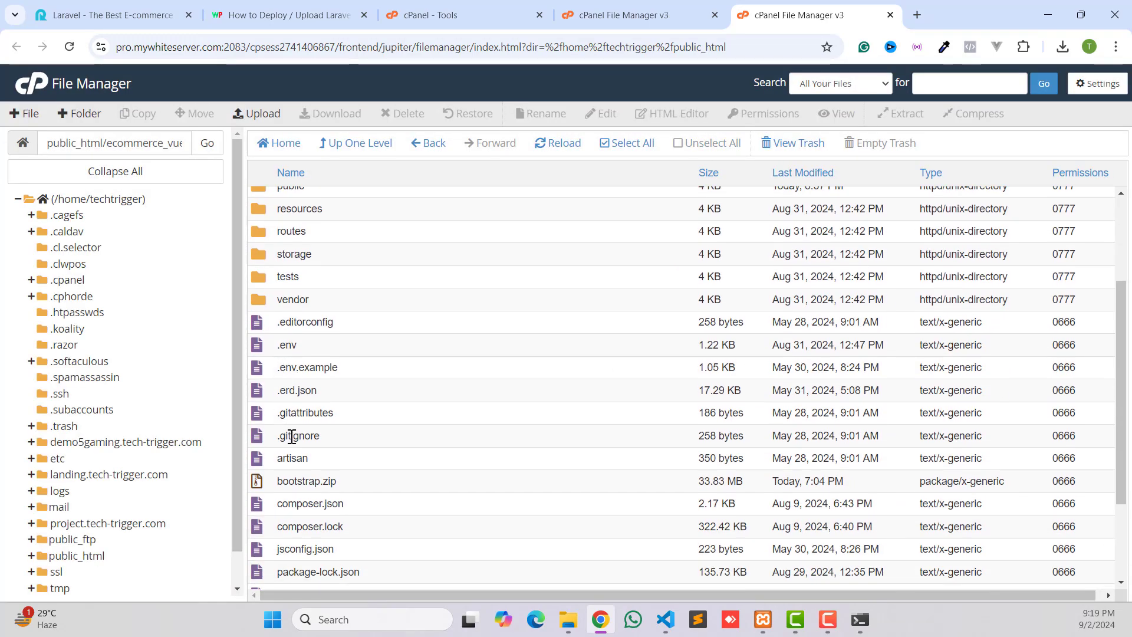
# Delete the node_modules folder from the extracted ecommerce_vue_inertia project.
pyautogui.scroll(3, 300, 461)
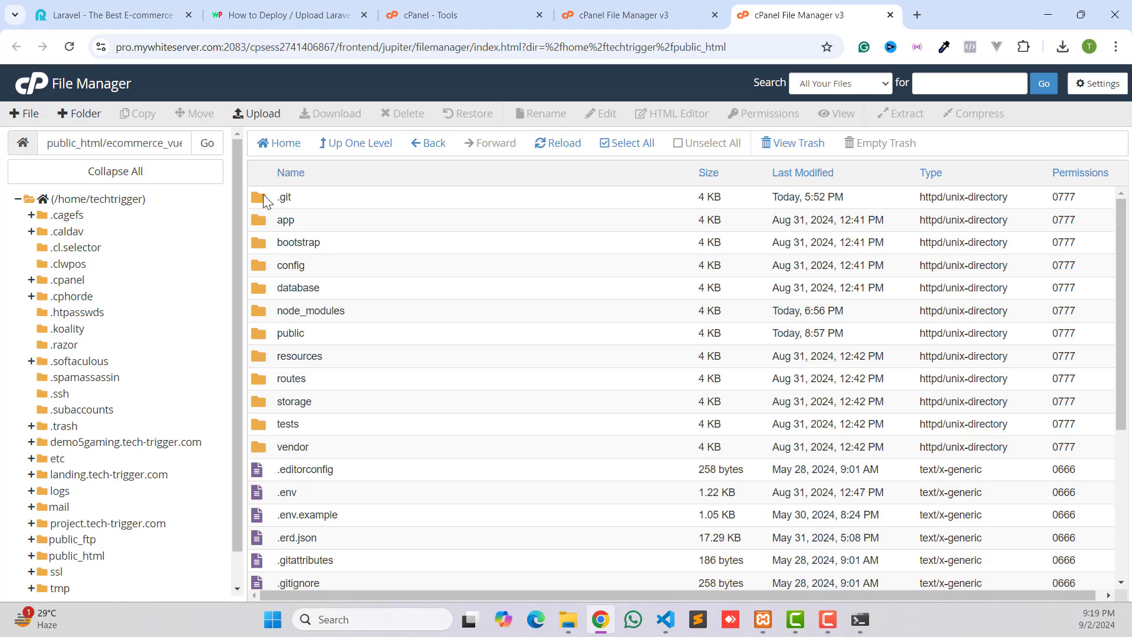
pyautogui.click(274, 317)
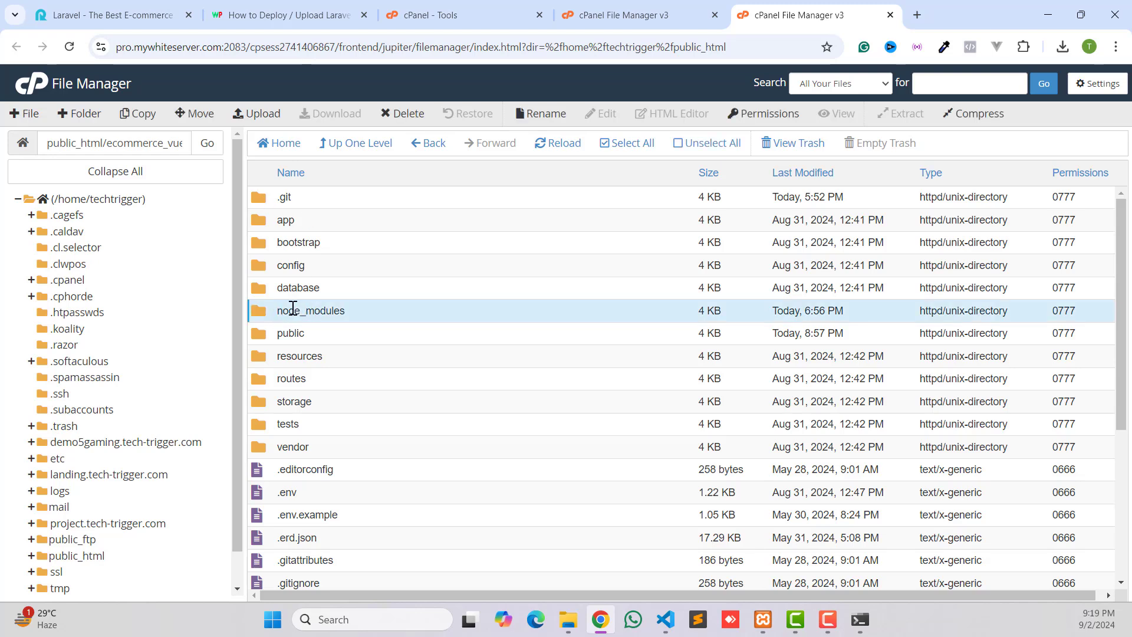
pyautogui.rightClick(264, 309)
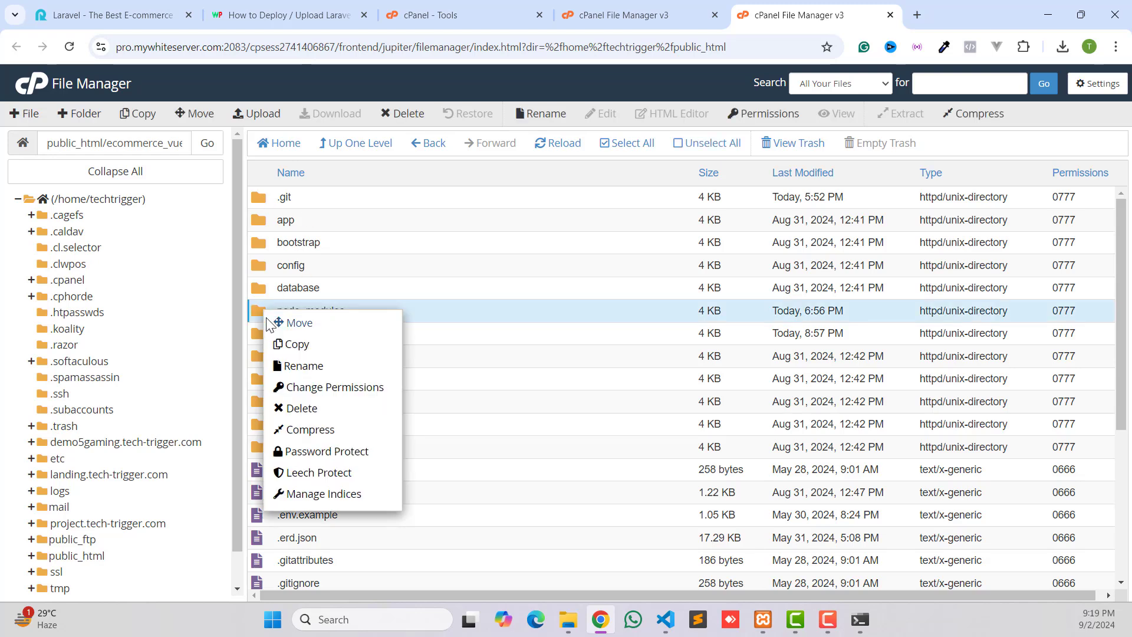
pyautogui.click(288, 407)
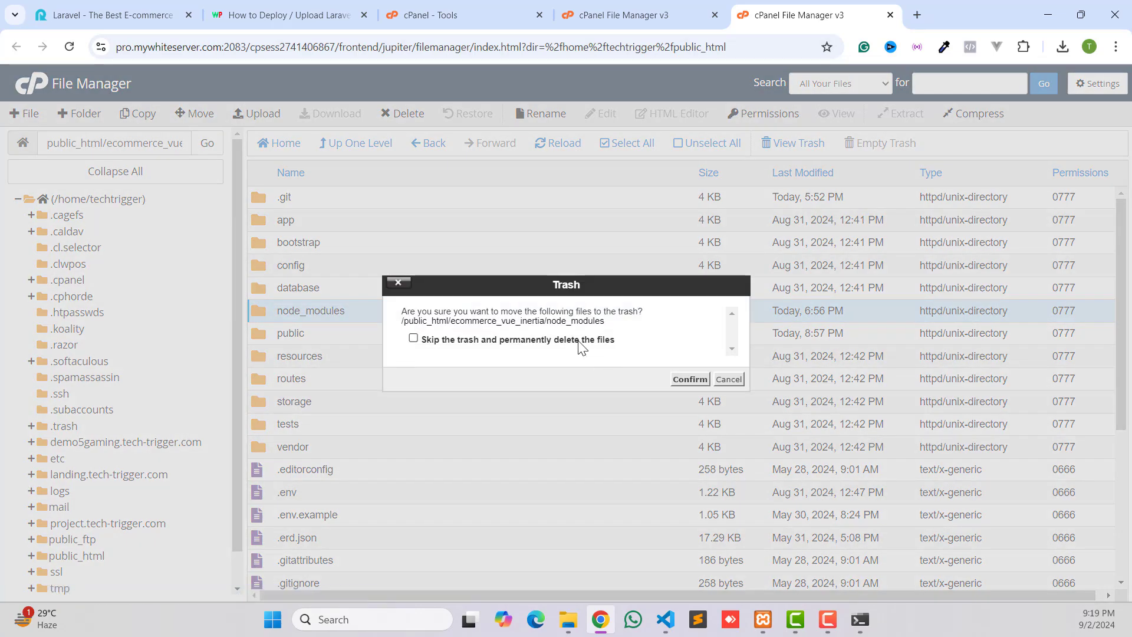
pyautogui.click(681, 381)
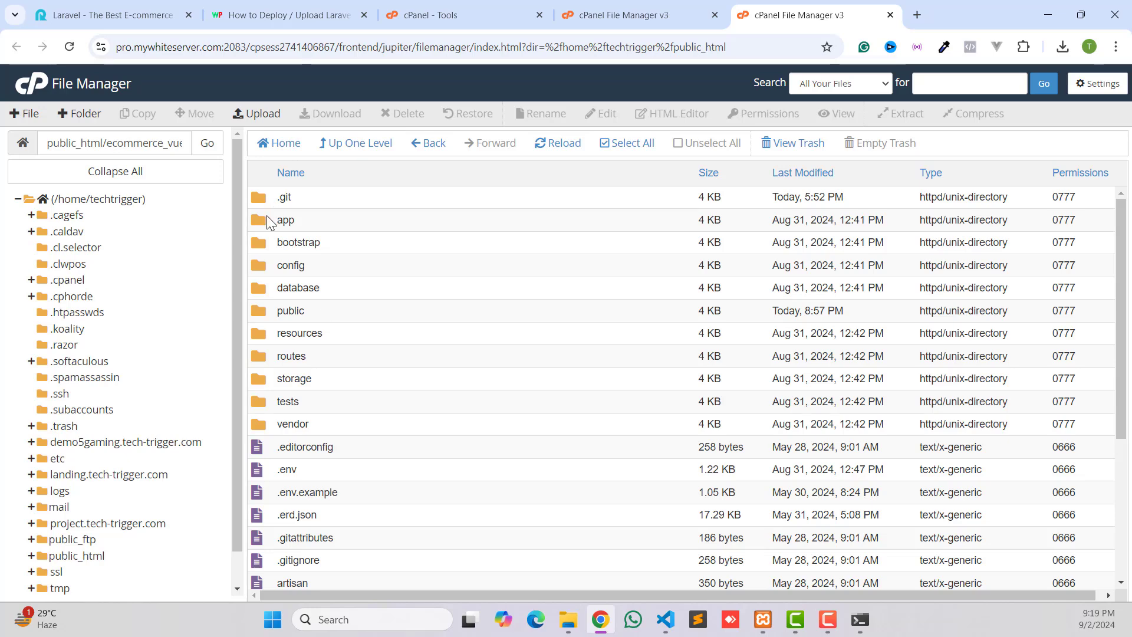
# Permanently delete the .git folder, skipping the trash, and remove bootstrap.zip from the project folder.
pyautogui.scroll(-4, 310, 419)
pyautogui.scroll(3, 310, 420)
pyautogui.scroll(2, 310, 419)
pyautogui.rightClick(261, 200)
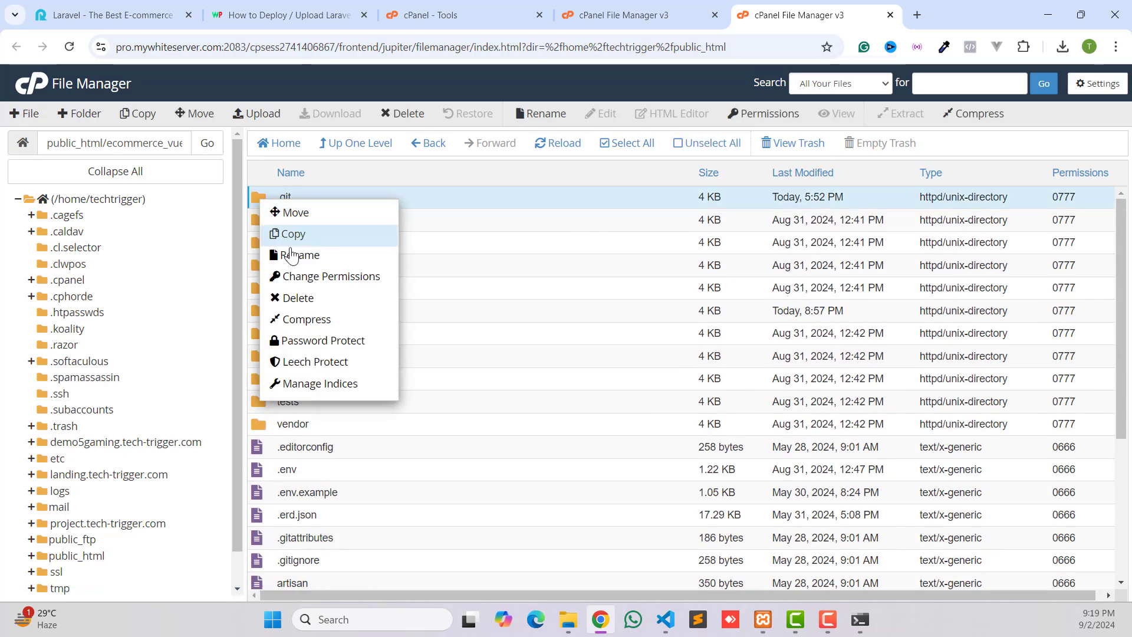
pyautogui.click(293, 297)
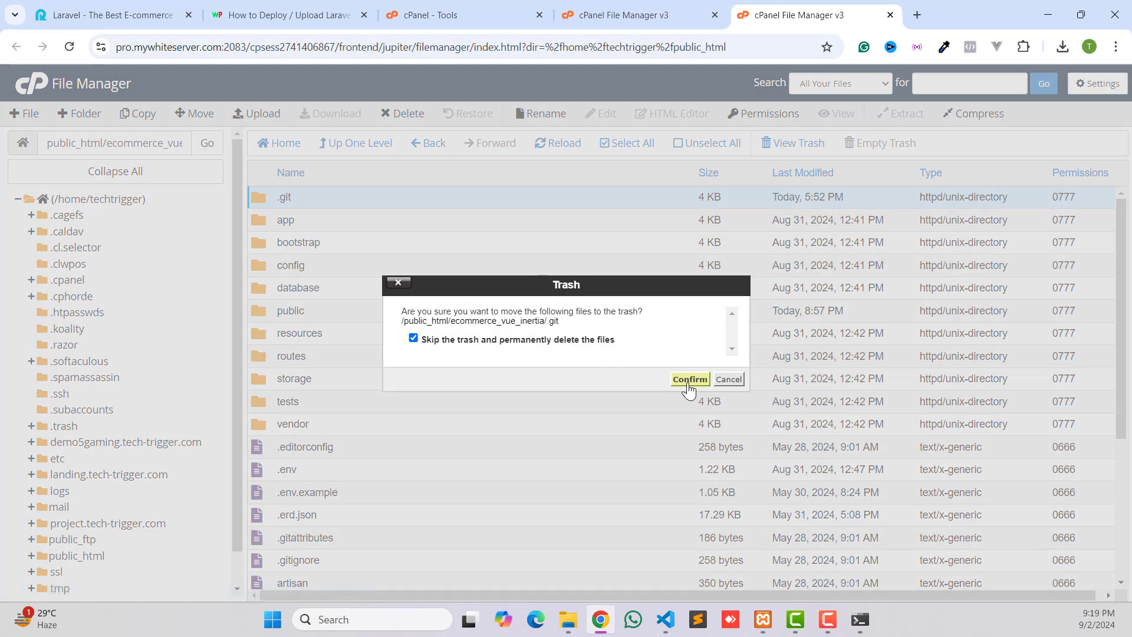
pyautogui.click(688, 381)
pyautogui.scroll(-3, 339, 307)
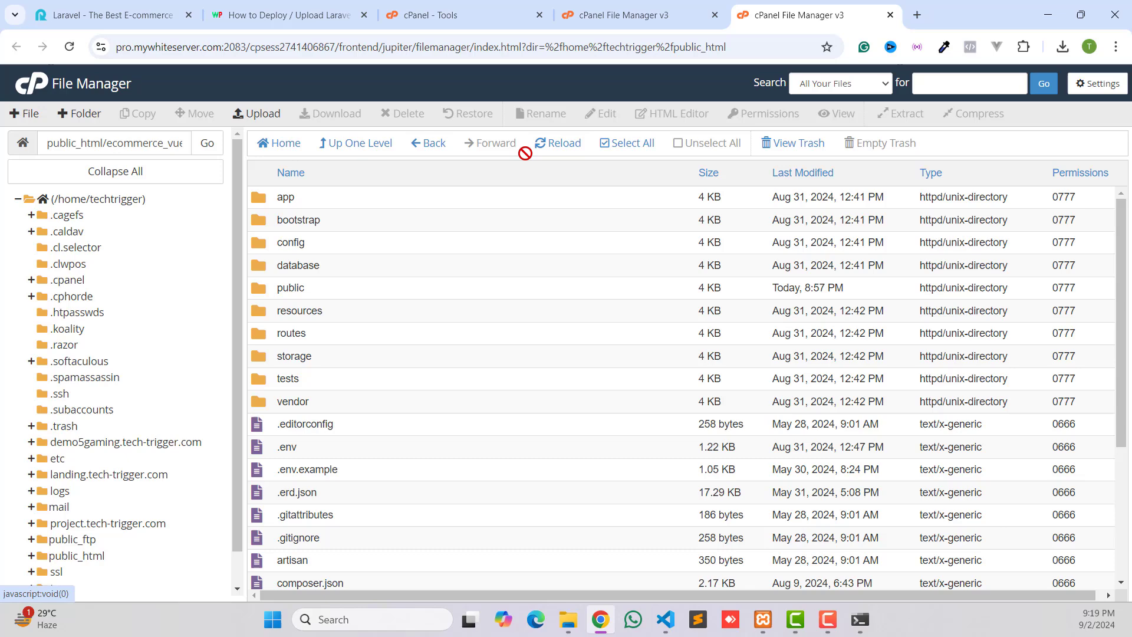
# Move all remaining files and folders of the ecommerce_vue_inertia project to /public_html/.
pyautogui.click(607, 144)
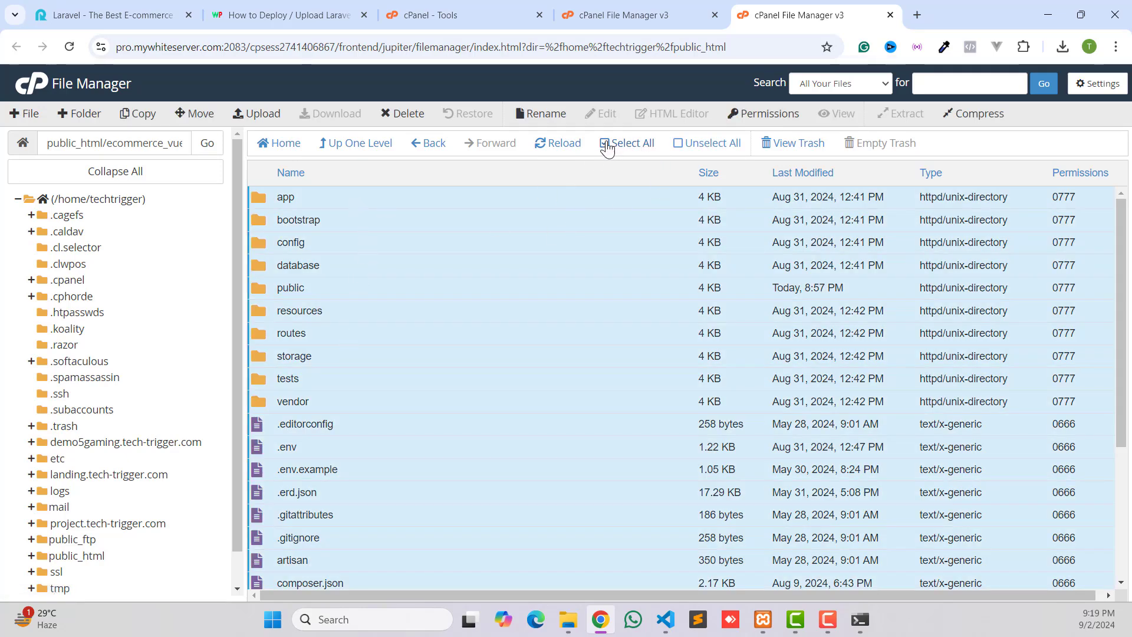
pyautogui.click(194, 113)
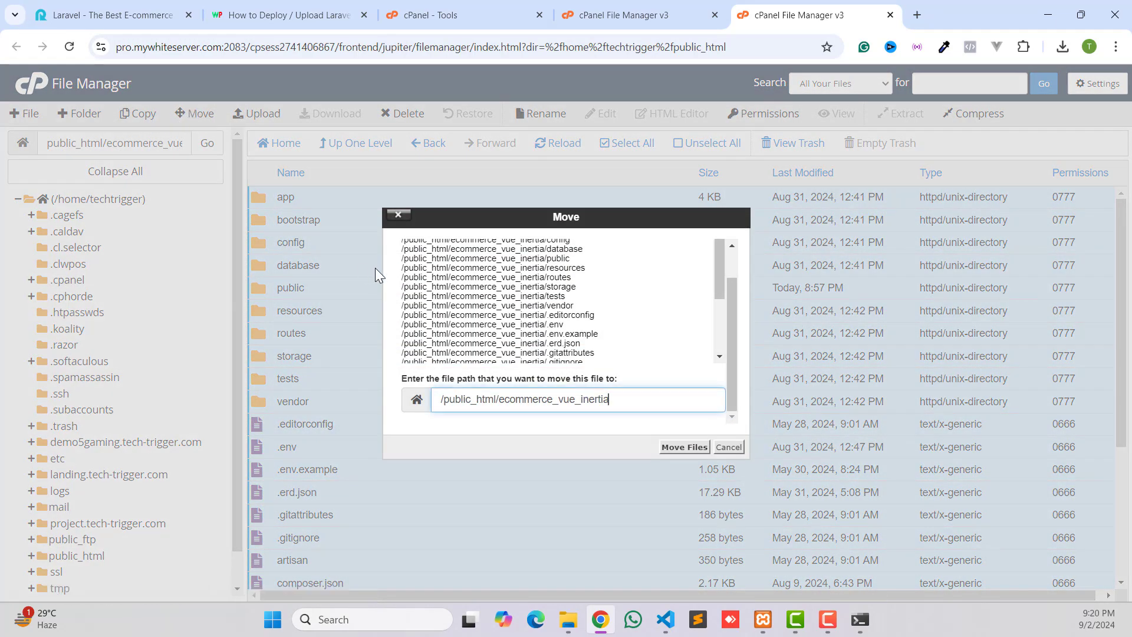
pyautogui.moveTo(505, 399); pyautogui.dragTo(659, 422)
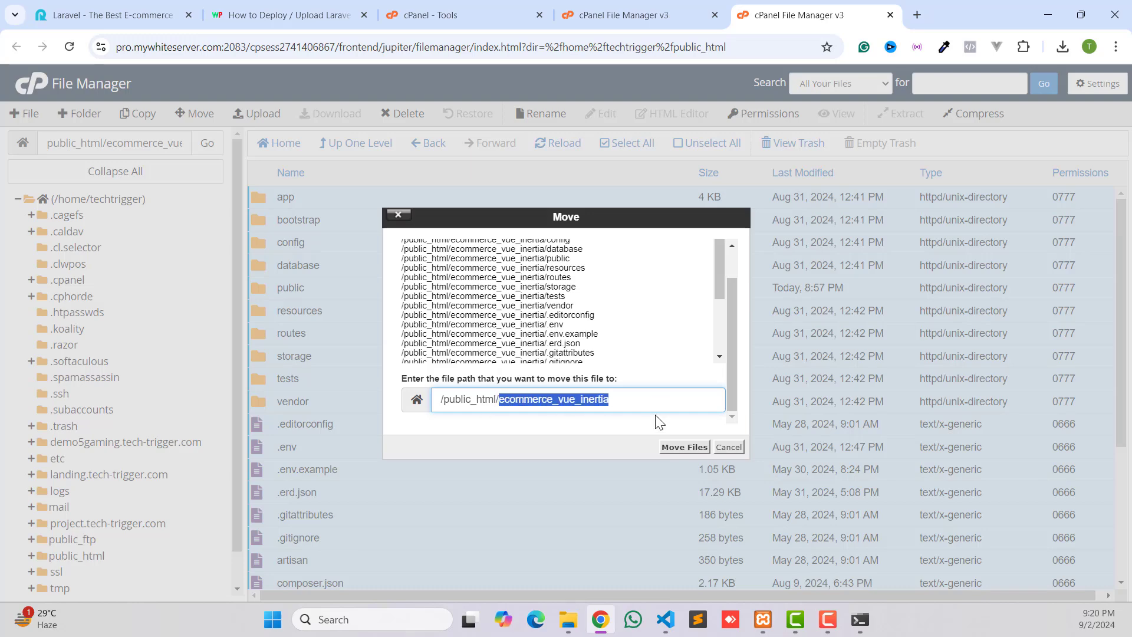
pyautogui.press('BackSpace')
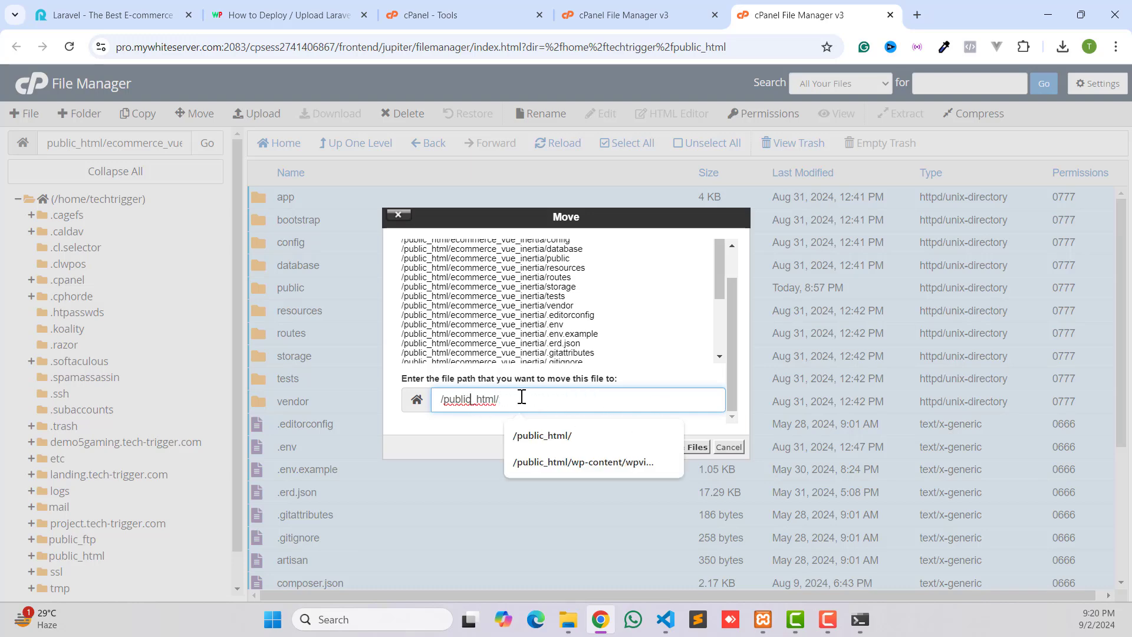
pyautogui.click(700, 450)
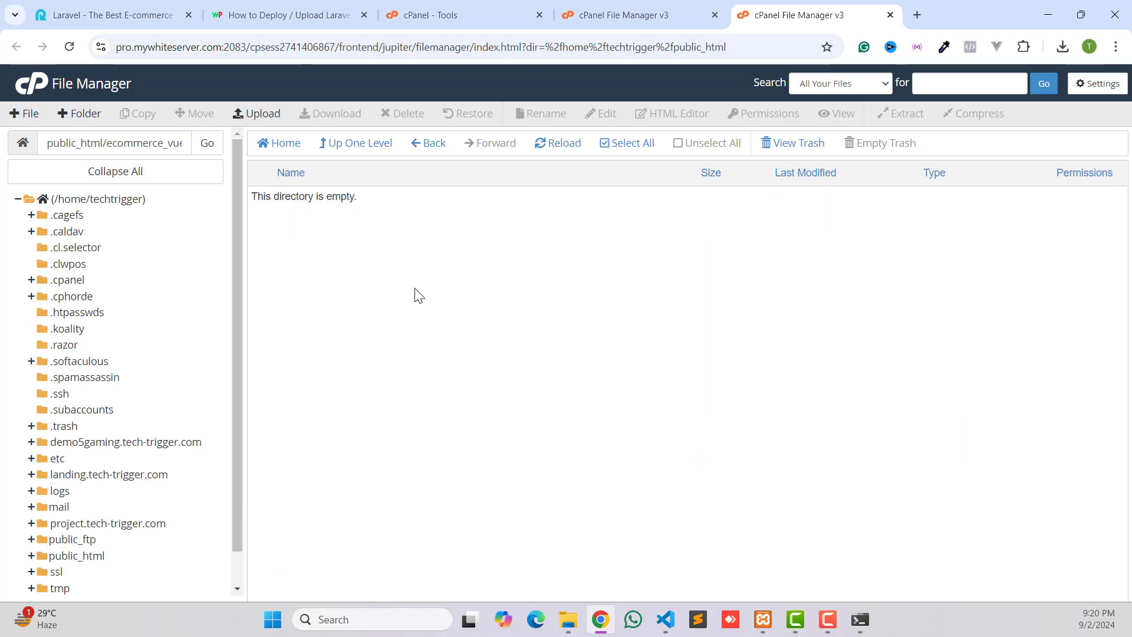
# Return to the home directory and open public_html to review the moved project files.
pyautogui.click(273, 146)
pyautogui.scroll(-5, 311, 432)
pyautogui.click(273, 310)
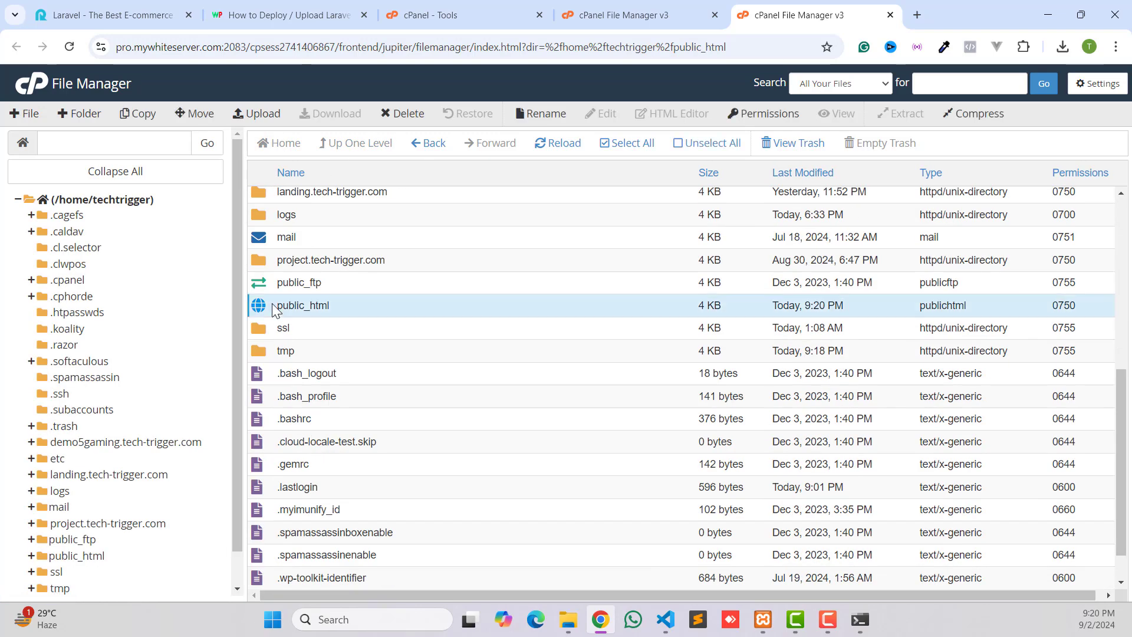
pyautogui.doubleClick(273, 305)
pyautogui.scroll(-5, 289, 295)
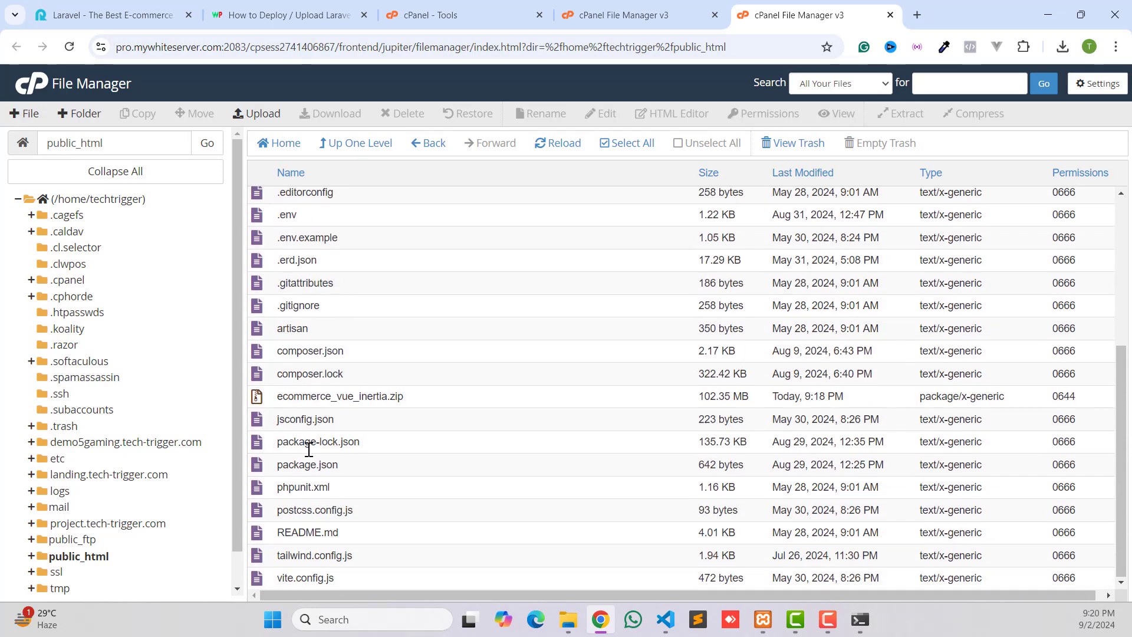
pyautogui.scroll(5, 300, 427)
# Delete the empty ecommerce_vue_inertia folder together with ecommerce_vue_inertia.zip from public_html.
pyautogui.click(283, 287)
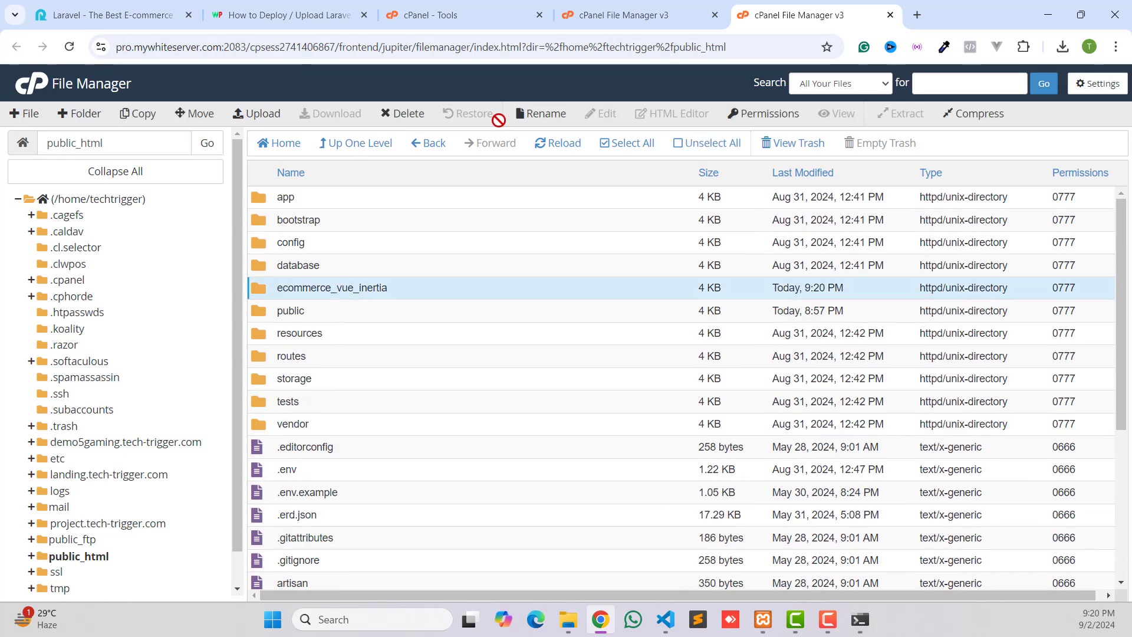
pyautogui.scroll(-5, 366, 332)
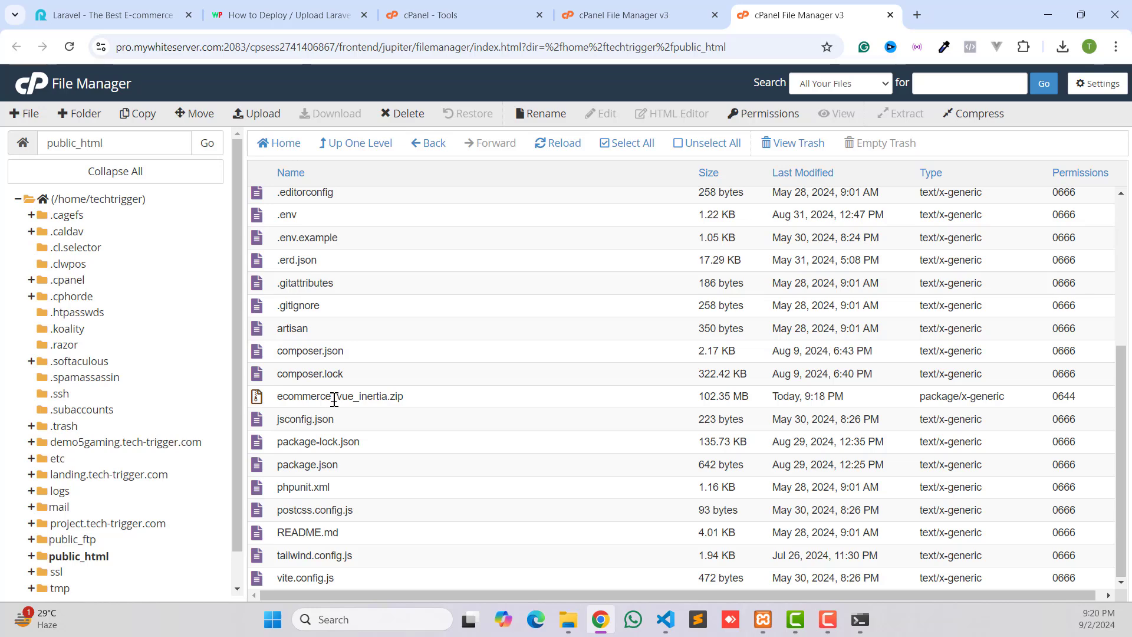
pyautogui.keyDown('ctrl'); pyautogui.click(334, 399); pyautogui.keyUp('ctrl')
pyautogui.click(404, 113)
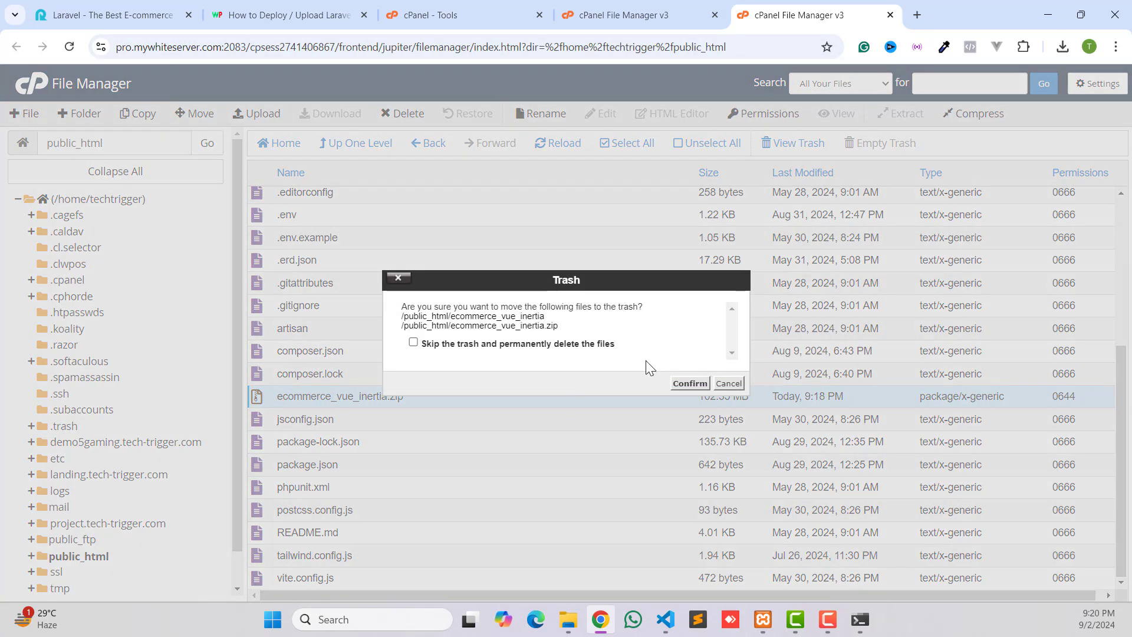
pyautogui.click(688, 384)
pyautogui.scroll(4, 366, 369)
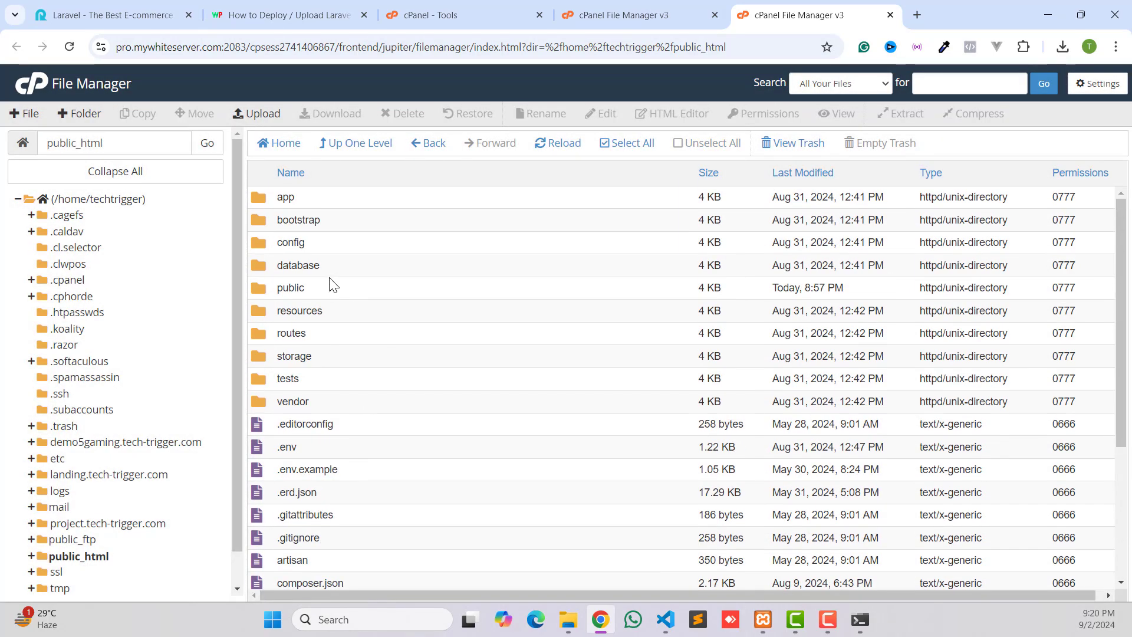
# Locate the .env file in public_html and consult the deployment guide's section on compressing the project and exporting the database.
pyautogui.scroll(-4, 321, 306)
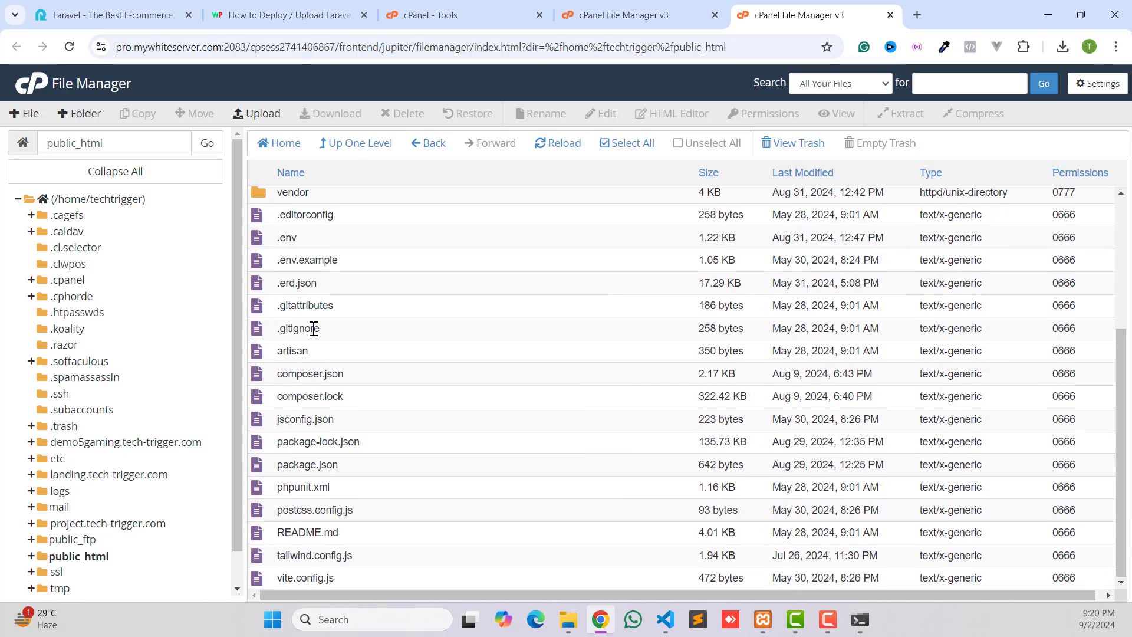
pyautogui.click(279, 241)
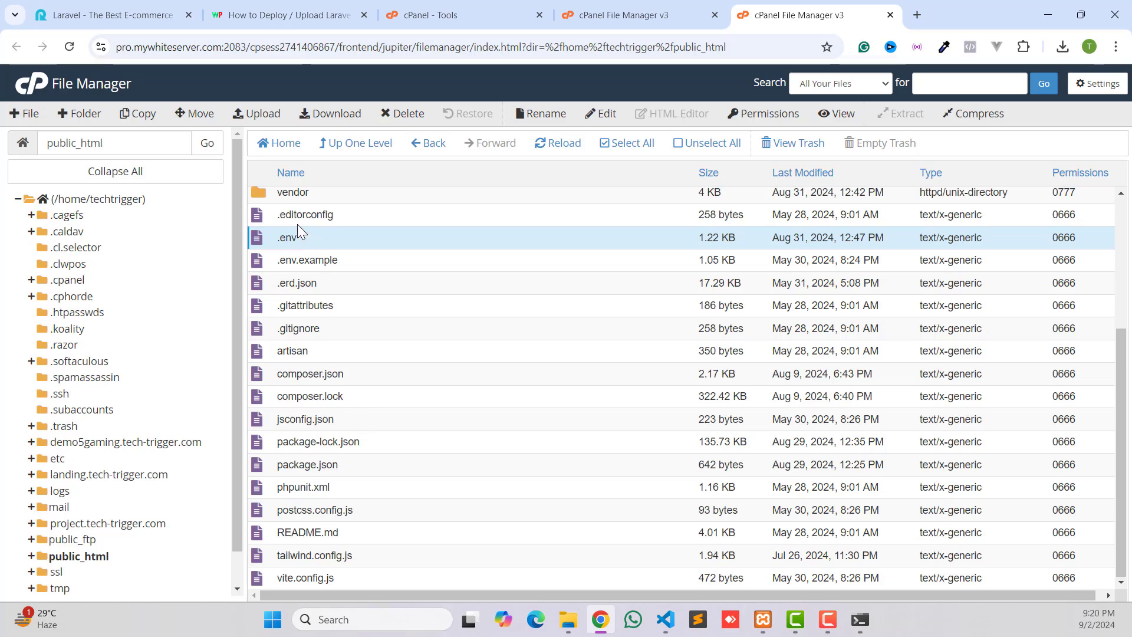
pyautogui.click(306, 11)
pyautogui.scroll(-4, 256, 299)
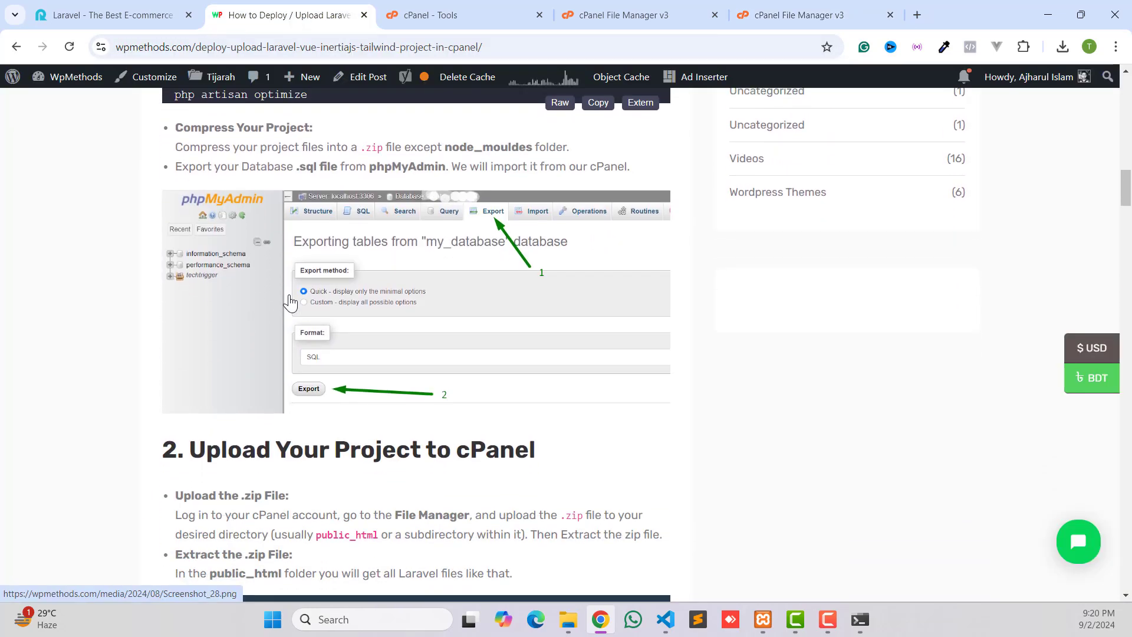
pyautogui.scroll(1, 372, 246)
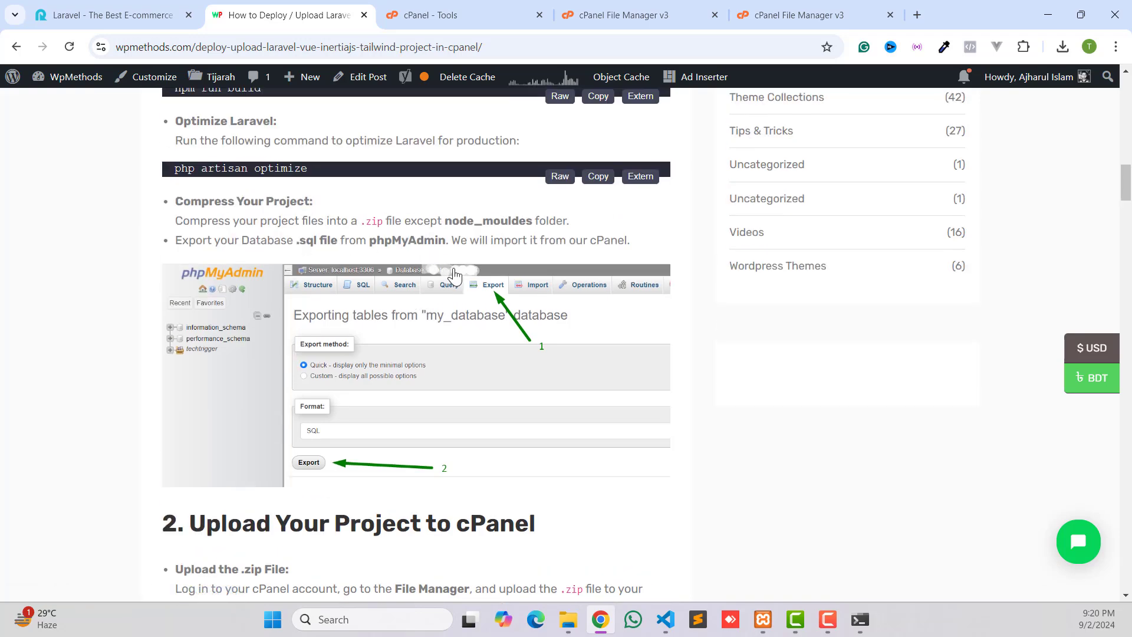
pyautogui.click(433, 10)
pyautogui.click(631, 17)
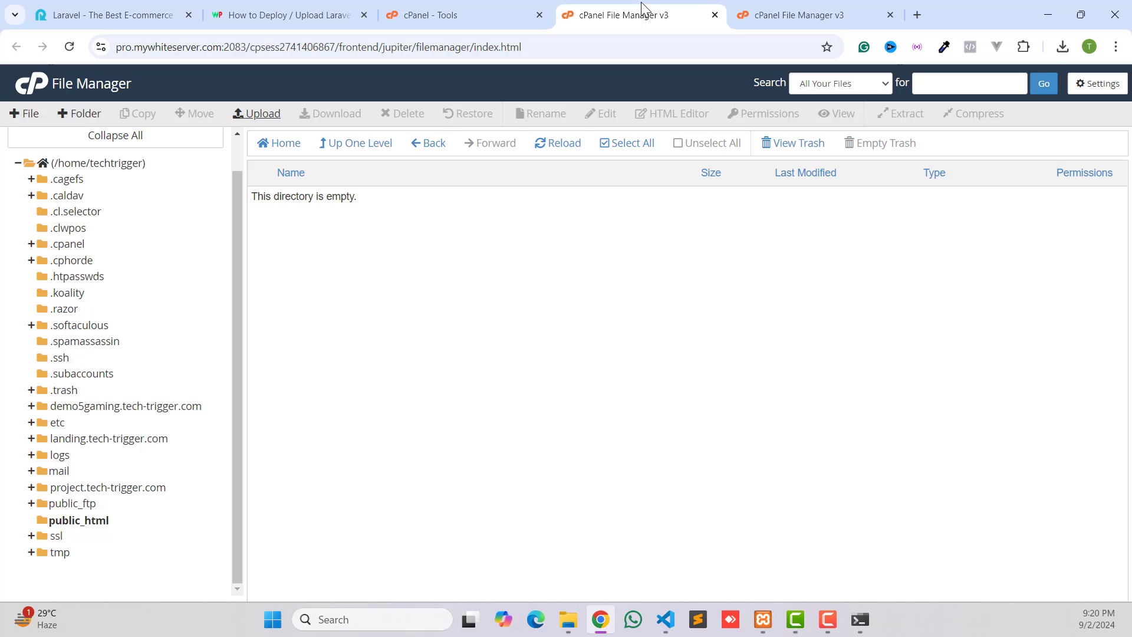
pyautogui.click(754, 12)
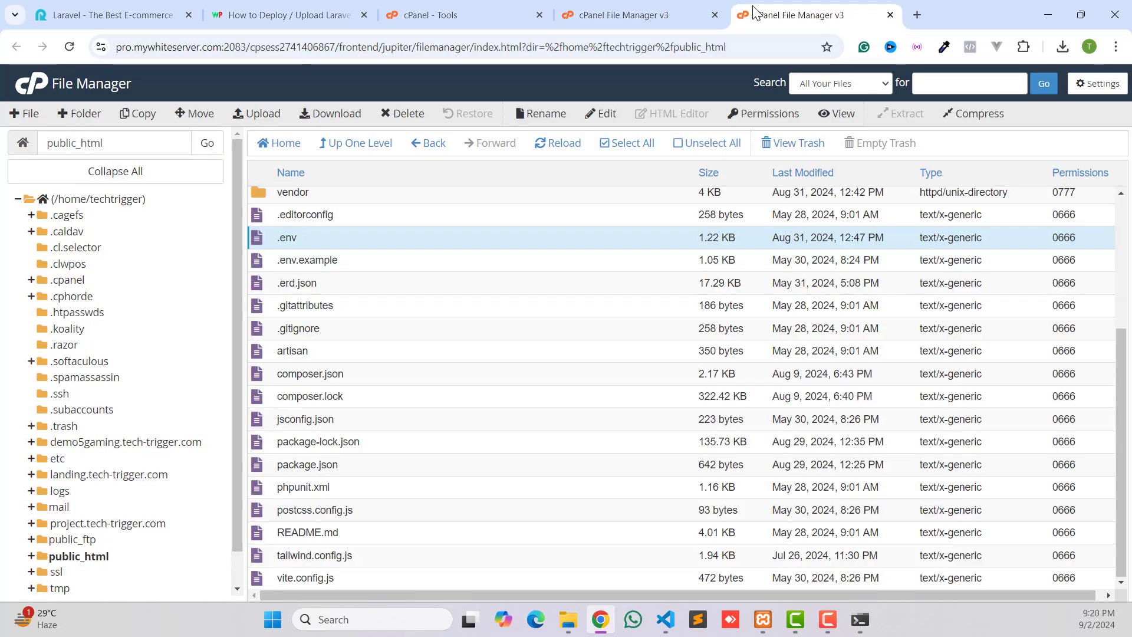
# Open the .env file in public_html for editing.
pyautogui.rightClick(294, 240)
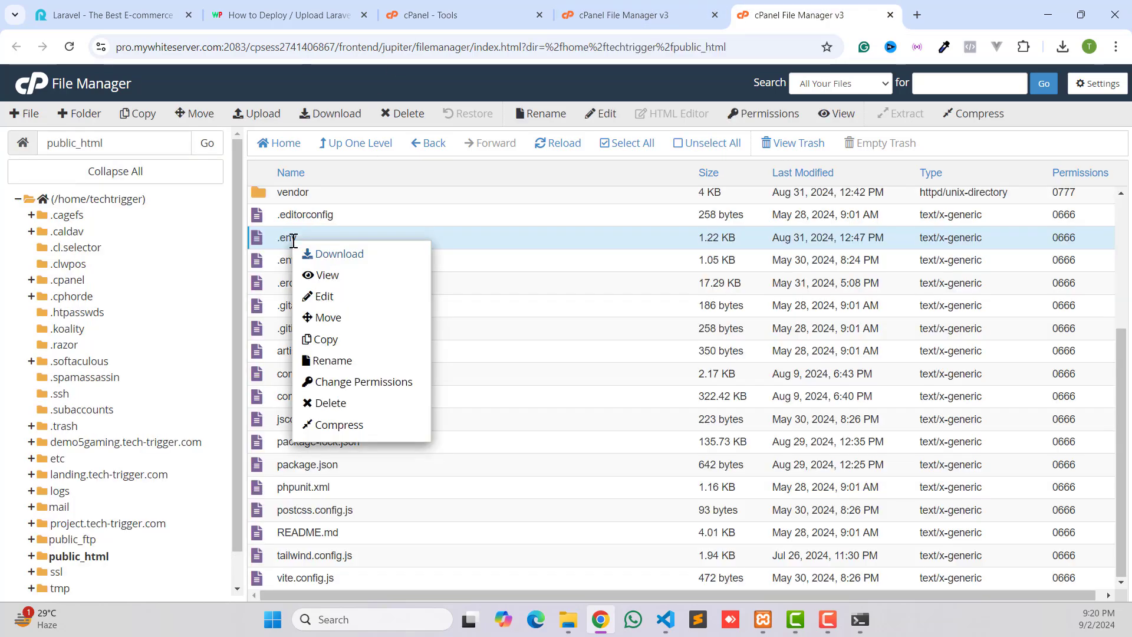
pyautogui.click(325, 305)
pyautogui.click(699, 447)
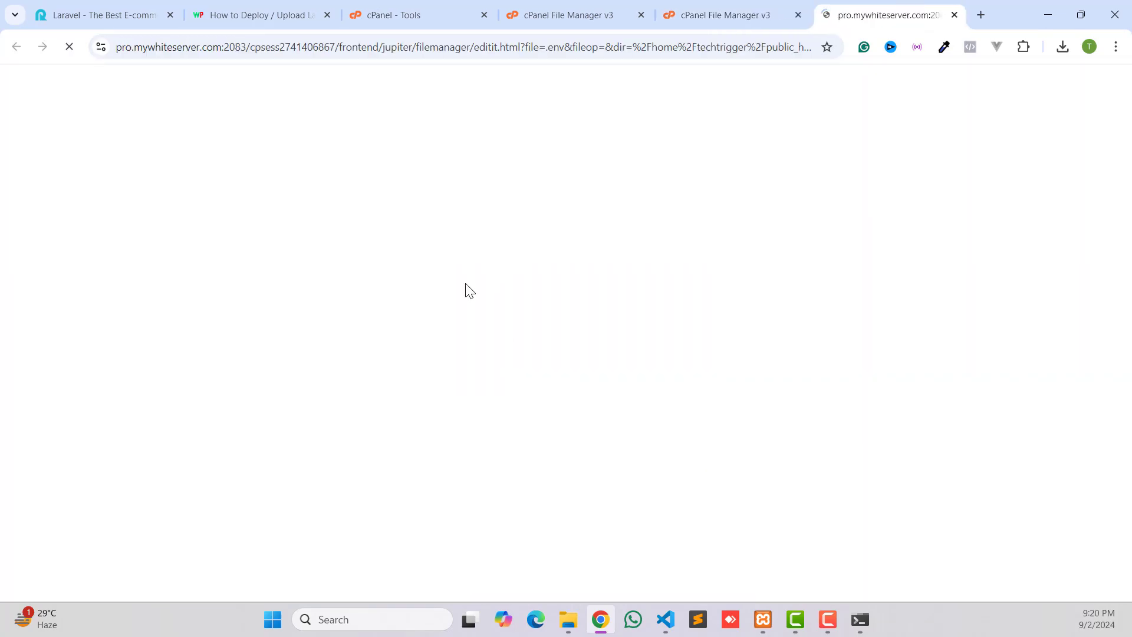
# Set APP_NAME in the .env file to "Tech Trigger", enclosed in double quotes.
pyautogui.click(214, 219)
pyautogui.click(89, 163)
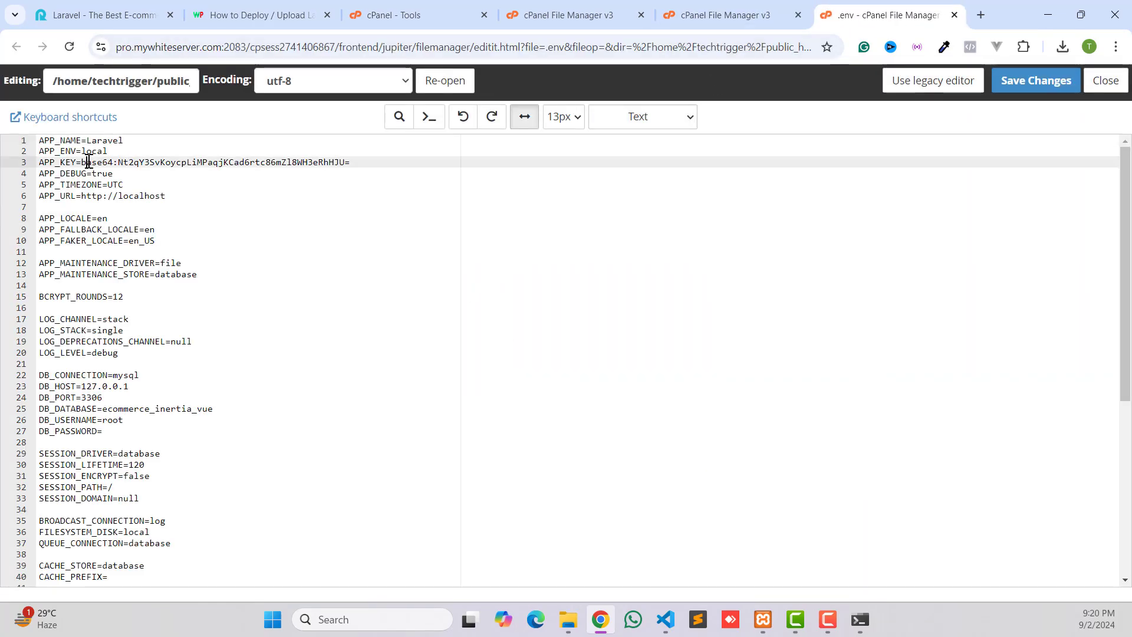
pyautogui.click(81, 151)
pyautogui.click(76, 207)
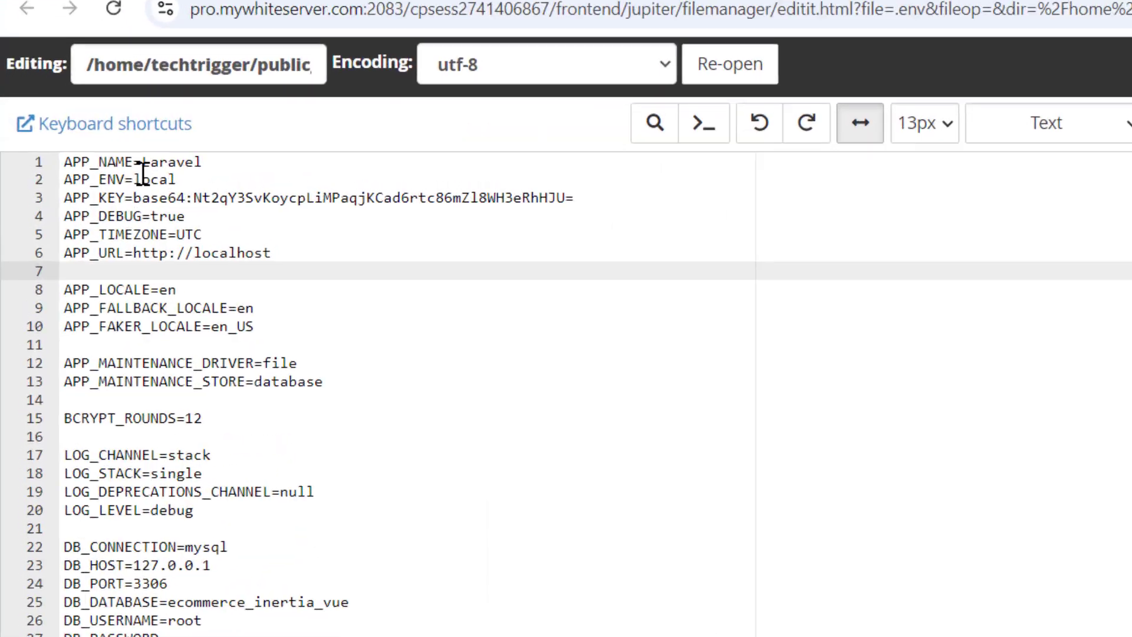
pyautogui.moveTo(202, 184); pyautogui.dragTo(363, 195)
pyautogui.click(336, 181)
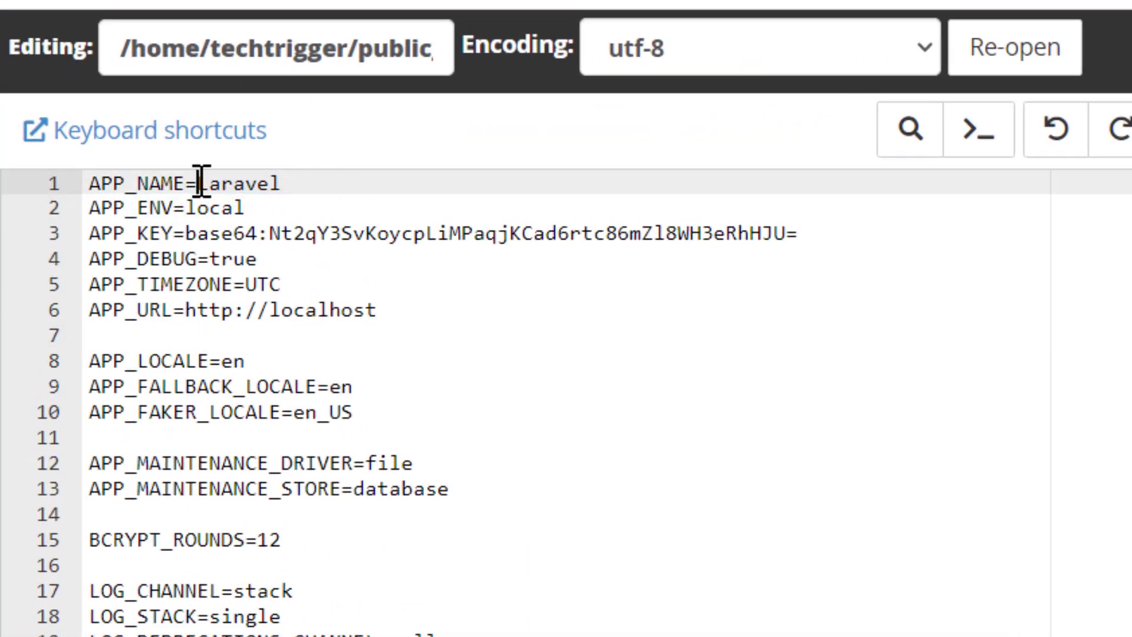
pyautogui.moveTo(198, 181); pyautogui.dragTo(290, 177)
pyautogui.press('BackSpace')
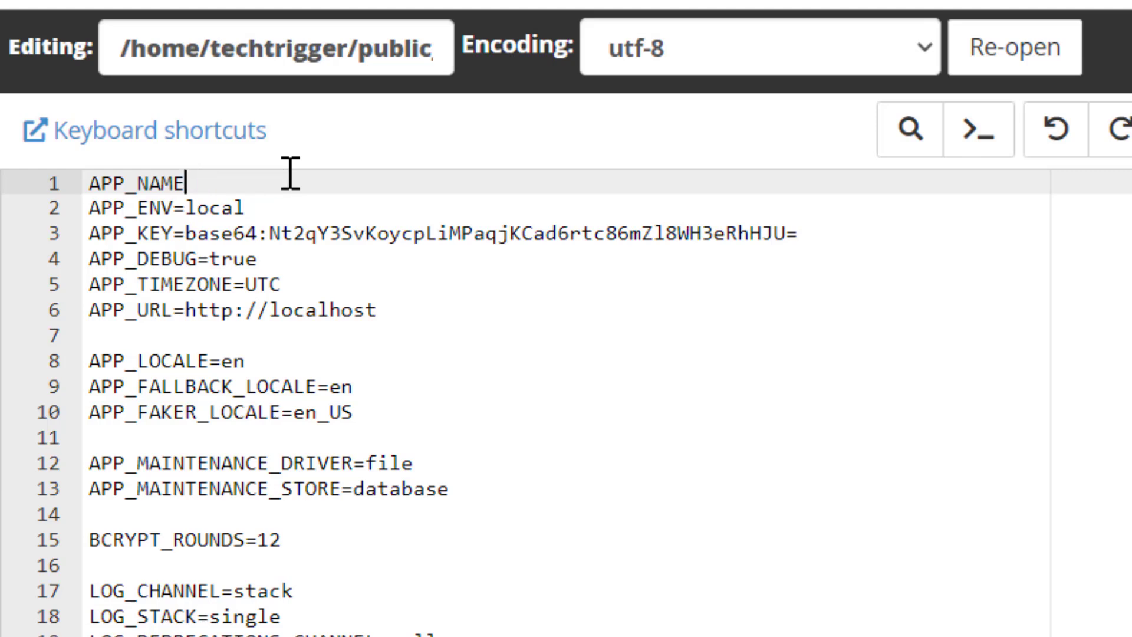
pyautogui.press('Left')
pyautogui.press('Down')
pyautogui.press('Up')
pyautogui.write('Tech Tri')
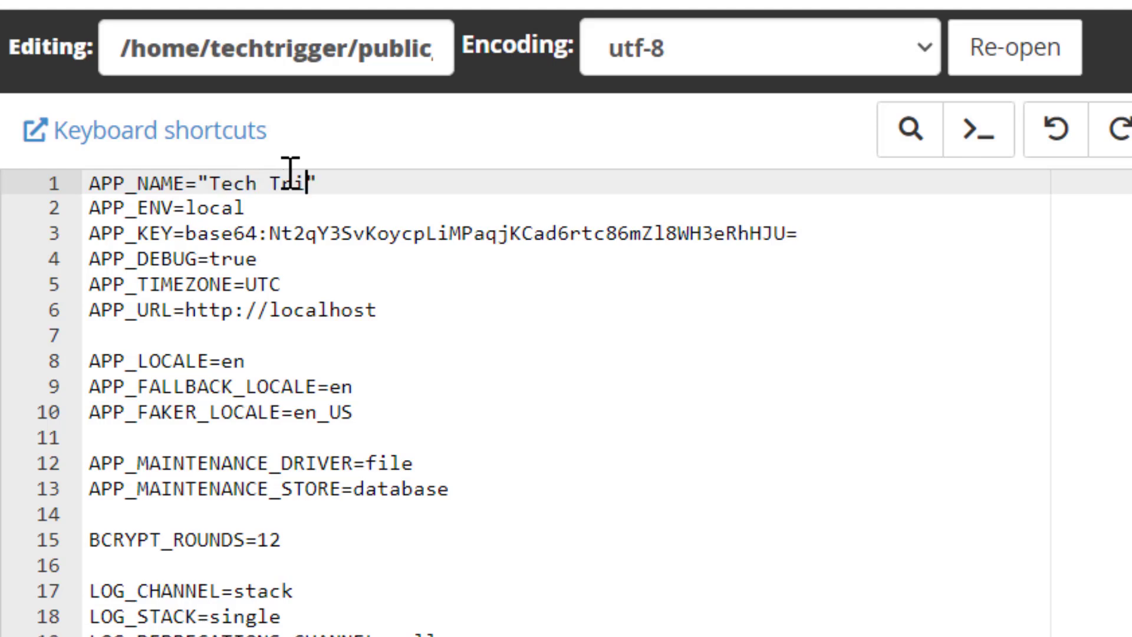
pyautogui.write('gger')
# Set APP_ENV in the .env file to production.
pyautogui.click(323, 231)
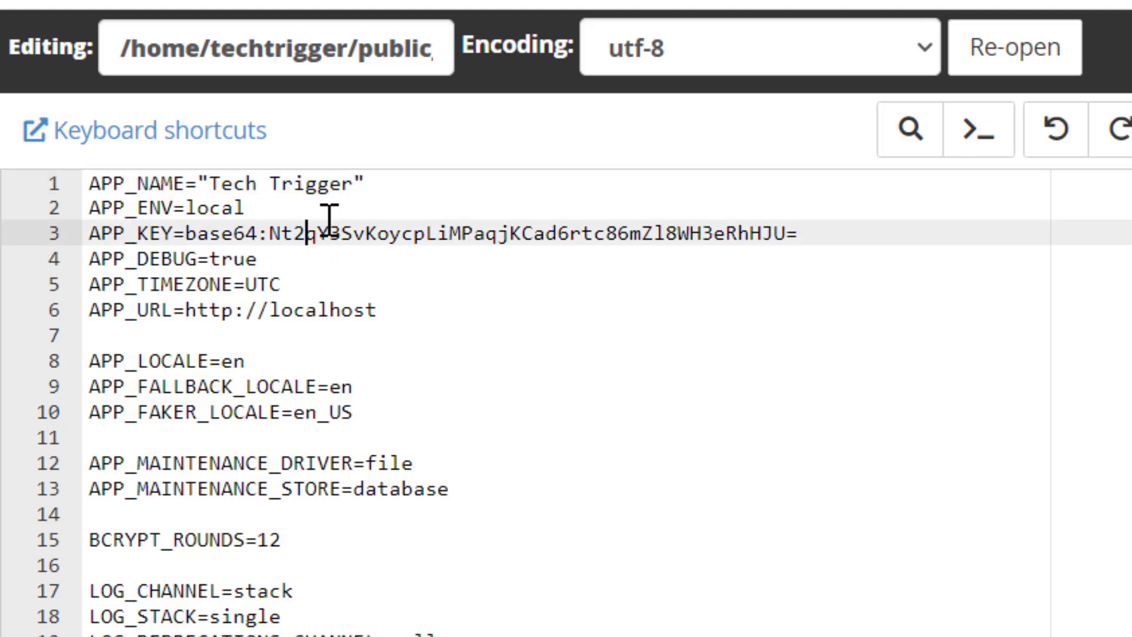
pyautogui.click(329, 209)
pyautogui.click(186, 208)
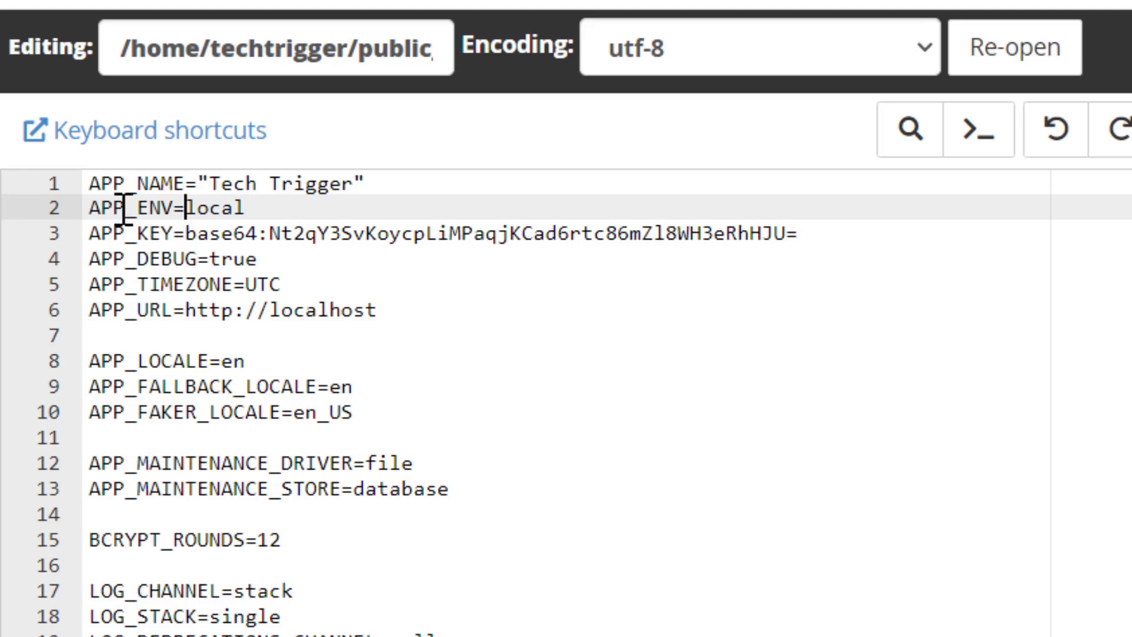
pyautogui.click(138, 208)
pyautogui.click(163, 207)
pyautogui.moveTo(186, 207); pyautogui.dragTo(274, 211)
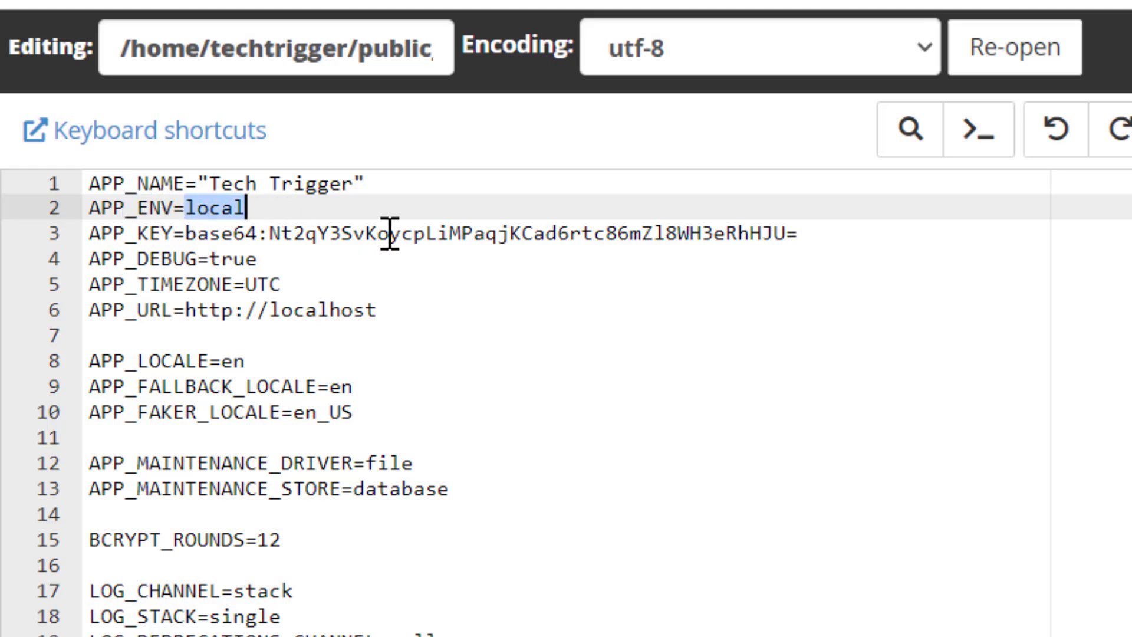
pyautogui.write('production')
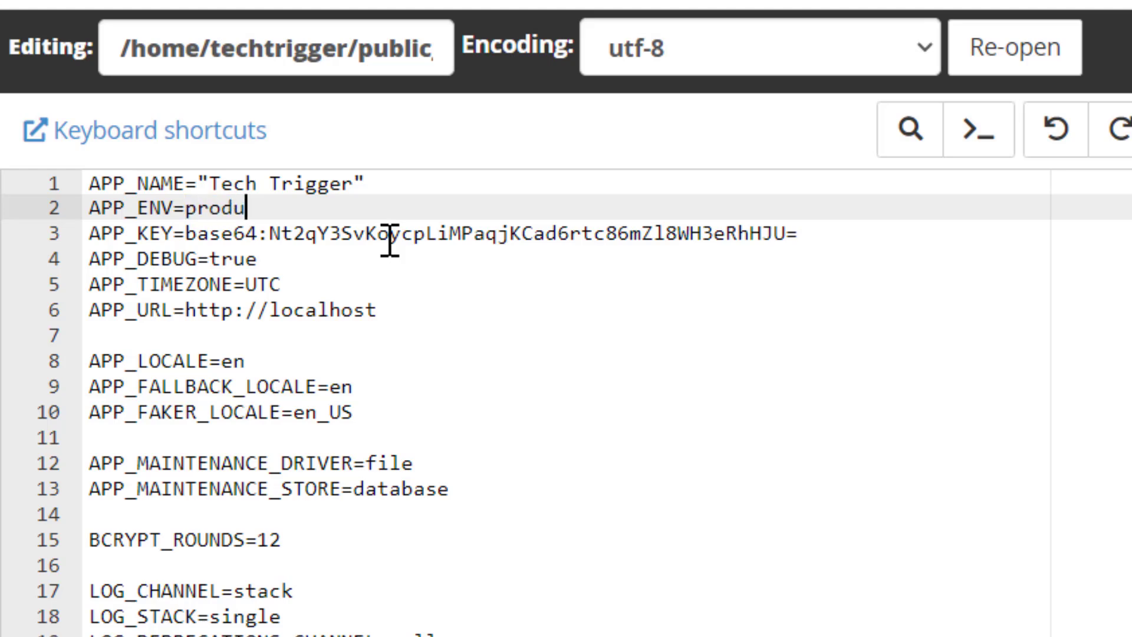
pyautogui.click(354, 236)
pyautogui.click(126, 283)
pyautogui.click(162, 258)
pyautogui.click(219, 236)
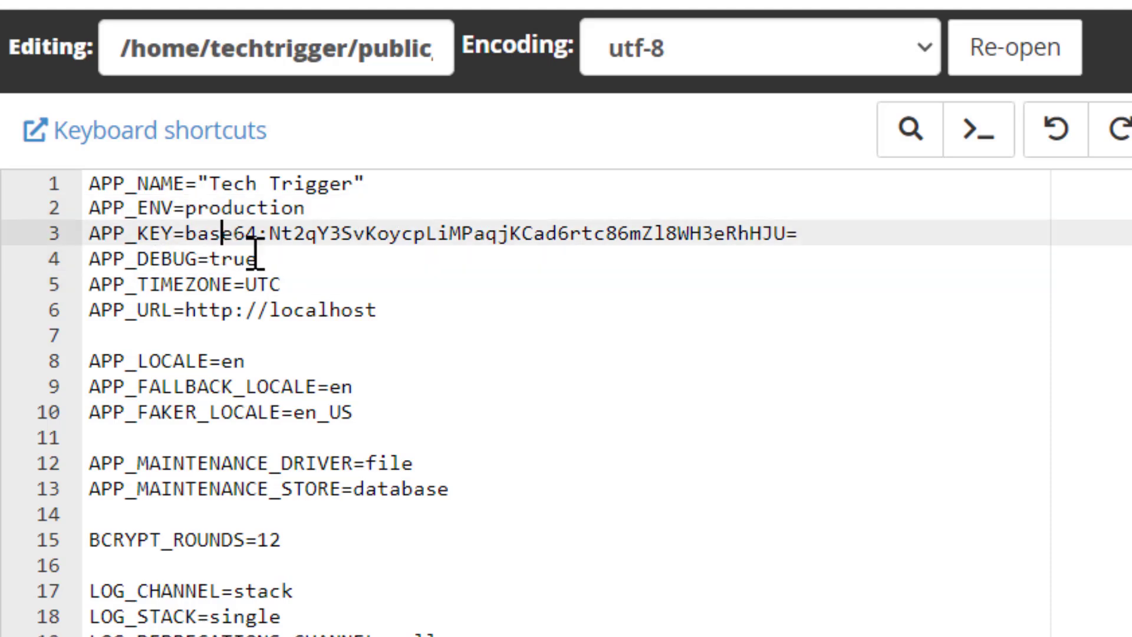
pyautogui.click(264, 260)
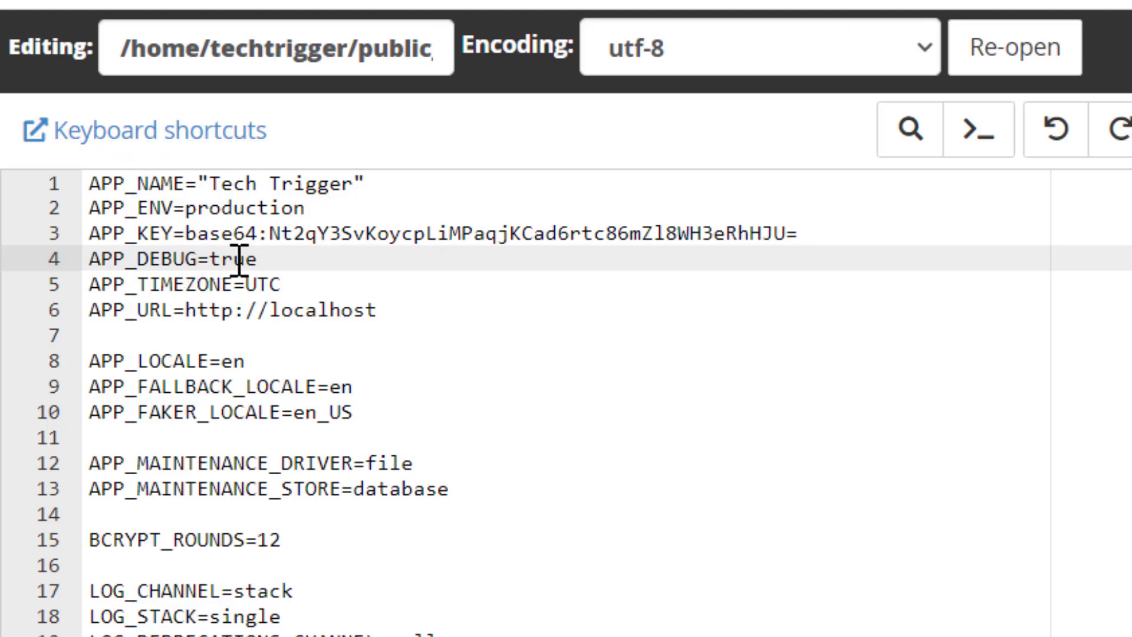
# Select the APP_URL value in .env, then open the primary domain tech-trigger.com from cPanel Tools and look over its page.
pyautogui.click(236, 309)
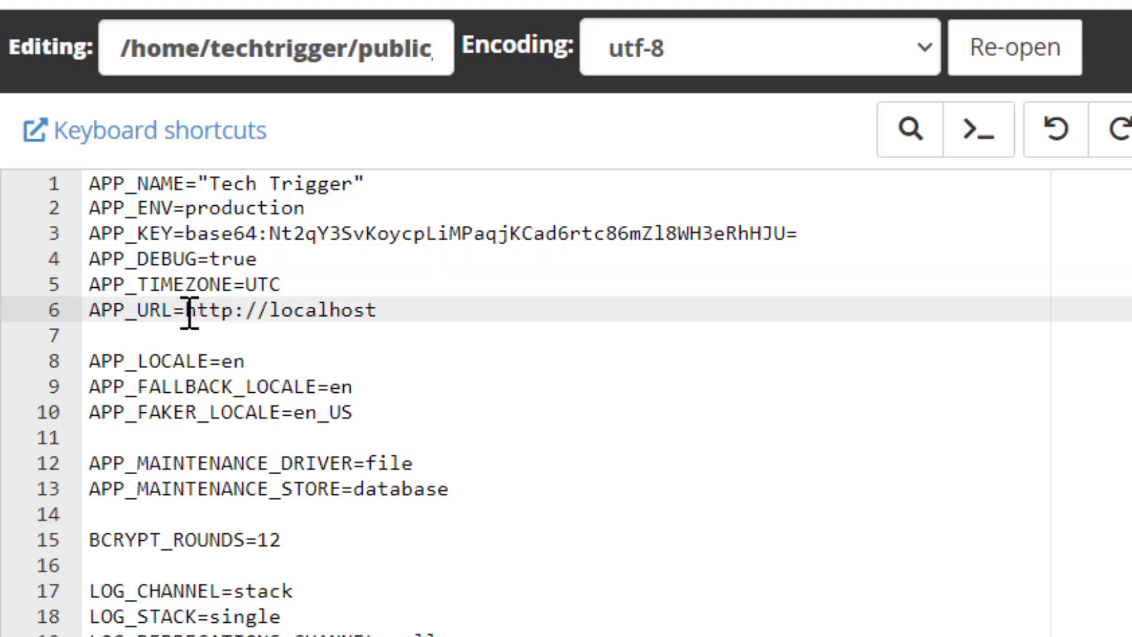
pyautogui.moveTo(187, 310); pyautogui.dragTo(462, 298)
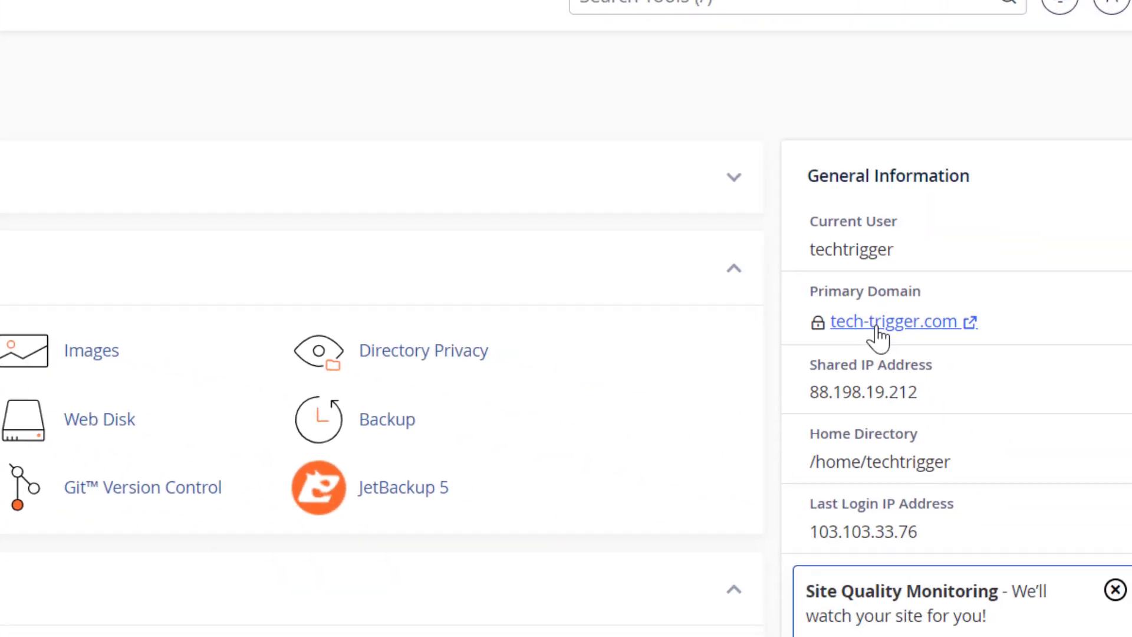
pyautogui.click(816, 316)
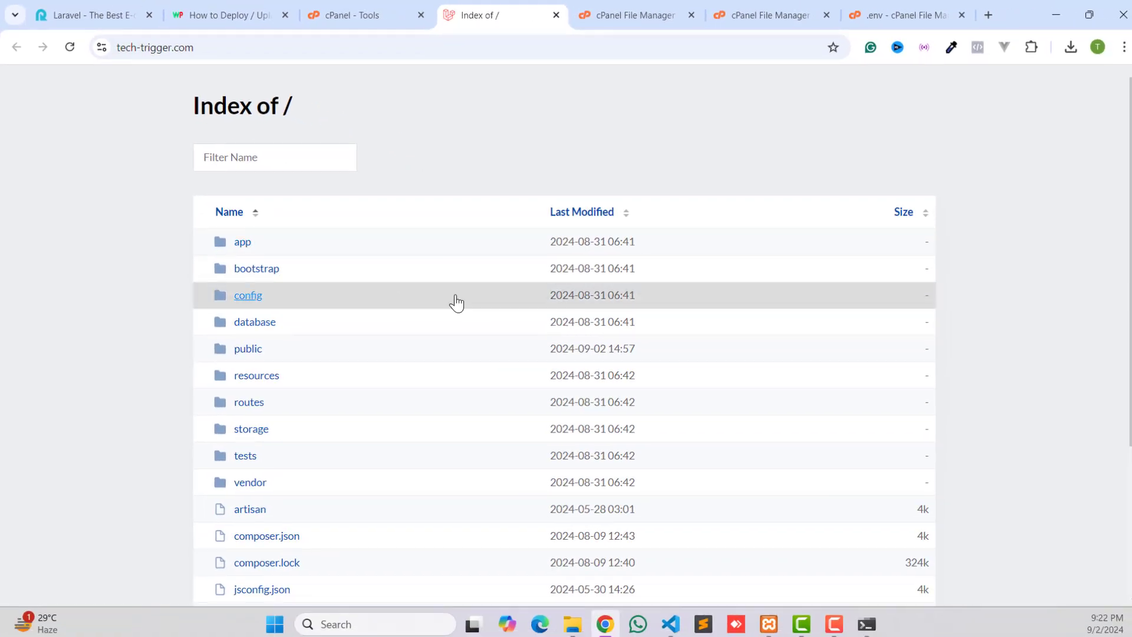
pyautogui.scroll(-4, 457, 303)
pyautogui.scroll(4, 496, 362)
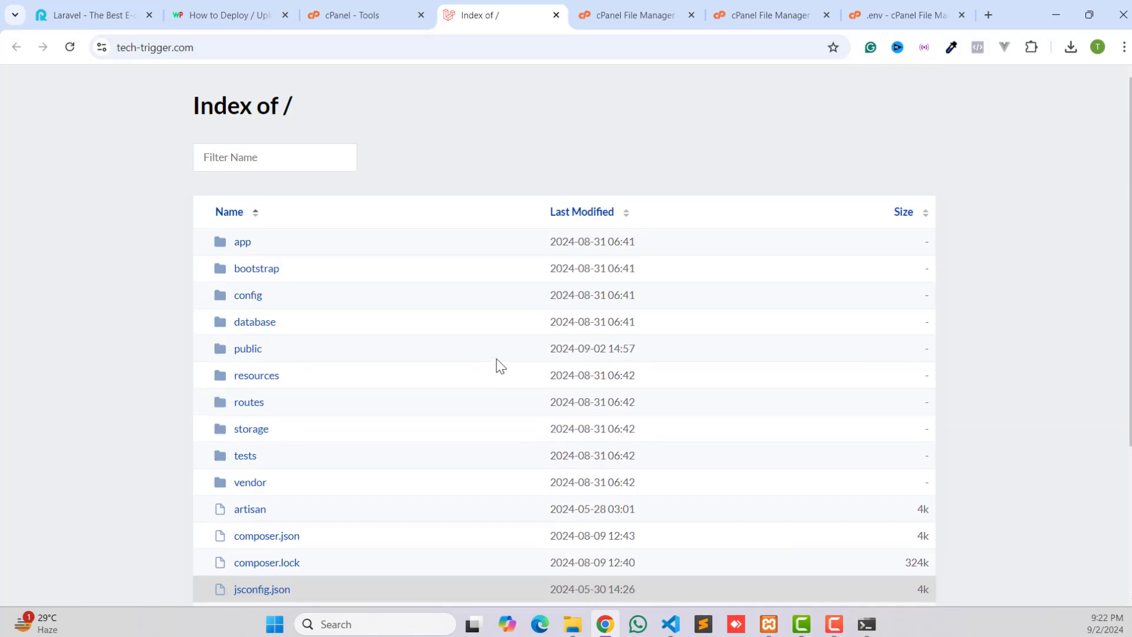
pyautogui.scroll(-3, 260, 369)
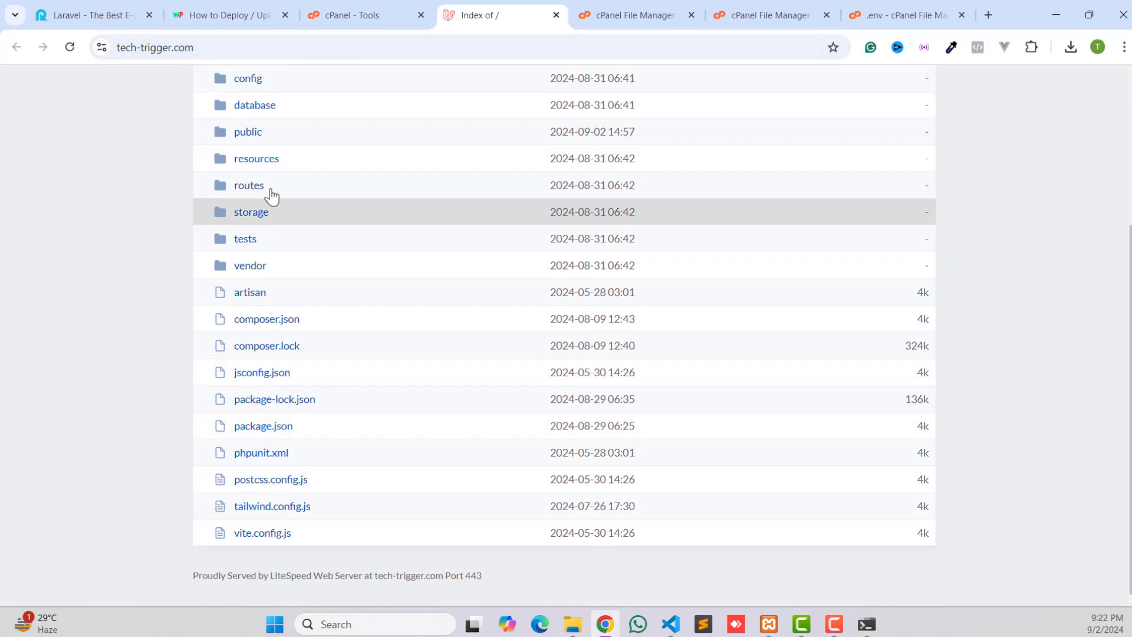
pyautogui.scroll(3, 326, 308)
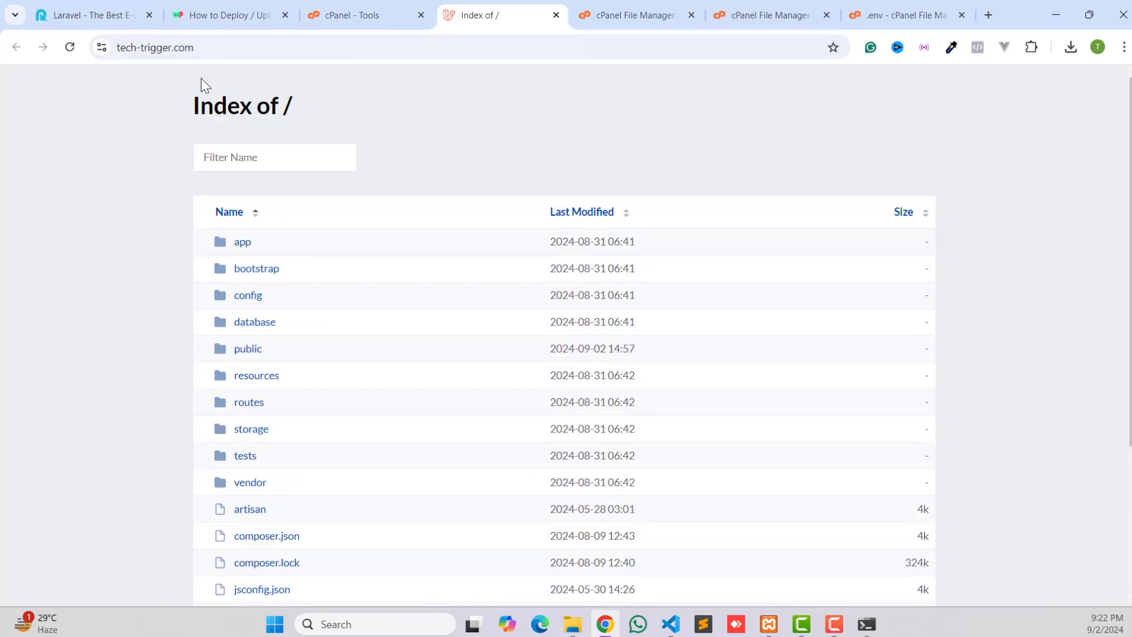
# Copy the full address of the tech-trigger.com site.
pyautogui.click(159, 48)
pyautogui.doubleClick(189, 47)
pyautogui.doubleClick(226, 47)
pyautogui.hotkey('ctrl', 'a')
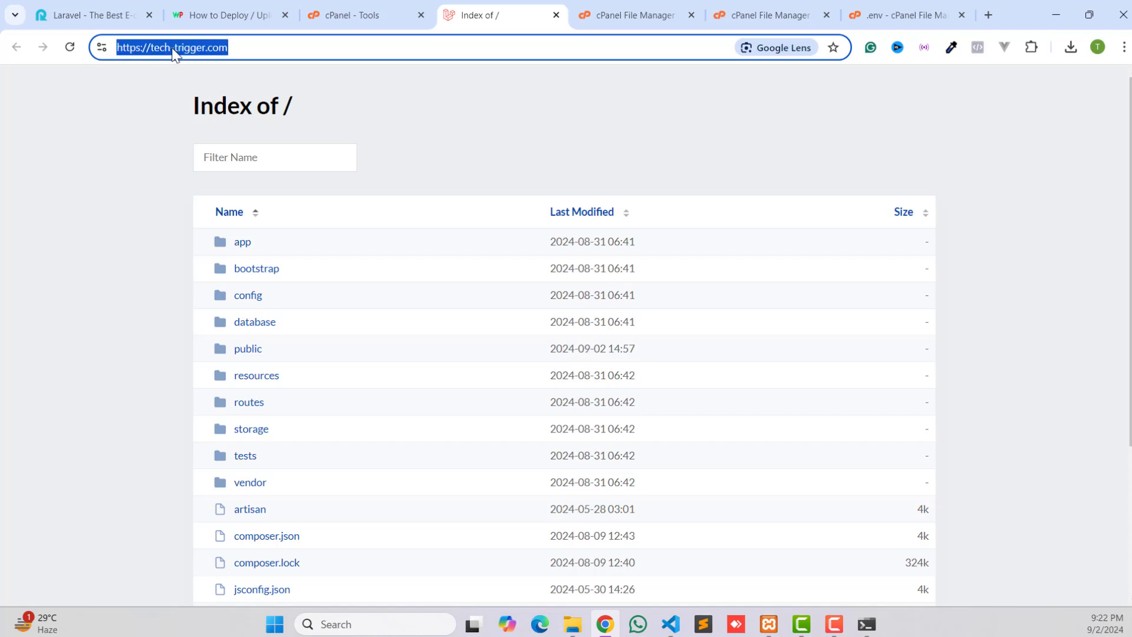
pyautogui.rightClick(171, 47)
pyautogui.click(210, 185)
pyautogui.click(423, 9)
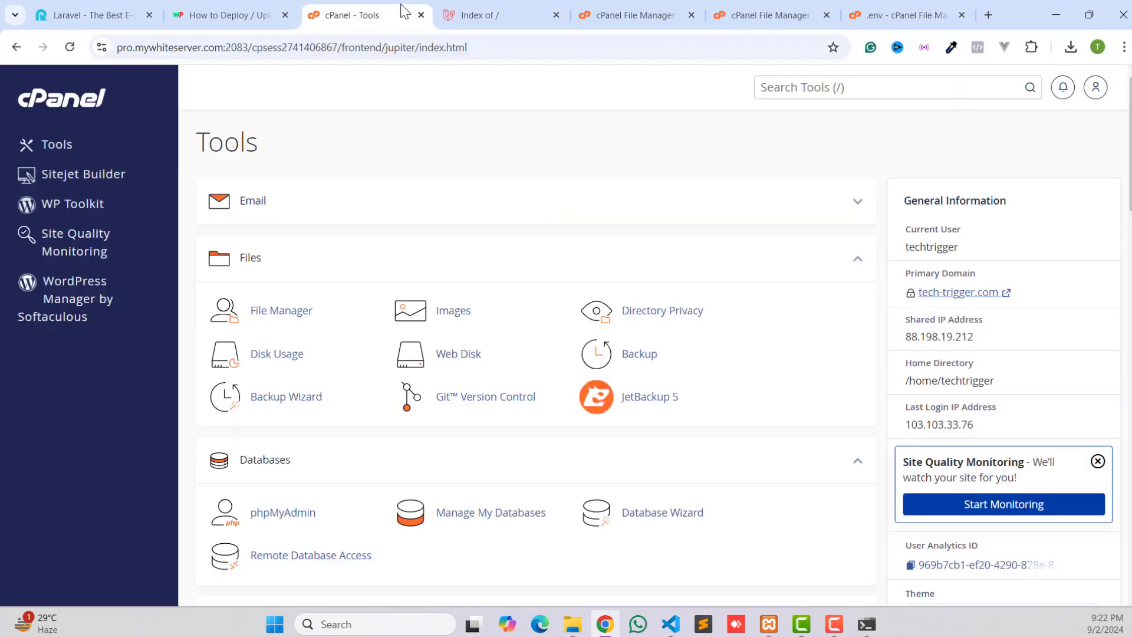
pyautogui.click(512, 9)
pyautogui.click(614, 9)
pyautogui.click(748, 9)
pyautogui.click(906, 15)
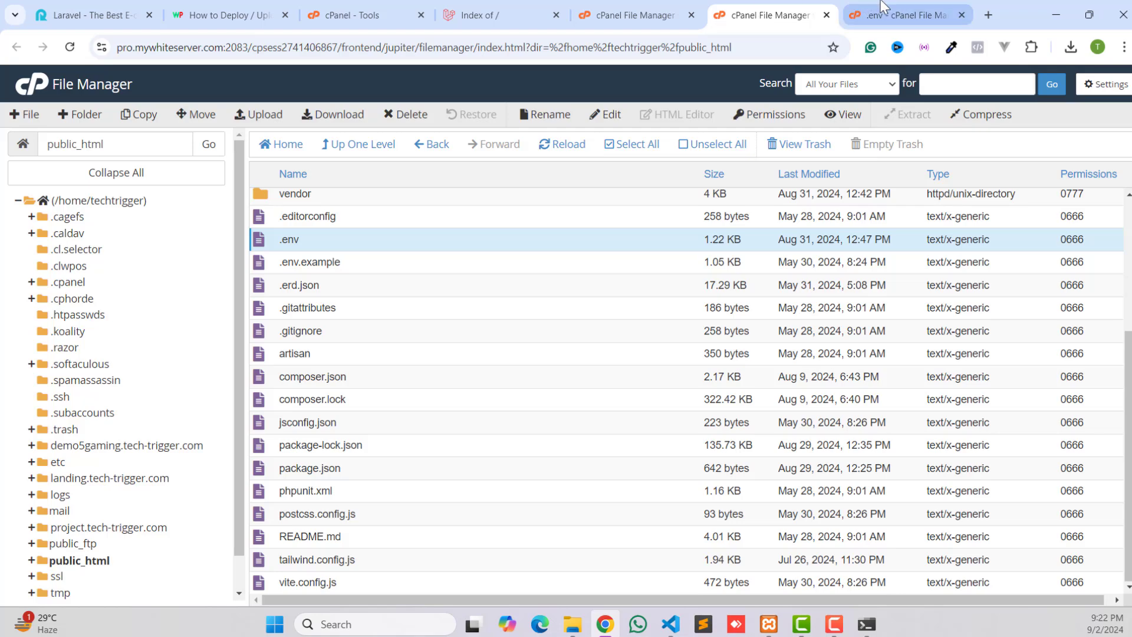
pyautogui.hotkey('ctrl', 'v')
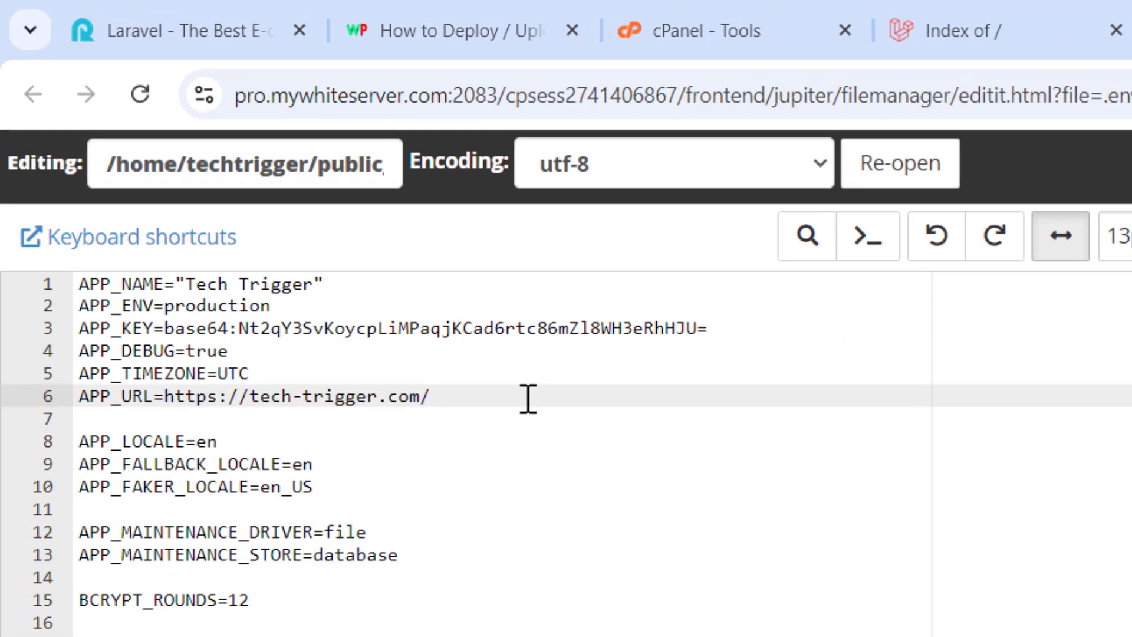
pyautogui.press('BackSpace')
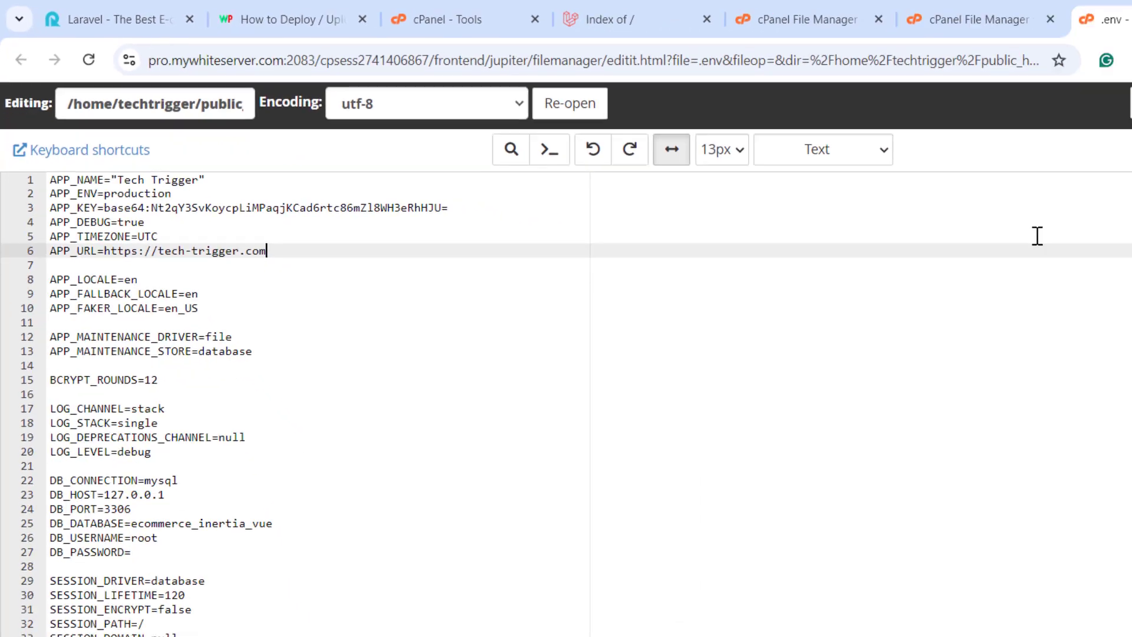
# Review the database connection settings in the .env file and save the file's changes.
pyautogui.scroll(-1, 219, 388)
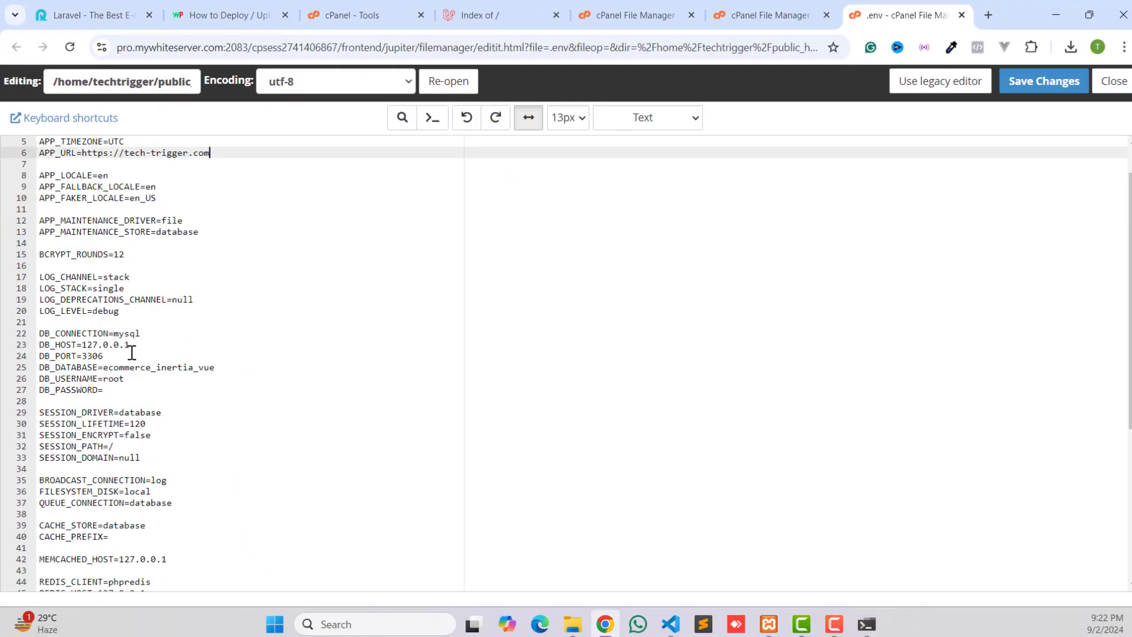
pyautogui.click(74, 333)
pyautogui.click(71, 345)
pyautogui.click(77, 380)
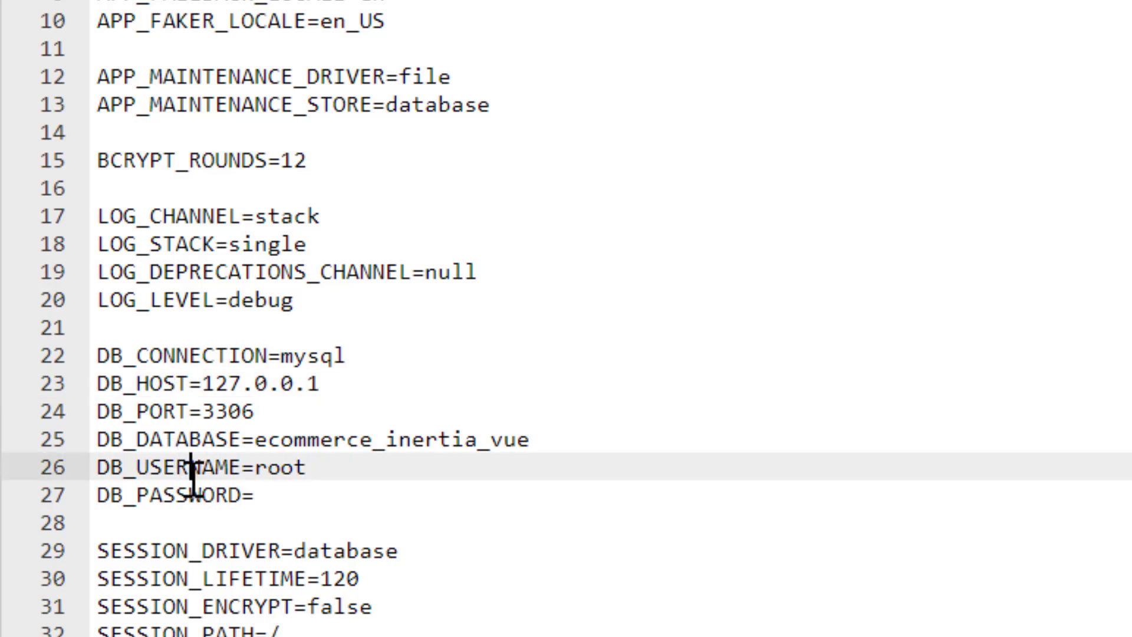
pyautogui.click(321, 498)
pyautogui.click(275, 408)
pyautogui.click(330, 382)
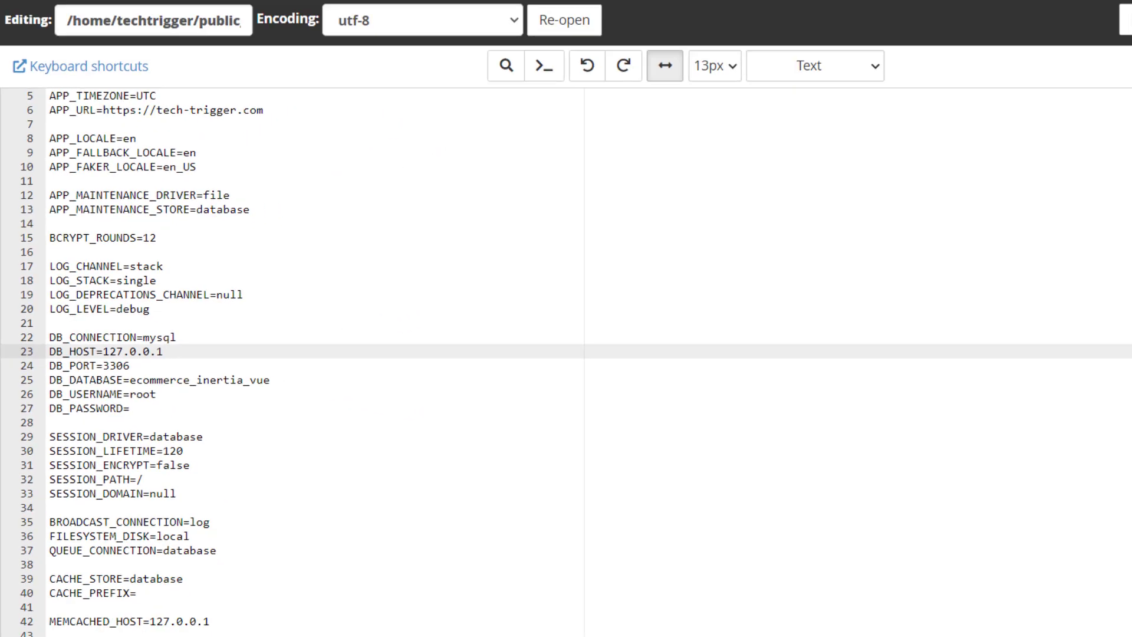
pyautogui.click(1024, 84)
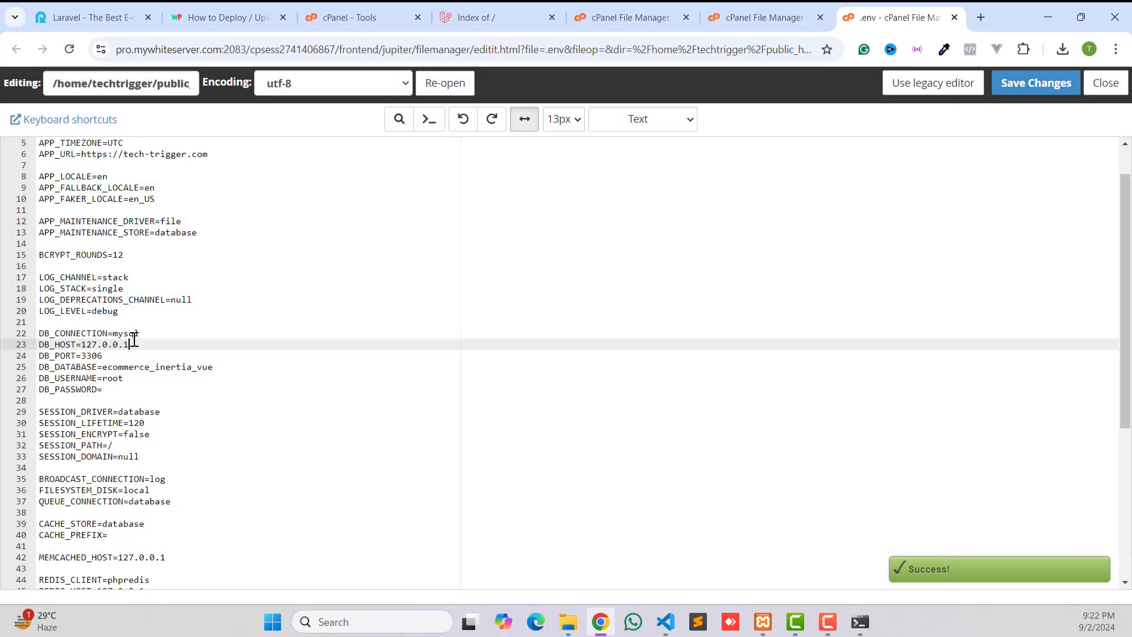
pyautogui.click(113, 379)
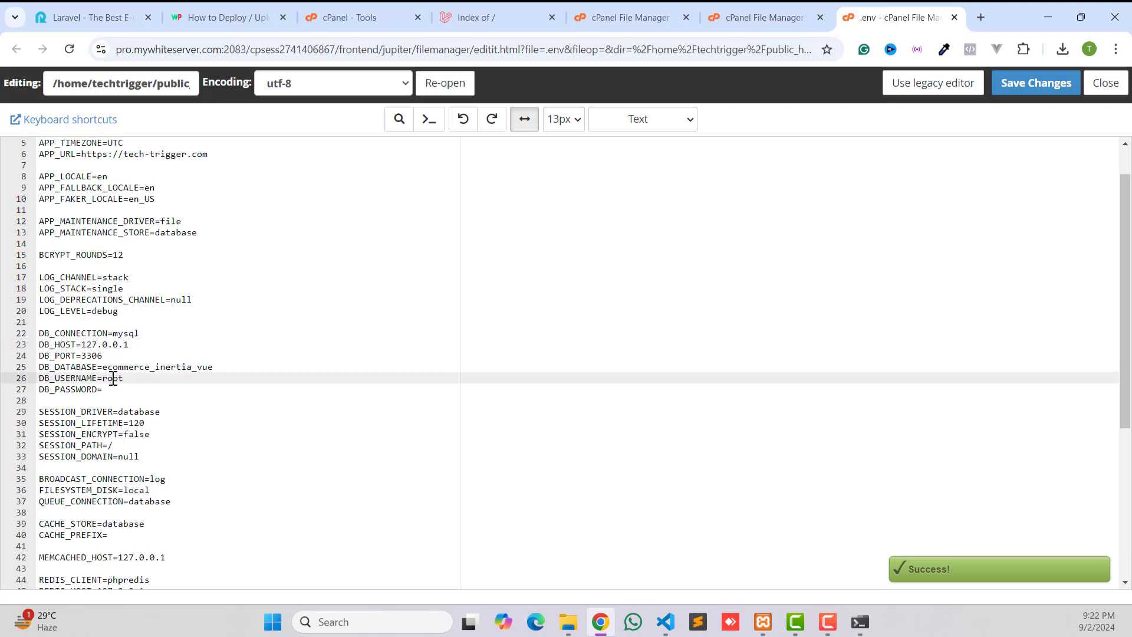
# Check the database name, username and password lines in .env, then open Manage My Databases from cPanel Tools.
pyautogui.click(114, 369)
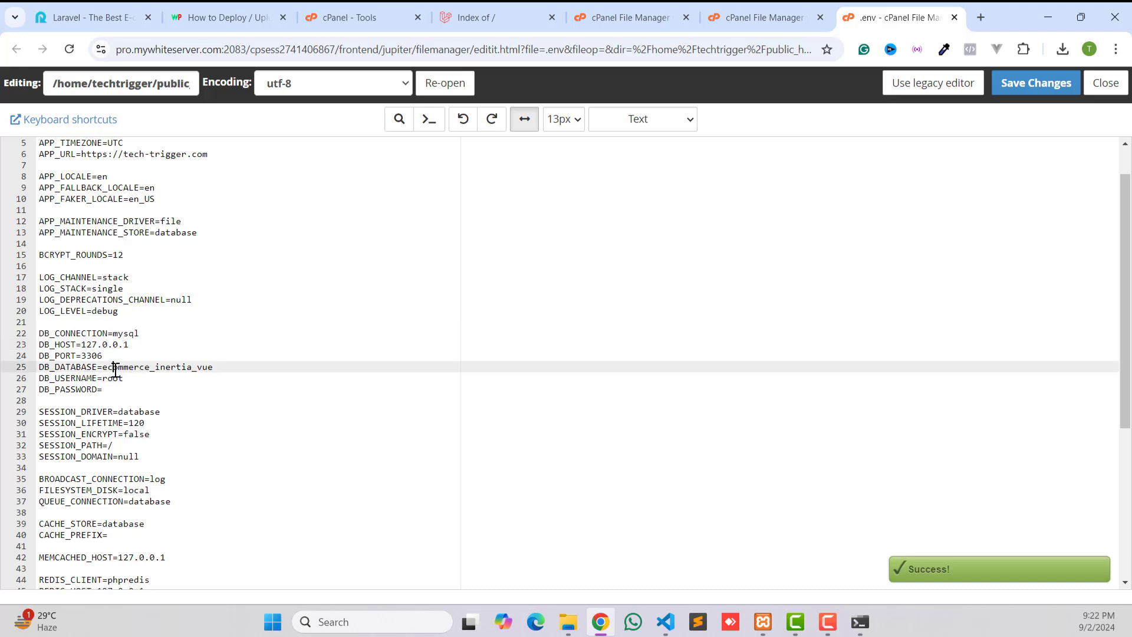
pyautogui.click(112, 377)
pyautogui.click(116, 387)
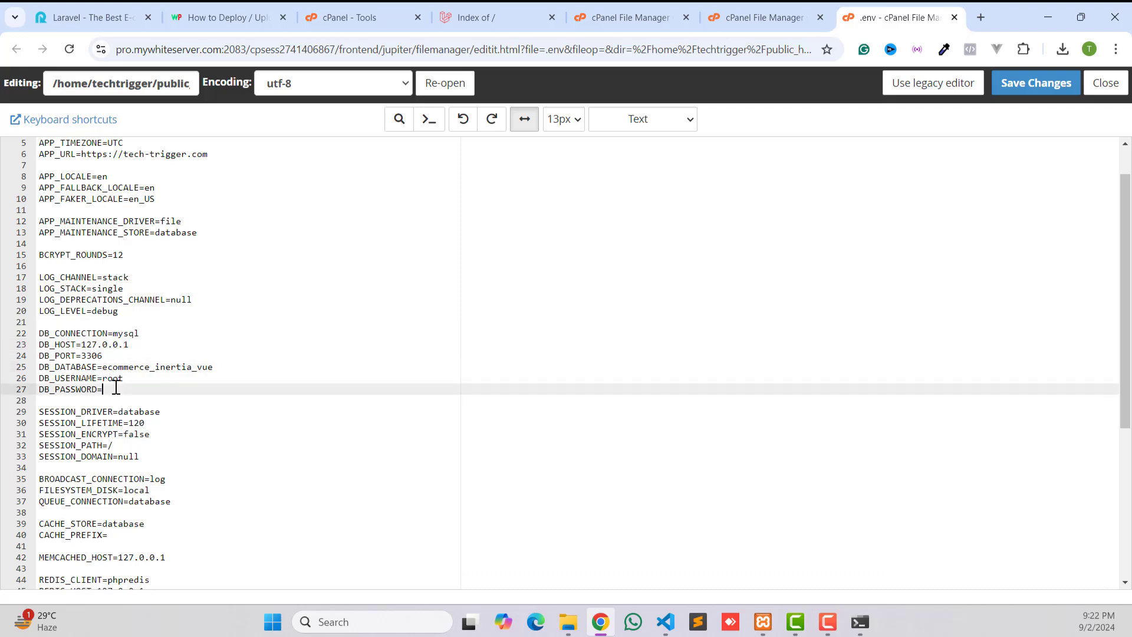
pyautogui.click(356, 14)
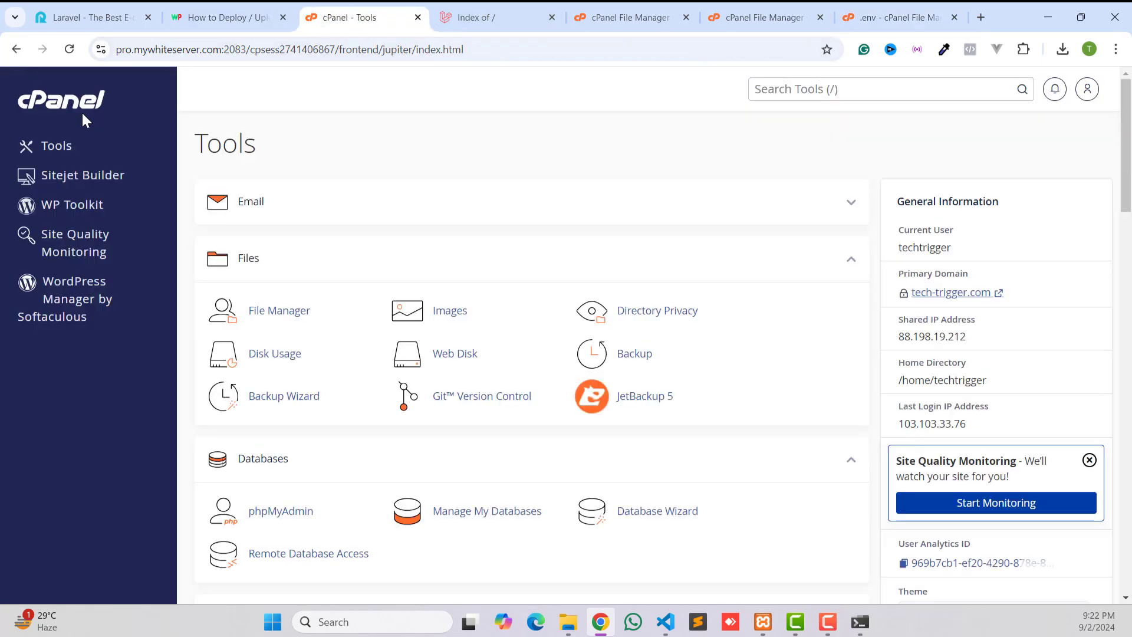
pyautogui.scroll(-3, 498, 268)
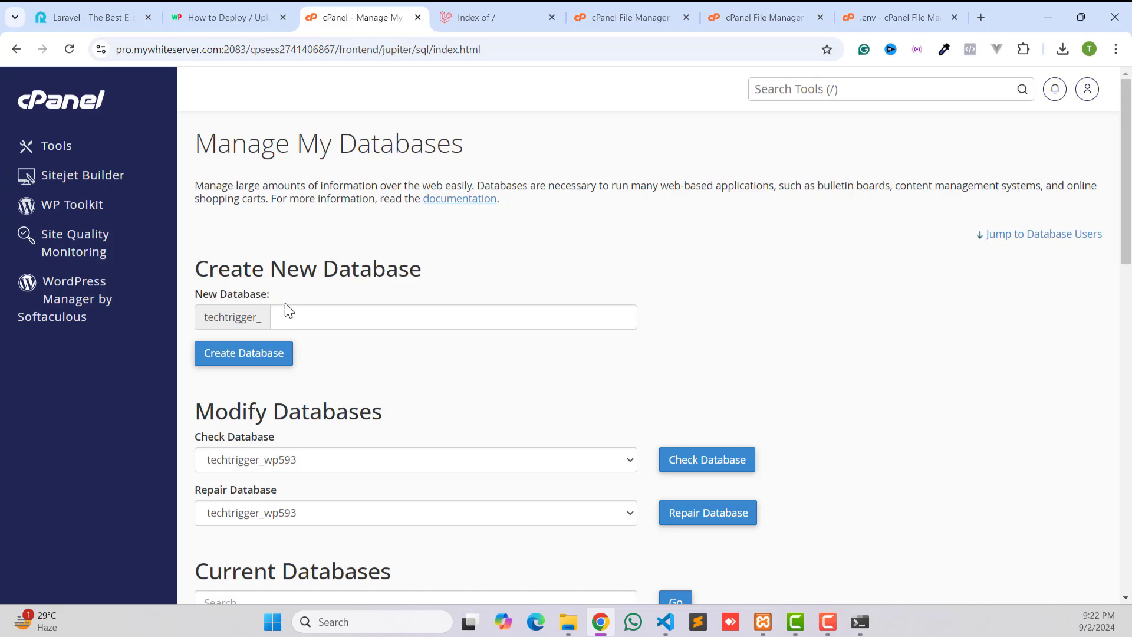
# Create a new database named ecommerce under the techtrigger_ prefix.
pyautogui.click(304, 315)
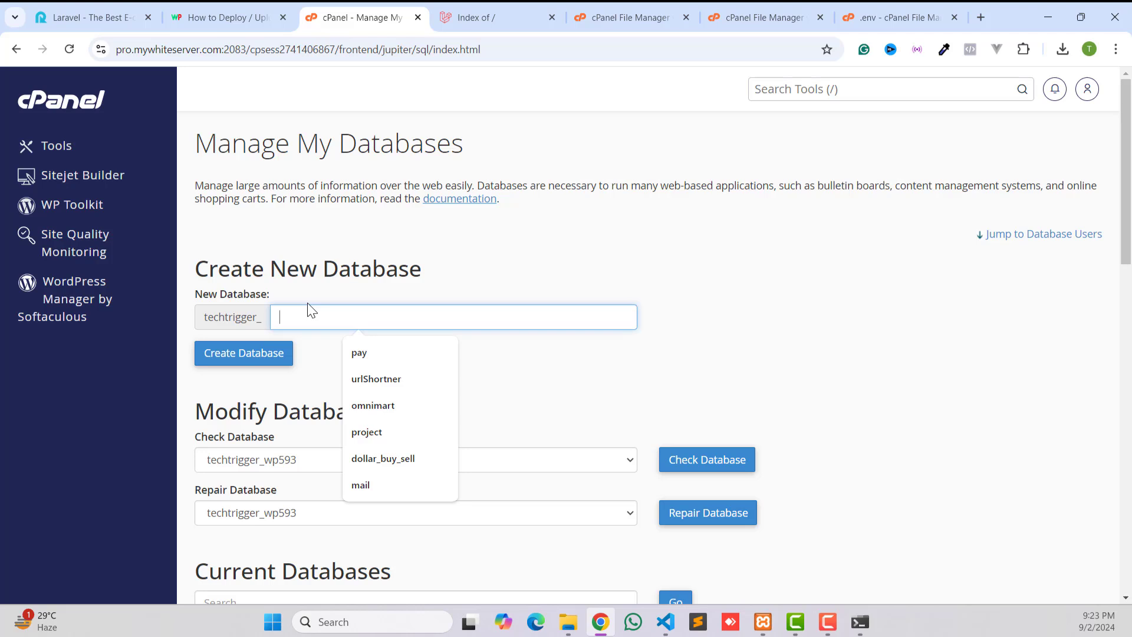
pyautogui.write('ecommerce')
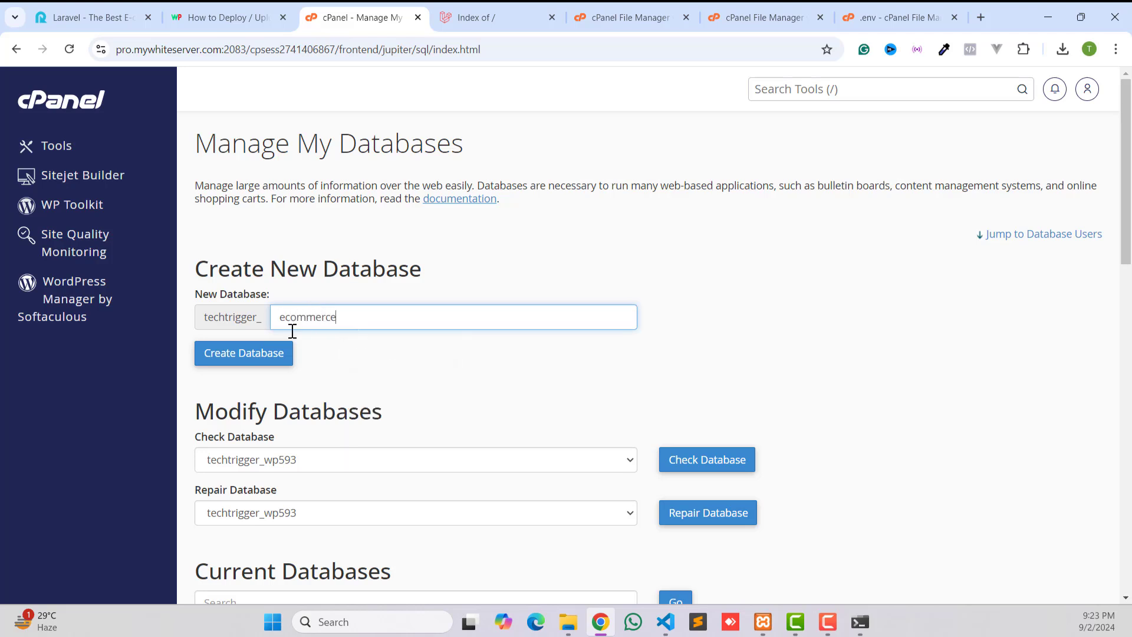
pyautogui.click(245, 364)
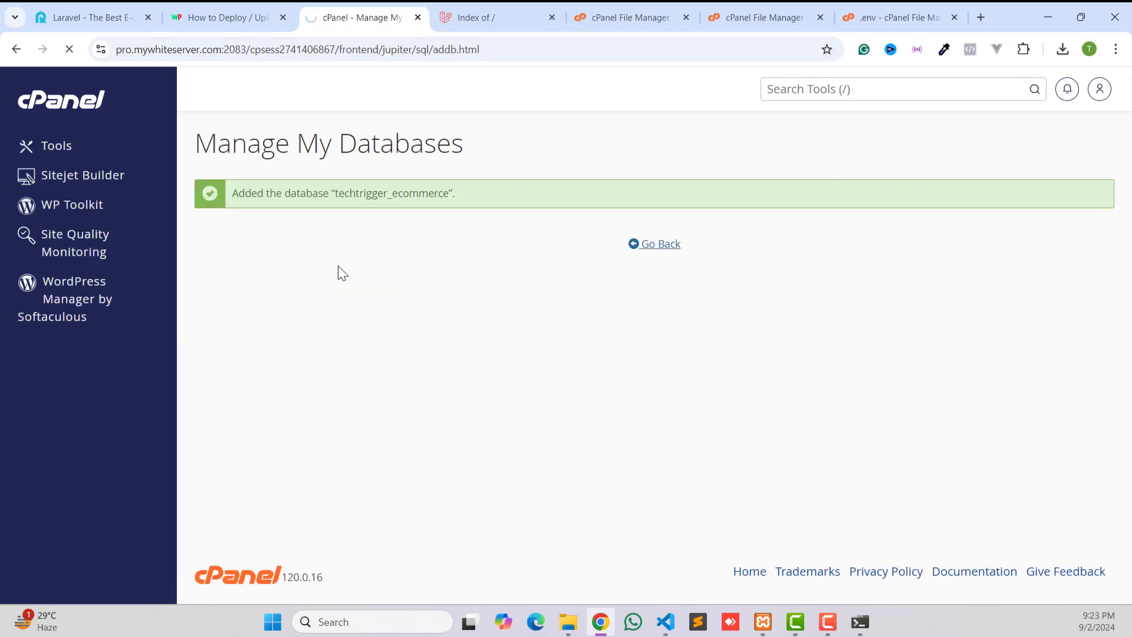
# Enter ecommerce as the username for a new database user under the techtrigger_ prefix.
pyautogui.scroll(-15, 424, 348)
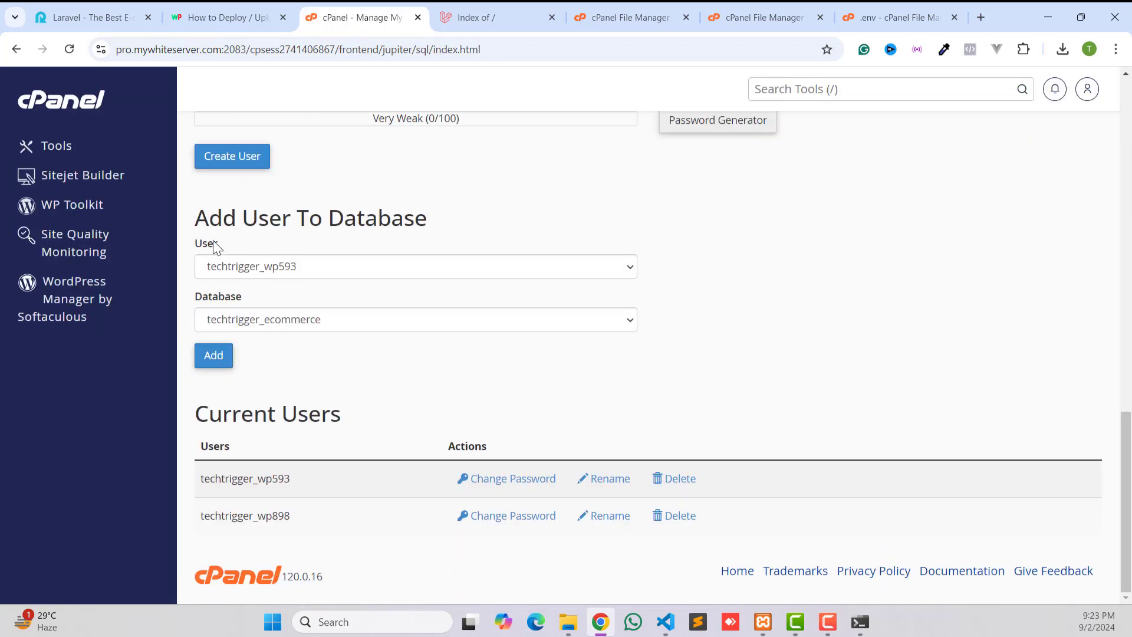
pyautogui.scroll(7, 215, 246)
pyautogui.scroll(-1, 235, 264)
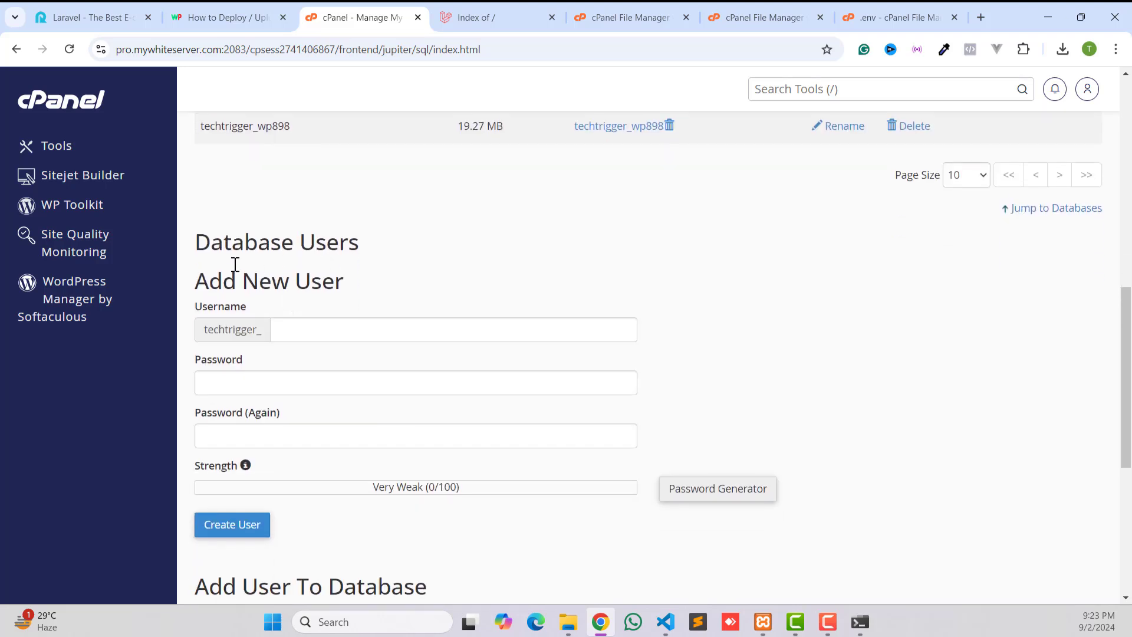
pyautogui.click(311, 338)
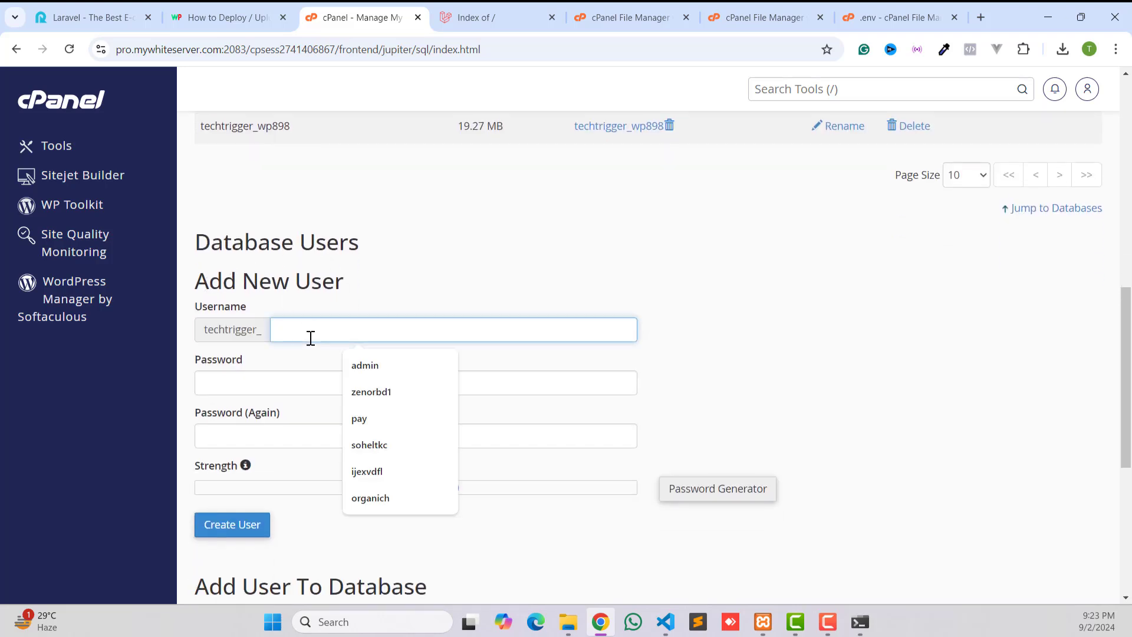
pyautogui.write('ecommerc')
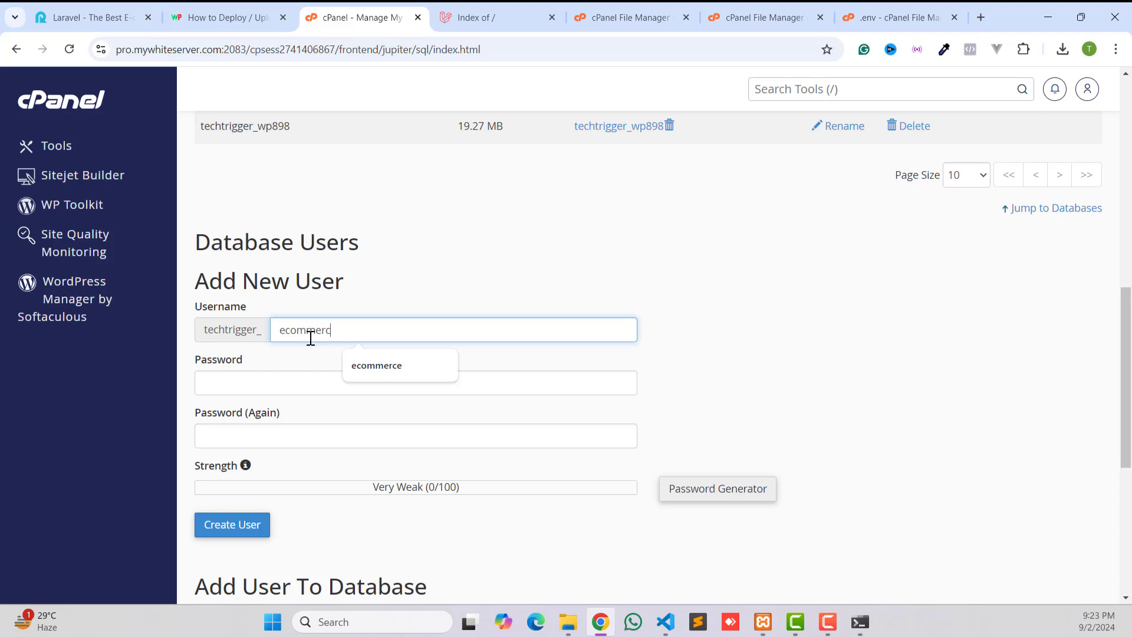
pyautogui.write('e')
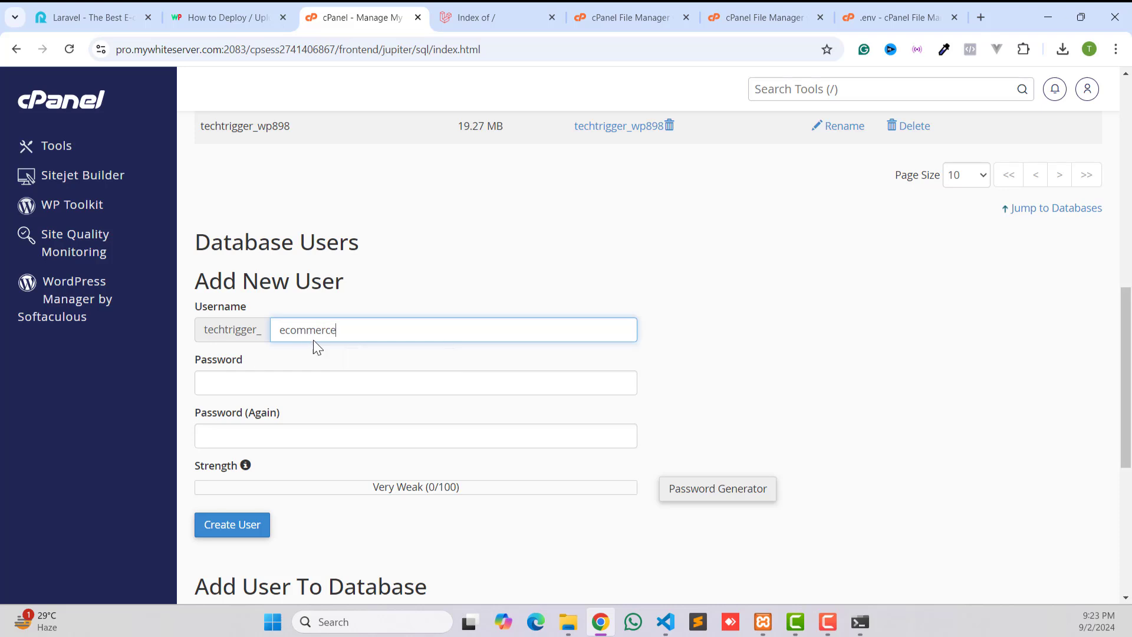
# Generate a new password for the database user with the Password Generator and copy it.
pyautogui.click(283, 382)
pyautogui.click(700, 488)
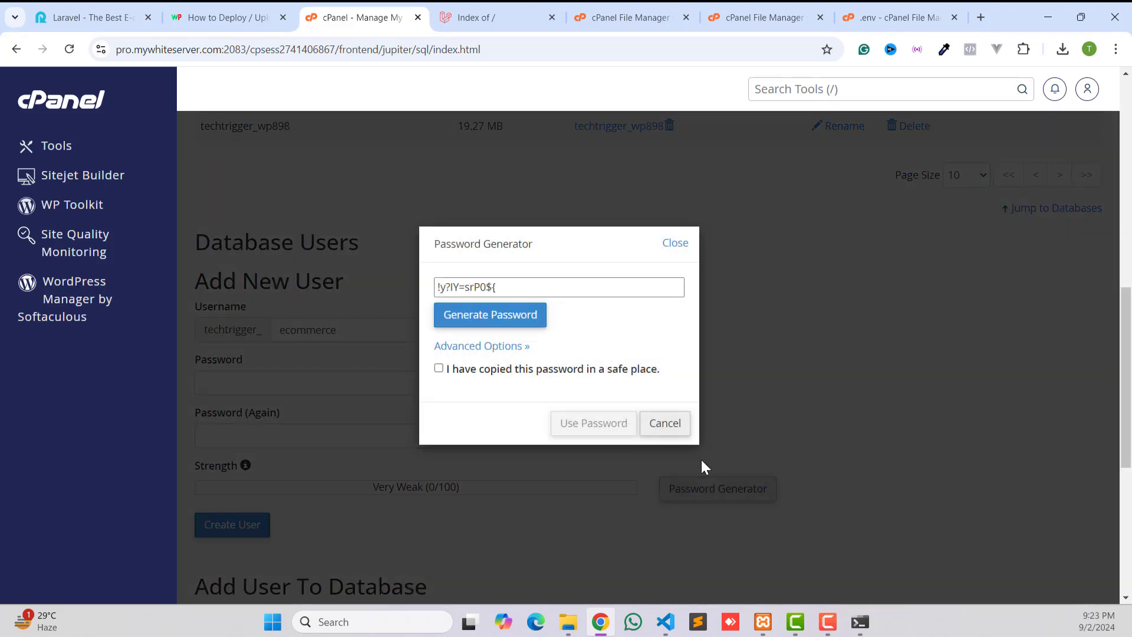
pyautogui.click(489, 317)
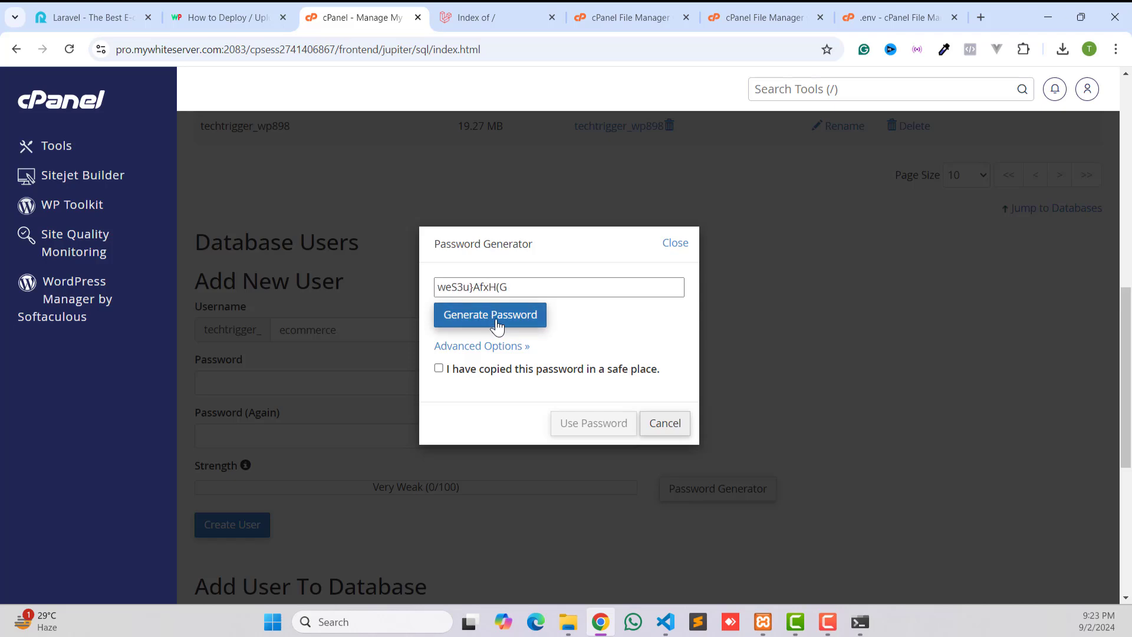
pyautogui.click(520, 293)
pyautogui.hotkey('ctrl', 'a')
pyautogui.rightClick(477, 283)
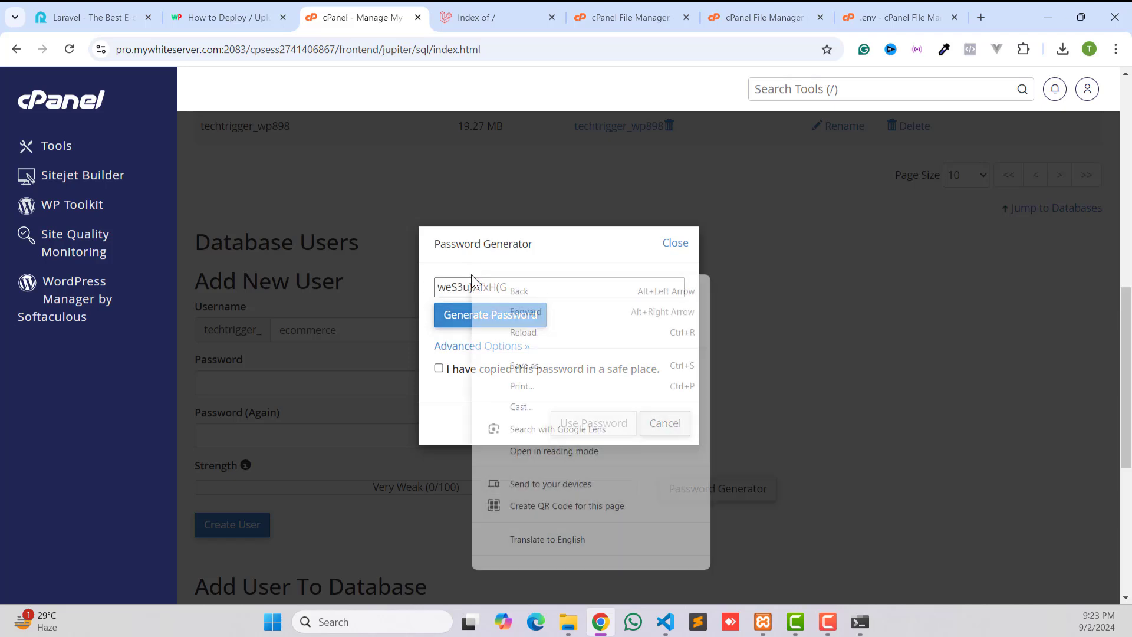
pyautogui.click(463, 292)
pyautogui.hotkey('ctrl', 'a')
pyautogui.rightClick(463, 291)
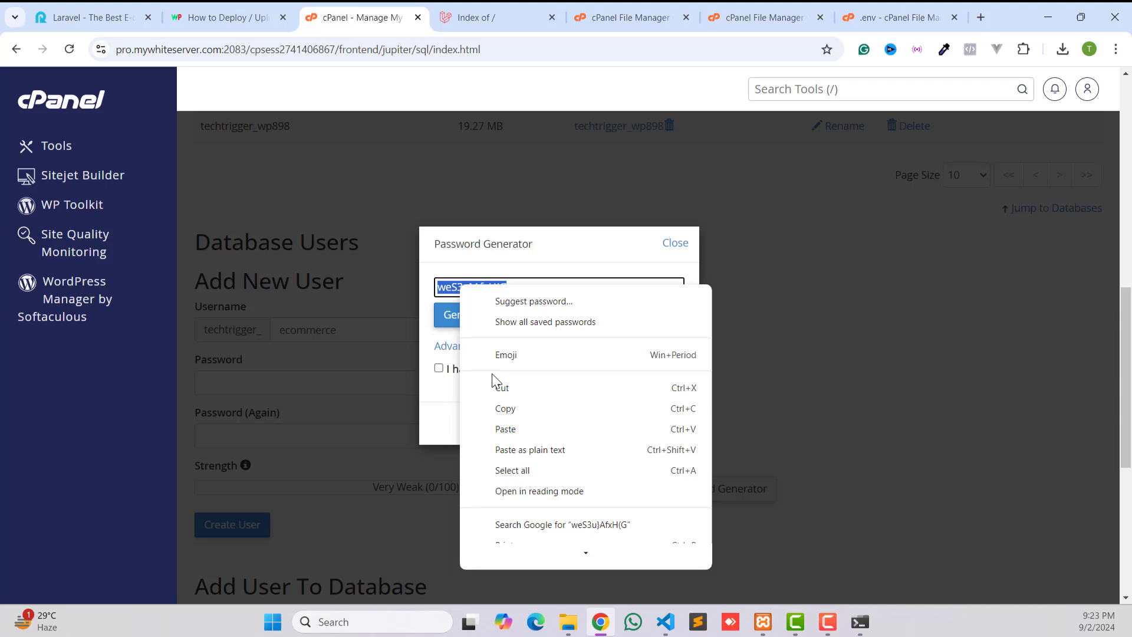
pyautogui.click(507, 407)
# Confirm the password is copied, fill it into the password fields, and create the database user.
pyautogui.click(438, 368)
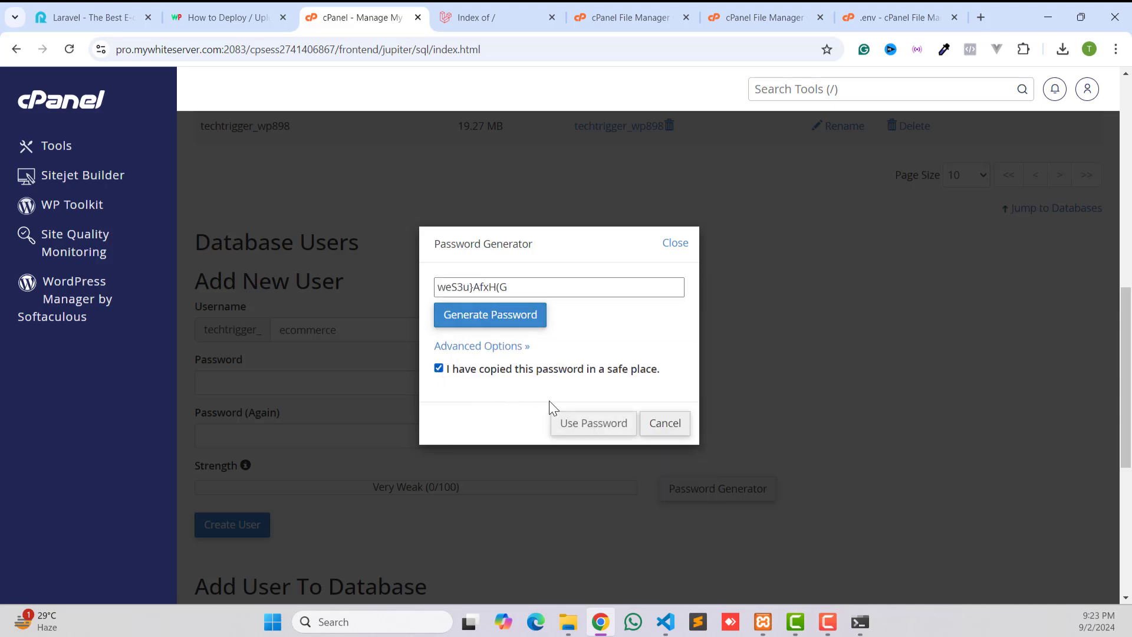
pyautogui.click(591, 423)
pyautogui.click(237, 523)
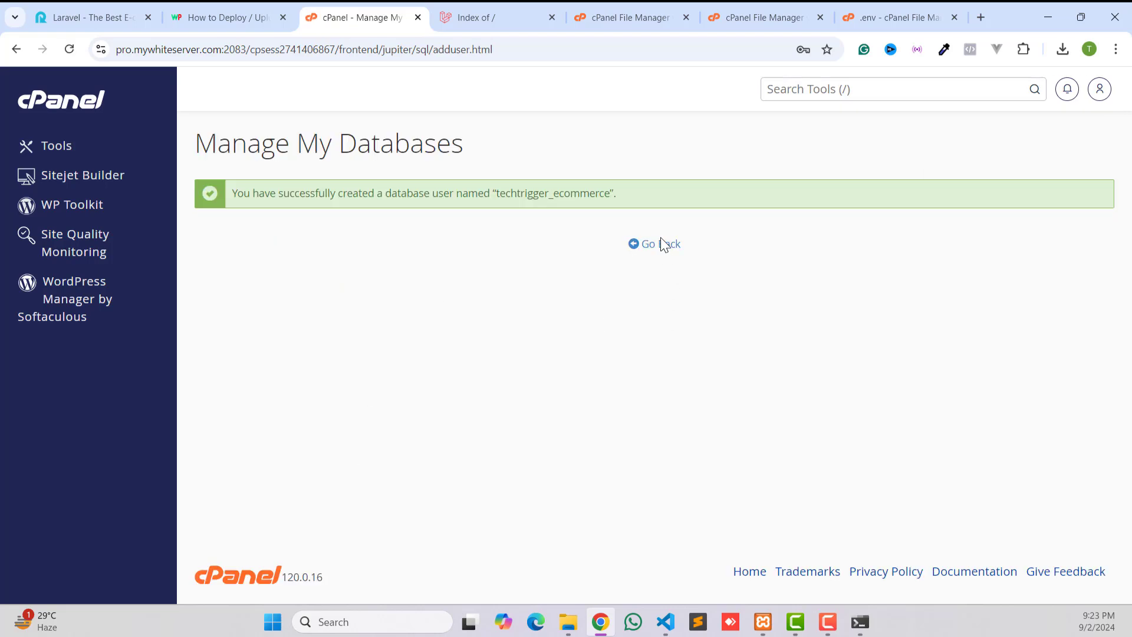
pyautogui.click(664, 243)
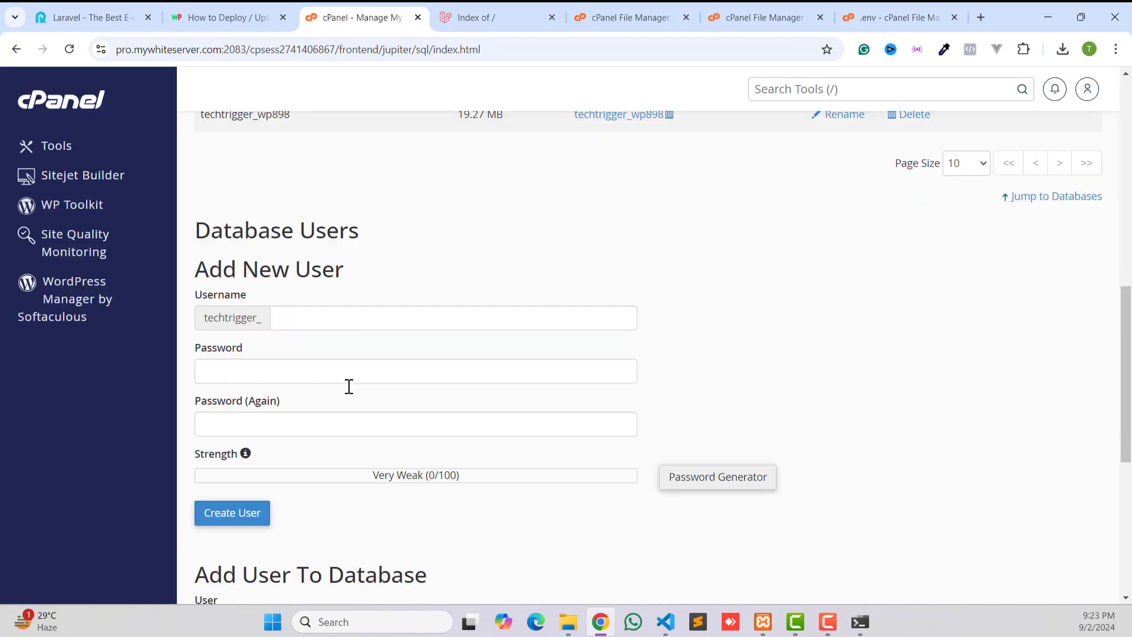
# Add the user techtrigger_ecommerce to the database techtrigger_ecommerce.
pyautogui.scroll(-7, 349, 386)
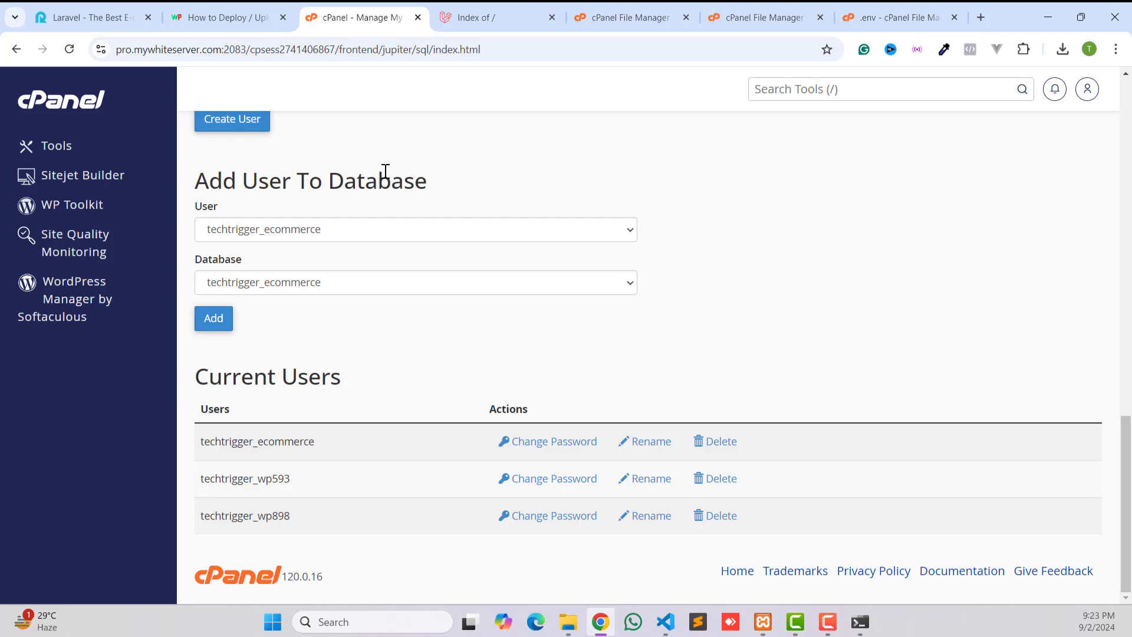
pyautogui.click(265, 230)
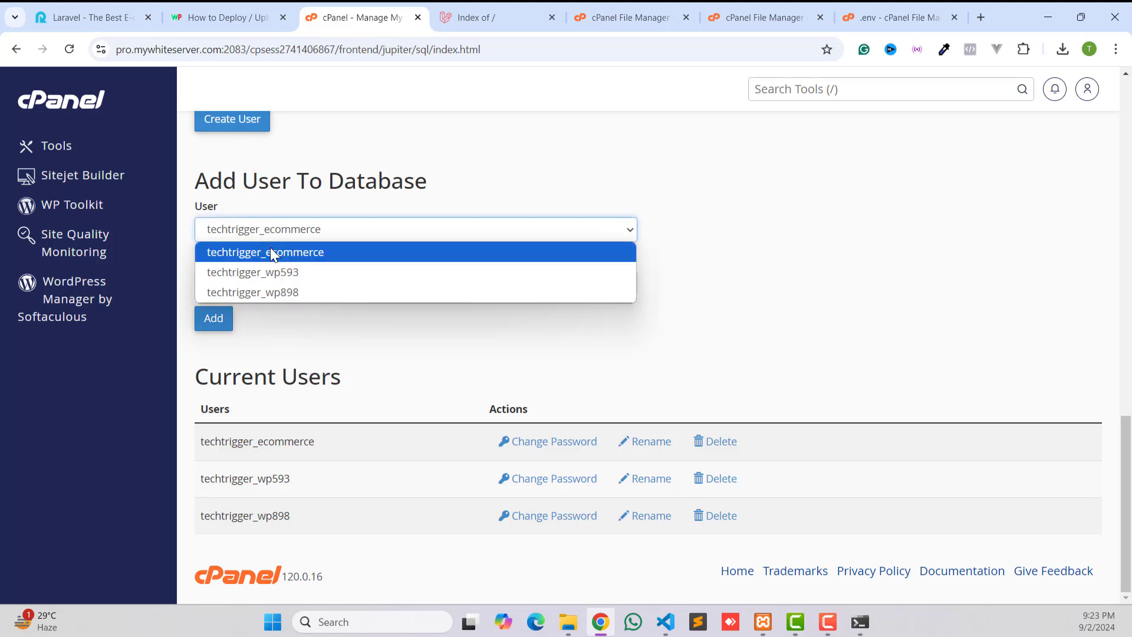
pyautogui.click(270, 252)
pyautogui.click(274, 283)
pyautogui.click(241, 251)
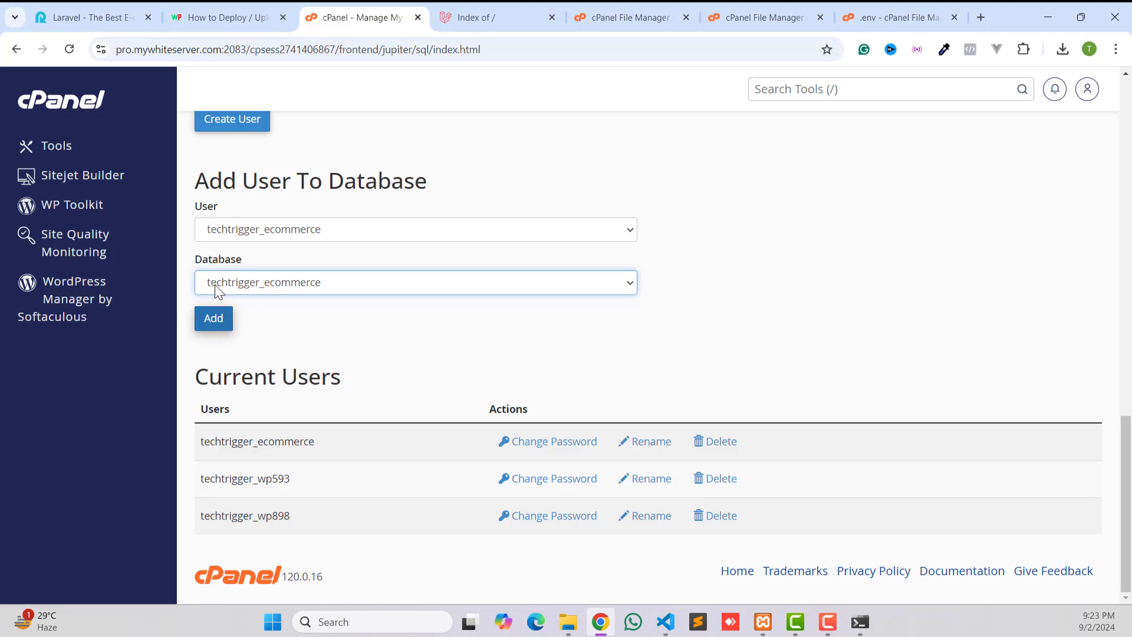
pyautogui.click(215, 327)
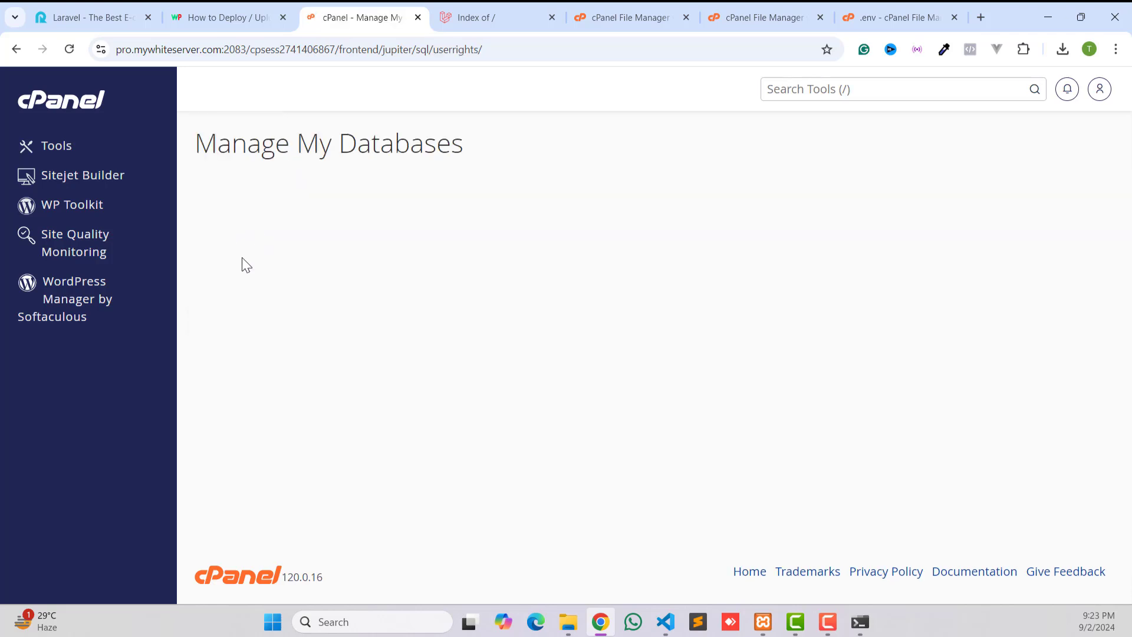
# Grant the techtrigger_ecommerce user ALL PRIVILEGES on its database and save the changes.
pyautogui.click(206, 275)
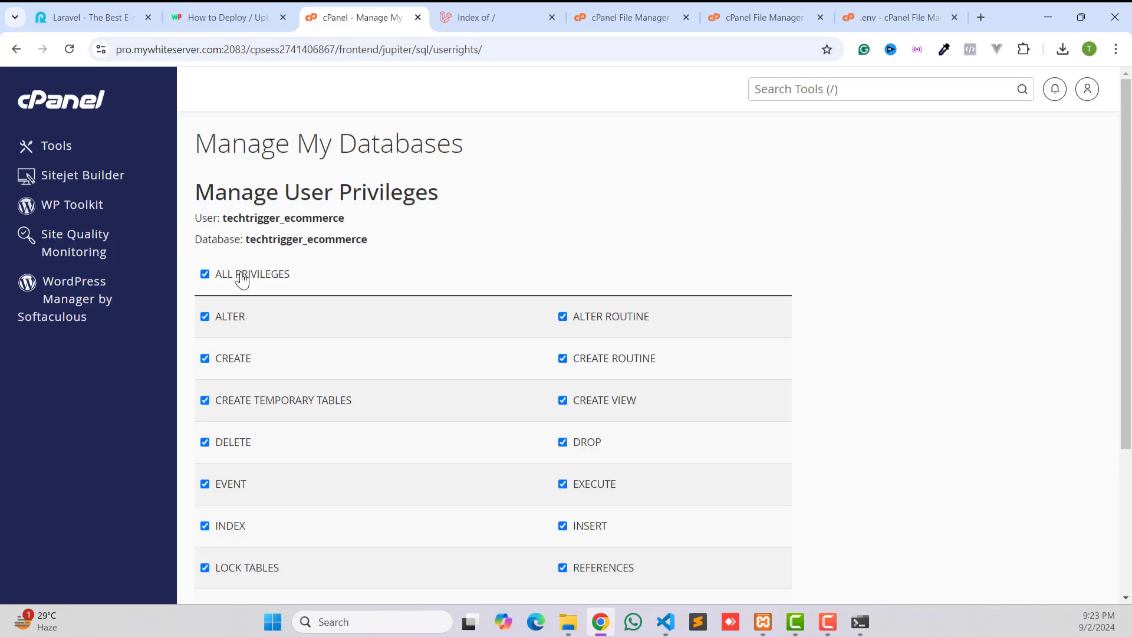
pyautogui.scroll(-4, 243, 278)
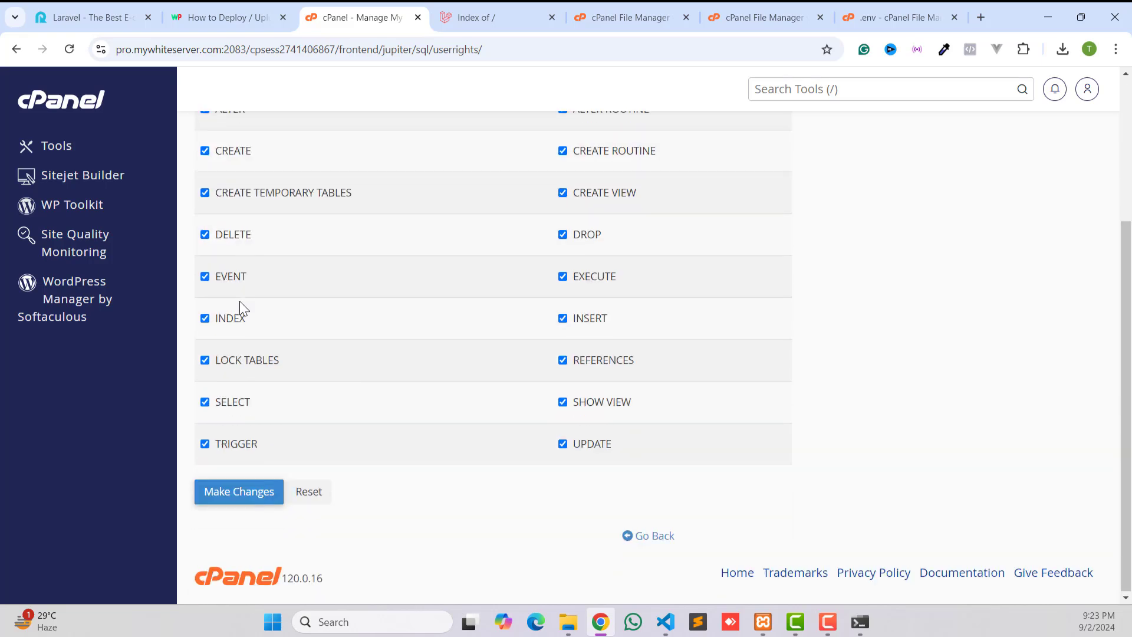
pyautogui.scroll(4, 240, 308)
pyautogui.scroll(-4, 213, 296)
pyautogui.click(236, 497)
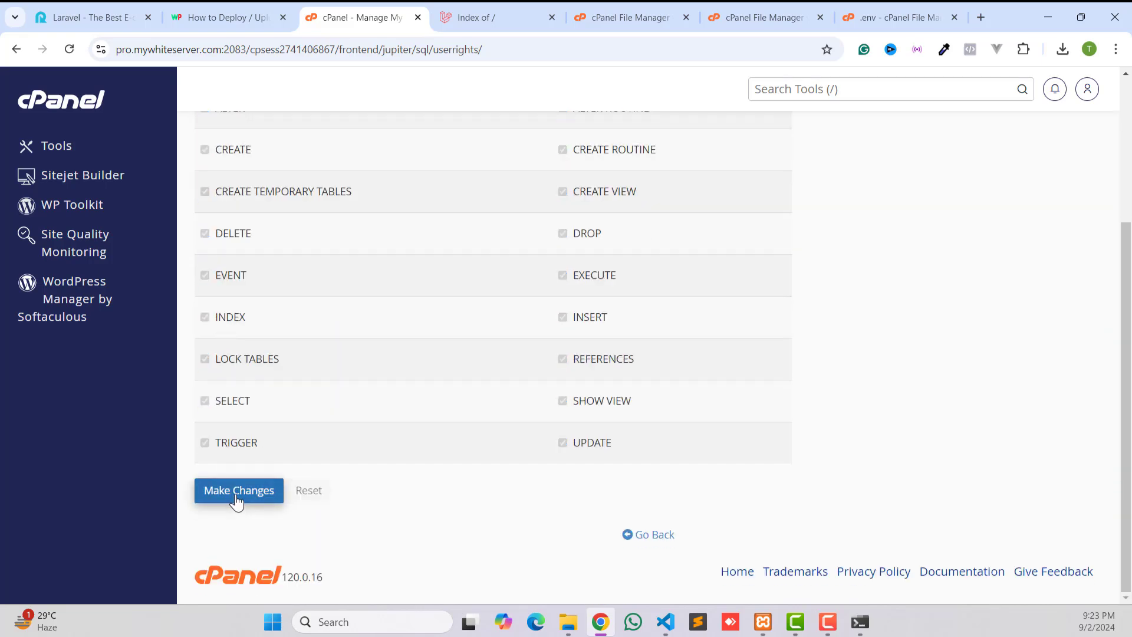
pyautogui.scroll(4, 253, 450)
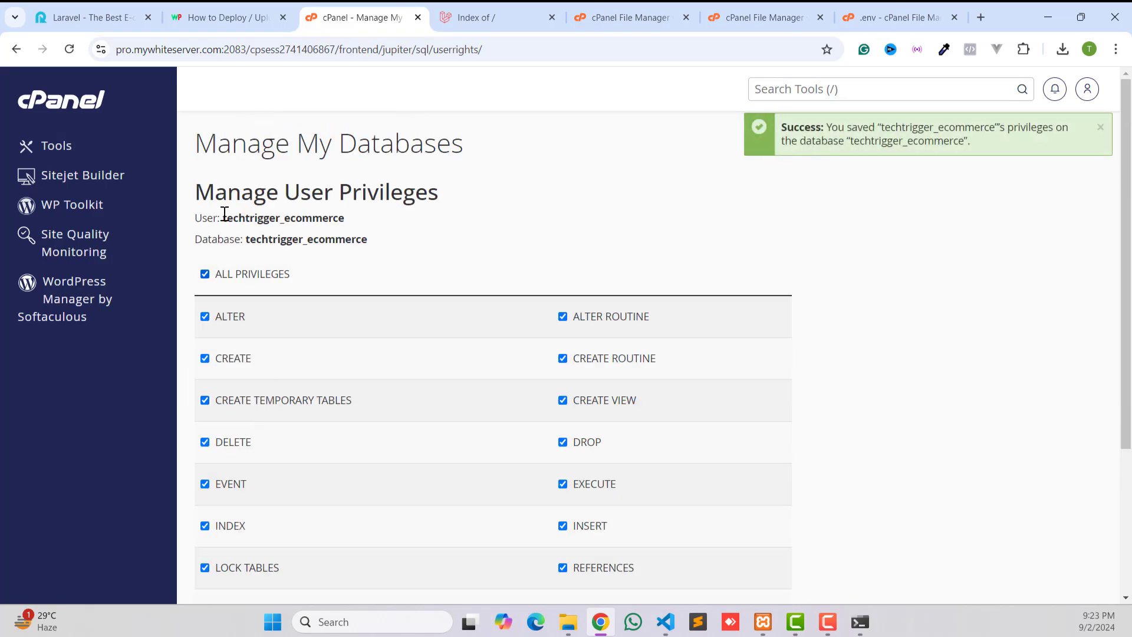
# Paste the database user's password into the browser's address bar to check it and copy it again.
pyautogui.click(189, 49)
pyautogui.hotkey('ctrl', 'v')
pyautogui.moveTo(197, 50); pyautogui.dragTo(126, 51)
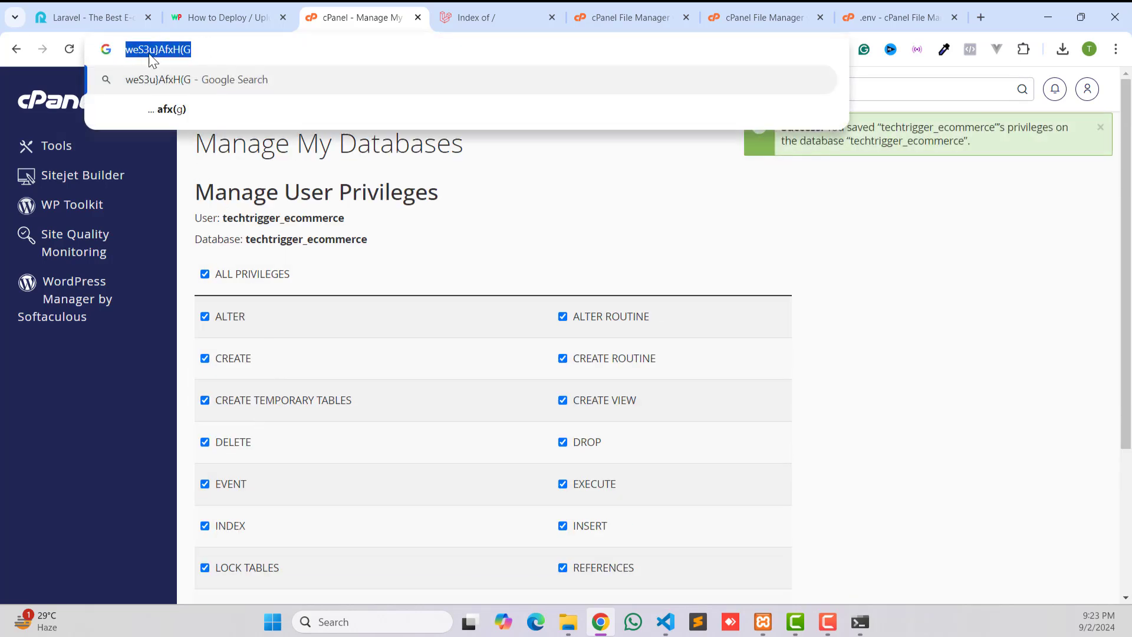
pyautogui.rightClick(160, 55)
pyautogui.click(209, 184)
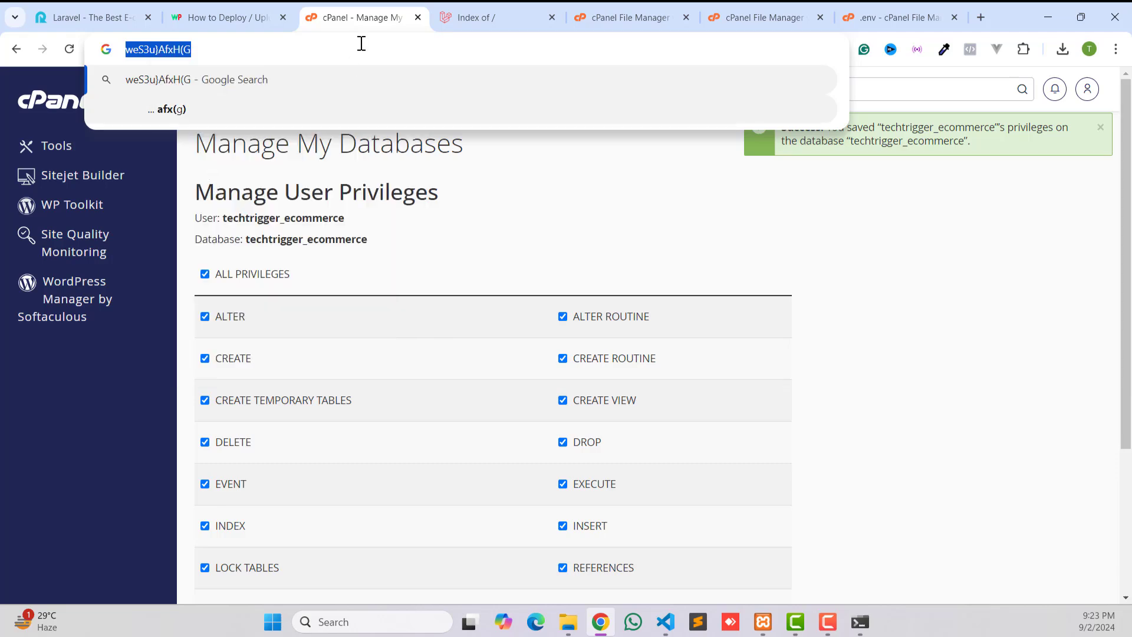
# Return to the open .env file and review the database host and port lines.
pyautogui.click(472, 7)
pyautogui.click(672, 19)
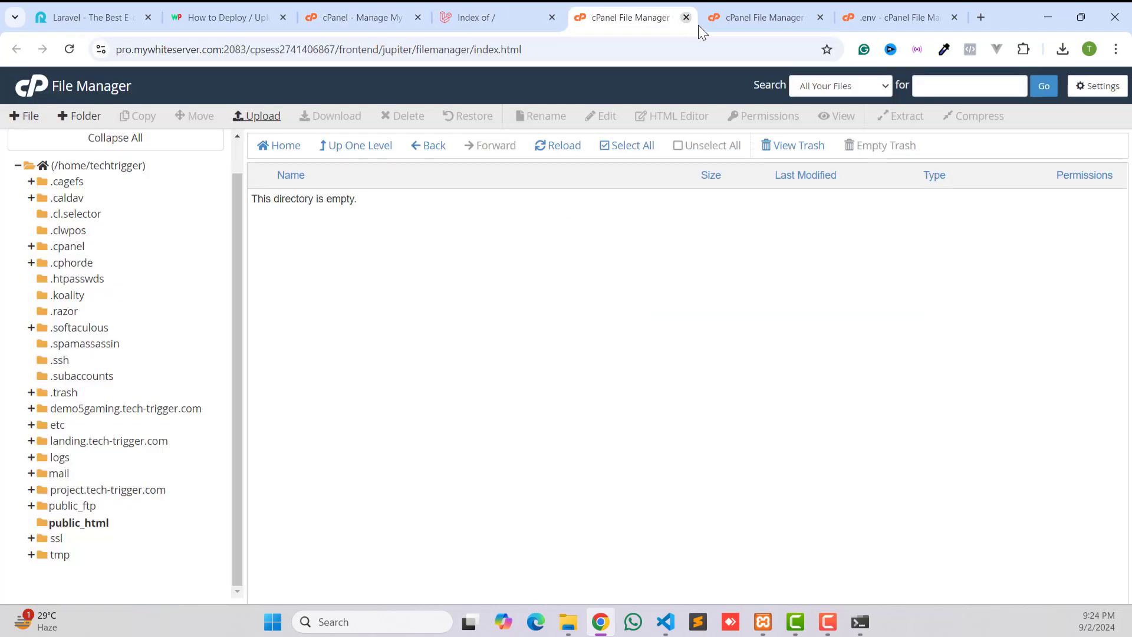
pyautogui.click(749, 19)
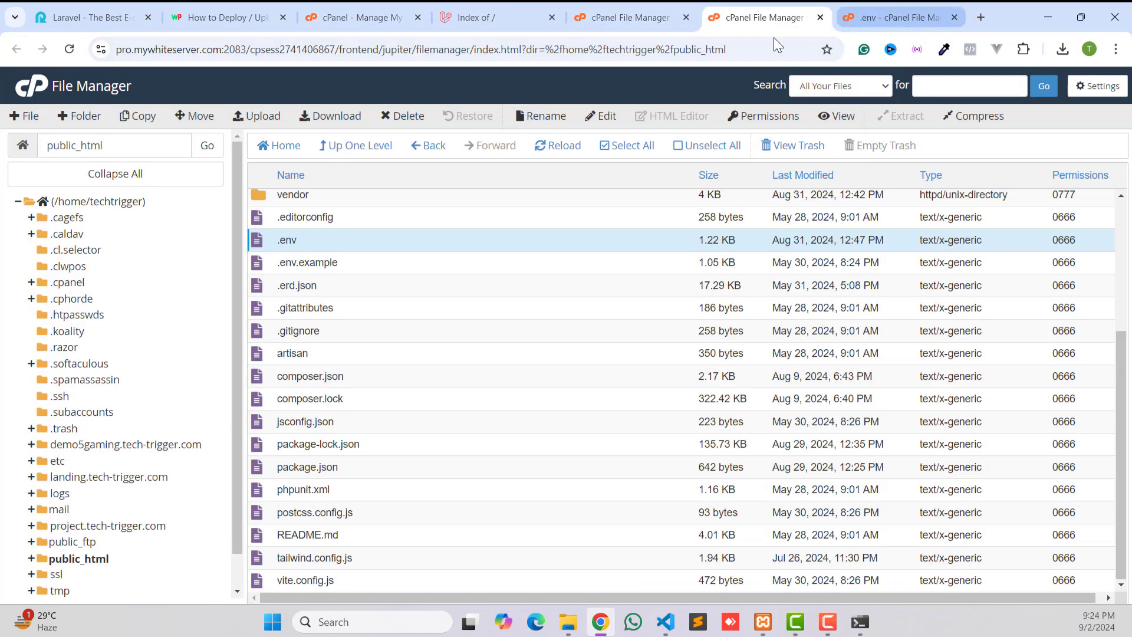
pyautogui.click(883, 13)
pyautogui.click(151, 345)
pyautogui.click(124, 389)
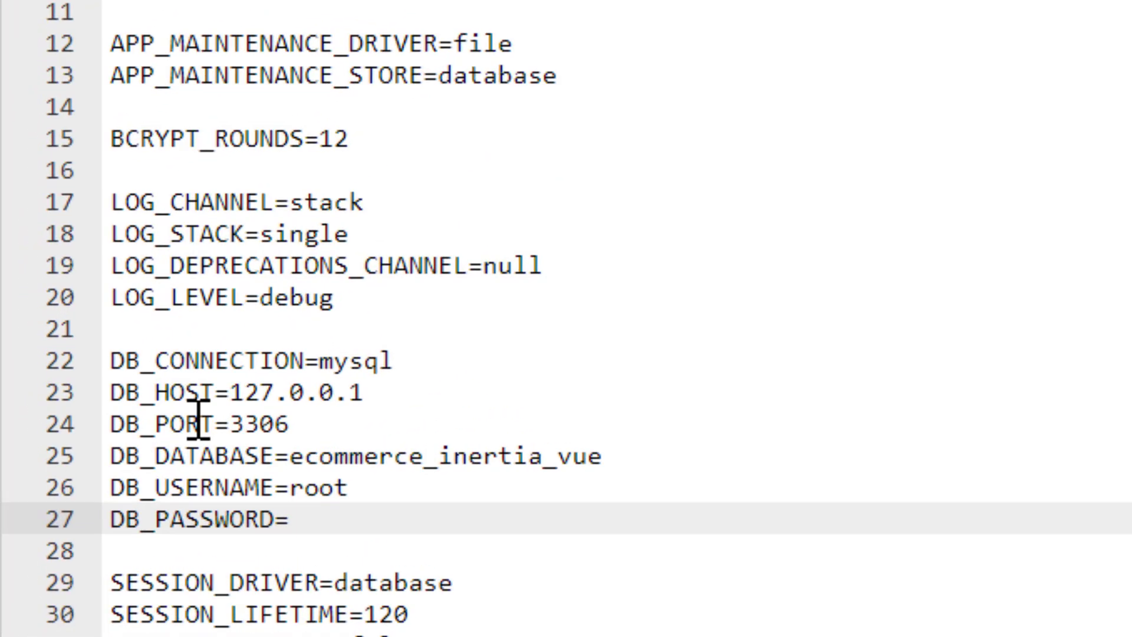
pyautogui.click(69, 354)
pyautogui.click(102, 344)
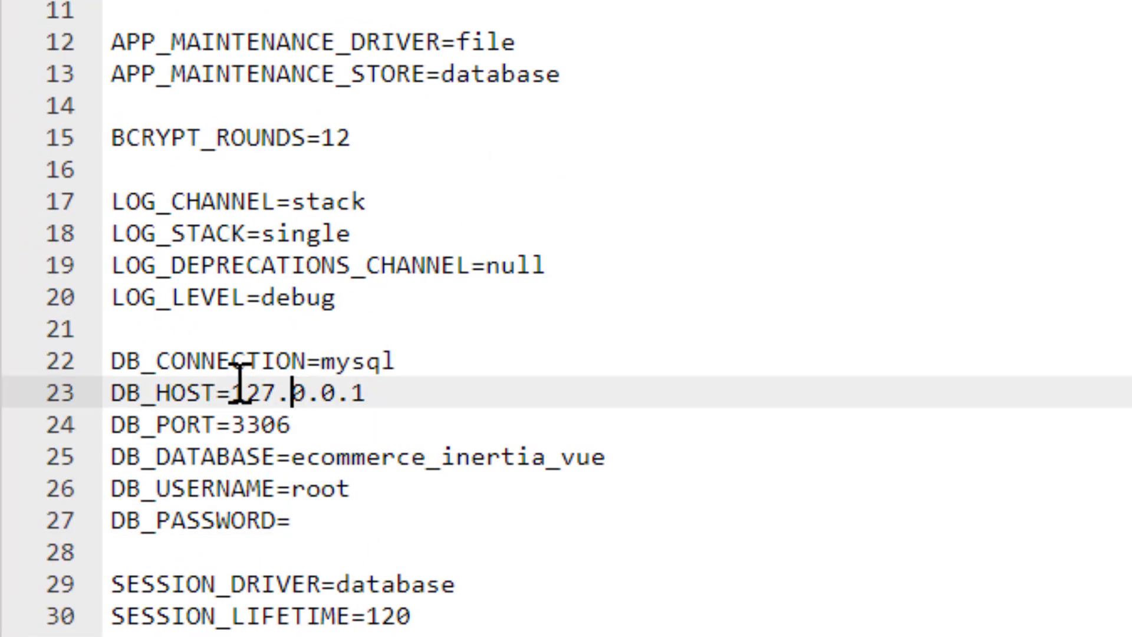
pyautogui.click(180, 393)
pyautogui.click(276, 425)
# Replace the DB_DATABASE value in .env with the copied database user password.
pyautogui.click(156, 463)
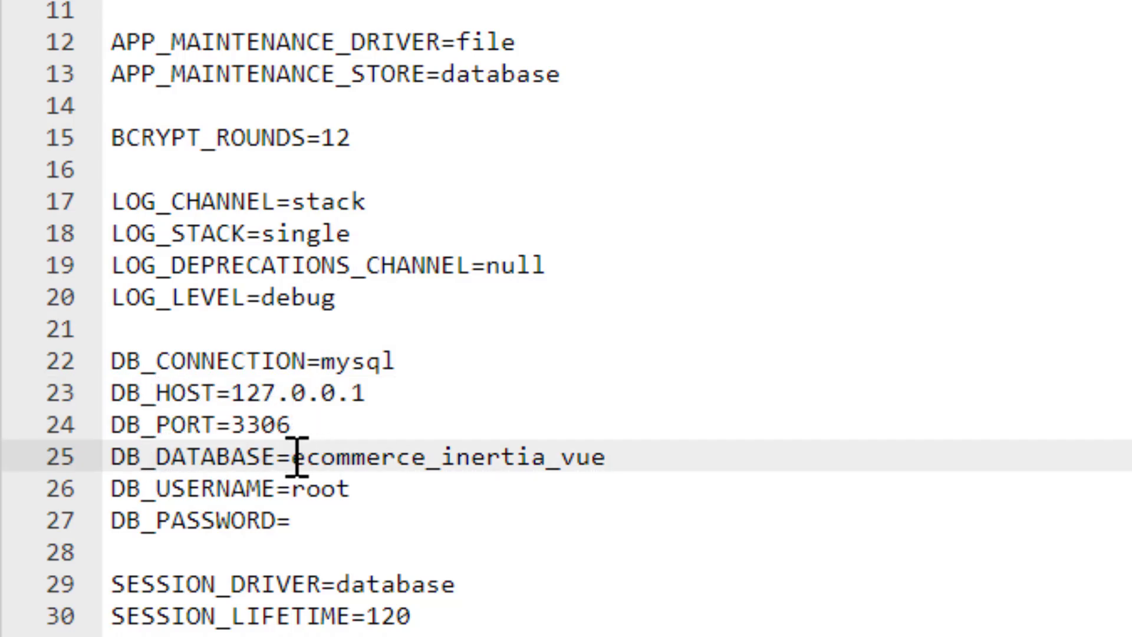
pyautogui.moveTo(295, 457); pyautogui.dragTo(621, 459)
pyautogui.hotkey('ctrl', 'v')
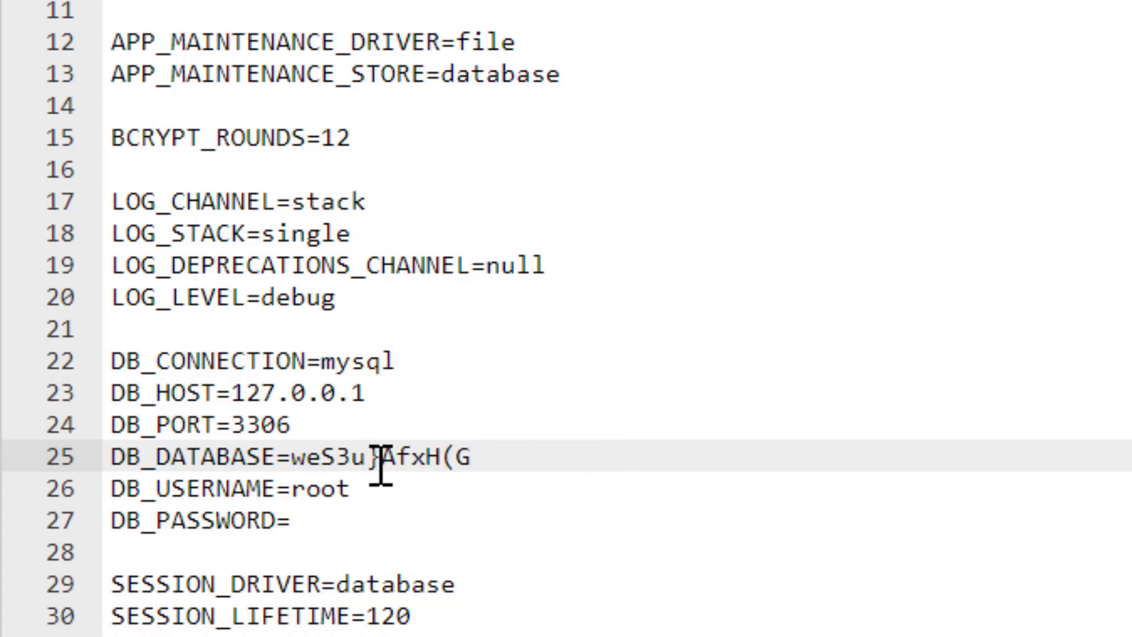
# Paste the copied database user password as the DB_PASSWORD value in .env.
pyautogui.click(325, 517)
pyautogui.hotkey('ctrl', 'v')
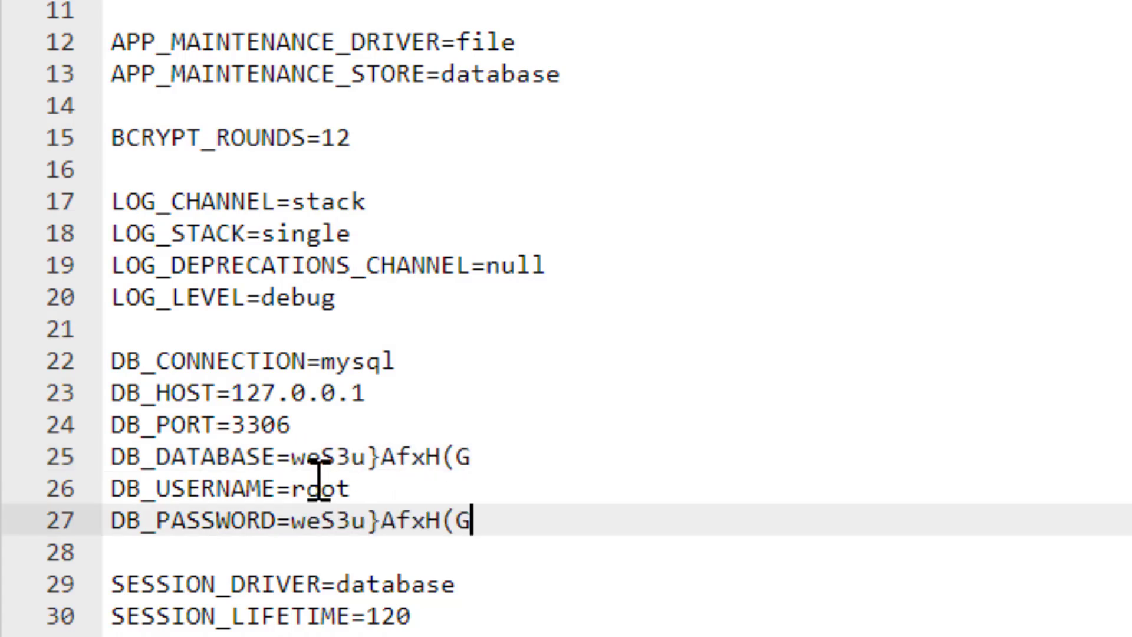
# Copy techtrigger_ecommerce from the user privileges page and set it as both DB_DATABASE and DB_USERNAME in .env.
pyautogui.moveTo(293, 458); pyautogui.dragTo(658, 436)
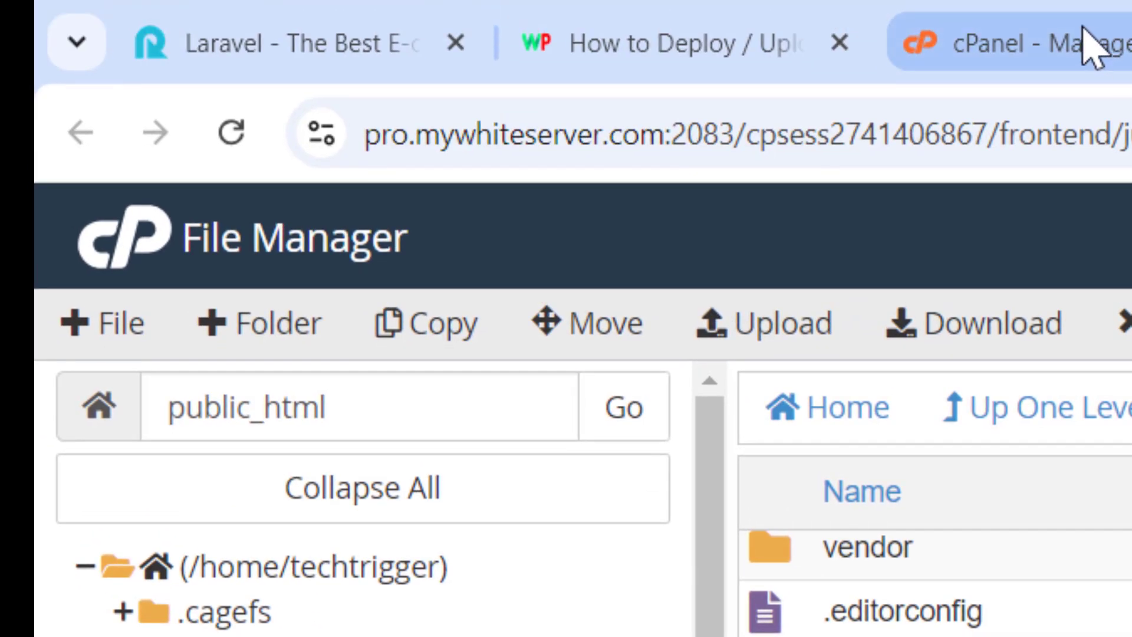
pyautogui.click(1087, 45)
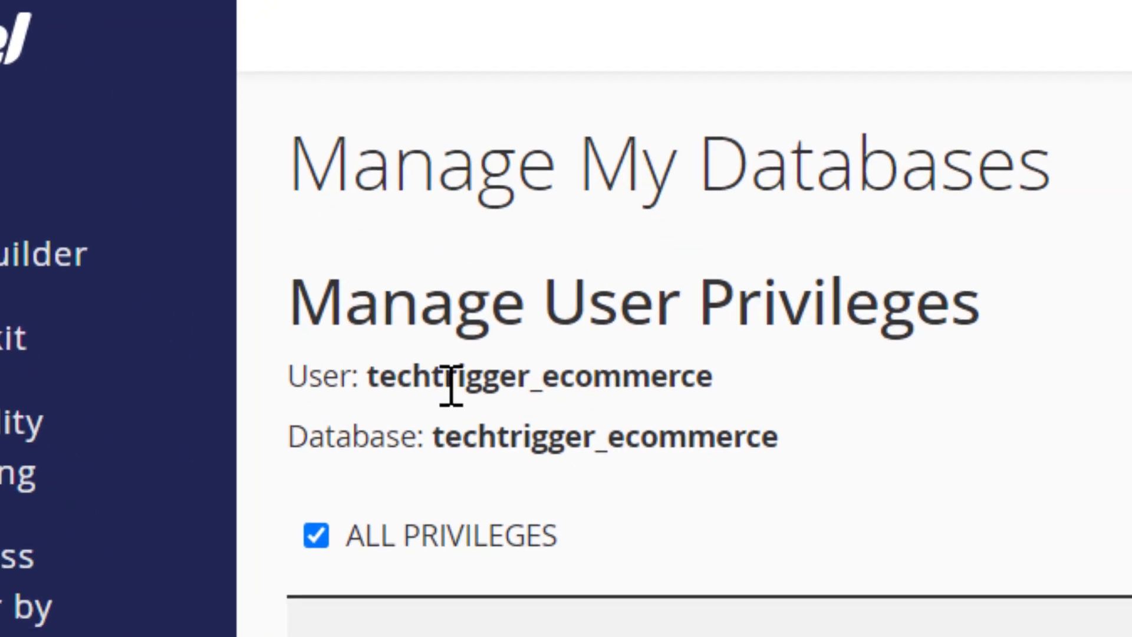
pyautogui.moveTo(610, 568); pyautogui.dragTo(665, 564)
pyautogui.moveTo(395, 352); pyautogui.dragTo(755, 361)
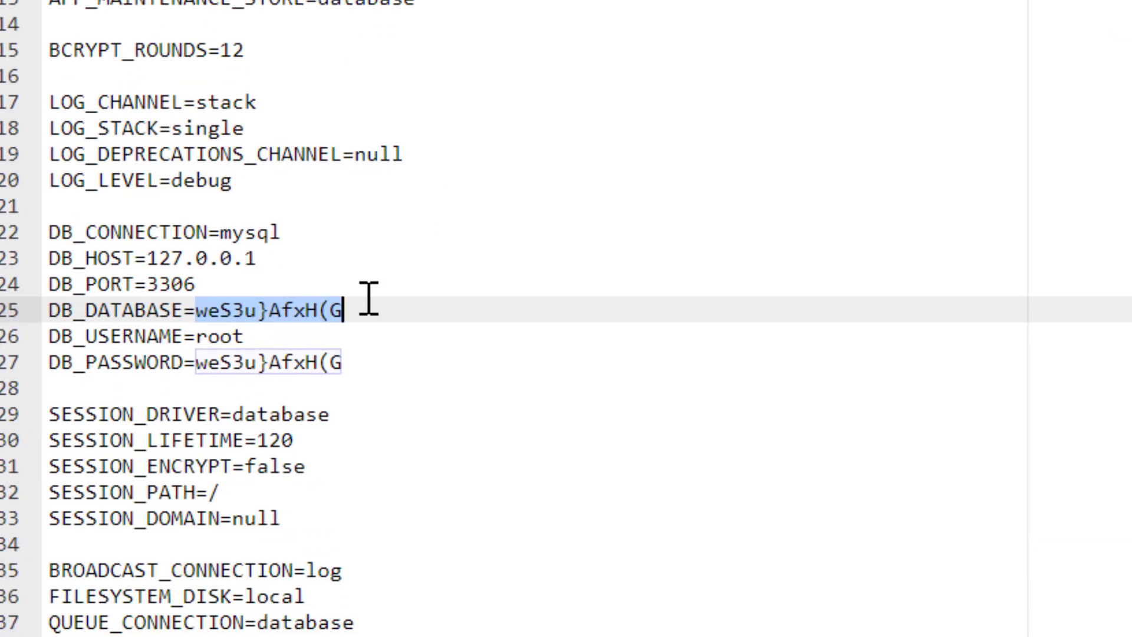
pyautogui.hotkey('ctrl', 'v')
pyautogui.moveTo(195, 336); pyautogui.dragTo(286, 331)
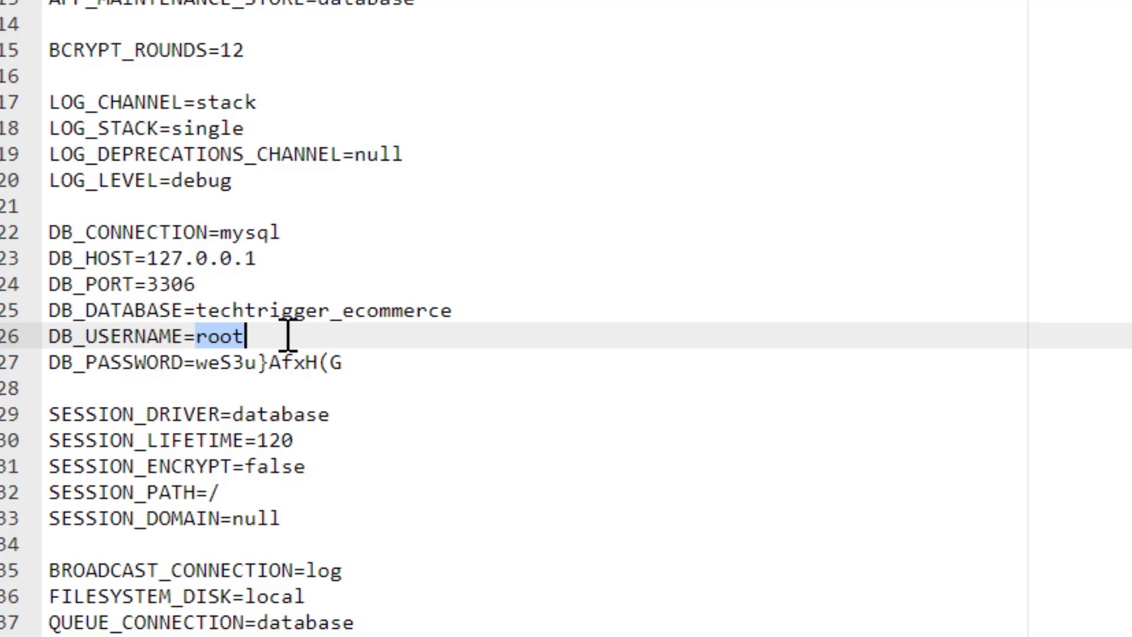
pyautogui.hotkey('ctrl', 'v')
# Check the database name, username and password lines, and save the .env file.
pyautogui.click(355, 311)
pyautogui.click(271, 313)
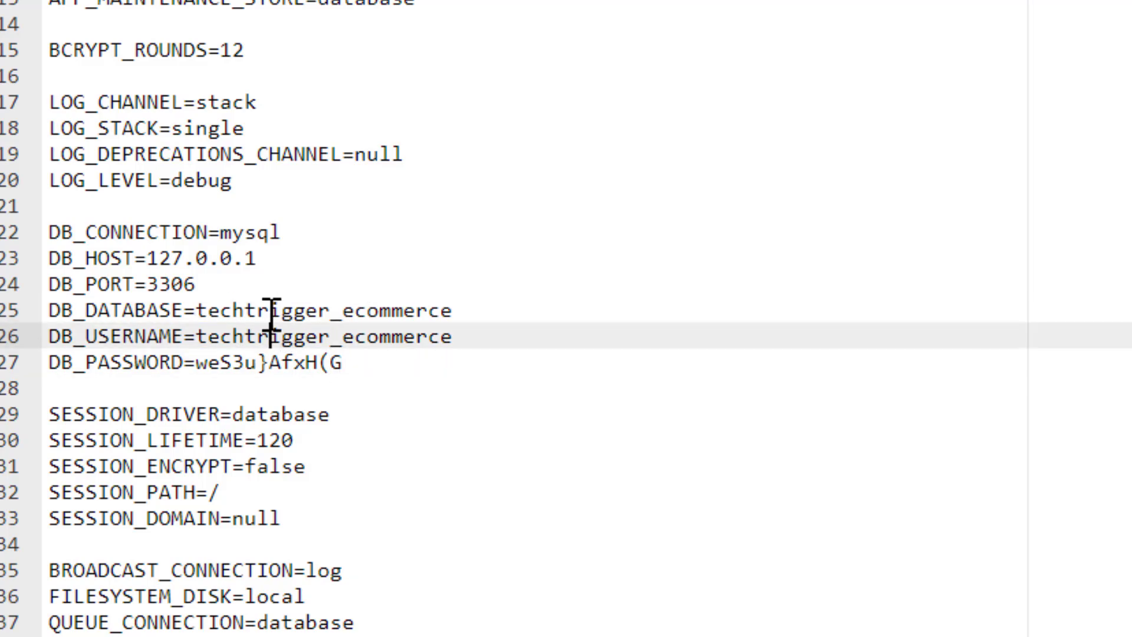
pyautogui.click(283, 359)
pyautogui.click(328, 384)
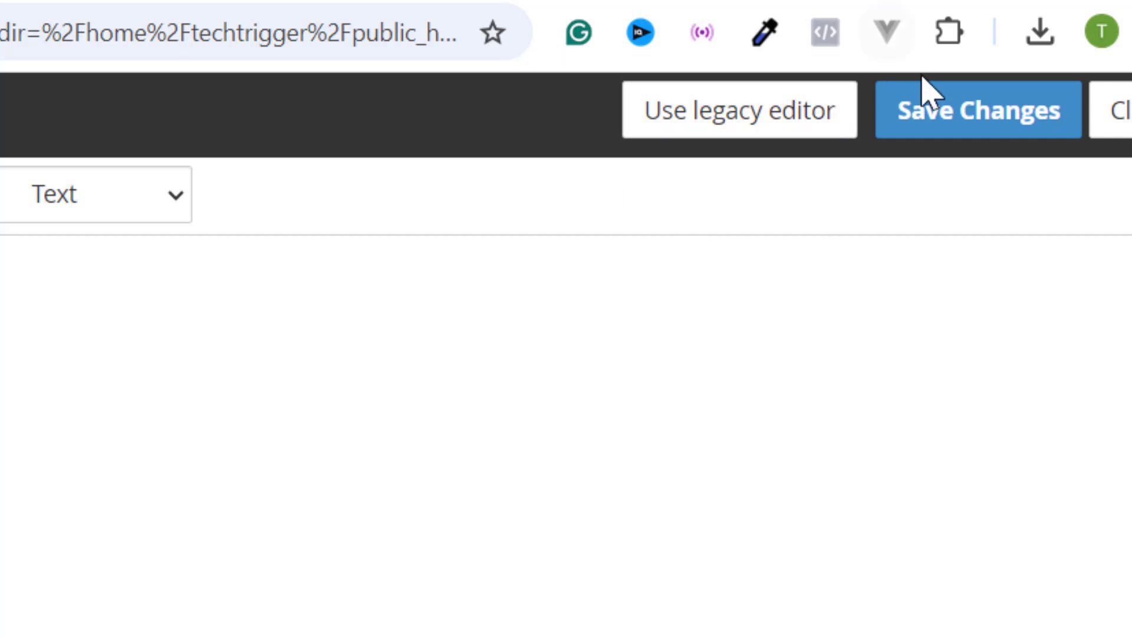
pyautogui.click(930, 129)
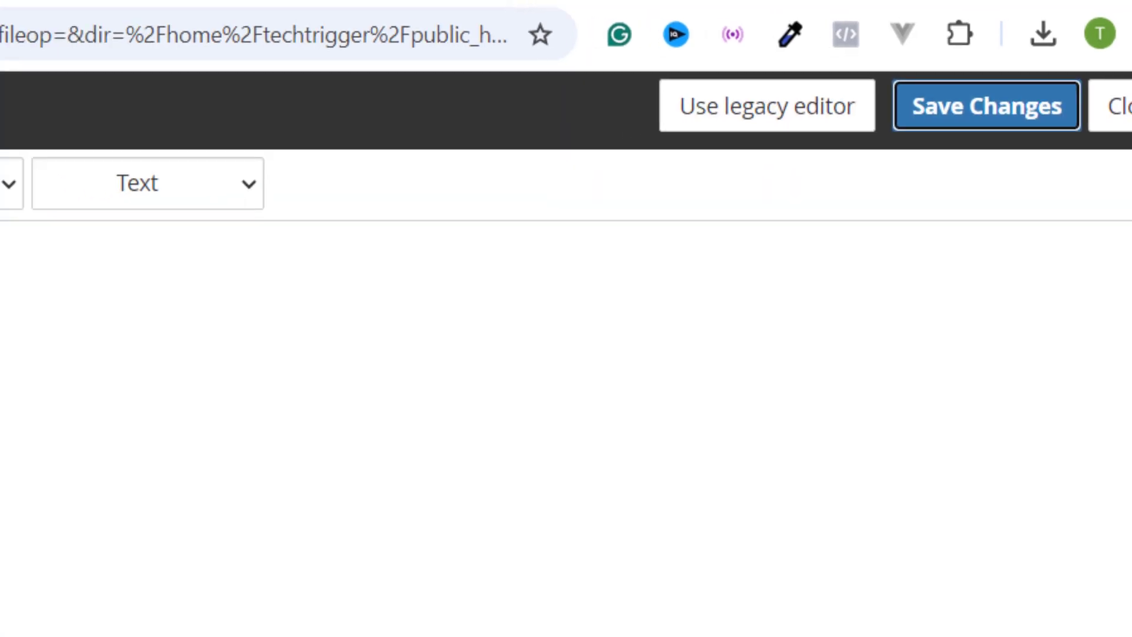
pyautogui.click(178, 394)
pyautogui.hotkey('ctrl', 's')
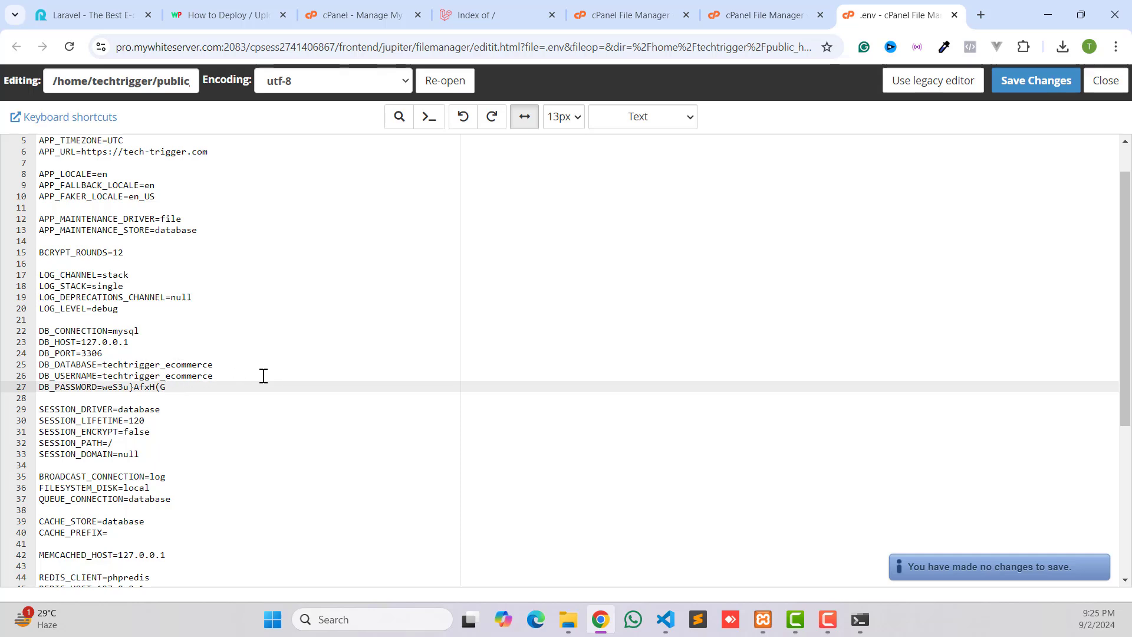
# Return to the main cPanel tools page and open phpMyAdmin from its database tools.
pyautogui.click(360, 9)
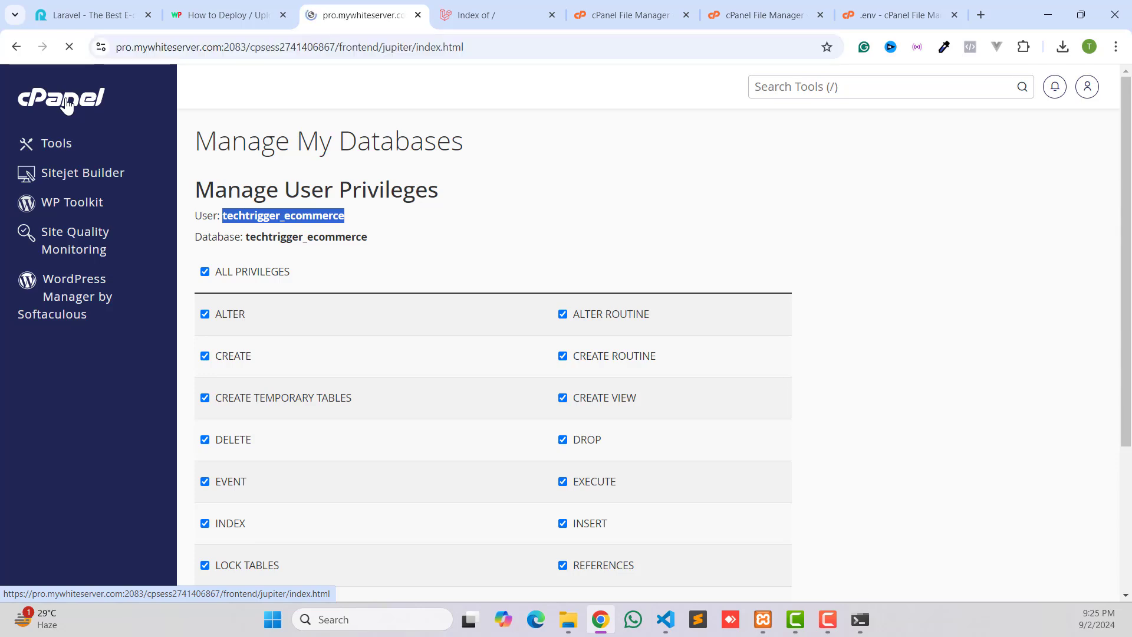
pyautogui.scroll(-4, 282, 331)
pyautogui.scroll(-1, 281, 324)
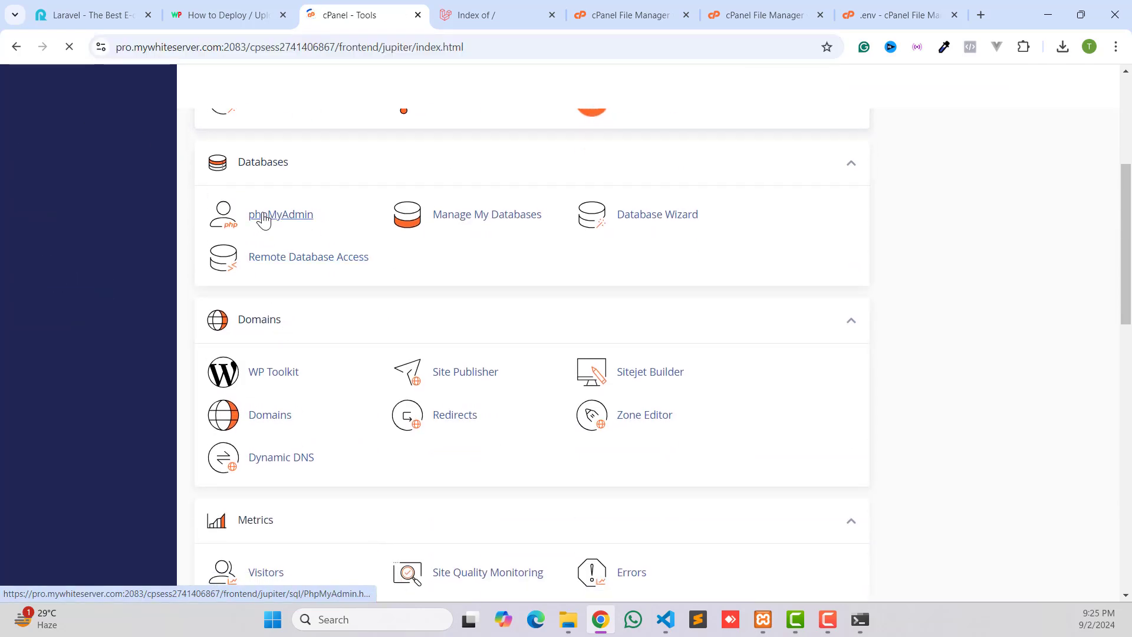
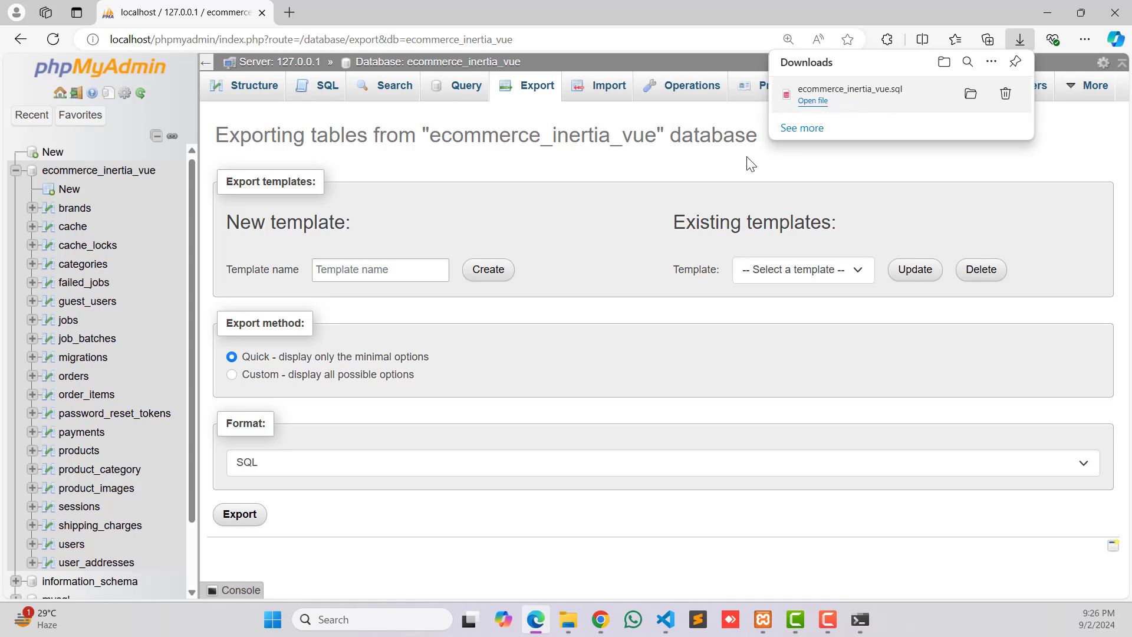
# Switch to the hosted phpMyAdmin in Chrome and open the import page for the techtrigger_ecommerce database.
pyautogui.click(600, 619)
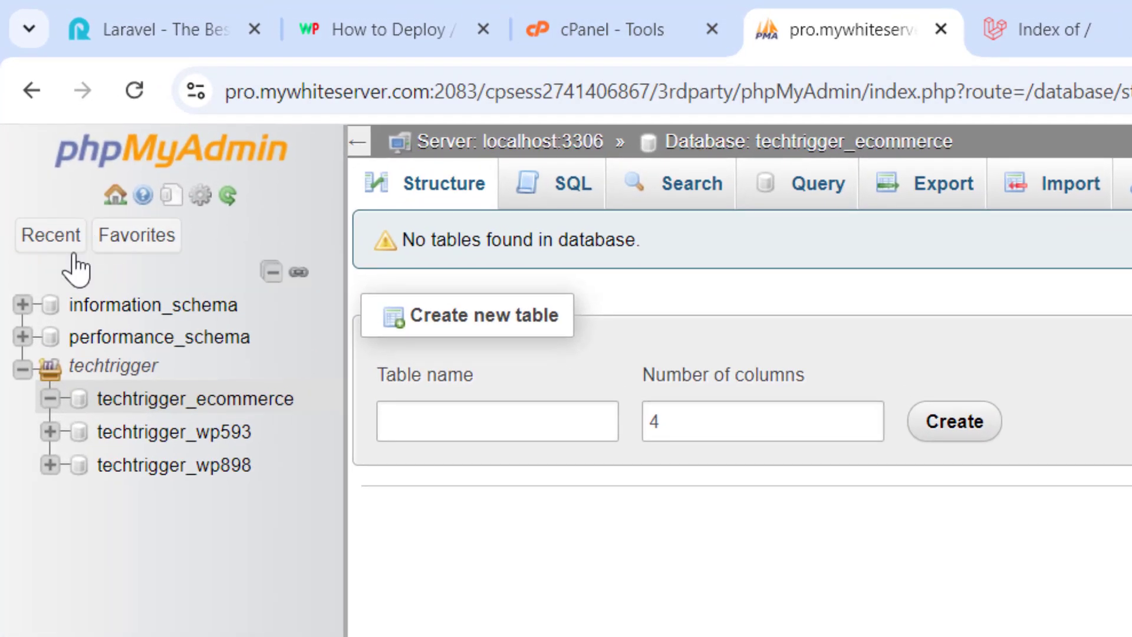
pyautogui.click(94, 408)
pyautogui.click(1073, 184)
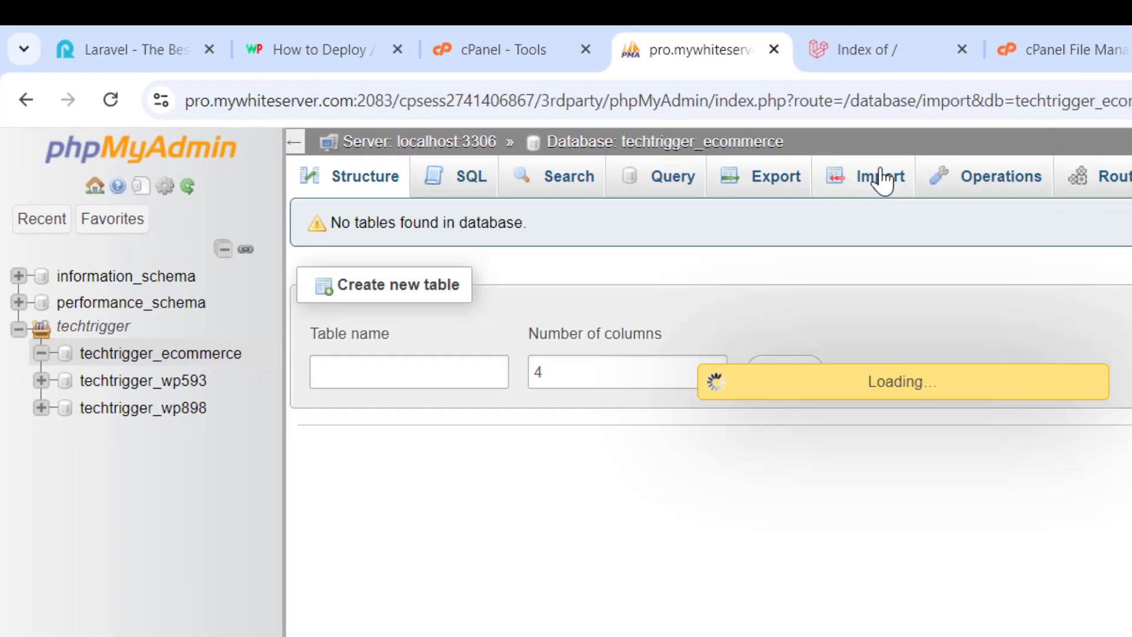
# Import ecommerce_inertia_vue.sql from the Downloads folder into techtrigger_ecommerce and look through the imported tables.
pyautogui.click(481, 470)
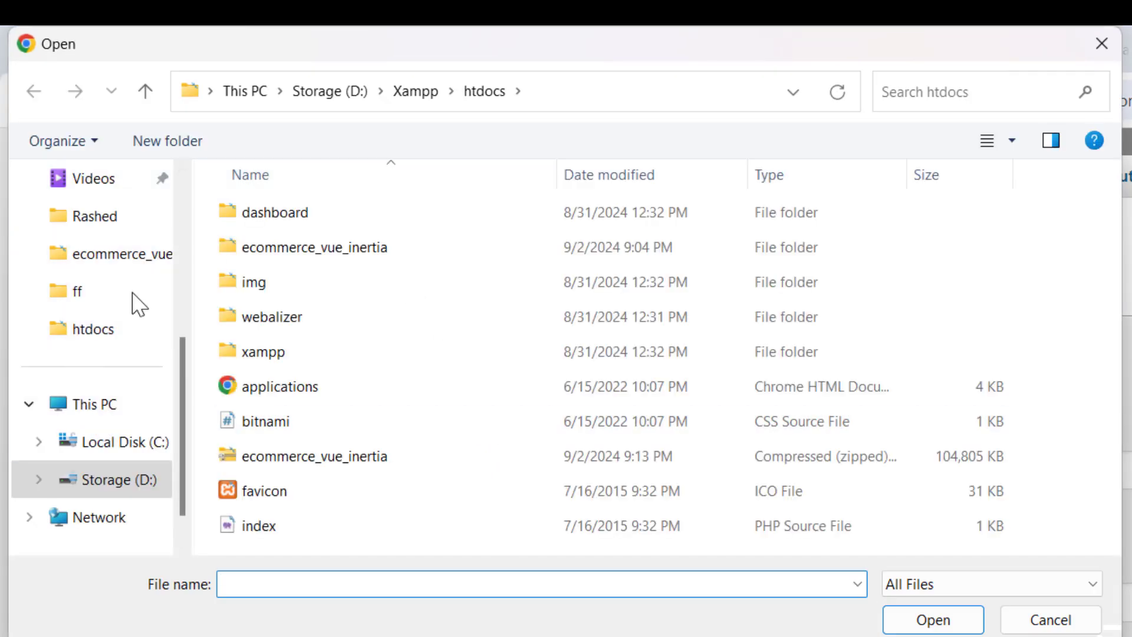
pyautogui.scroll(5, 101, 245)
pyautogui.click(82, 377)
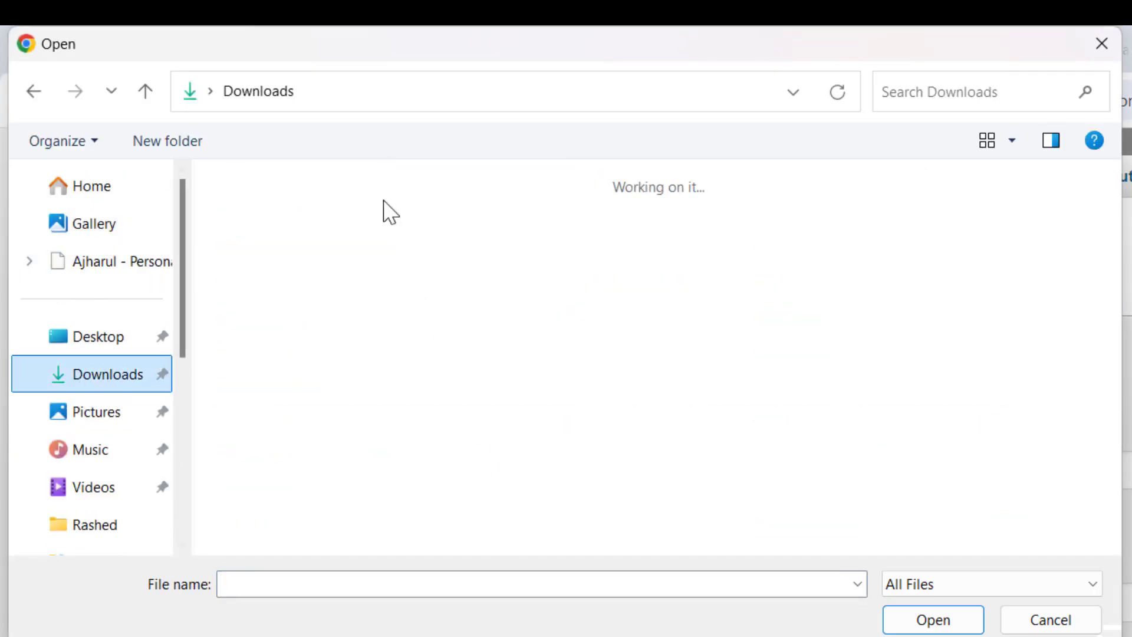
pyautogui.click(223, 252)
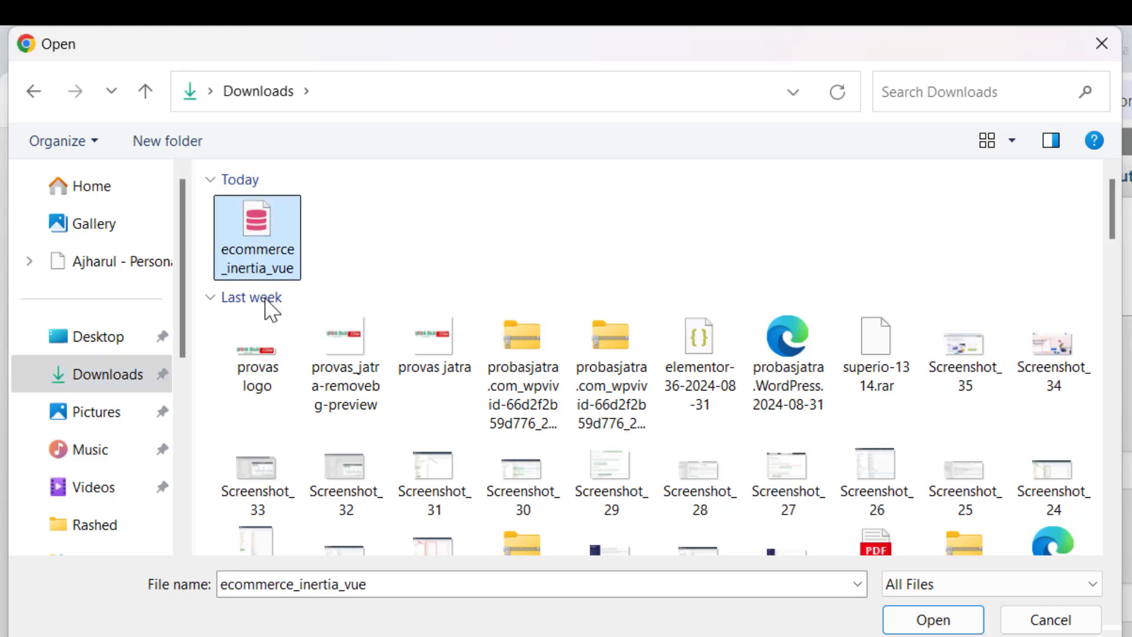
pyautogui.click(932, 619)
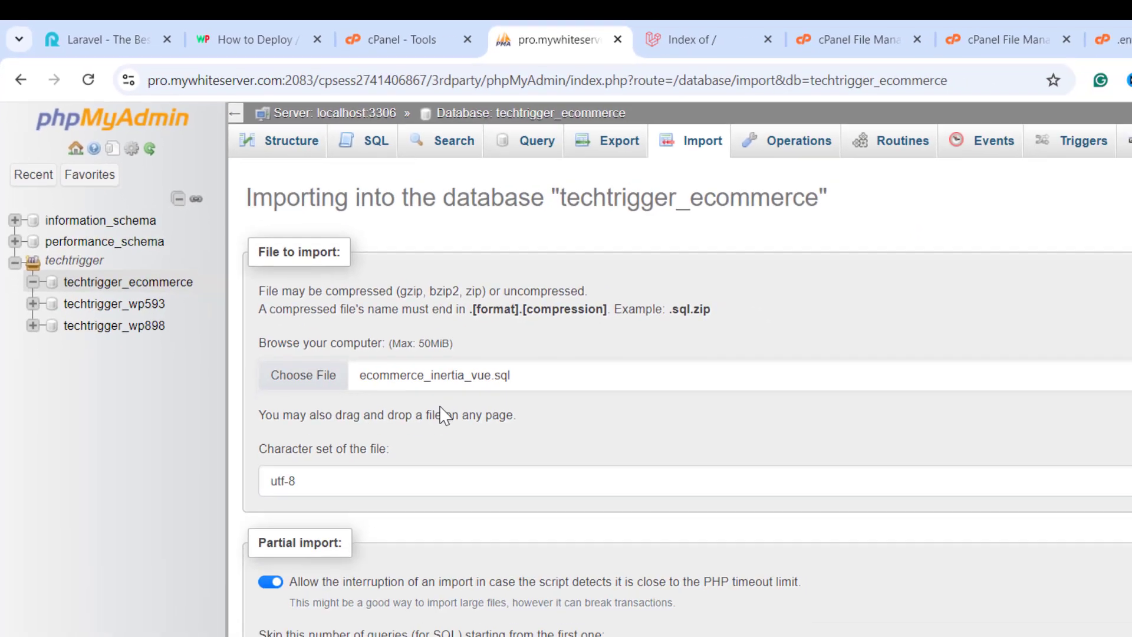
pyautogui.scroll(-7, 443, 415)
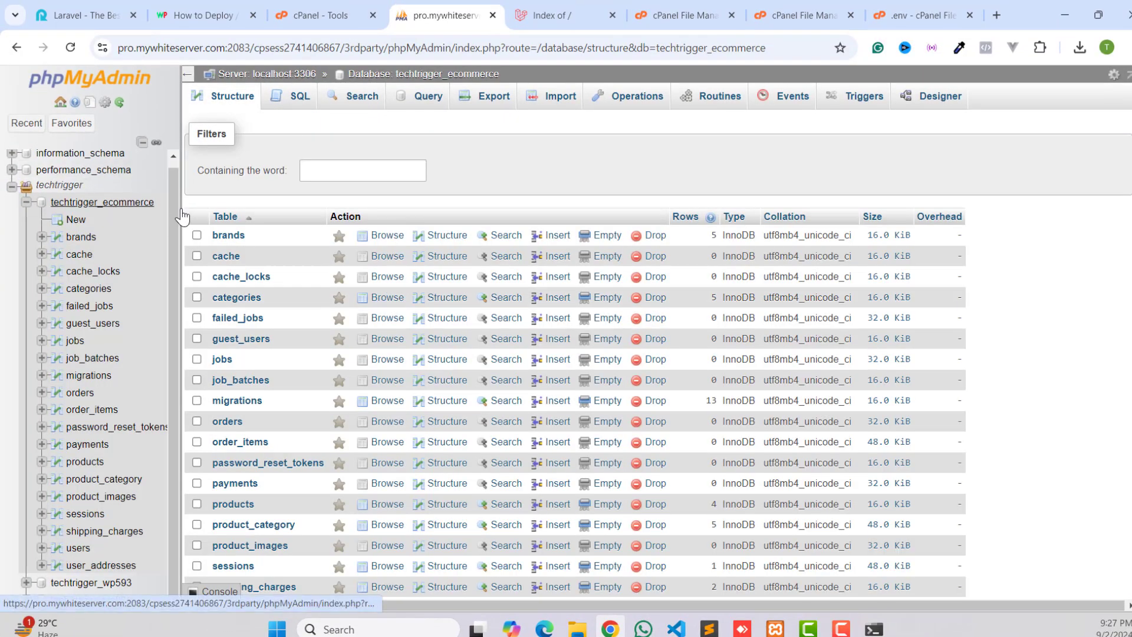
pyautogui.scroll(-5, 283, 259)
pyautogui.scroll(2, 249, 349)
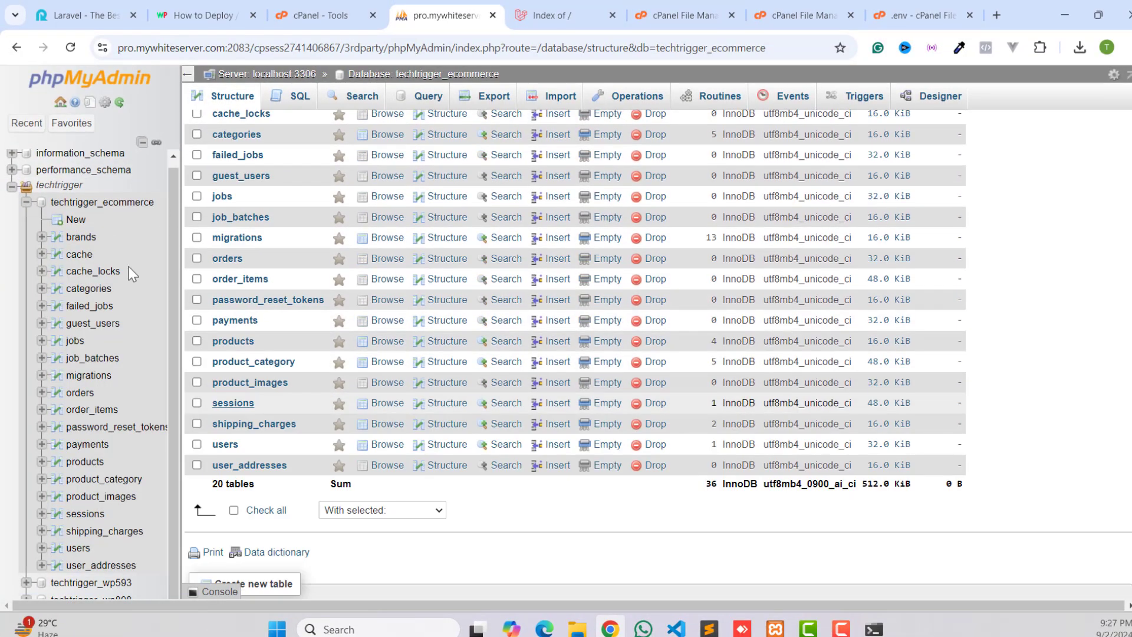
pyautogui.scroll(3, 129, 266)
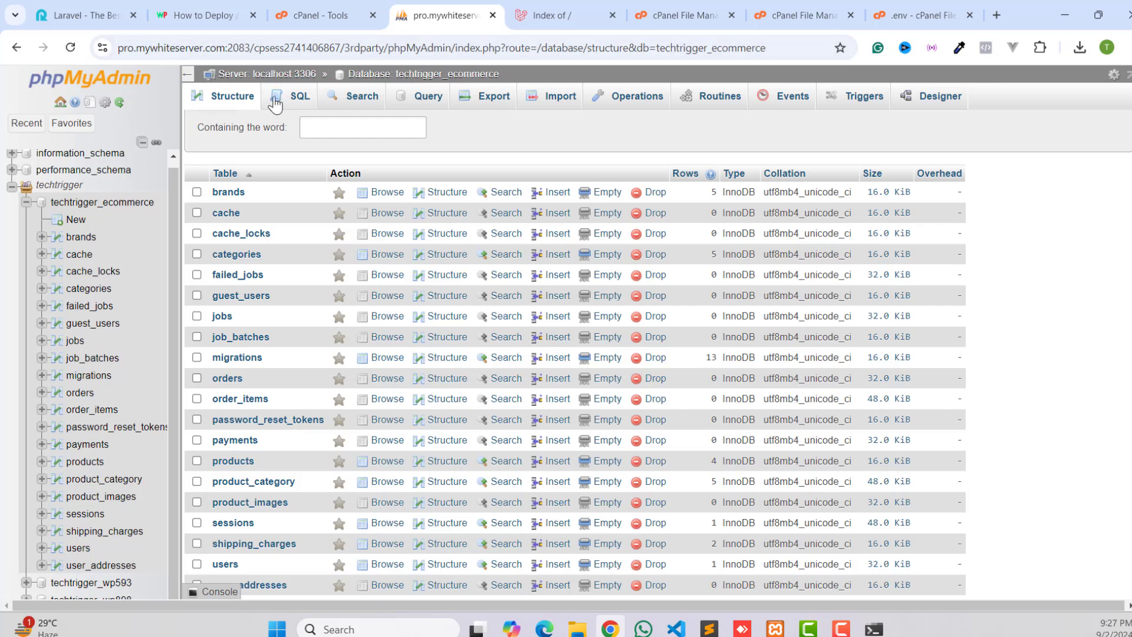
# Reload tech-trigger.com and examine what the site's root page serves.
pyautogui.click(550, 2)
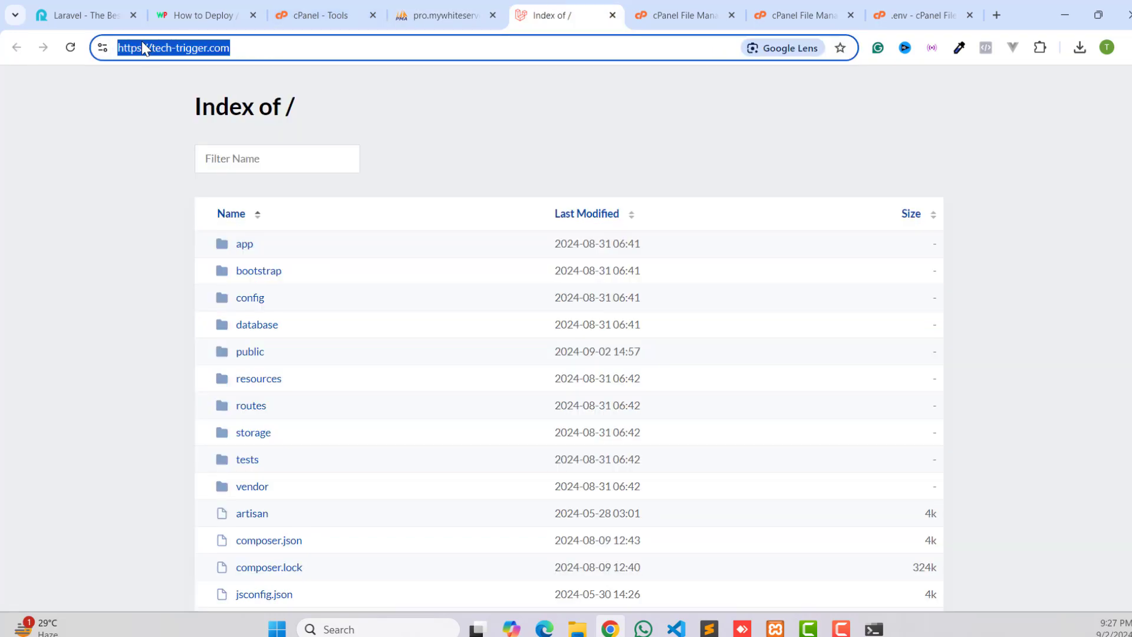
pyautogui.click(71, 48)
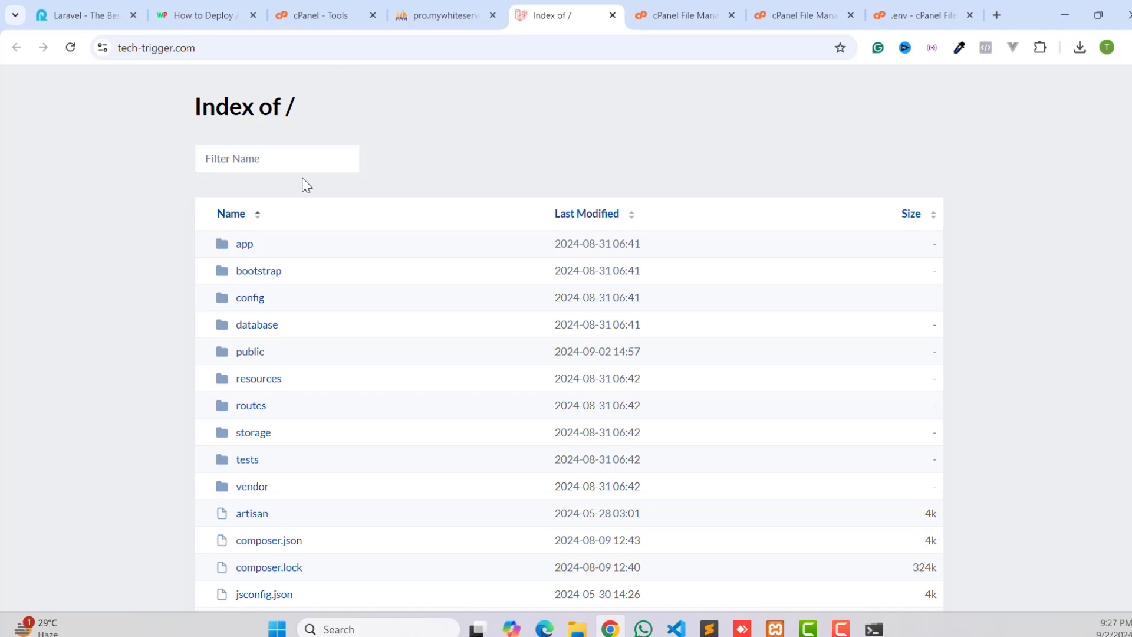
pyautogui.scroll(-3, 291, 308)
pyautogui.scroll(2, 271, 301)
pyautogui.scroll(-3, 274, 247)
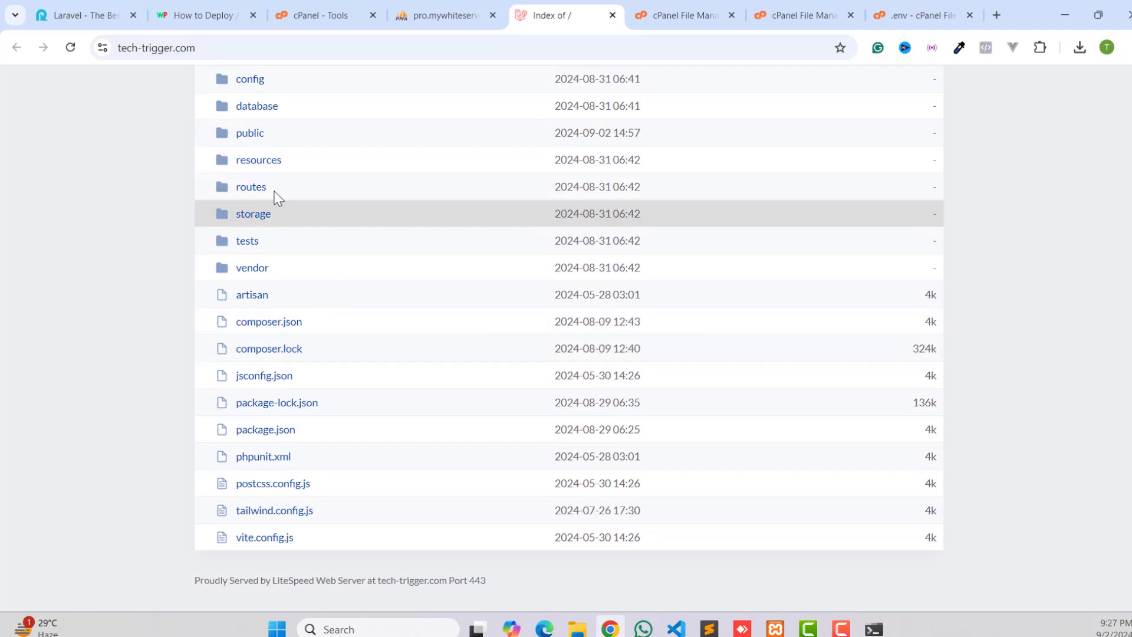
pyautogui.scroll(3, 277, 198)
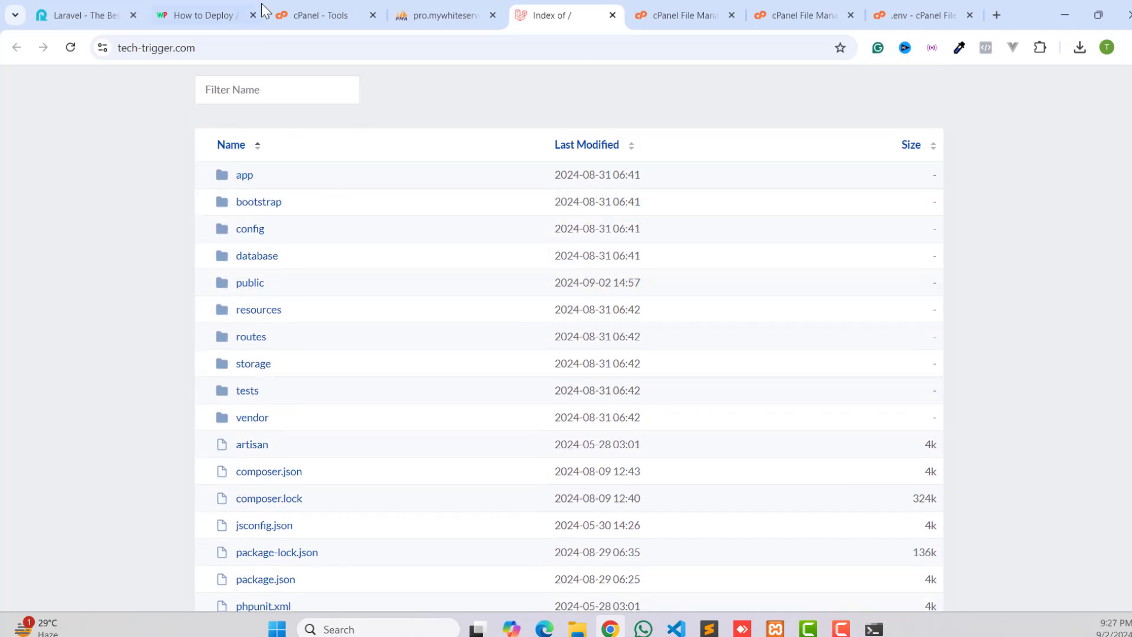
# Return to File Manager, close its duplicate browser tab and load the contents of the public_html folder.
pyautogui.click(323, 15)
pyautogui.click(442, 15)
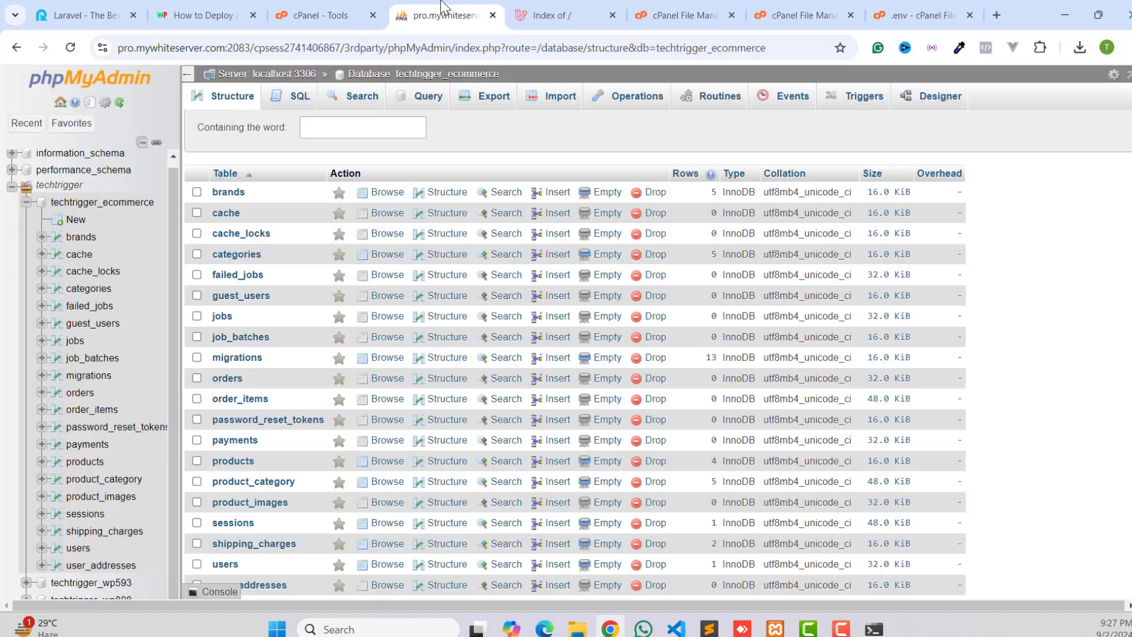
pyautogui.click(726, 5)
pyautogui.click(850, 14)
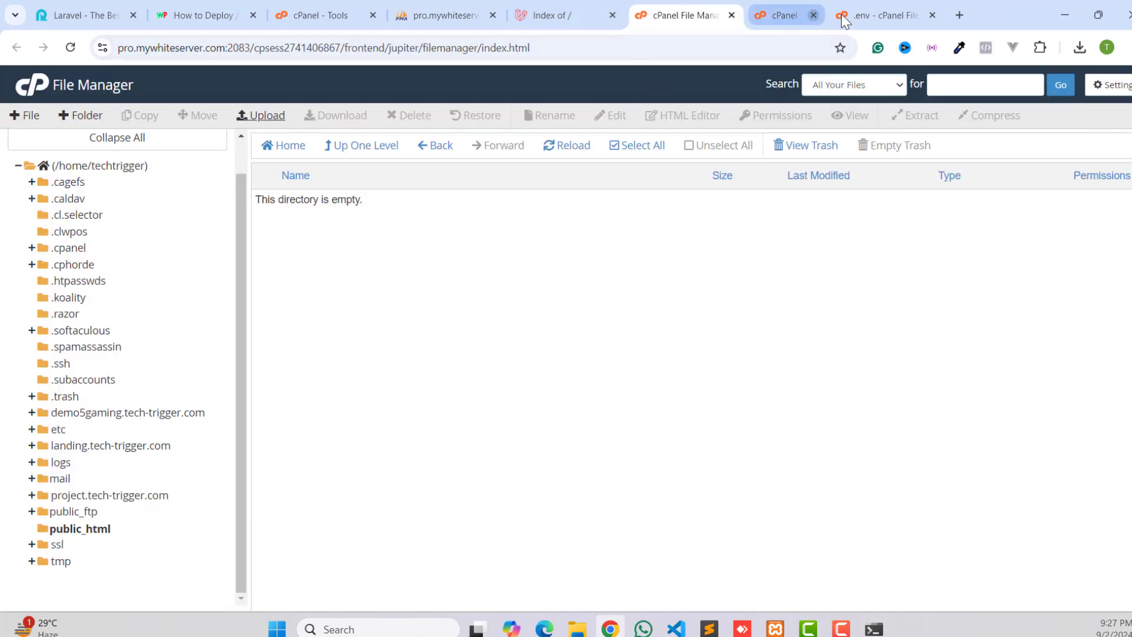
pyautogui.click(67, 532)
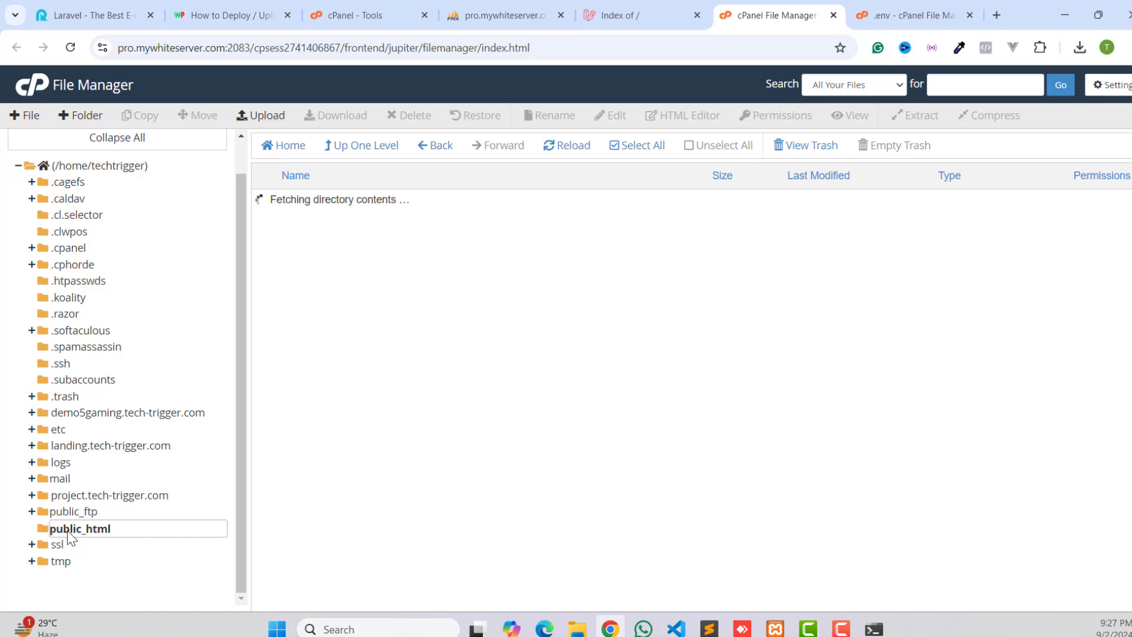
pyautogui.scroll(-3, 318, 309)
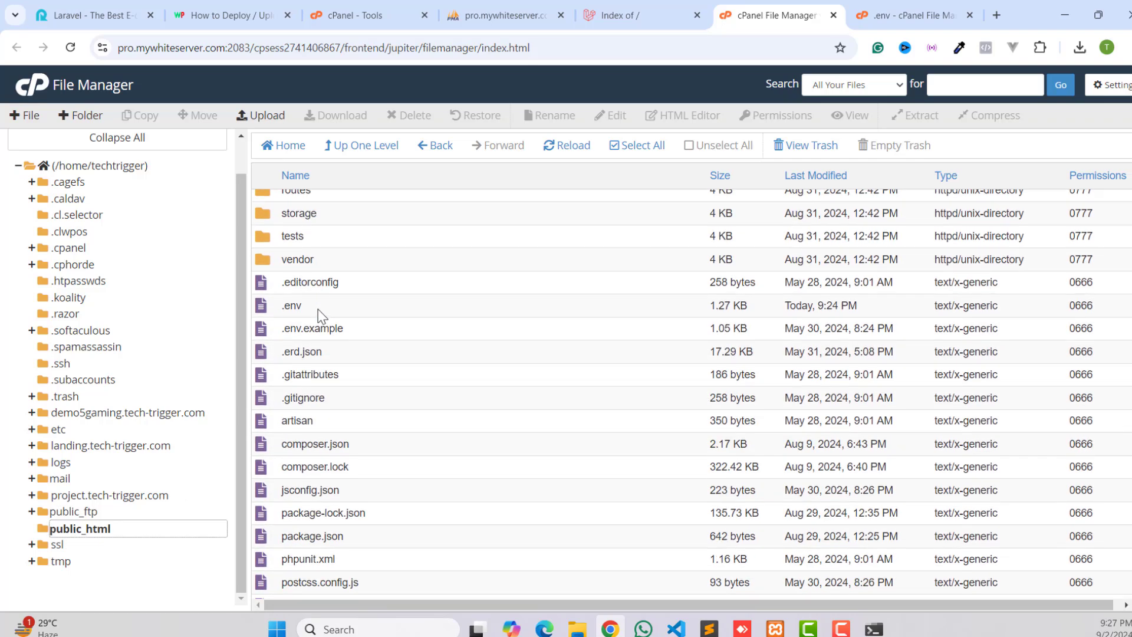
pyautogui.scroll(3, 317, 309)
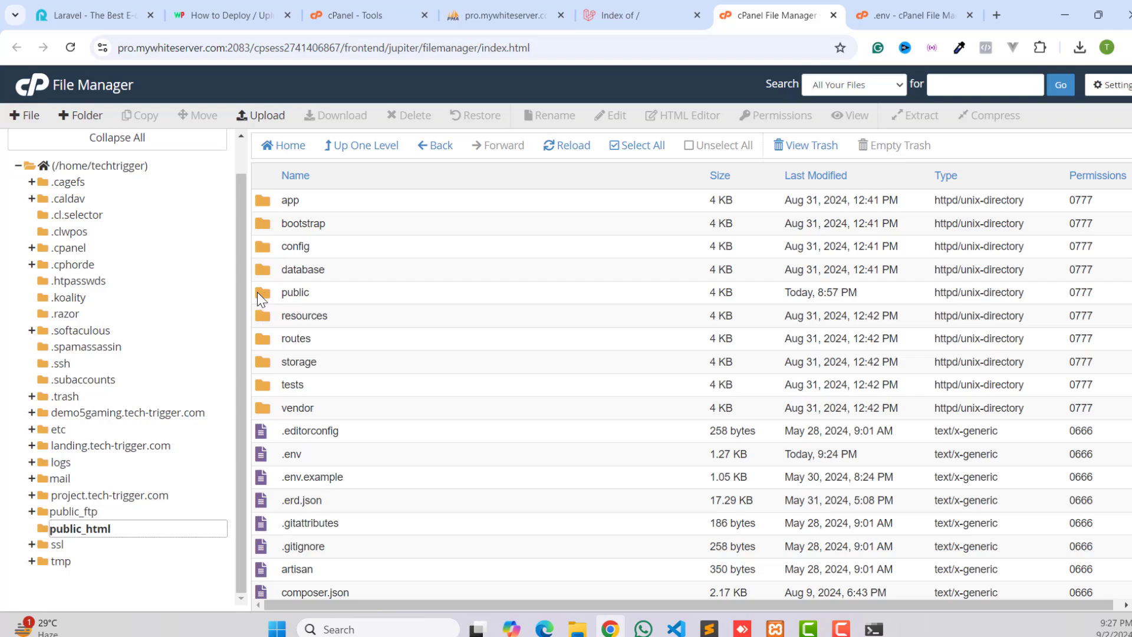
# Move everything inside public_html/public, including hidden files, up to /public_html/.
pyautogui.doubleClick(257, 292)
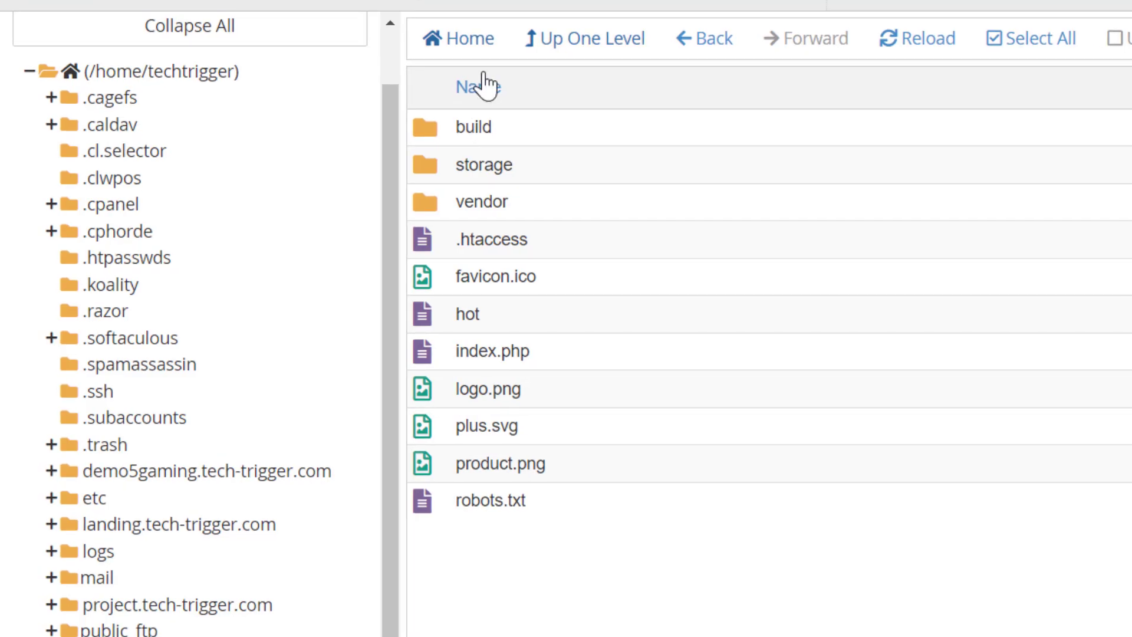
pyautogui.click(357, 148)
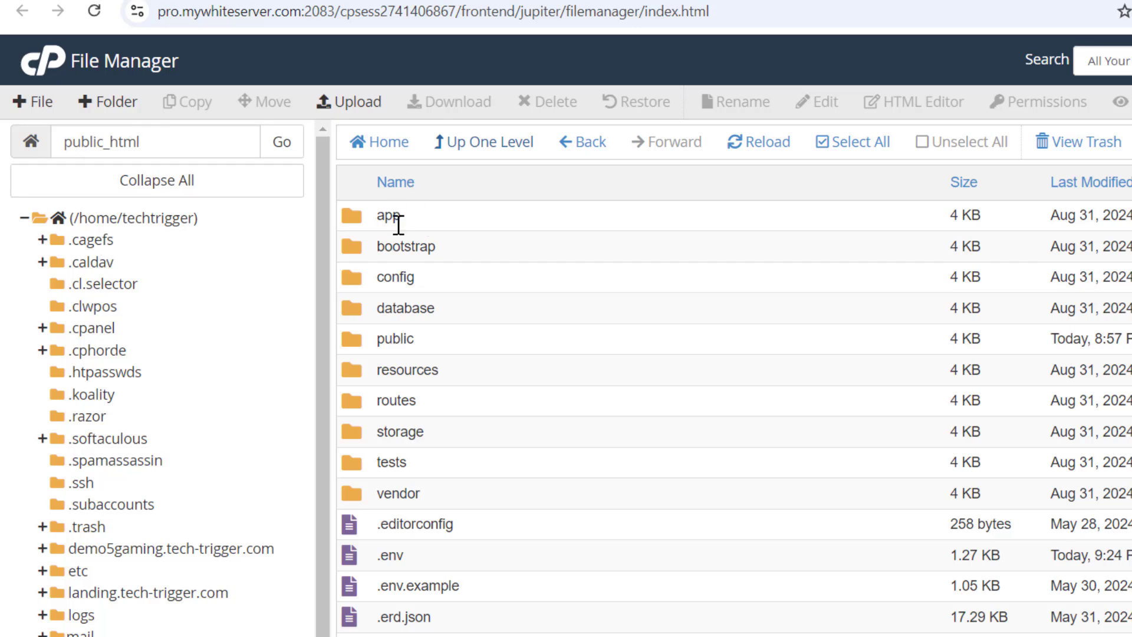
pyautogui.doubleClick(352, 341)
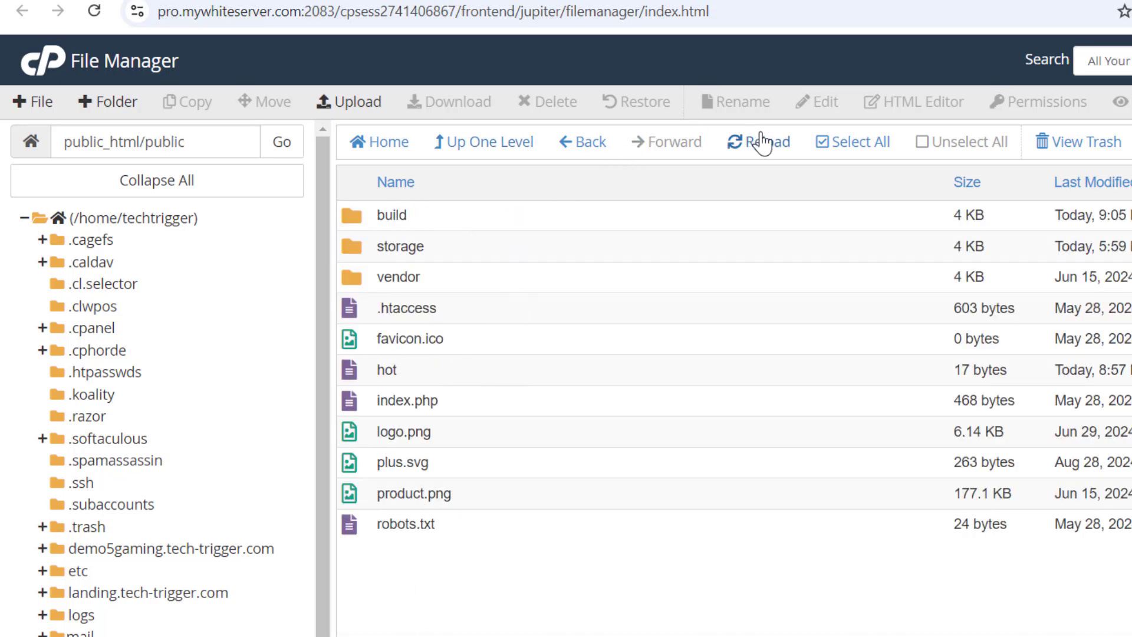
pyautogui.click(848, 145)
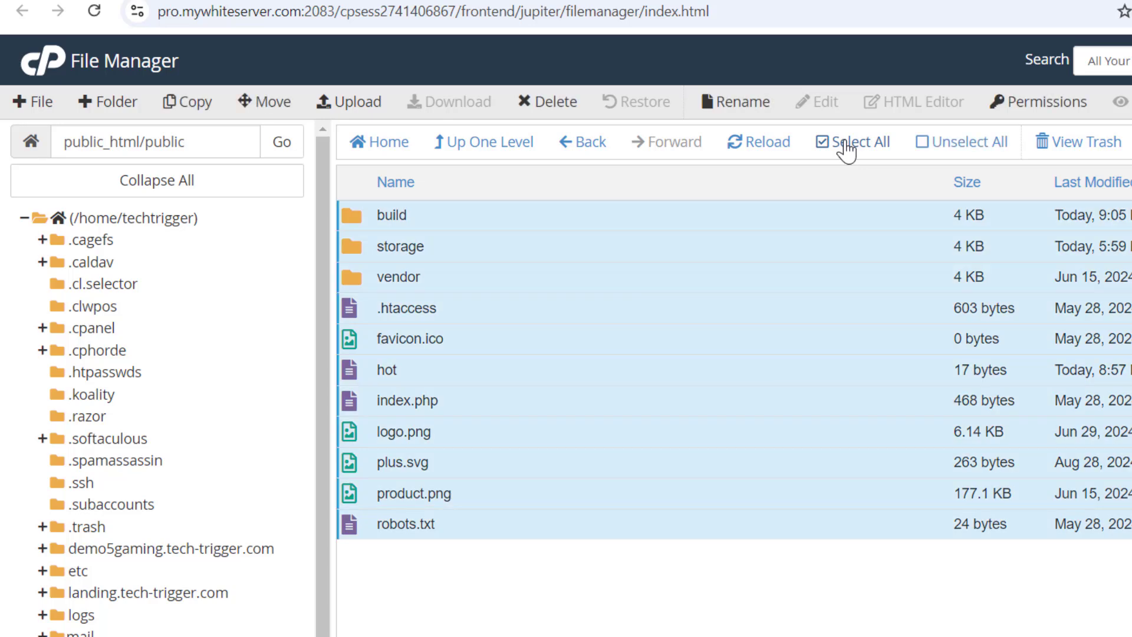
pyautogui.rightClick(441, 239)
pyautogui.click(474, 249)
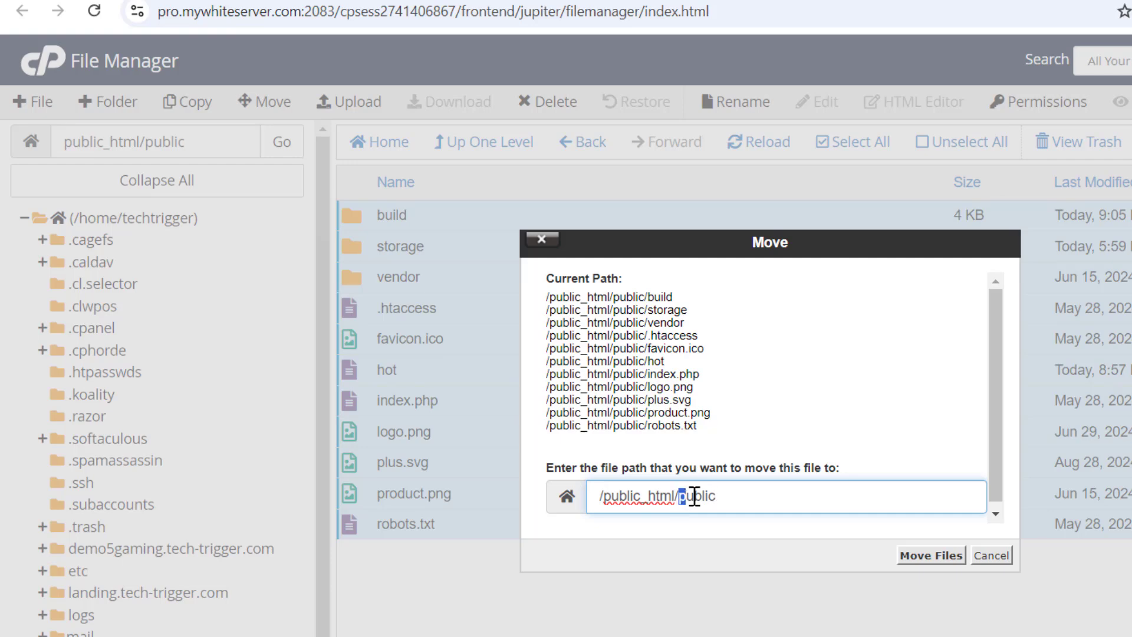
pyautogui.moveTo(695, 496); pyautogui.dragTo(717, 495)
pyautogui.press('BackSpace')
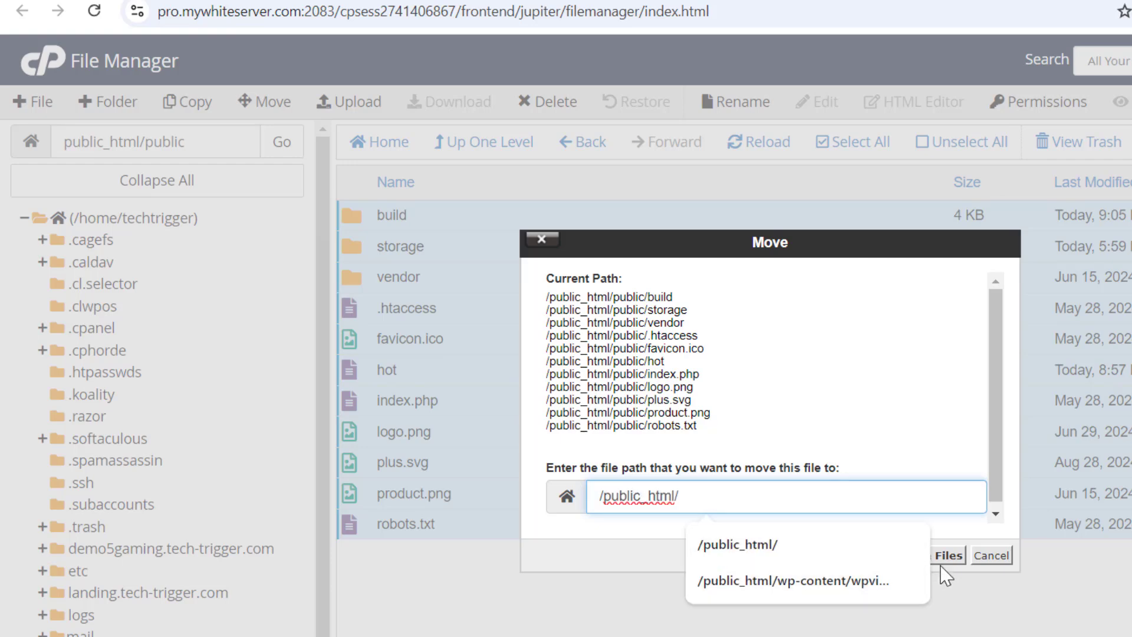
pyautogui.click(947, 555)
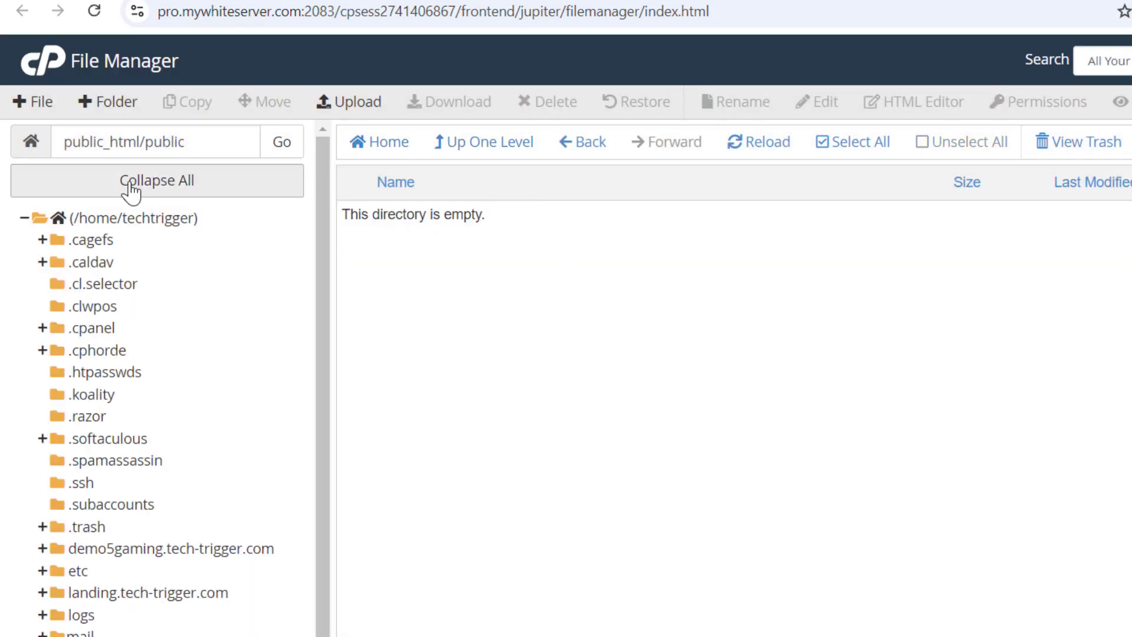
# Look through the public_html folder for the moved files, including index.php and .htaccess.
pyautogui.scroll(-1, 87, 607)
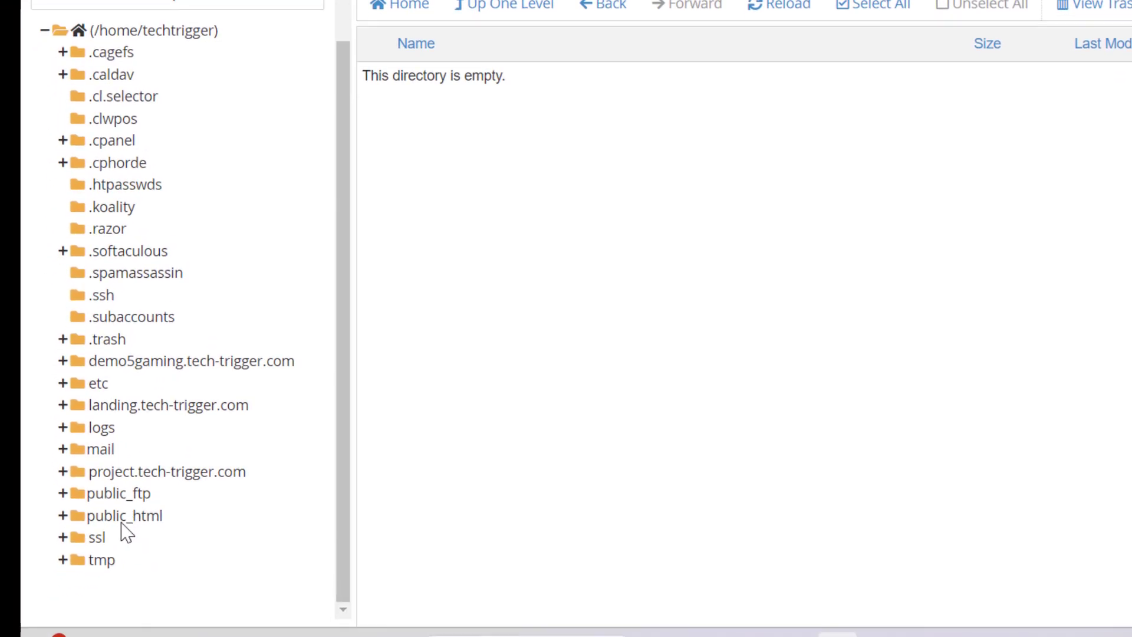
pyautogui.click(121, 516)
pyautogui.scroll(-6, 447, 310)
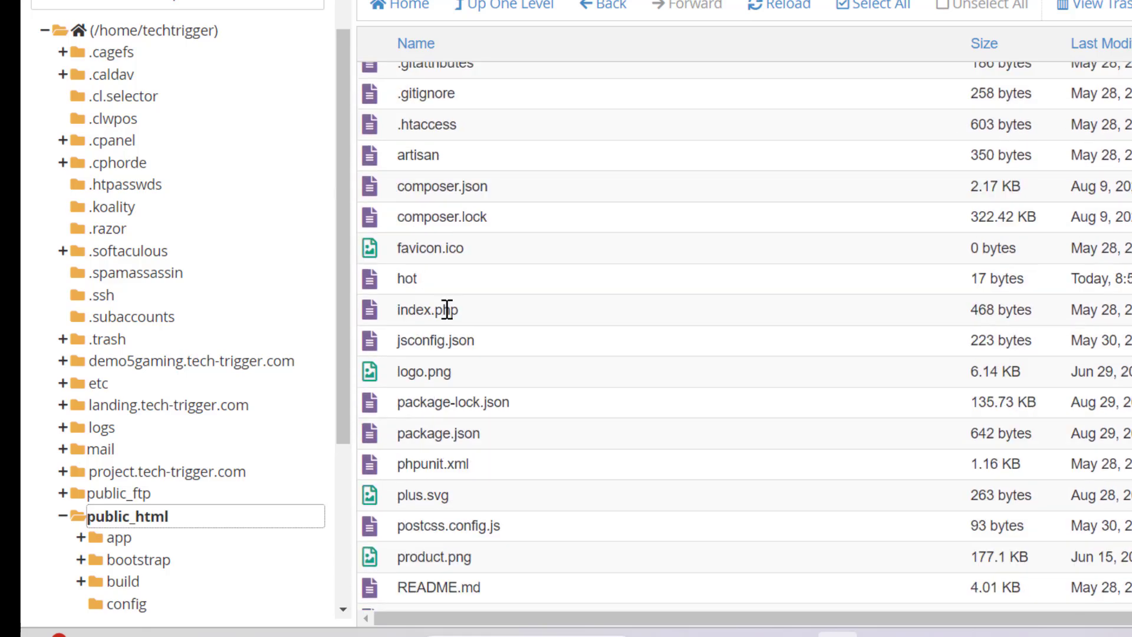
pyautogui.scroll(-1, 445, 313)
pyautogui.scroll(2, 407, 283)
pyautogui.scroll(-3, 404, 307)
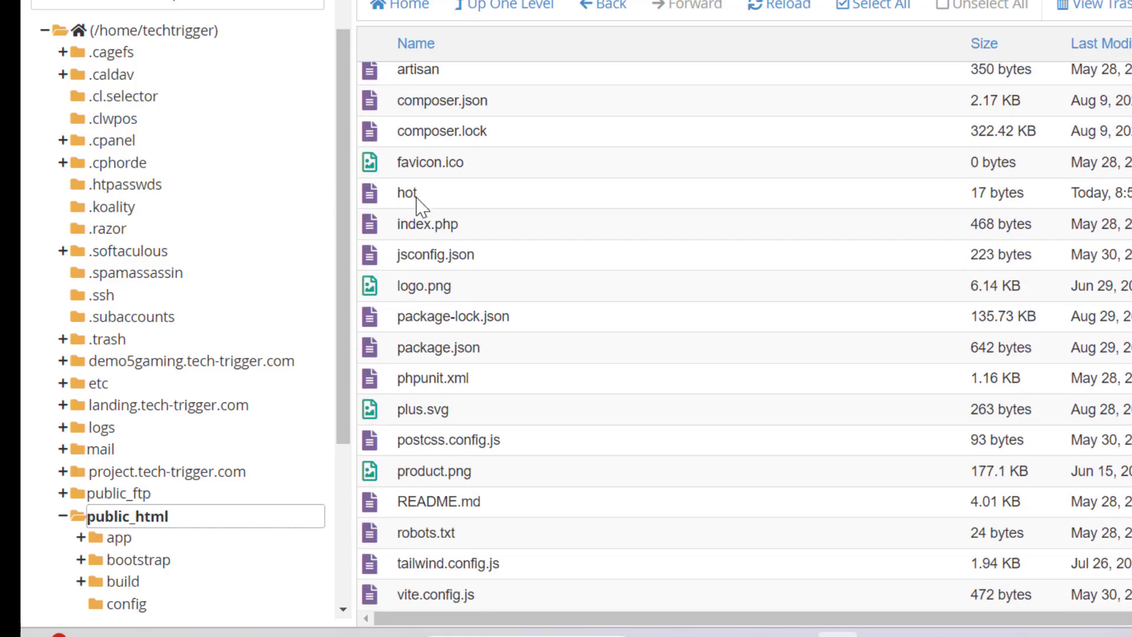
pyautogui.click(409, 224)
pyautogui.scroll(3, 436, 225)
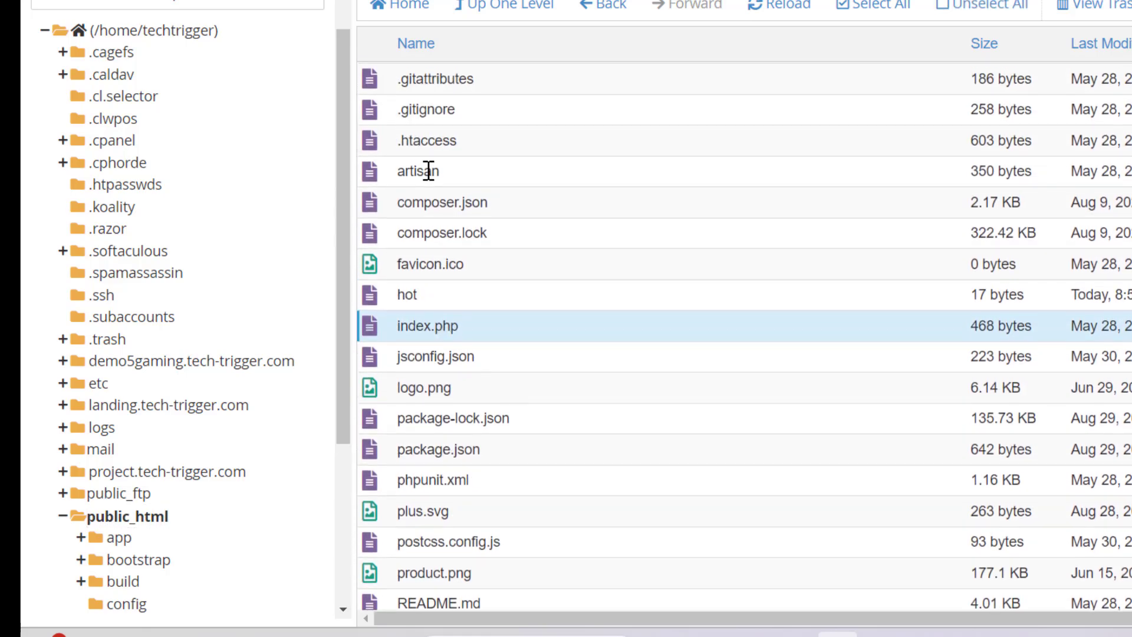
pyautogui.click(395, 242)
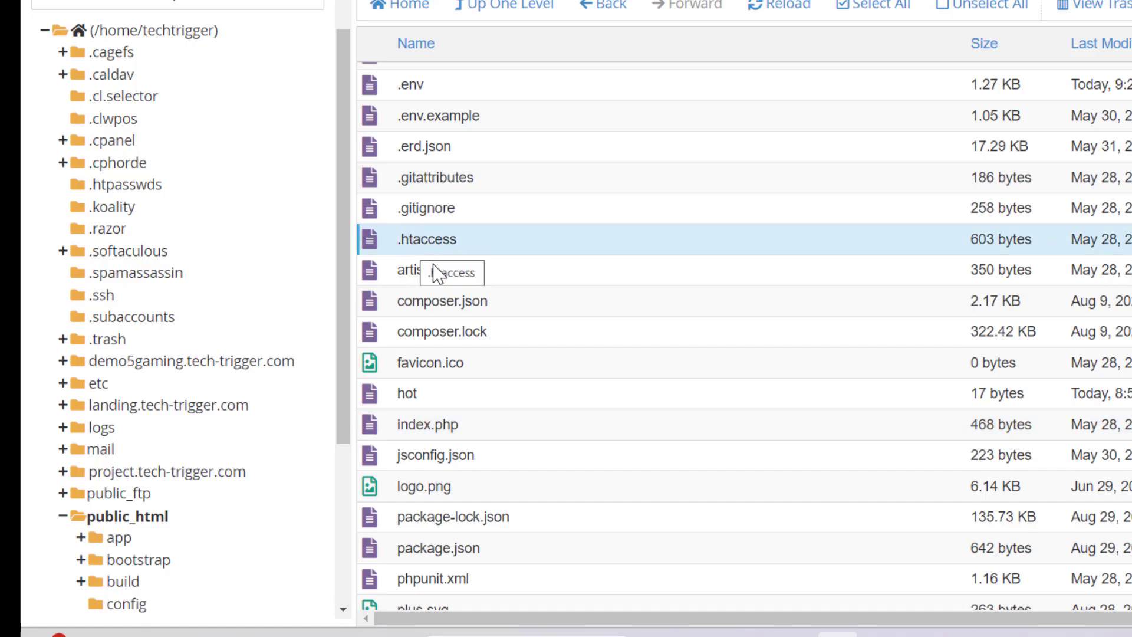
# Reload tech-trigger.com and read what the page returns.
pyautogui.click(643, 14)
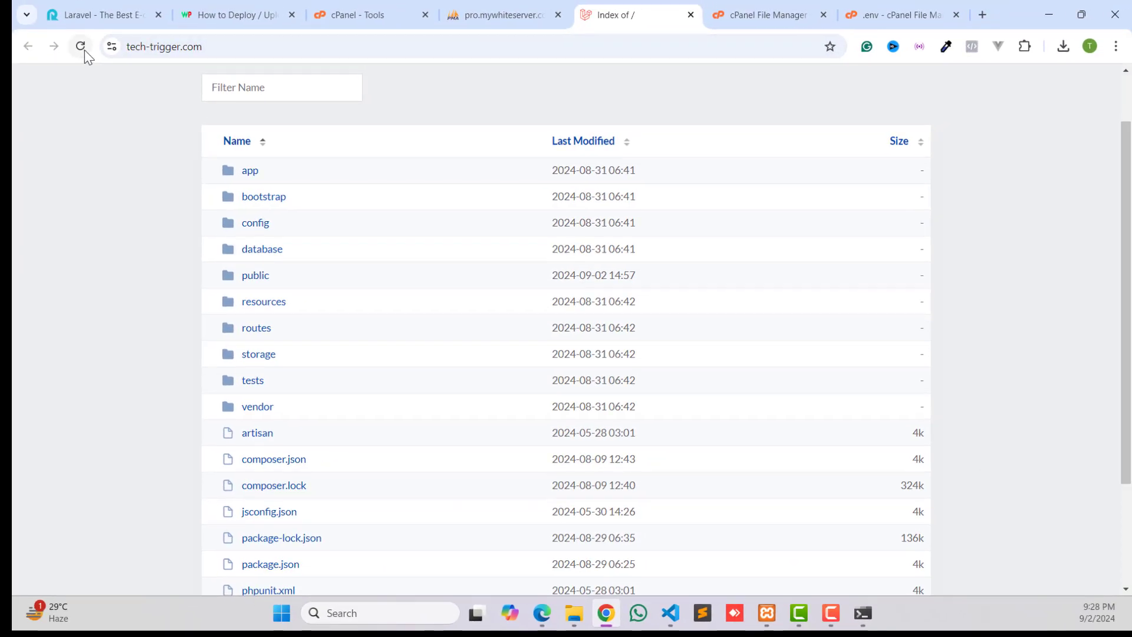
pyautogui.click(82, 47)
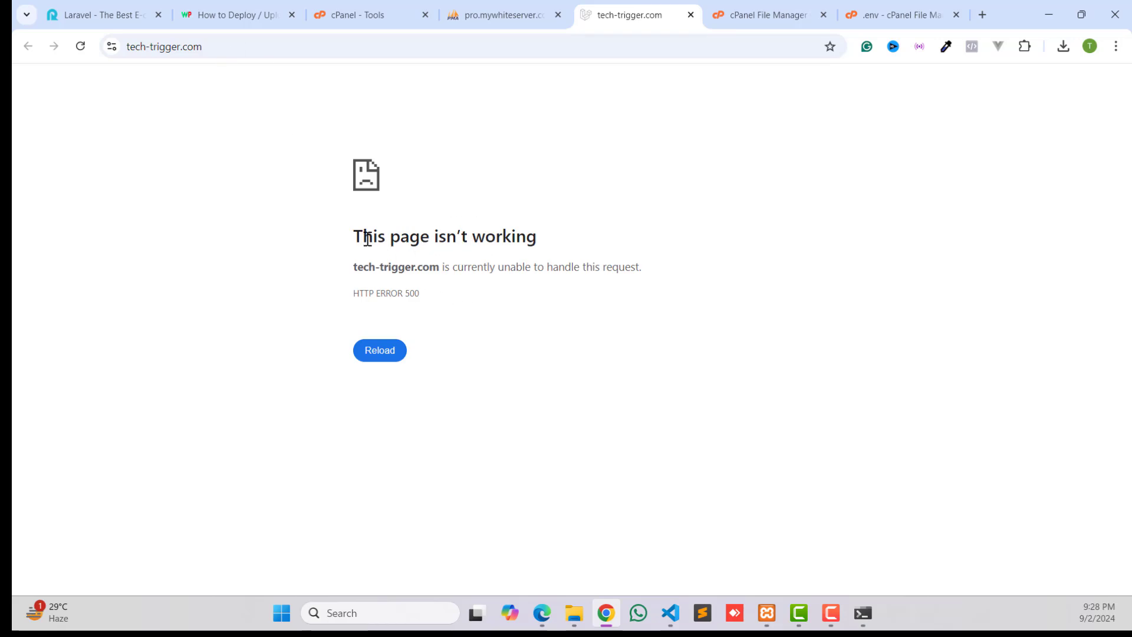
pyautogui.moveTo(368, 239); pyautogui.dragTo(551, 233)
pyautogui.click(451, 265)
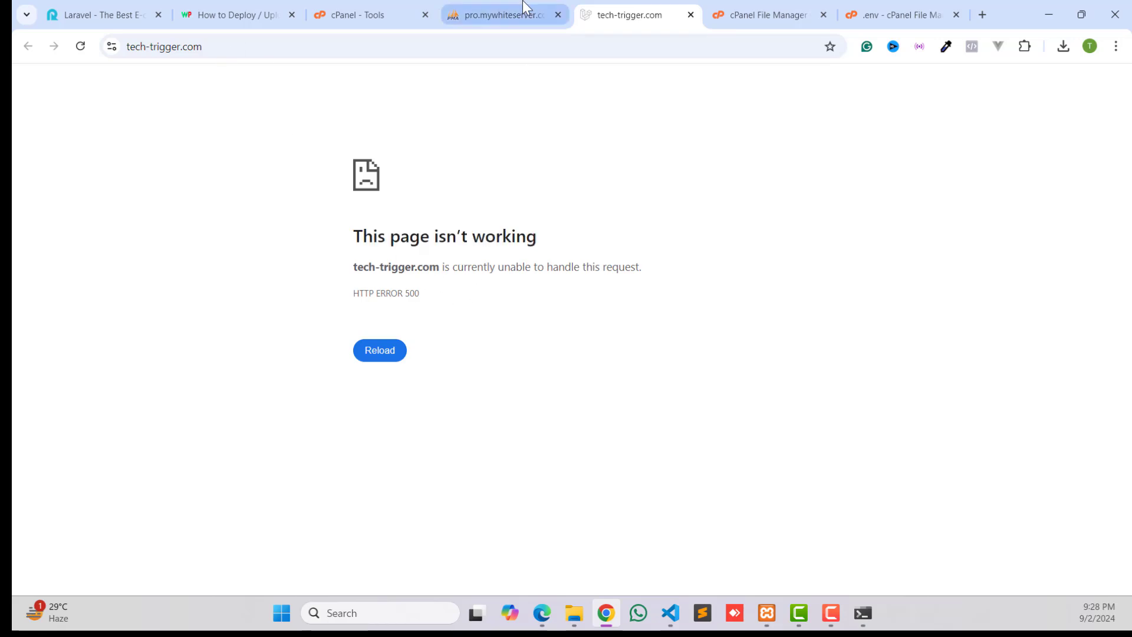
# Return to File Manager and open index.php from public_html in the code editor.
pyautogui.click(501, 14)
pyautogui.click(413, 20)
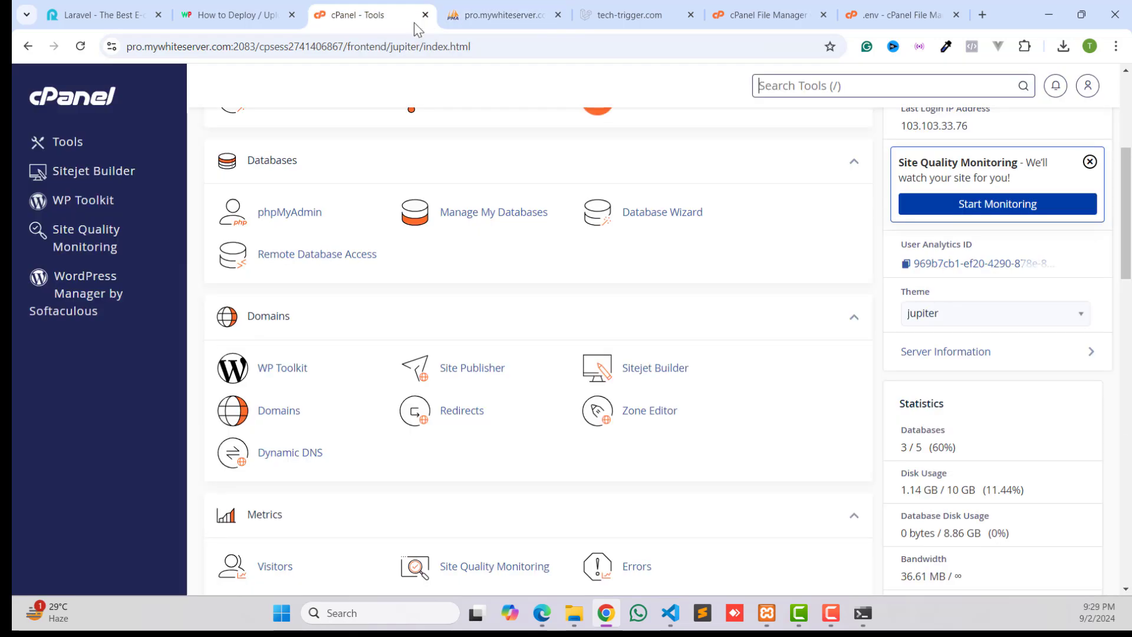
pyautogui.click(628, 14)
pyautogui.click(735, 15)
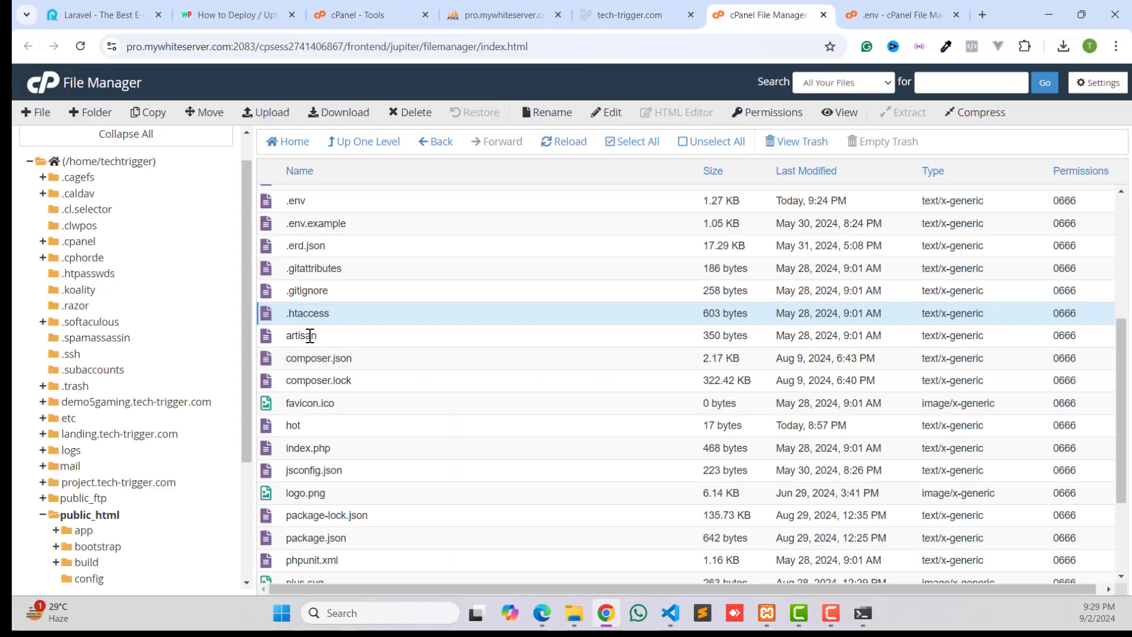
pyautogui.scroll(4, 310, 333)
pyautogui.scroll(-6, 310, 331)
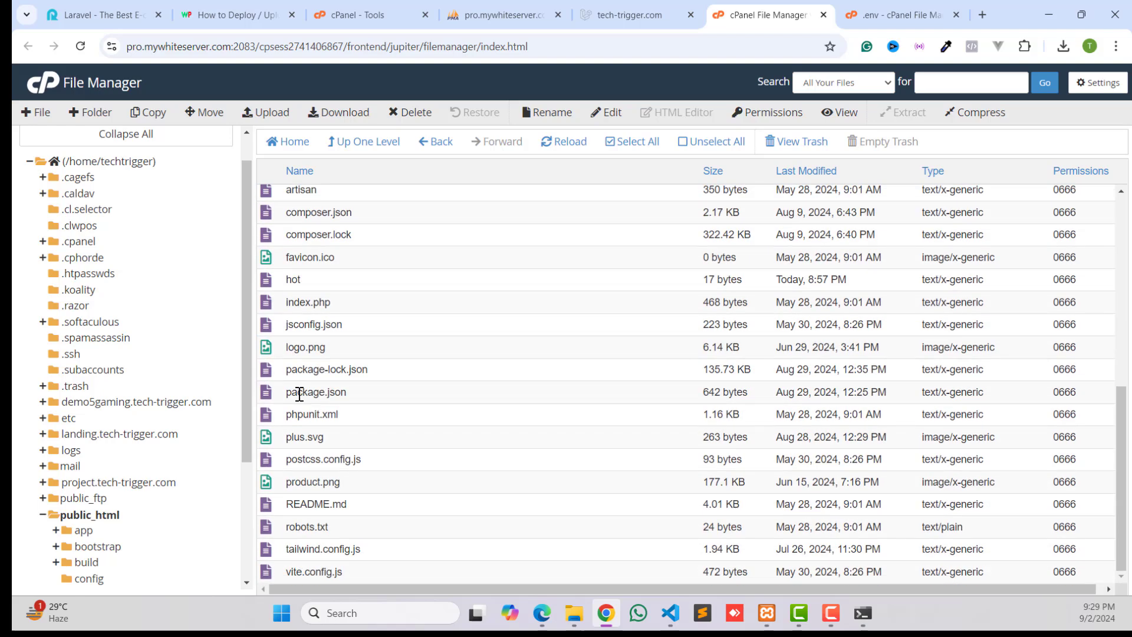
pyautogui.click(296, 307)
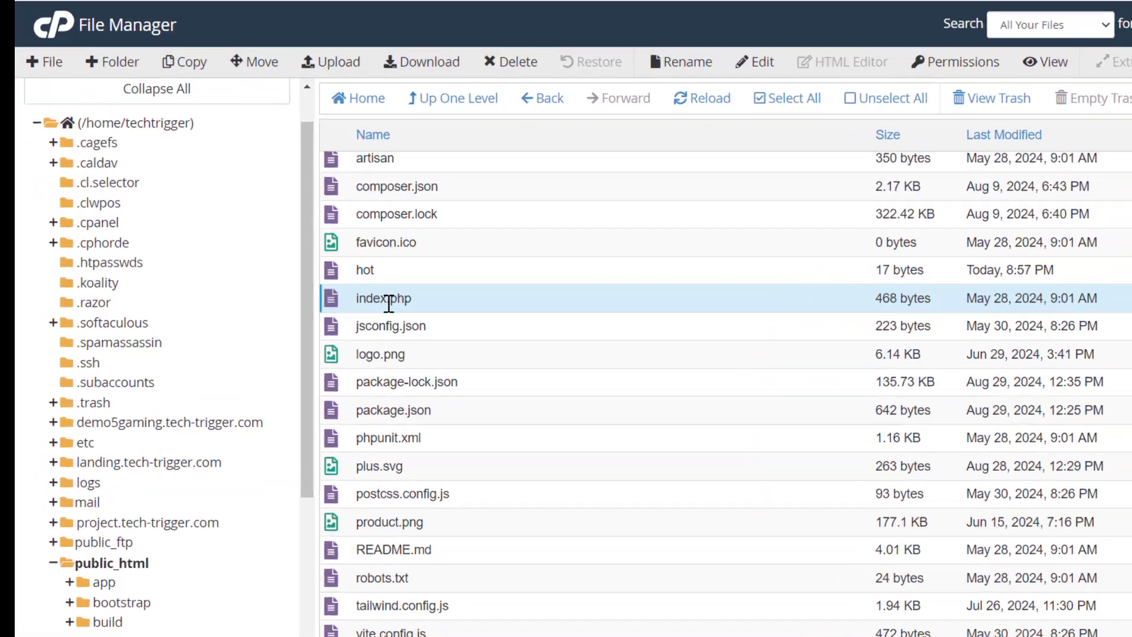
pyautogui.rightClick(290, 312)
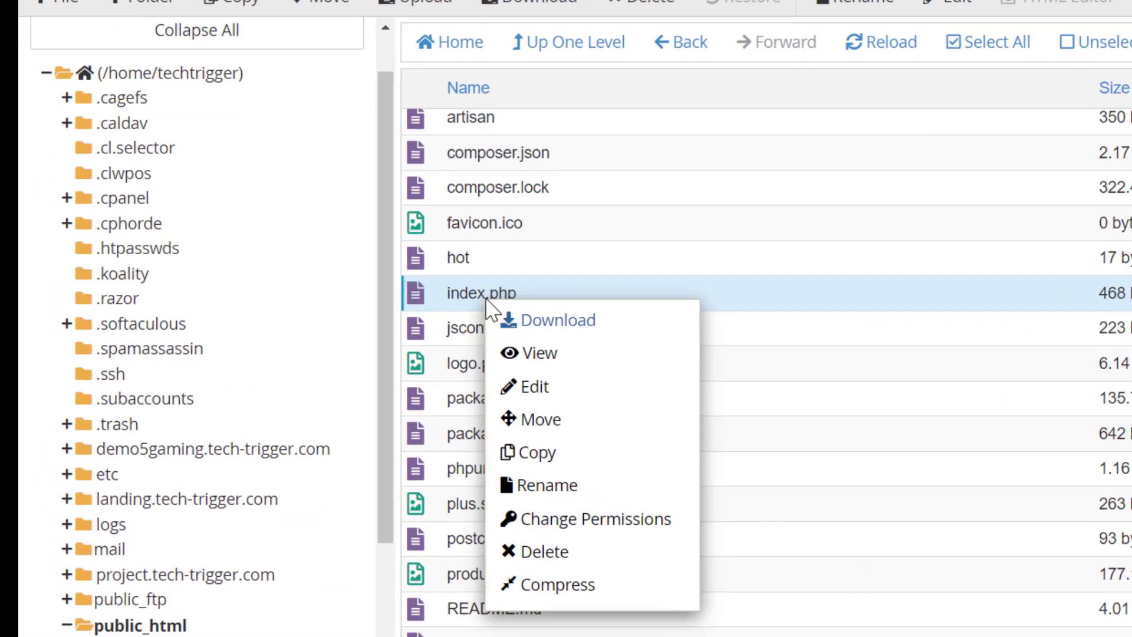
pyautogui.click(519, 387)
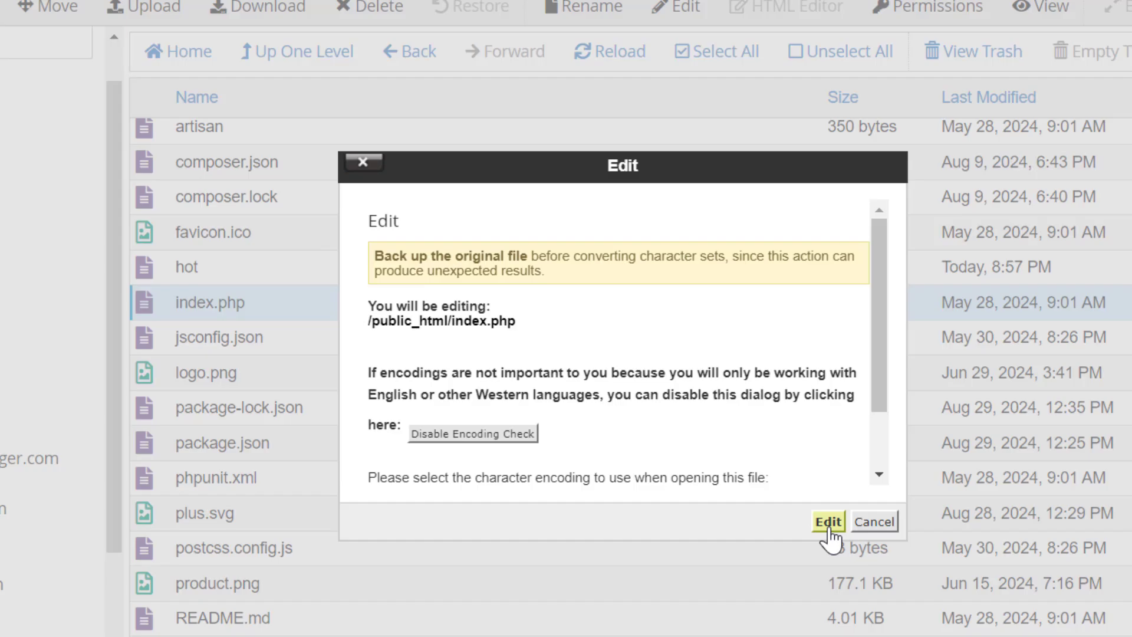
pyautogui.click(946, 517)
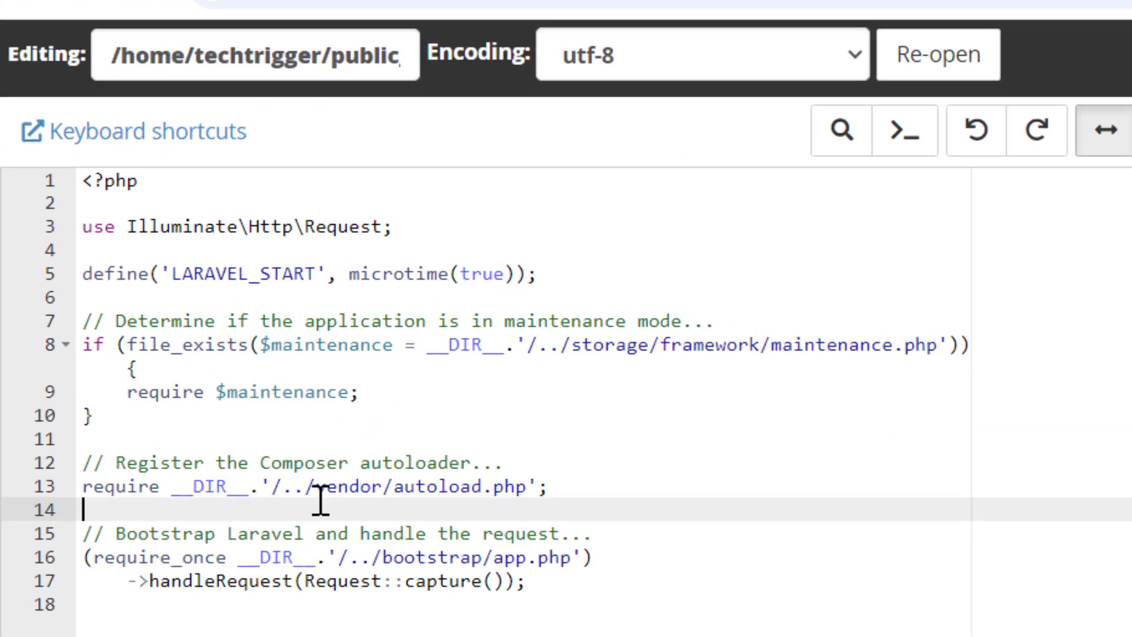
# Compare the vendor and bootstrap paths in index.php with the folder layout of public_html.
pyautogui.click(144, 387)
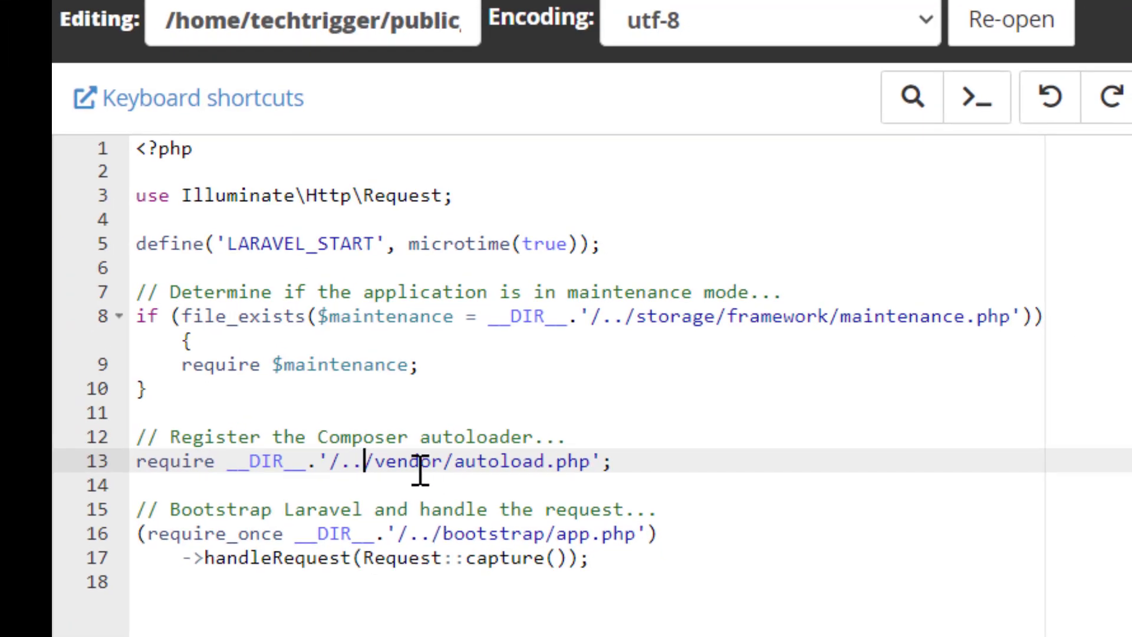
pyautogui.click(511, 534)
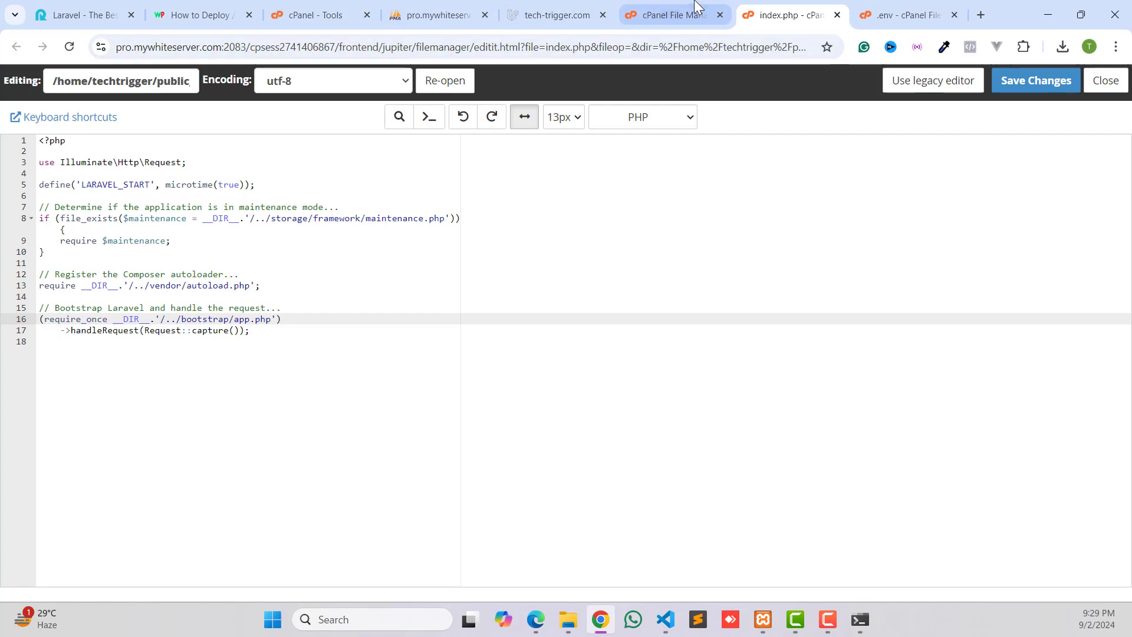
pyautogui.click(695, 7)
pyautogui.scroll(5, 372, 225)
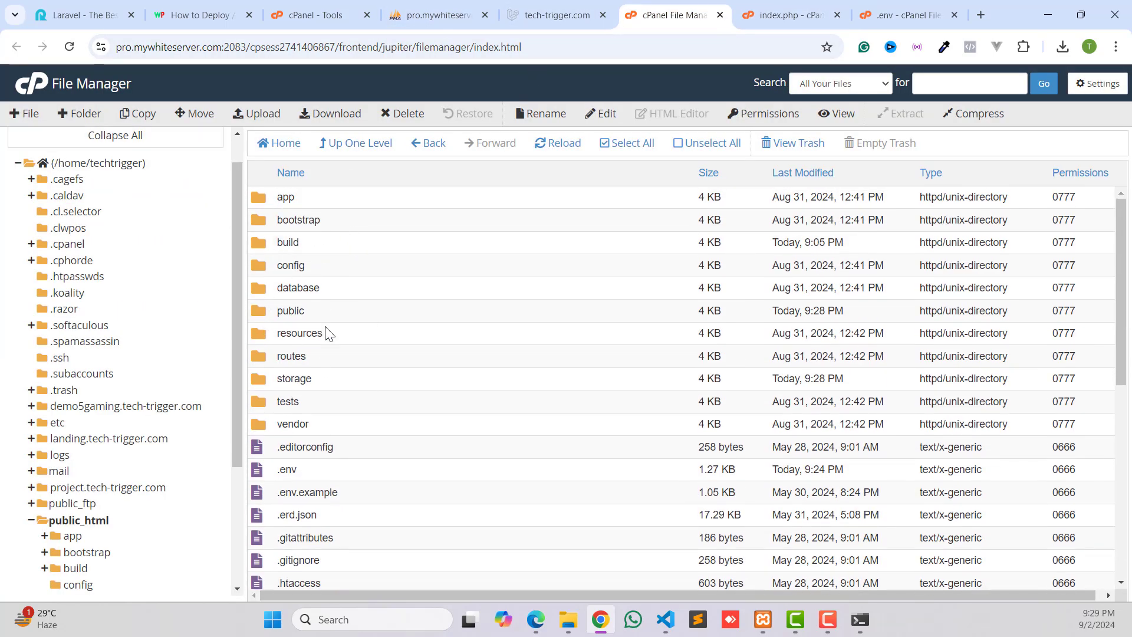
pyautogui.scroll(-7, 329, 366)
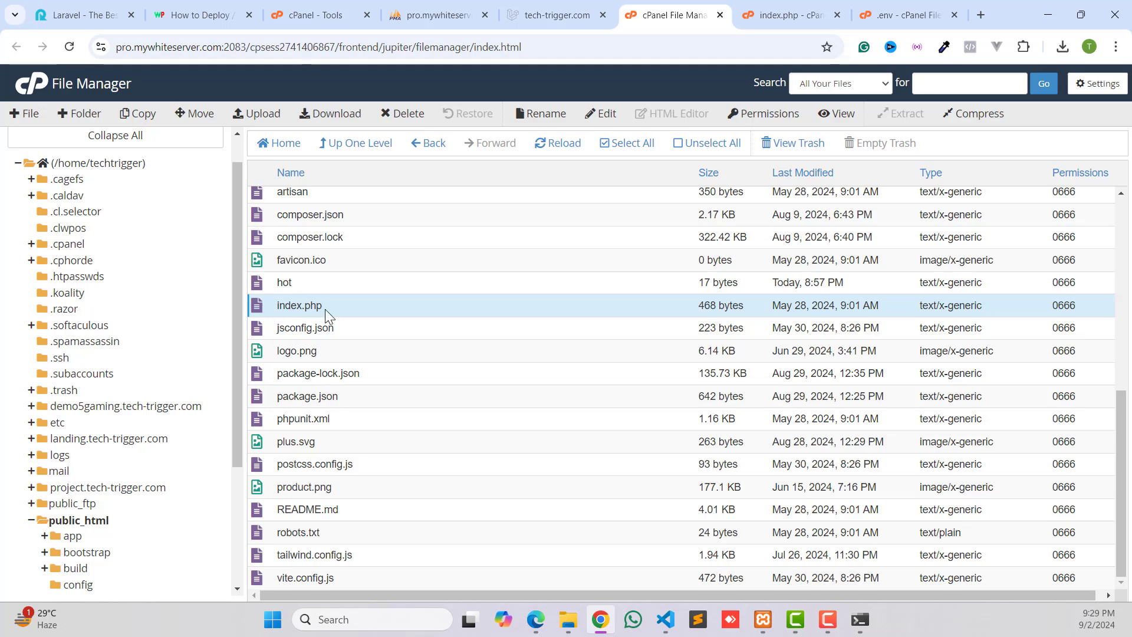
pyautogui.scroll(7, 315, 305)
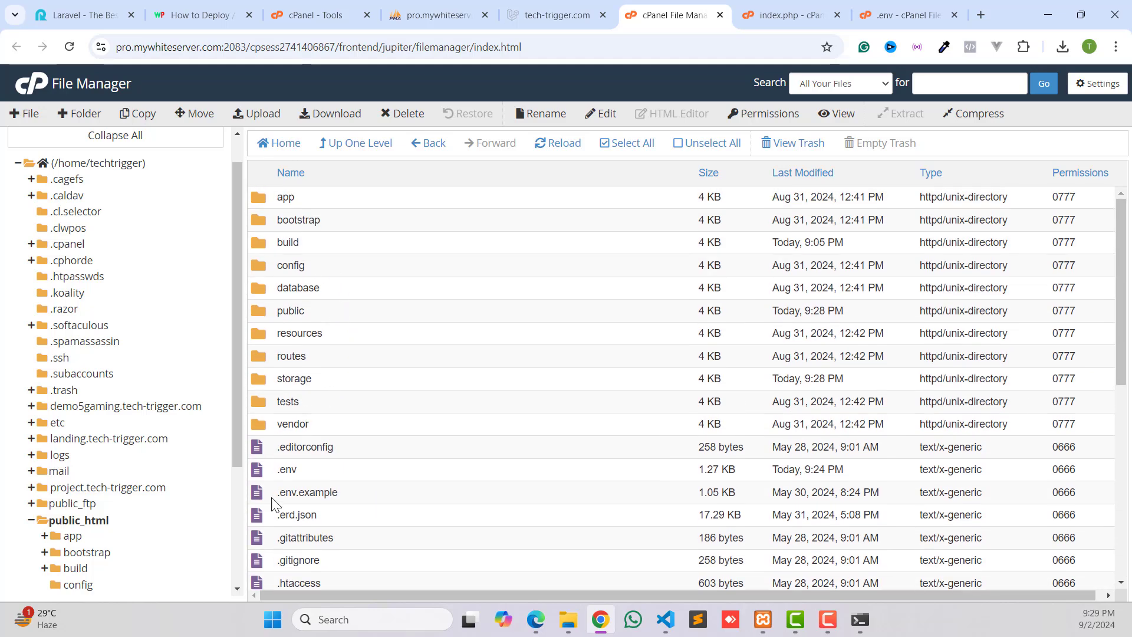
pyautogui.scroll(-1, 291, 402)
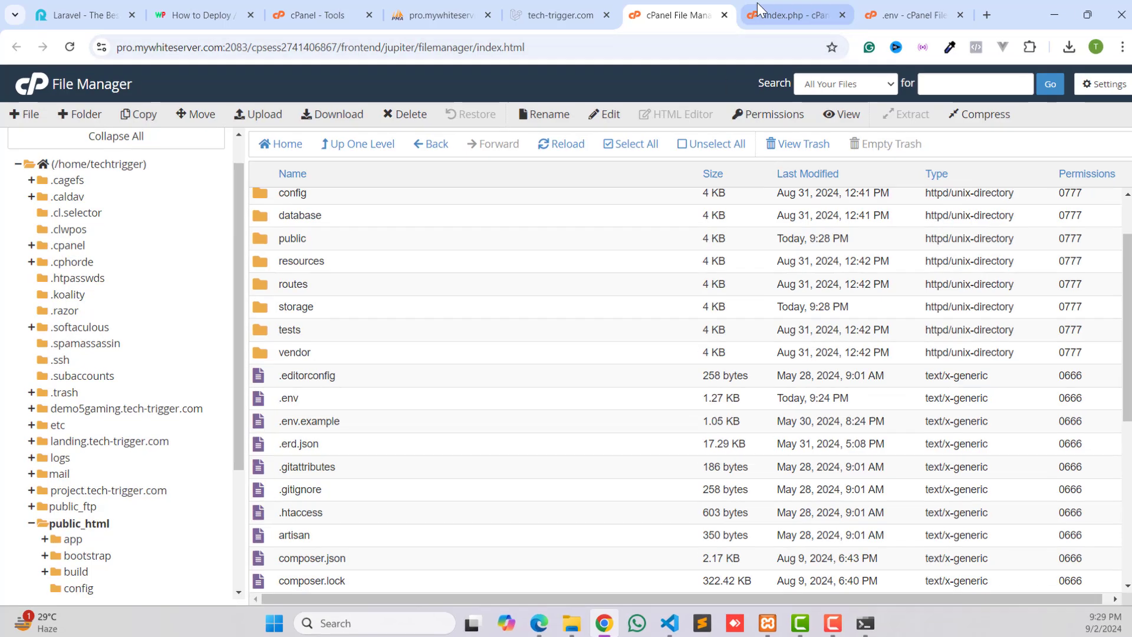
# In index.php, change the Composer autoloader path to '/vendor/autoload.php'.
pyautogui.click(767, 15)
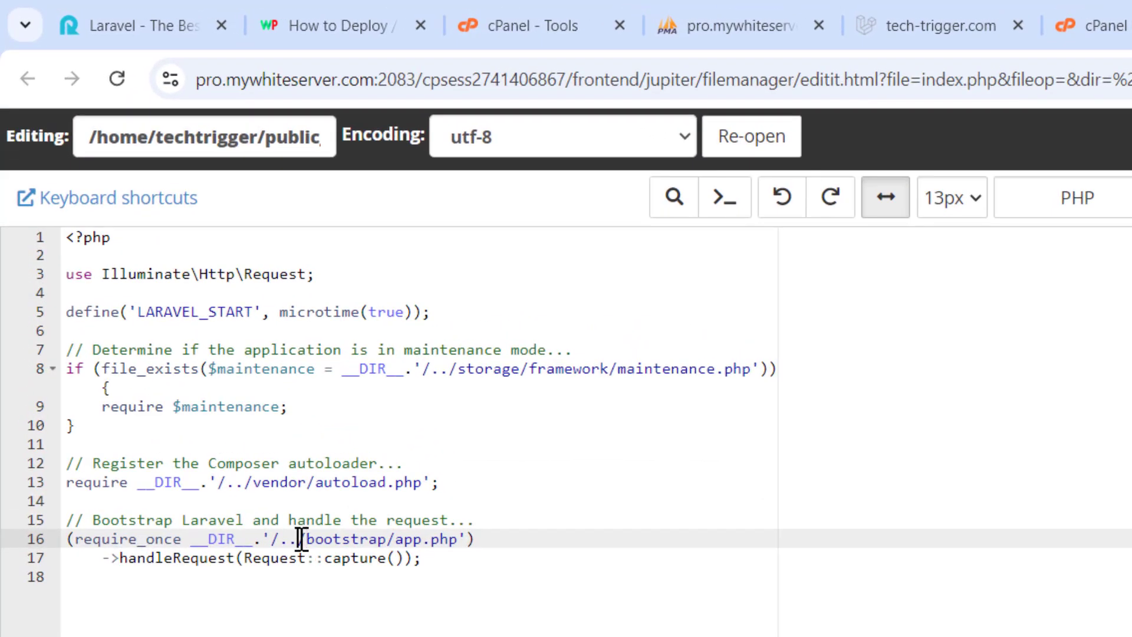
pyautogui.click(247, 481)
pyautogui.press('BackSpace')
pyautogui.press('BackSpace')
pyautogui.press('BackSpace')
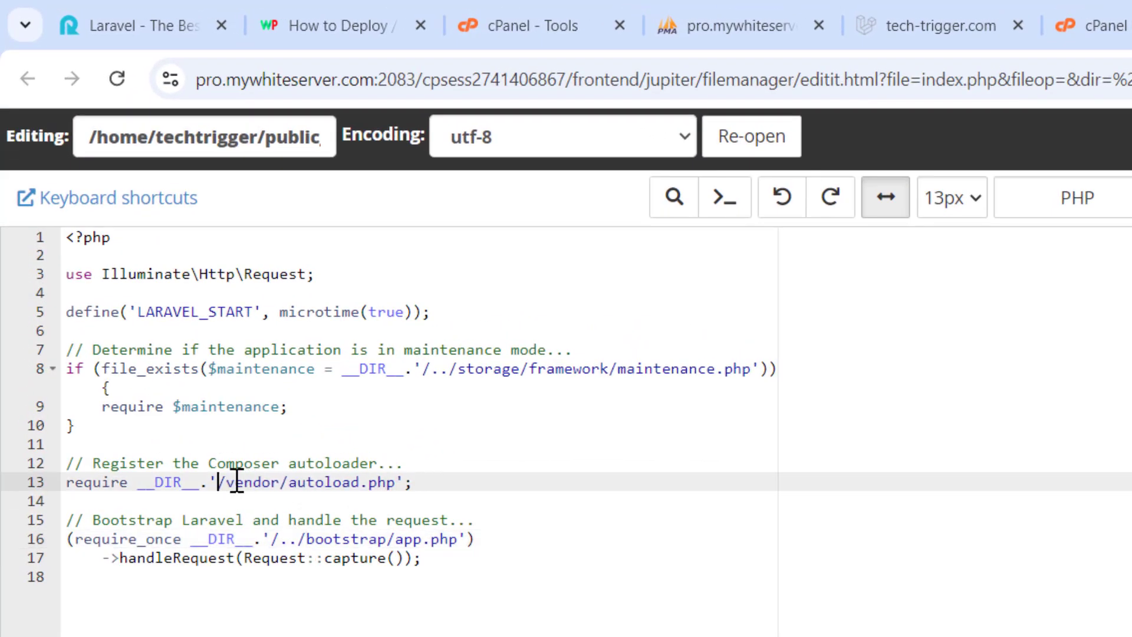
# Change the require_once bootstrap path to '/bootstrap/app.php' and check both corrected lines.
pyautogui.click(298, 539)
pyautogui.press('BackSpace')
pyautogui.press('BackSpace')
pyautogui.press('BackSpace')
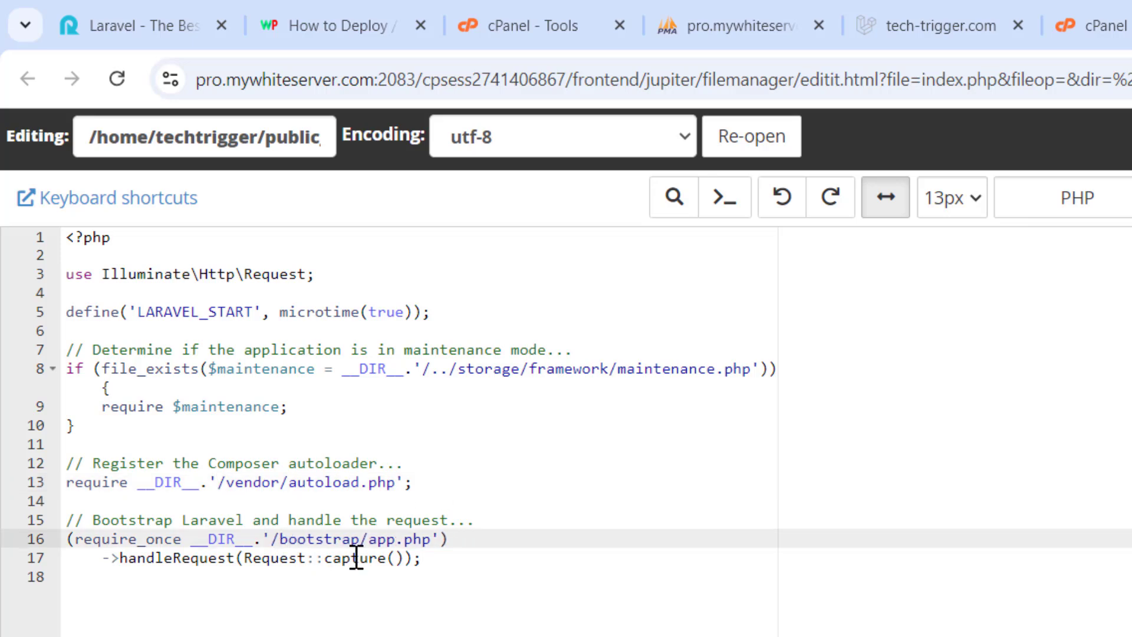
pyautogui.click(266, 448)
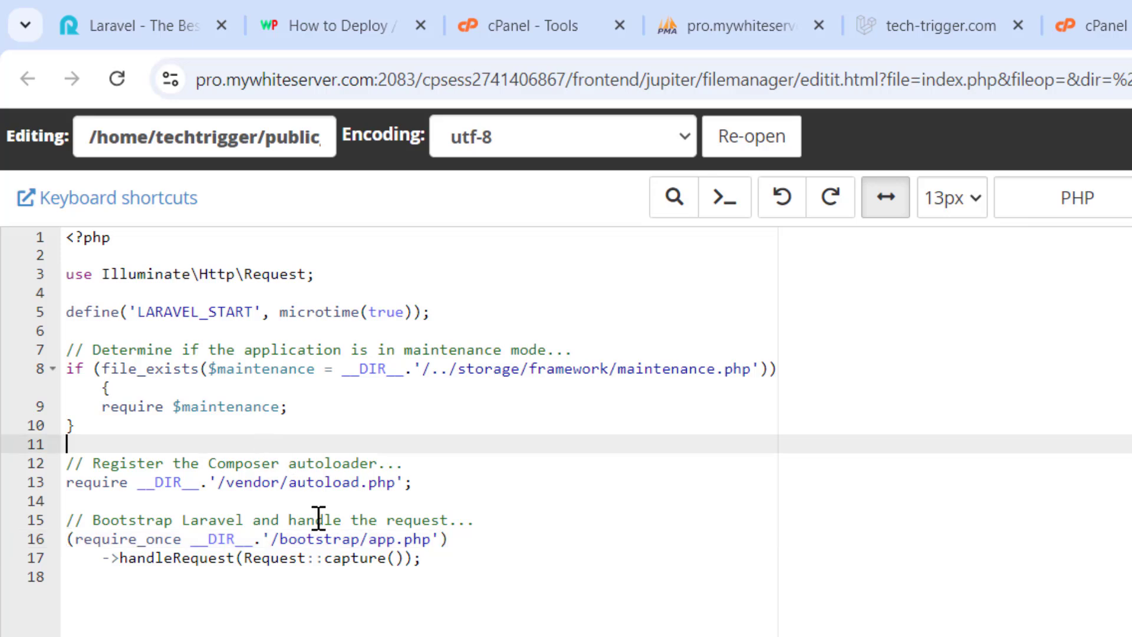
pyautogui.click(348, 554)
pyautogui.click(318, 482)
pyautogui.click(347, 539)
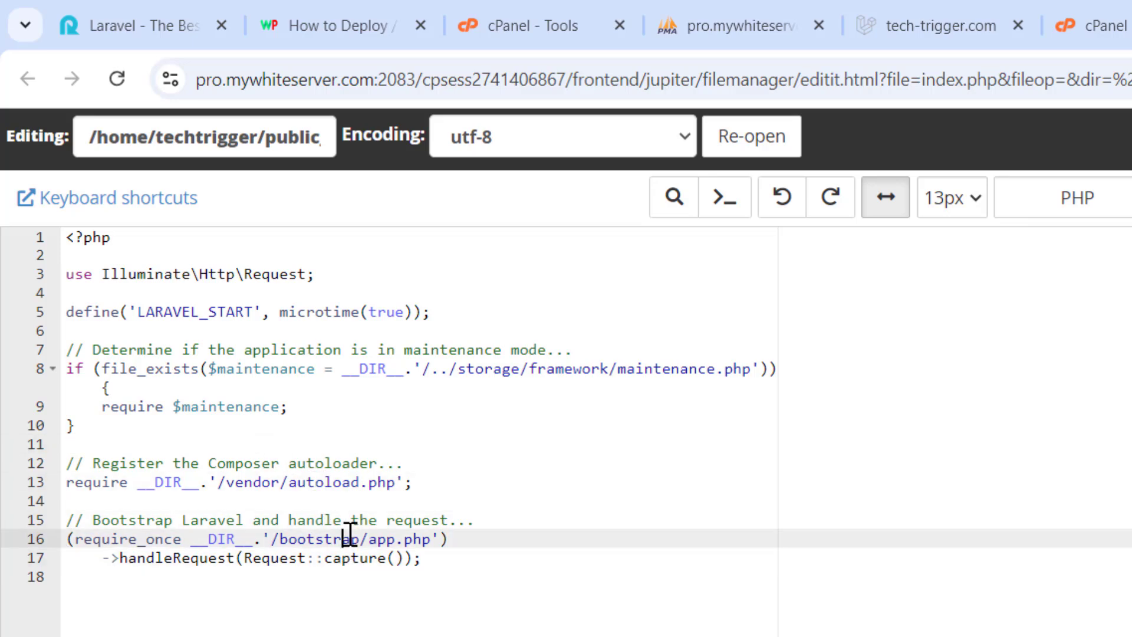
pyautogui.click(331, 482)
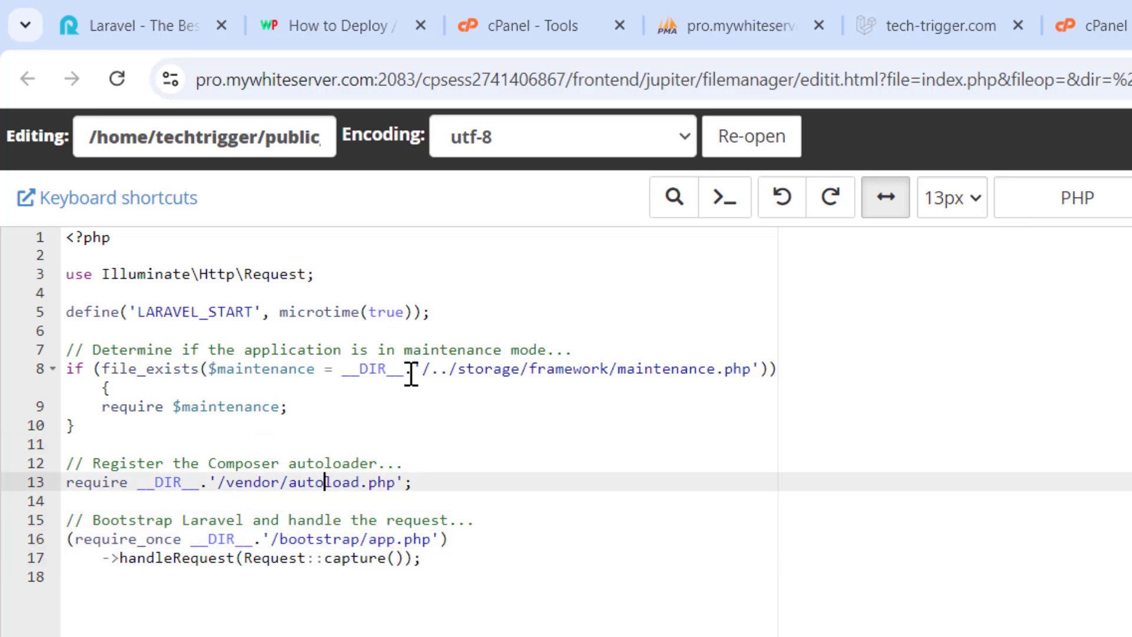
# Change the maintenance file path in the file_exists check to '/storage/framework/maintenance.php'.
pyautogui.click(449, 369)
pyautogui.press('BackSpace')
pyautogui.press('BackSpace')
pyautogui.press('BackSpace')
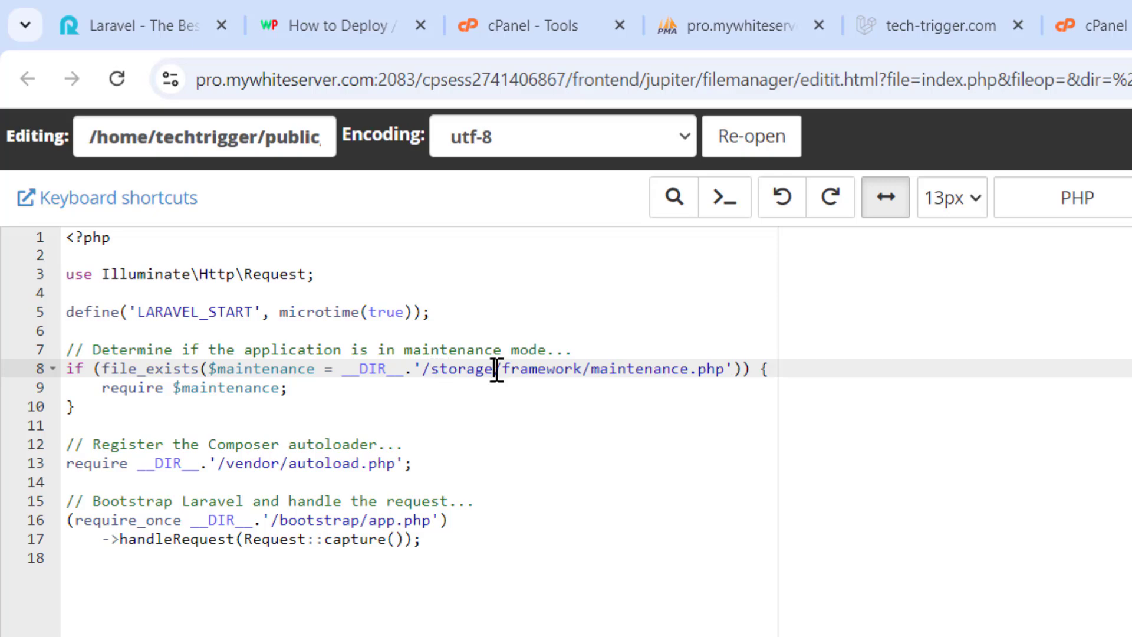
# Save the edited index.php and close its editor.
pyautogui.click(549, 368)
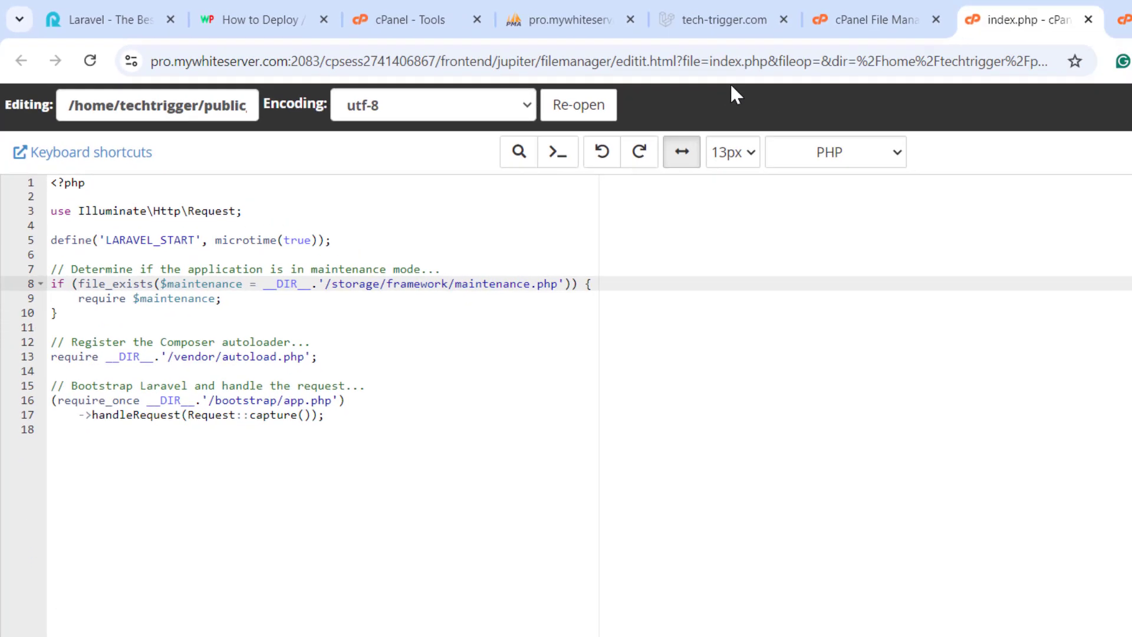
pyautogui.click(1037, 86)
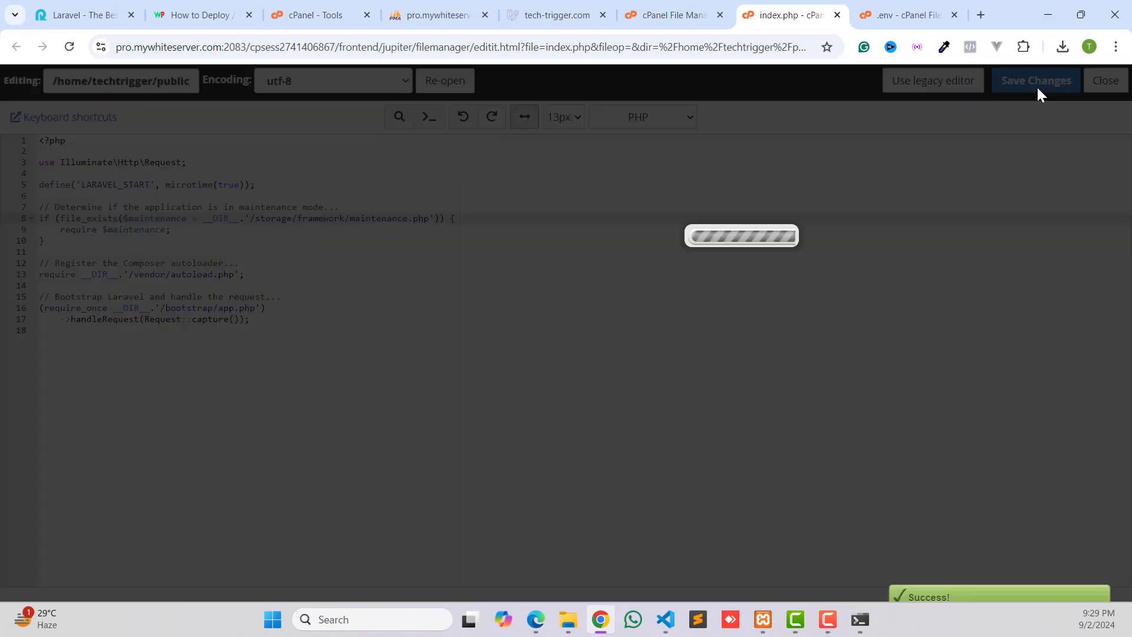
pyautogui.click(645, 9)
pyautogui.click(836, 15)
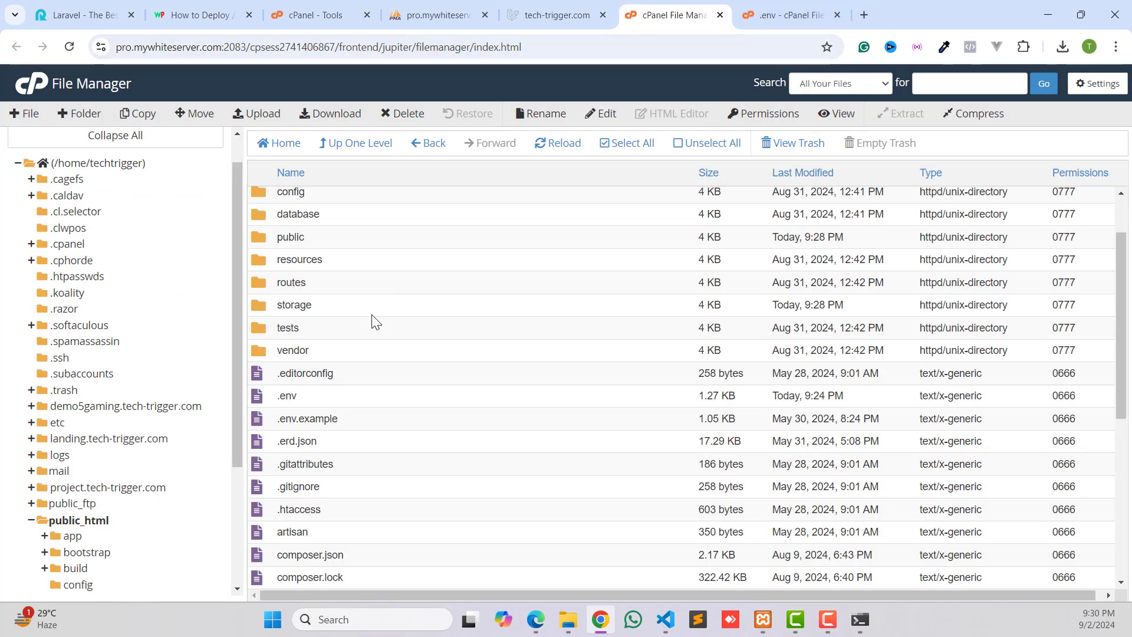
# Set the permissions of the storage folder in public_html to 775 by removing World write access.
pyautogui.scroll(2, 301, 277)
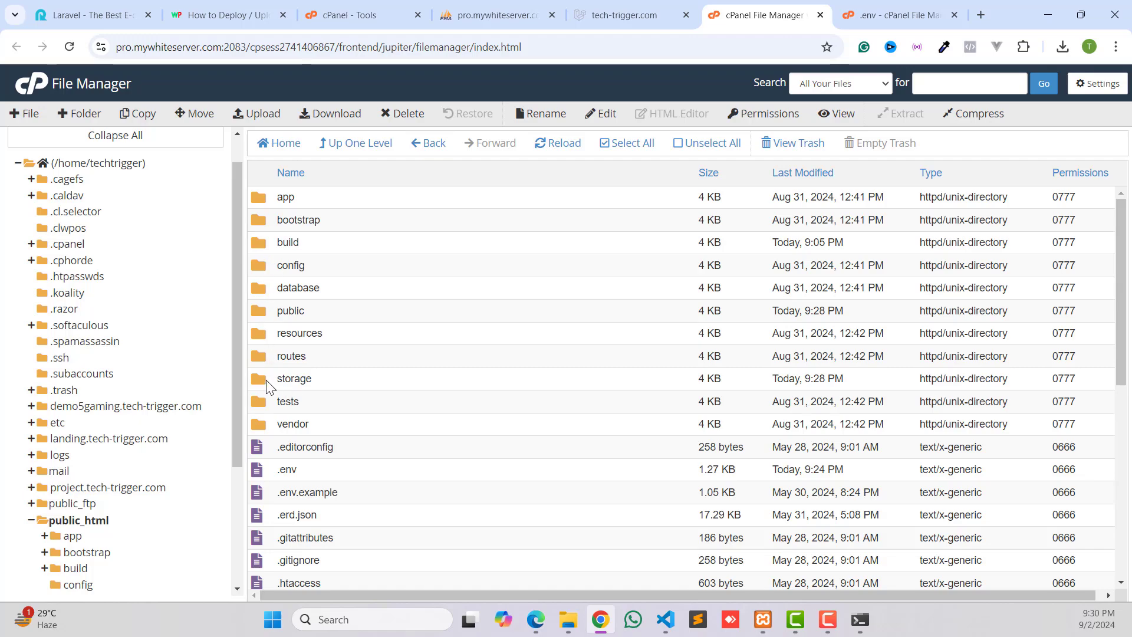
pyautogui.rightClick(266, 382)
pyautogui.click(448, 385)
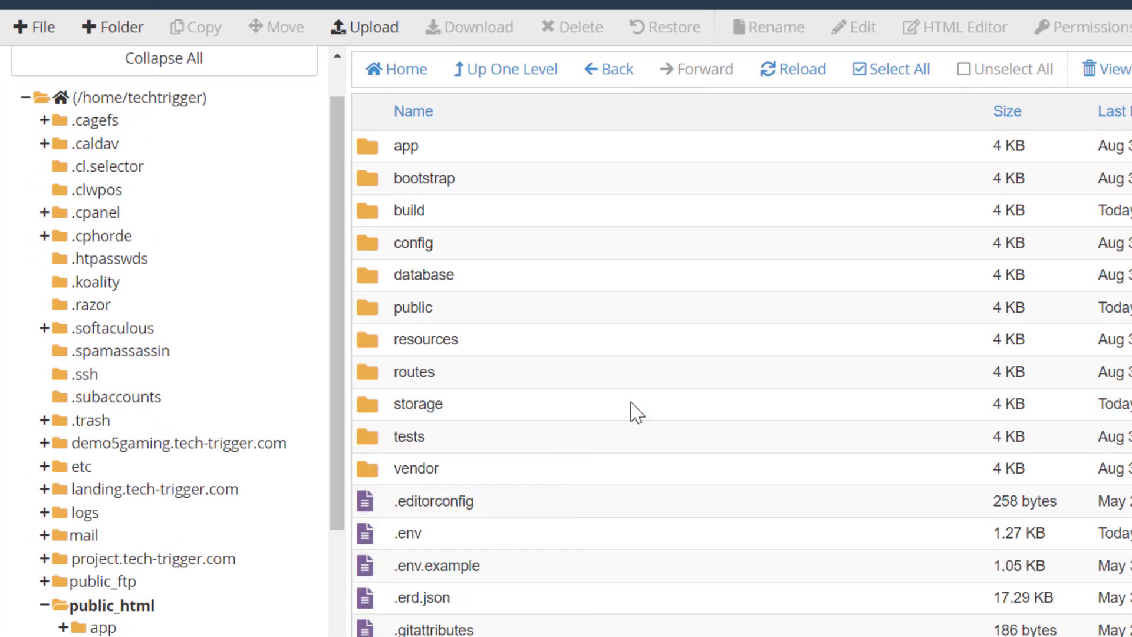
pyautogui.rightClick(389, 415)
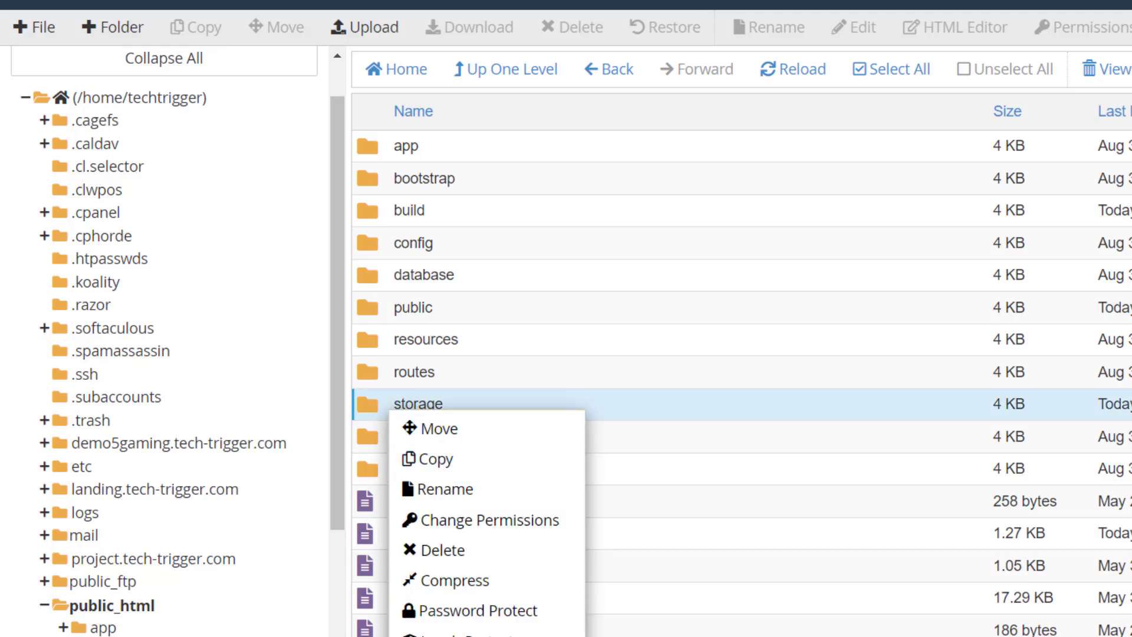
pyautogui.click(472, 521)
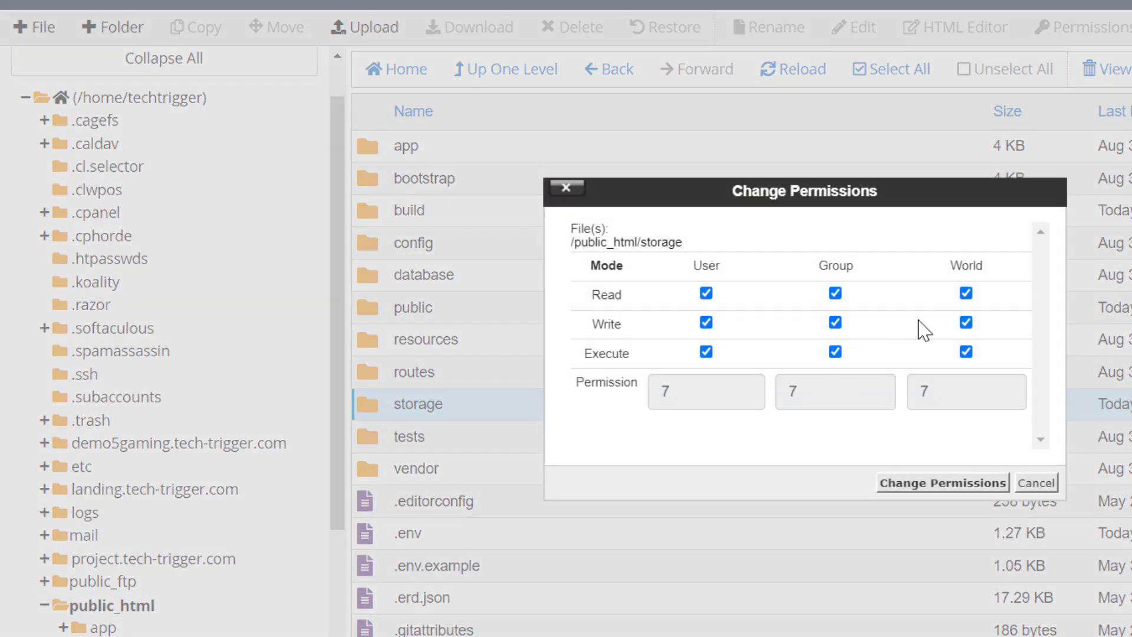
pyautogui.click(965, 322)
pyautogui.click(936, 495)
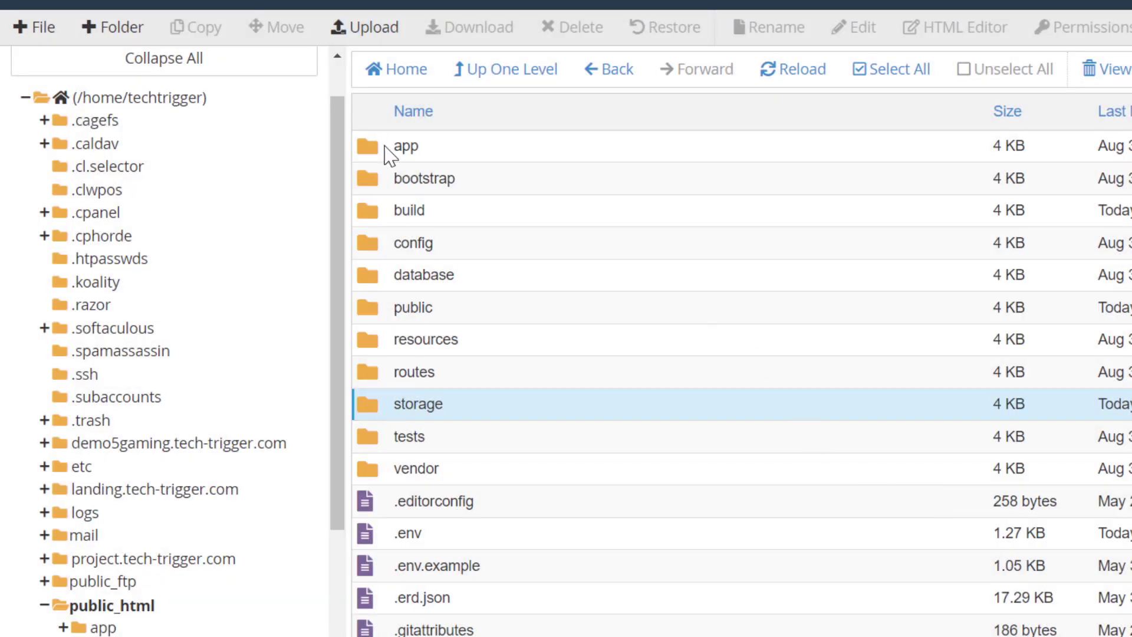
# Set the permissions of the cache folder inside bootstrap to 775 by removing World write access.
pyautogui.click(377, 180)
pyautogui.rightClick(377, 180)
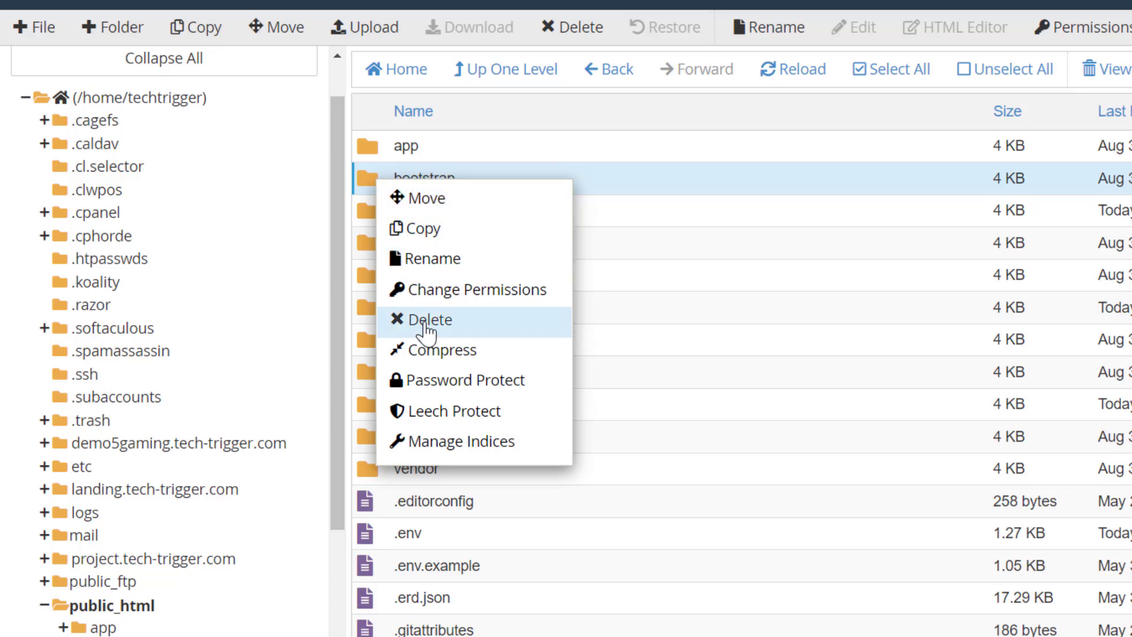
pyautogui.click(374, 176)
pyautogui.doubleClick(374, 179)
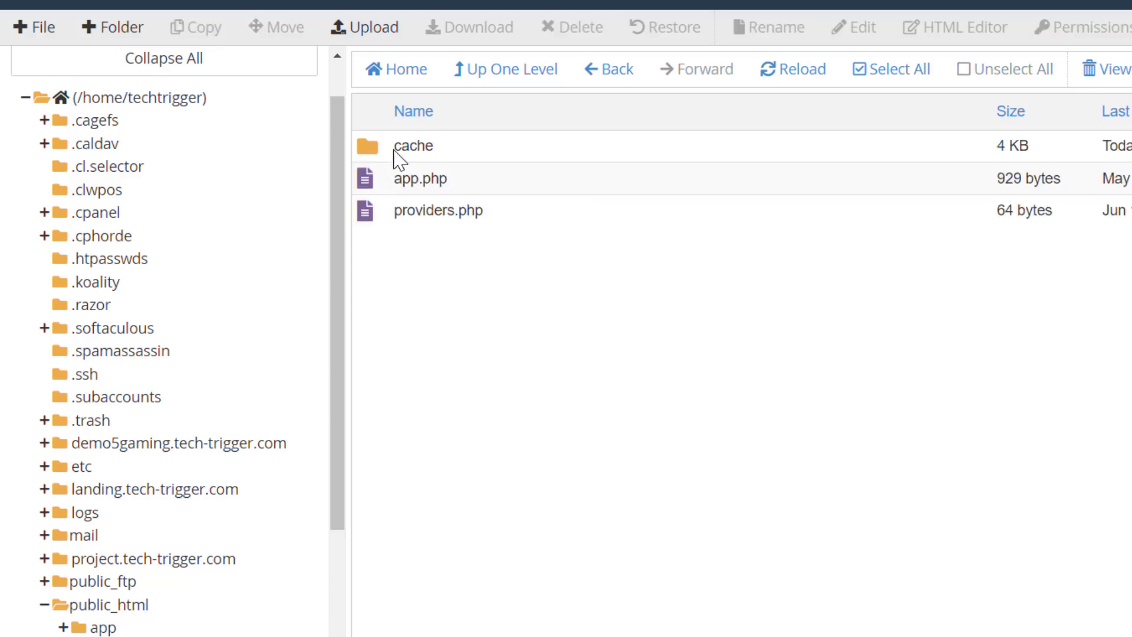
pyautogui.rightClick(400, 141)
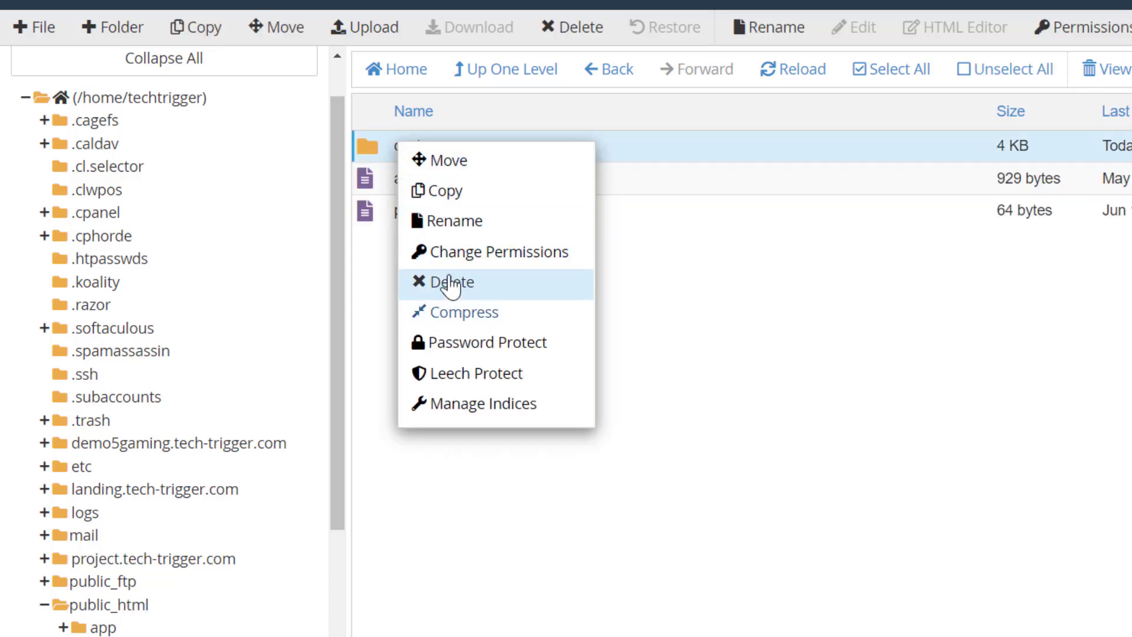
pyautogui.click(464, 256)
pyautogui.click(966, 323)
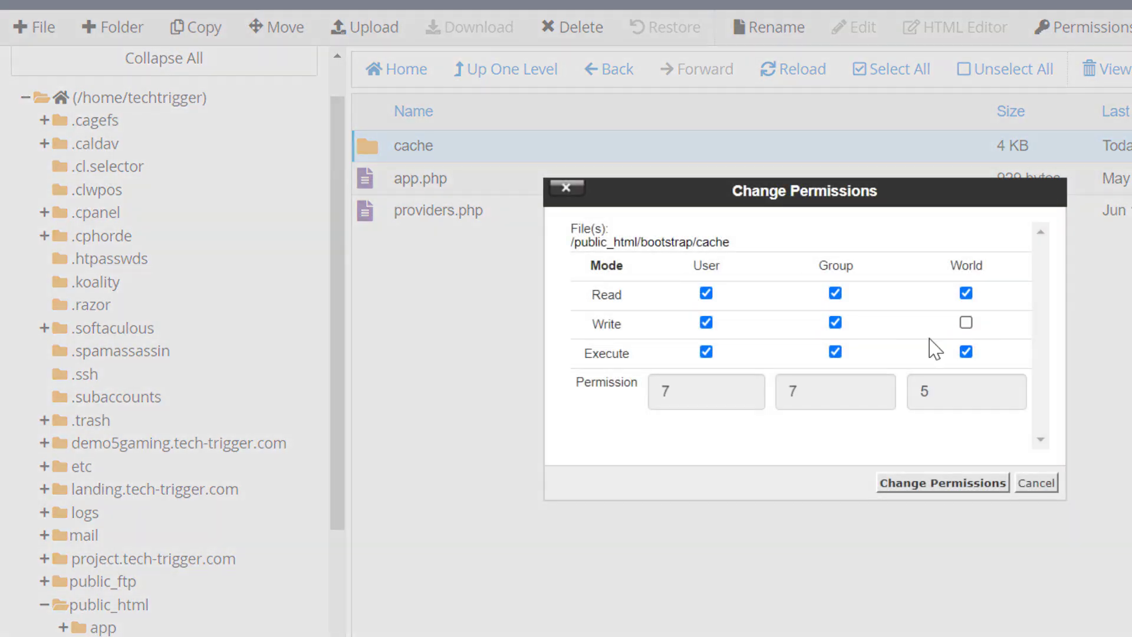
pyautogui.click(951, 488)
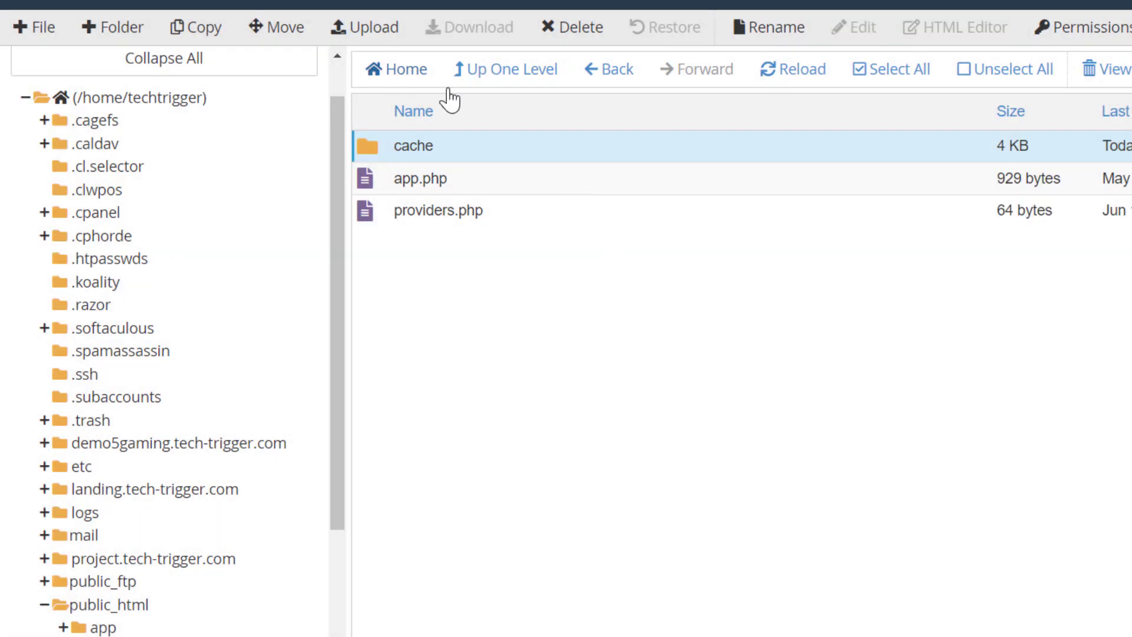
# Return to the public_html folder and look through its files.
pyautogui.click(477, 72)
pyautogui.click(439, 430)
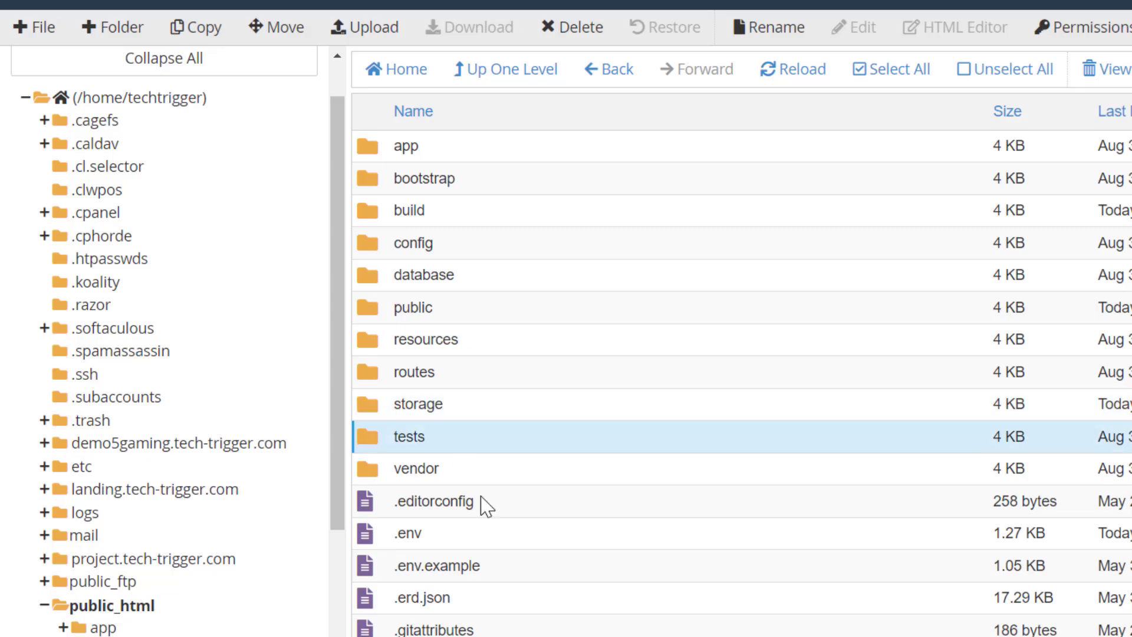
pyautogui.click(480, 501)
pyautogui.scroll(-5, 479, 501)
pyautogui.scroll(4, 480, 437)
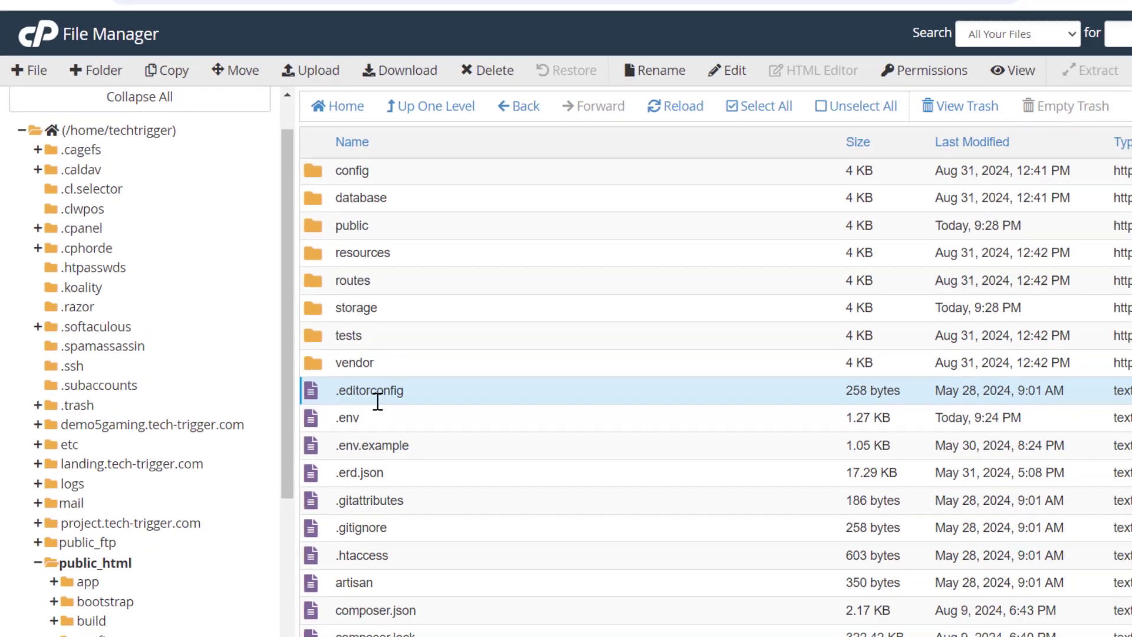
pyautogui.scroll(-3, 482, 443)
# Open the tech-trigger.com site and read the error message on the page.
pyautogui.click(495, 14)
pyautogui.click(600, 12)
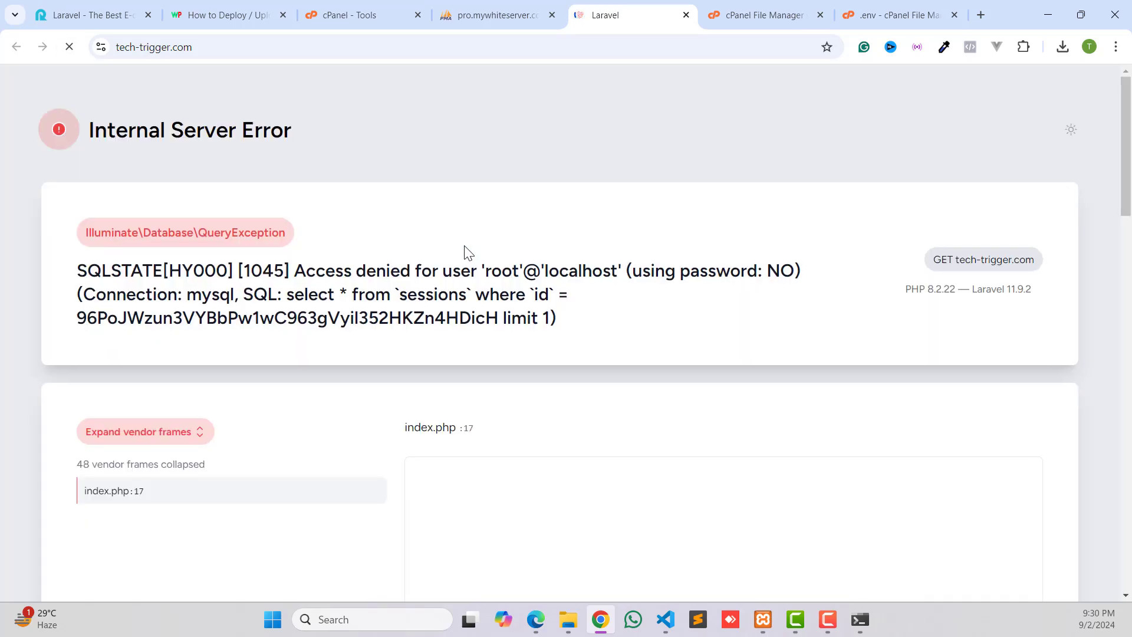
pyautogui.moveTo(292, 267); pyautogui.dragTo(637, 313)
pyautogui.click(615, 302)
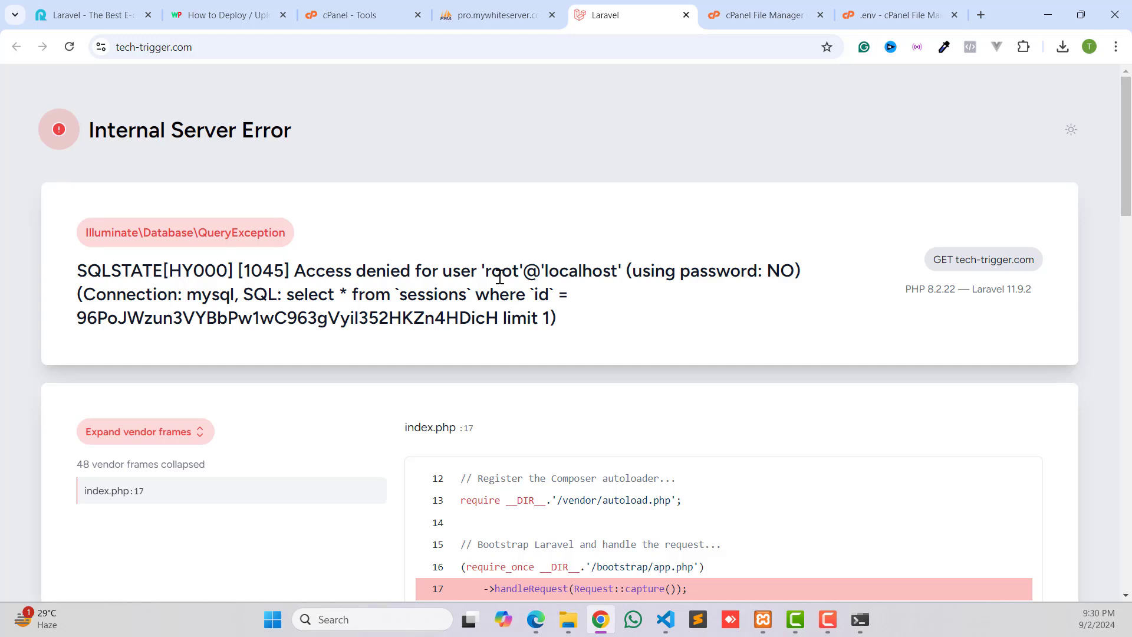
pyautogui.moveTo(445, 272); pyautogui.dragTo(652, 273)
pyautogui.click(675, 272)
pyautogui.moveTo(395, 319); pyautogui.dragTo(391, 298)
pyautogui.tripleClick(191, 131)
pyautogui.click(359, 298)
# Search the cPanel tools for ssh, view the SSH Access page and return to the tools overview.
pyautogui.click(756, 6)
pyautogui.scroll(5, 343, 307)
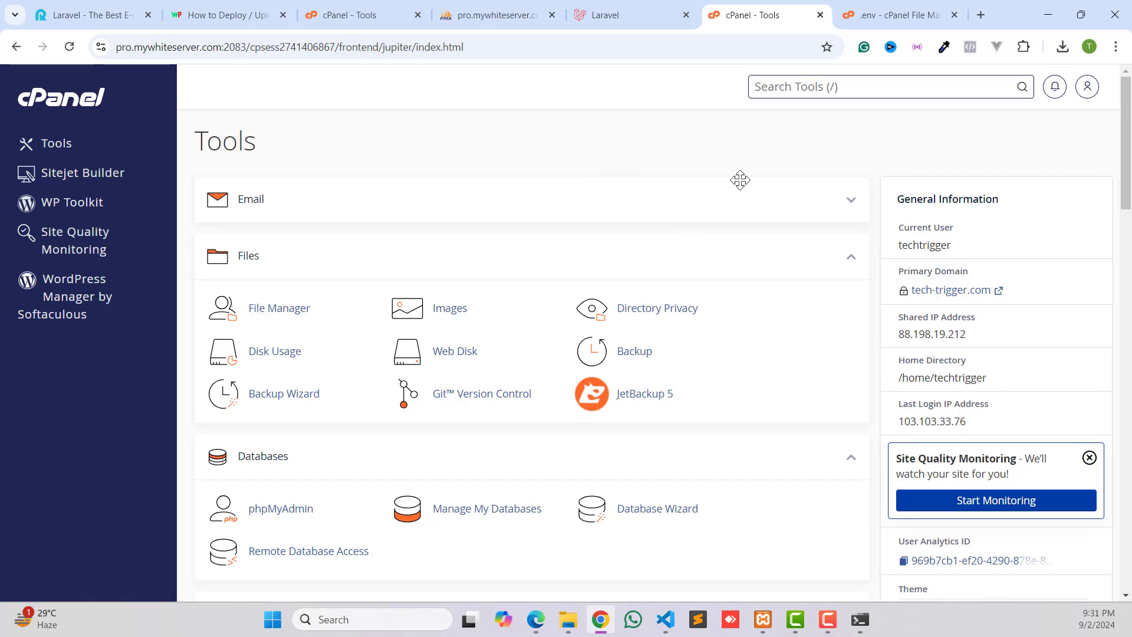
pyautogui.write('sssh')
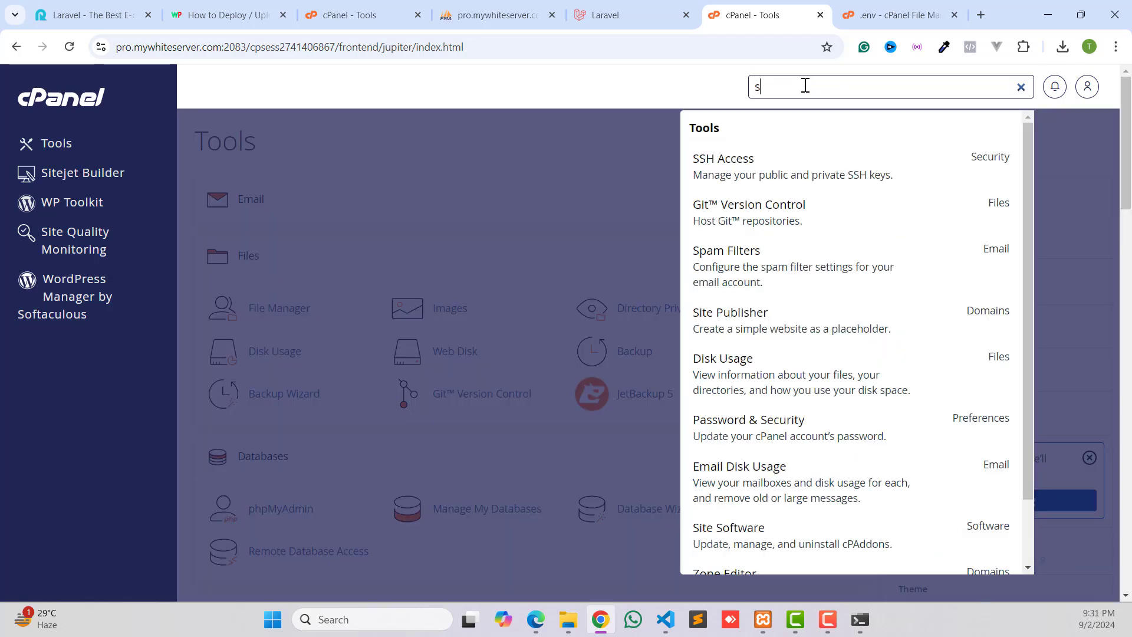
pyautogui.click(727, 172)
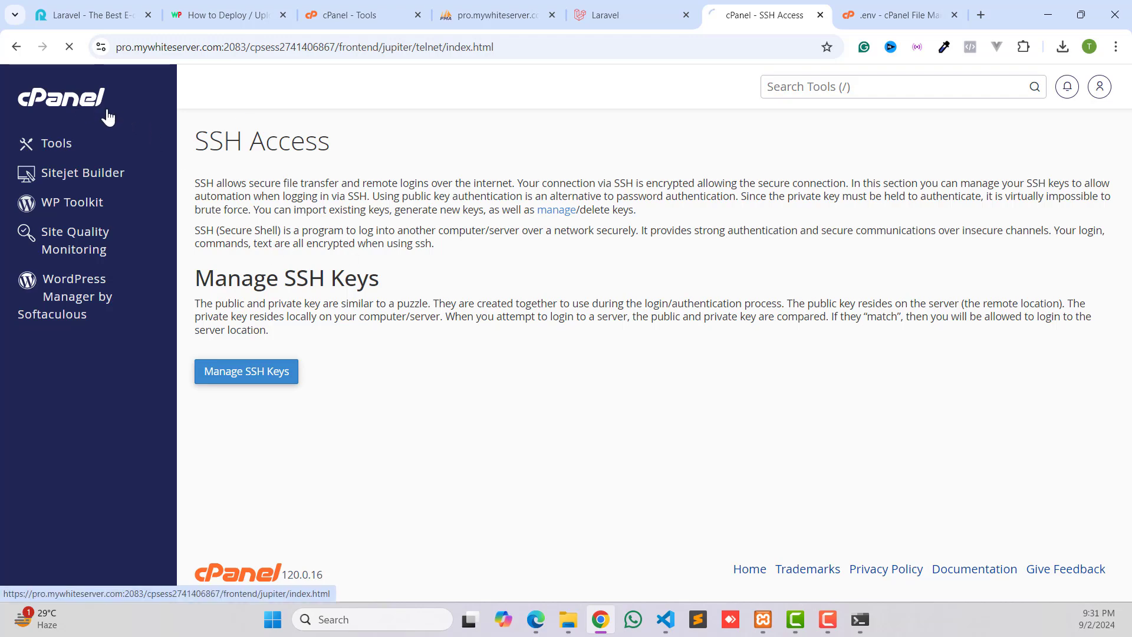
pyautogui.click(82, 106)
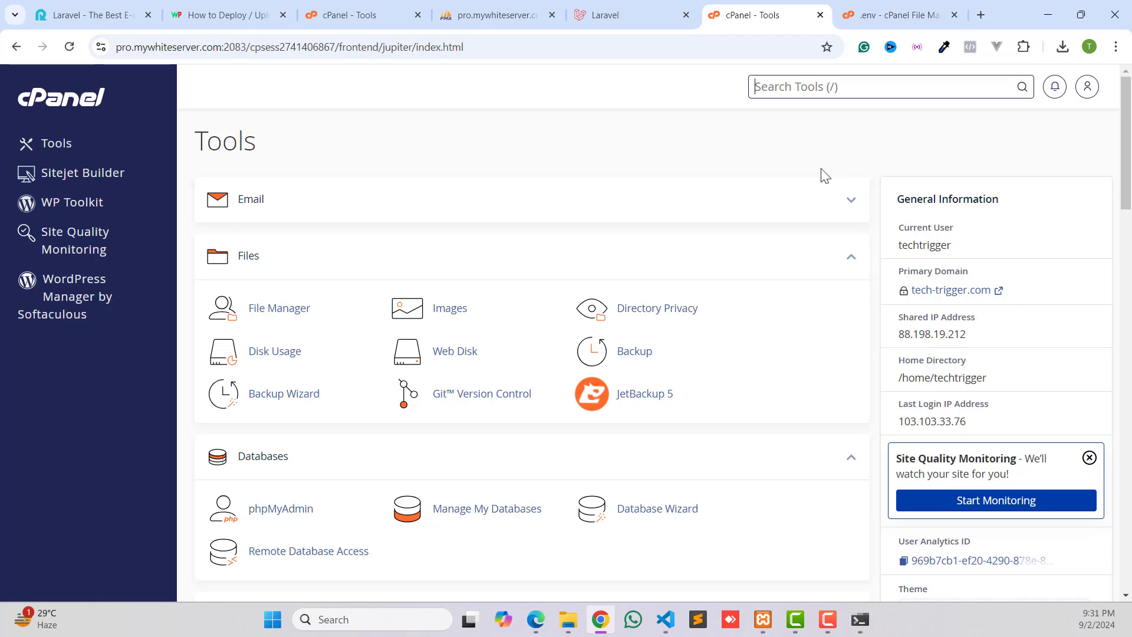
# Check the database name, database username and APP_ENV lines in .env against the site's error, and close the .env editor.
pyautogui.click(899, 15)
pyautogui.click(625, 15)
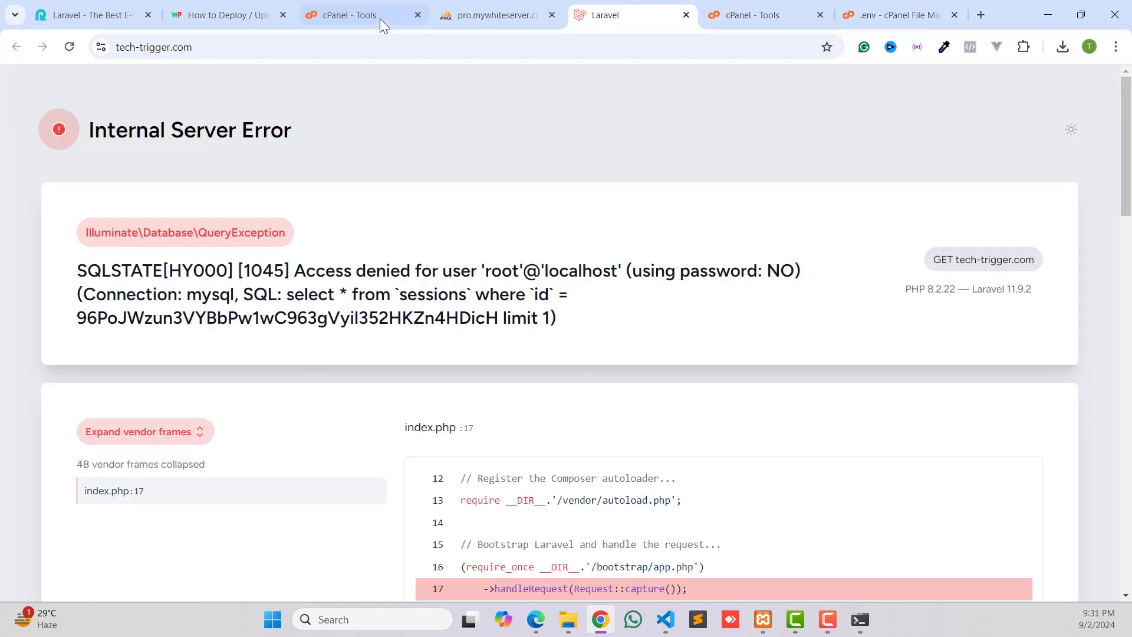
pyautogui.click(855, 16)
pyautogui.click(149, 365)
pyautogui.click(149, 384)
pyautogui.click(142, 365)
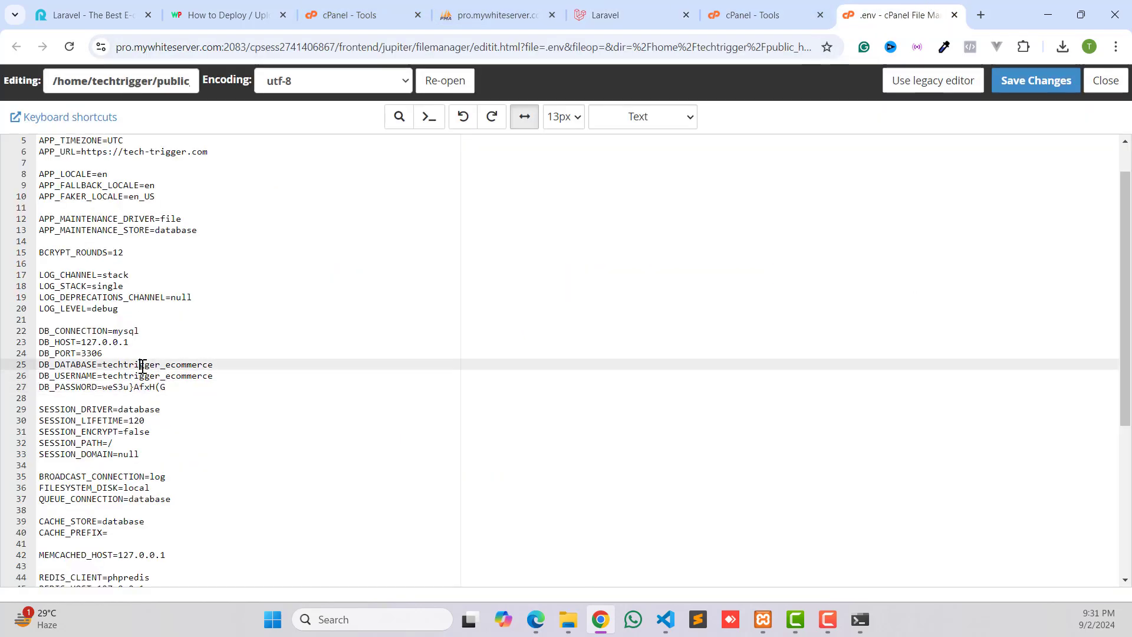
pyautogui.click(137, 377)
pyautogui.click(110, 375)
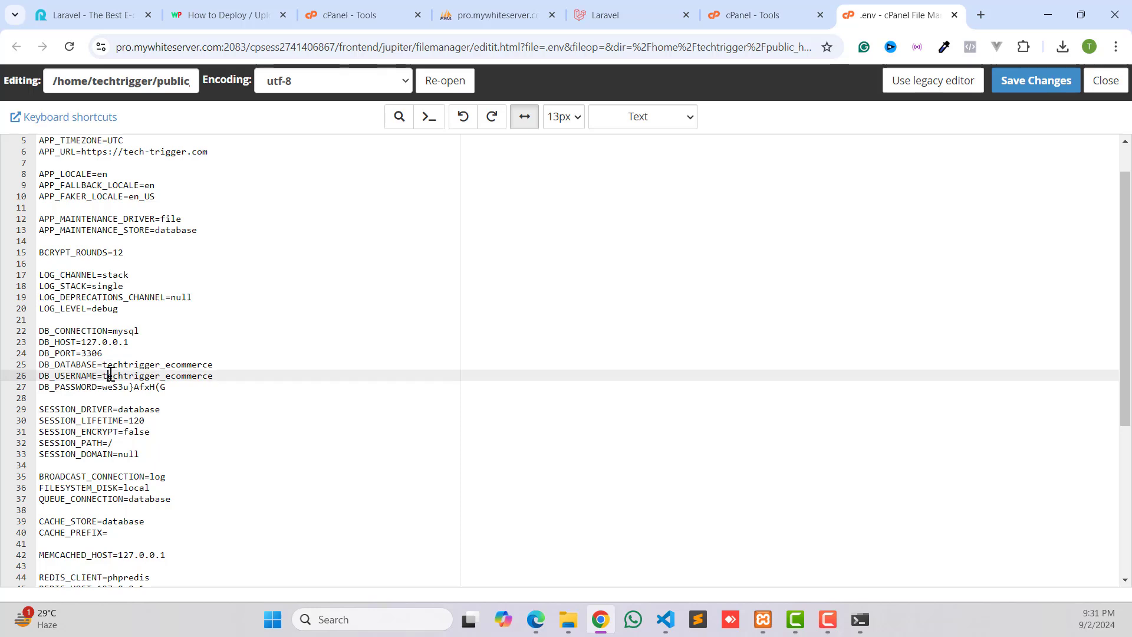
pyautogui.scroll(2, 170, 359)
pyautogui.click(104, 155)
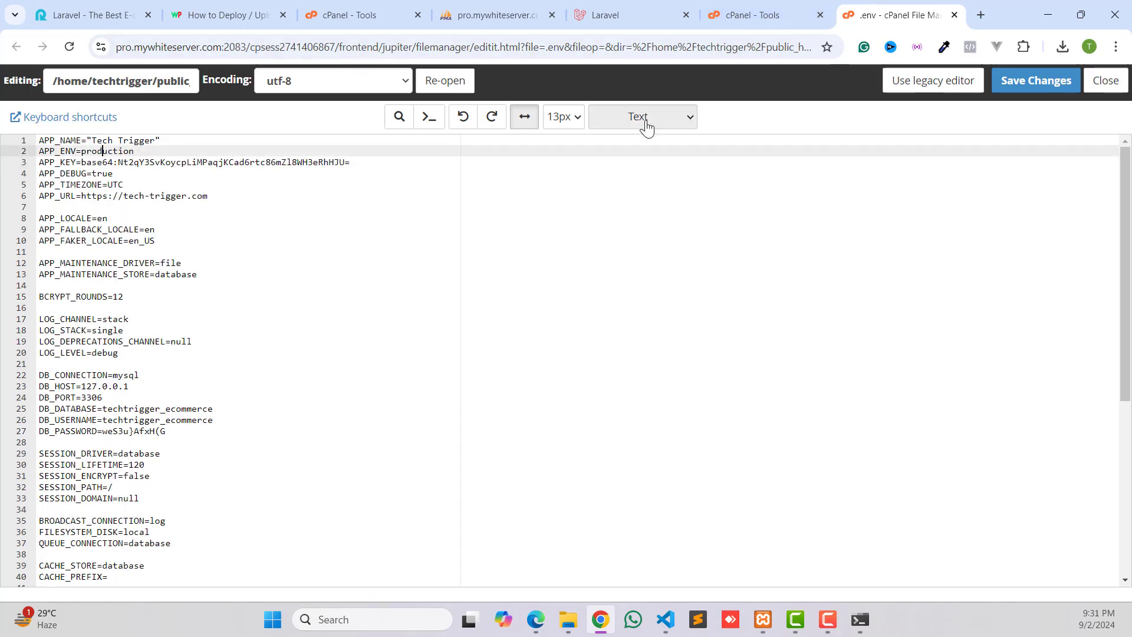
pyautogui.hotkey('ctrl', 'w')
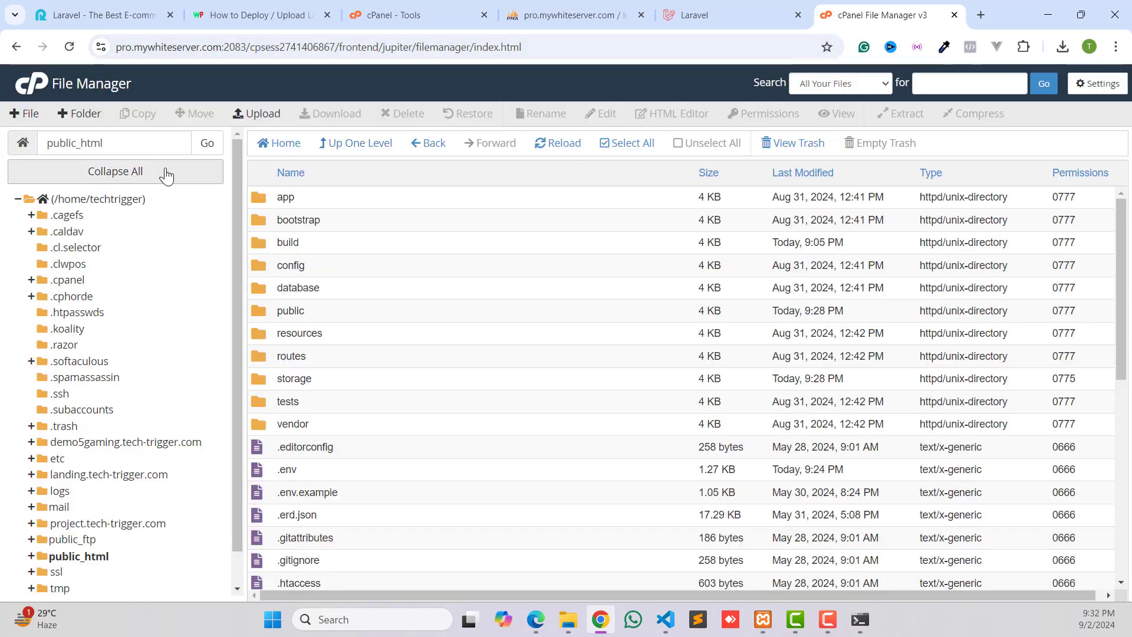
# Compress all files and folders in public_html into a Zip Archive named production_ecom.zip and locate it in the listing.
pyautogui.scroll(-3, 334, 411)
pyautogui.scroll(-5, 334, 411)
pyautogui.scroll(8, 337, 424)
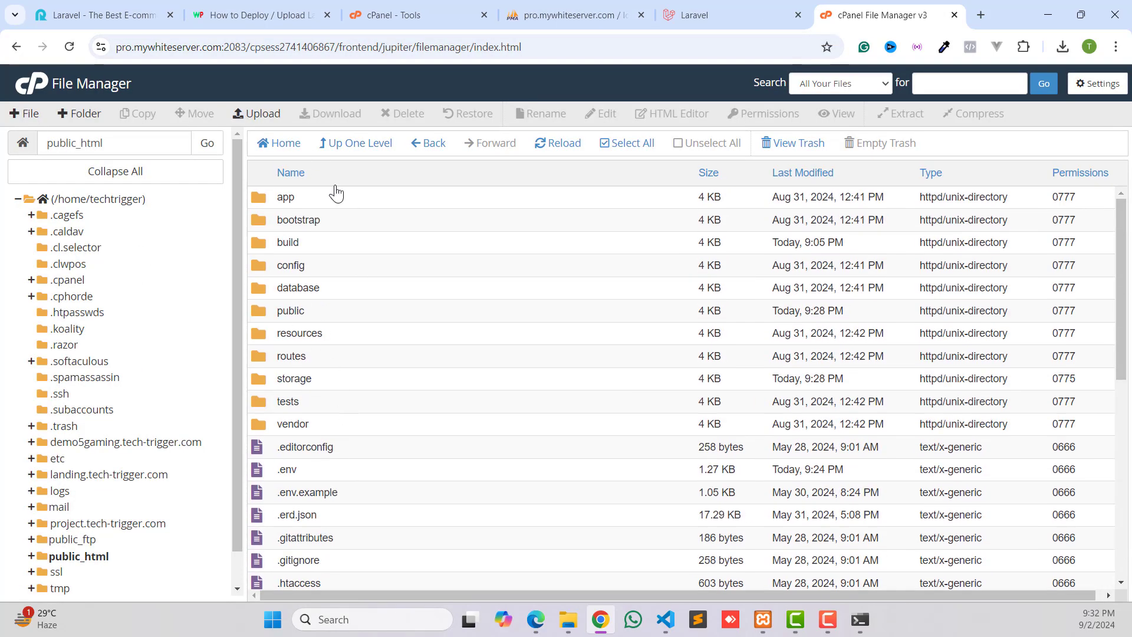
pyautogui.click(620, 143)
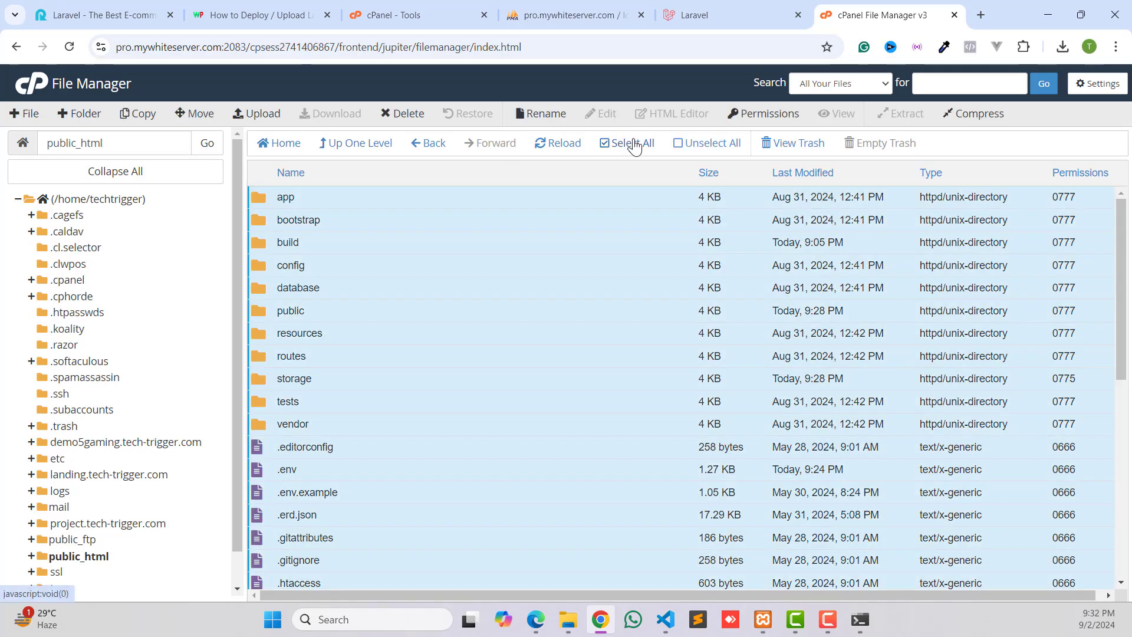
pyautogui.rightClick(409, 223)
pyautogui.click(460, 348)
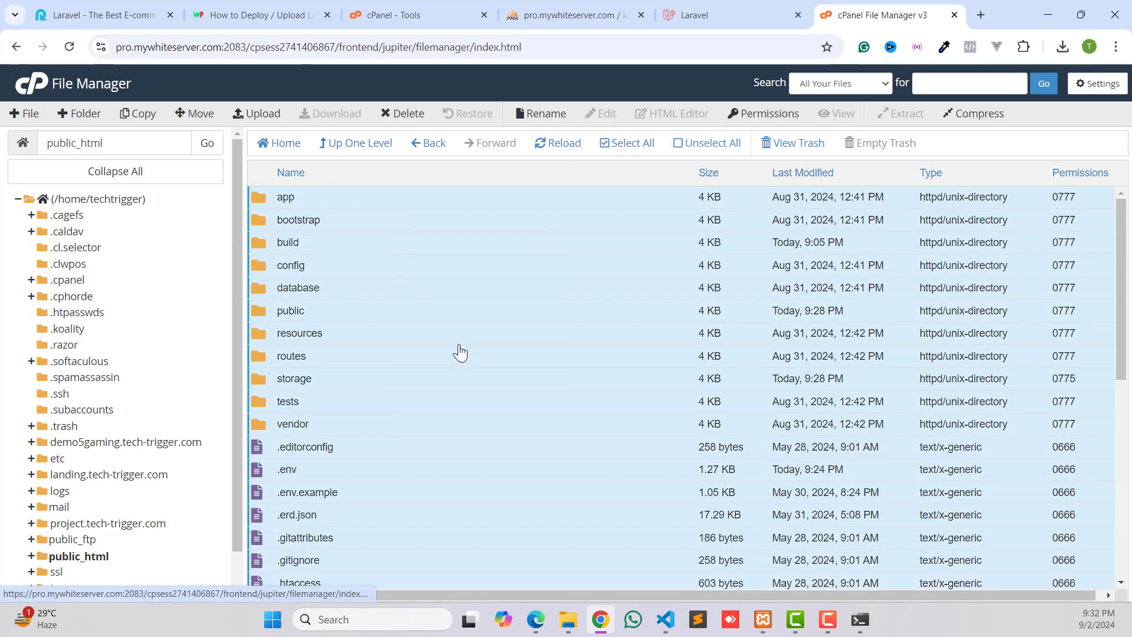
pyautogui.scroll(-2, 481, 310)
pyautogui.scroll(2, 466, 307)
pyautogui.click(420, 267)
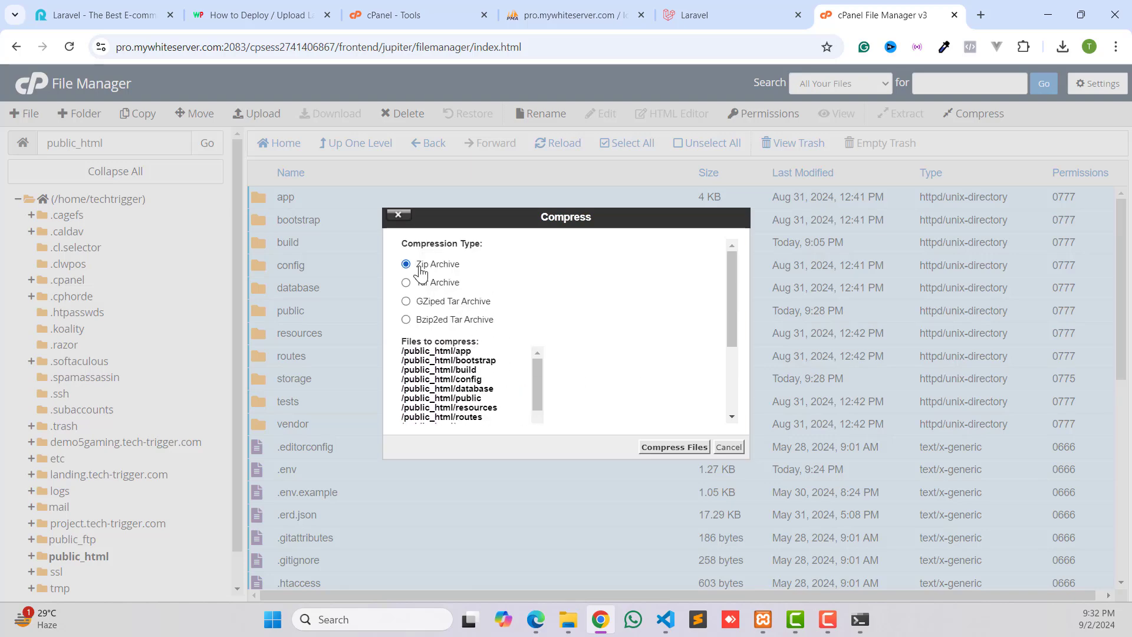
pyautogui.scroll(-5, 517, 377)
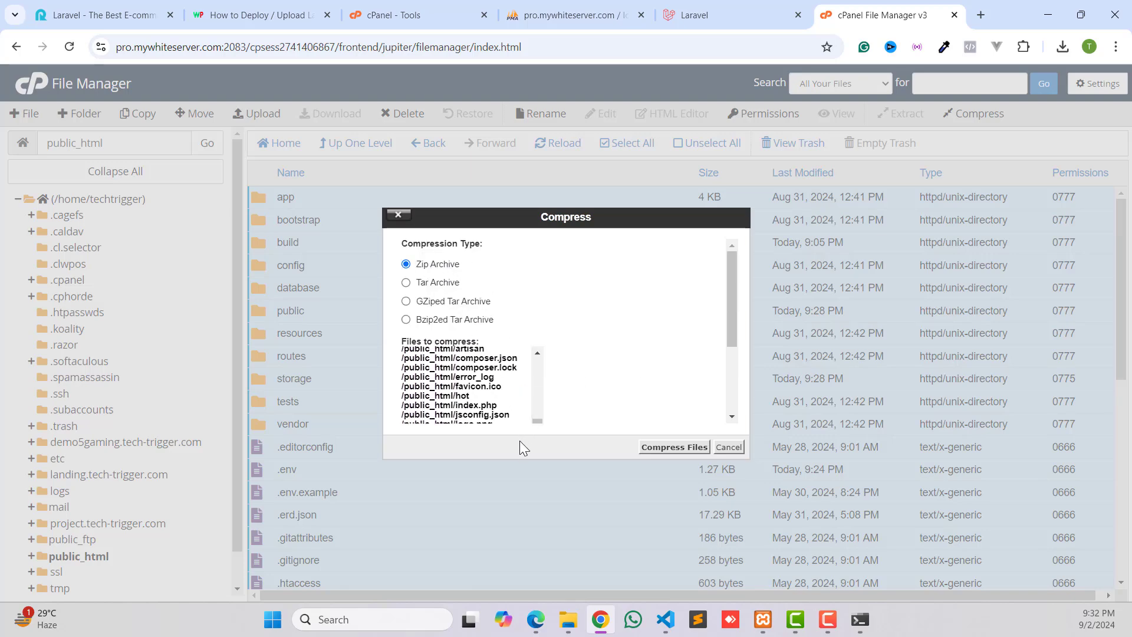
pyautogui.scroll(-3, 561, 393)
pyautogui.click(483, 405)
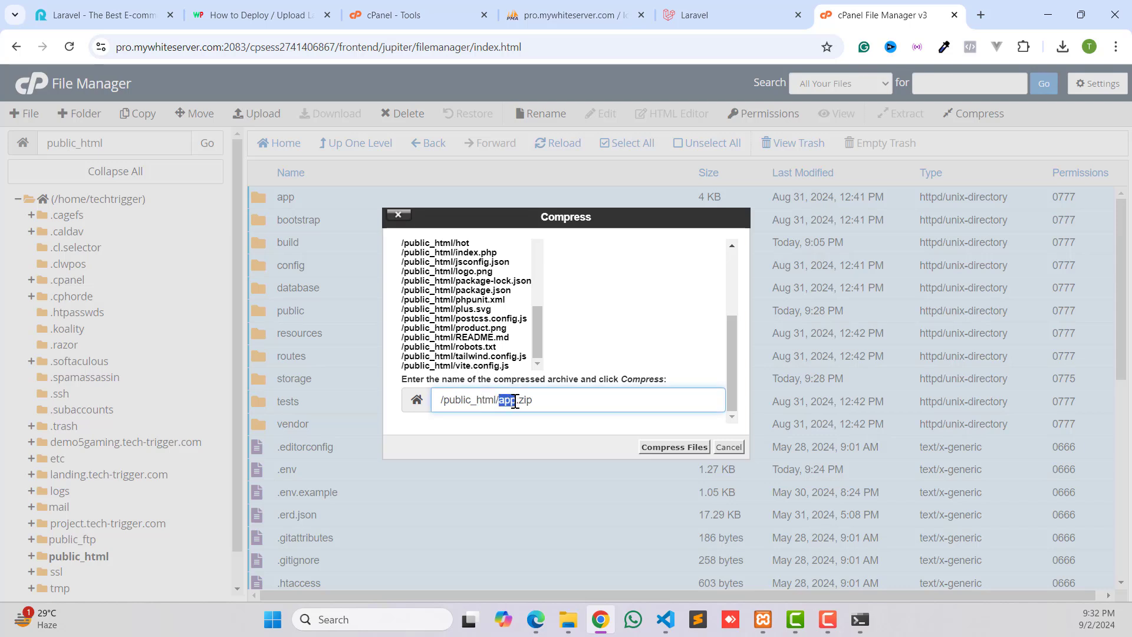
pyautogui.write('production_ecom')
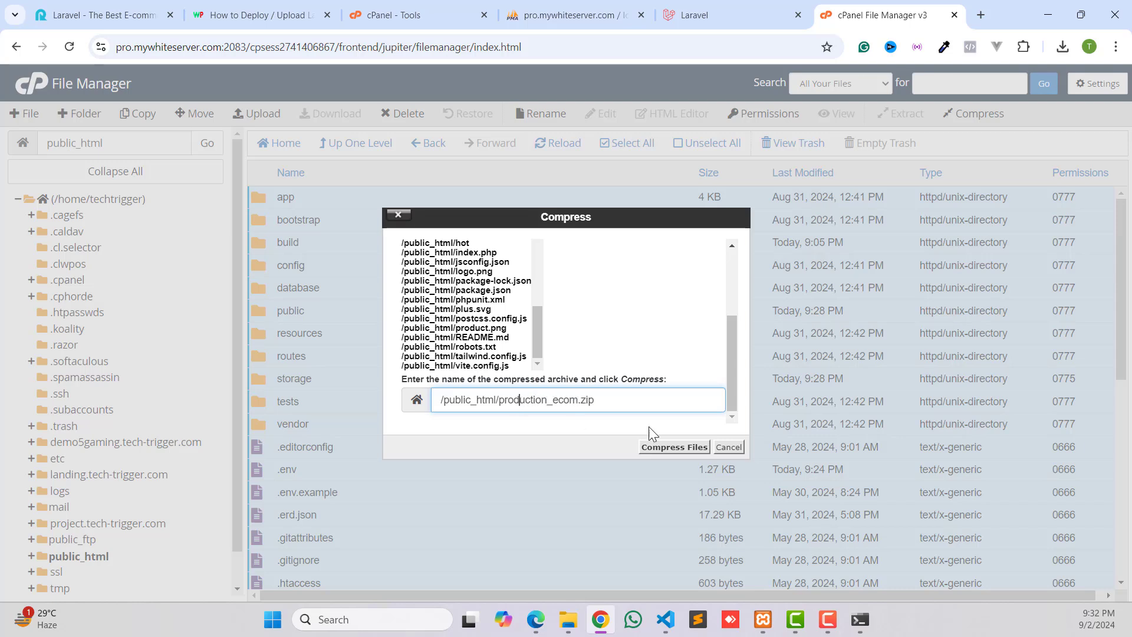
pyautogui.click(664, 448)
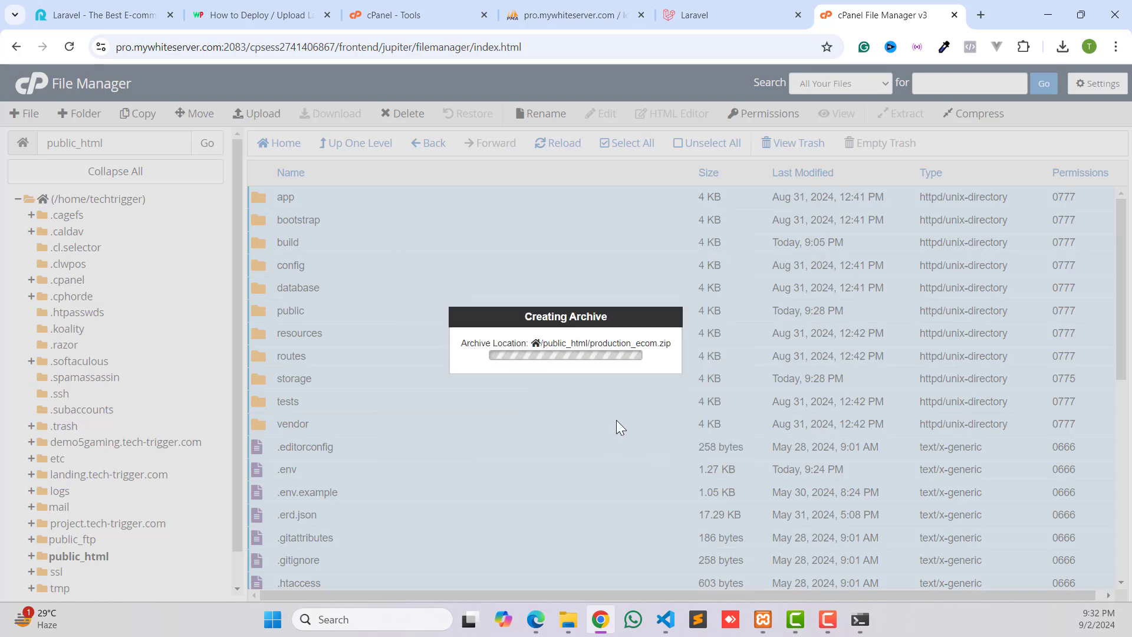
pyautogui.scroll(-8, 413, 384)
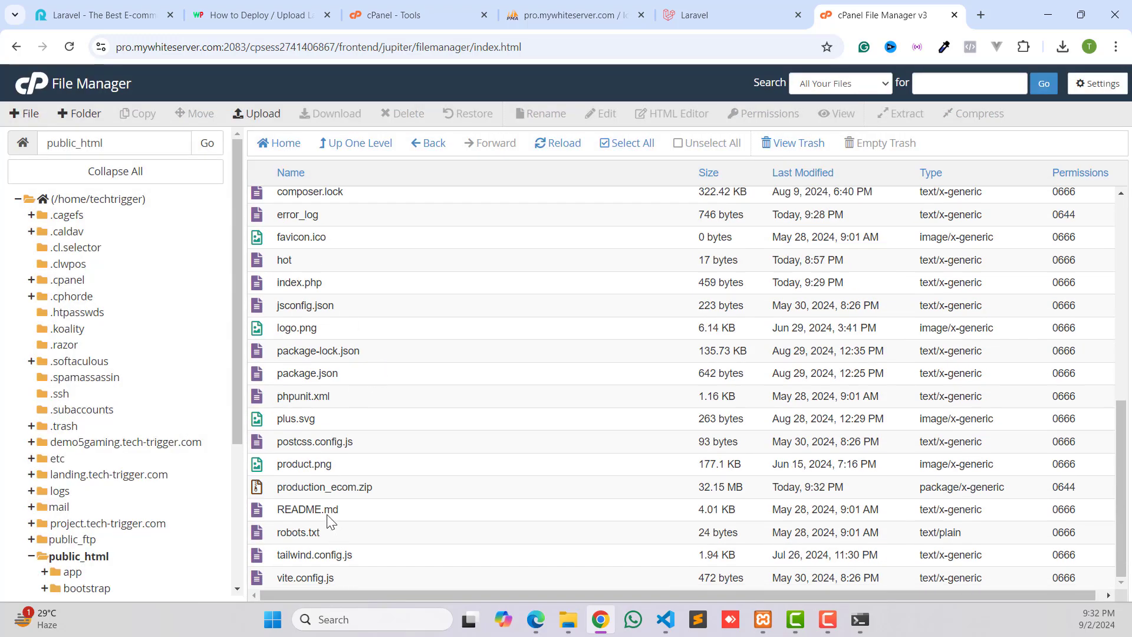
# Download production_ecom.zip from public_html to the computer.
pyautogui.click(313, 487)
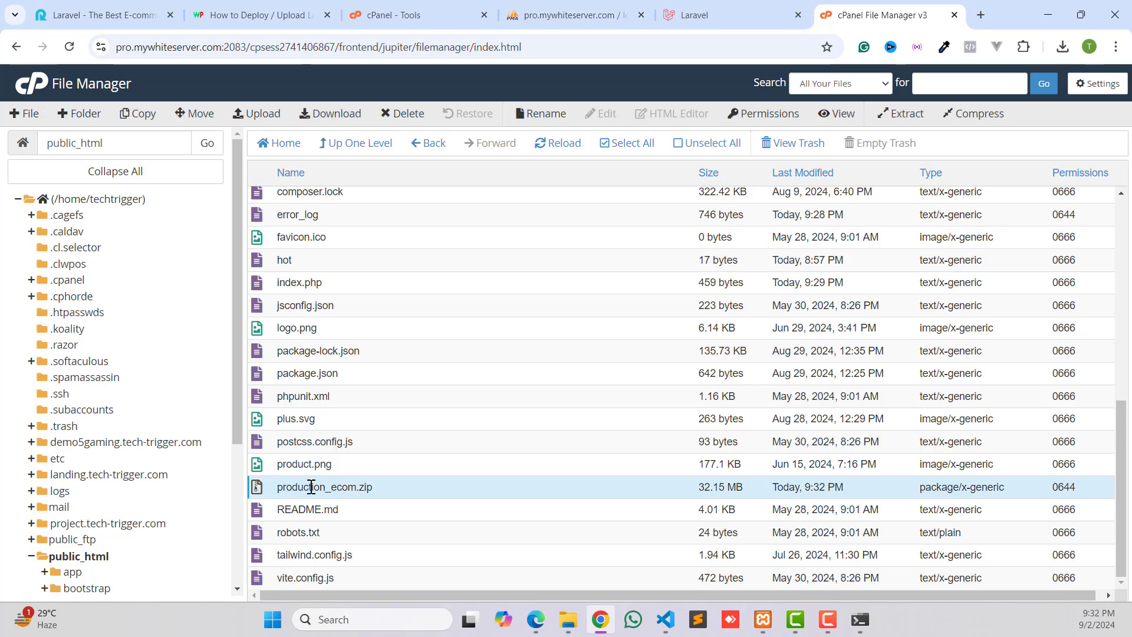
pyautogui.rightClick(311, 487)
pyautogui.click(356, 407)
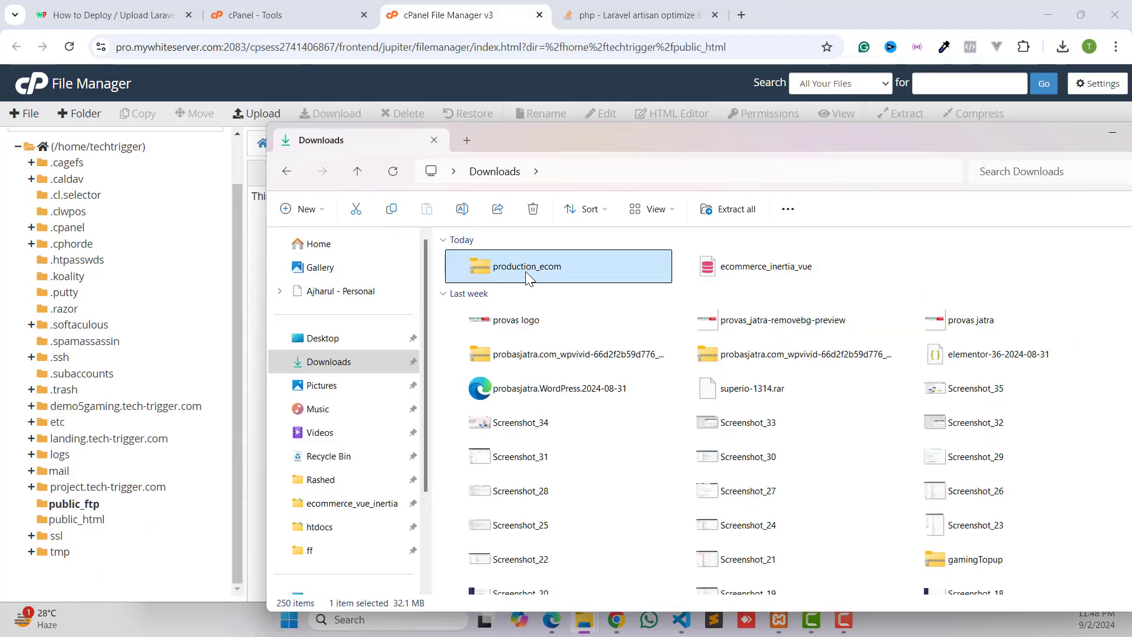
# Extract the downloaded production_ecom archive into its own folder in Downloads and open that folder.
pyautogui.rightClick(526, 270)
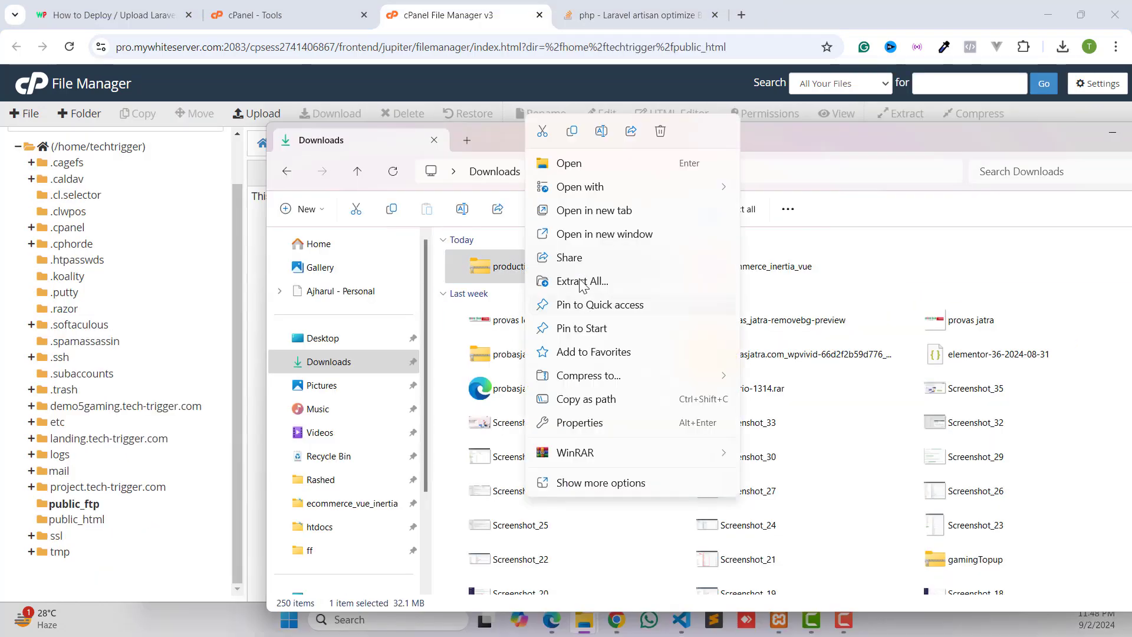
pyautogui.moveTo(625, 453)
pyautogui.click(764, 497)
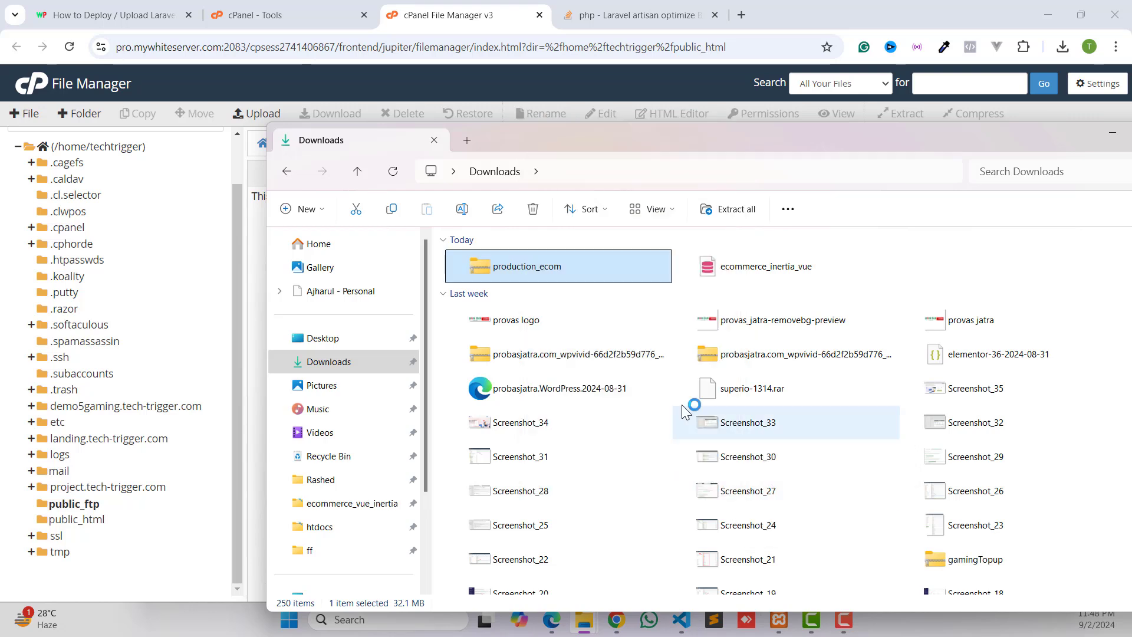
pyautogui.click(961, 277)
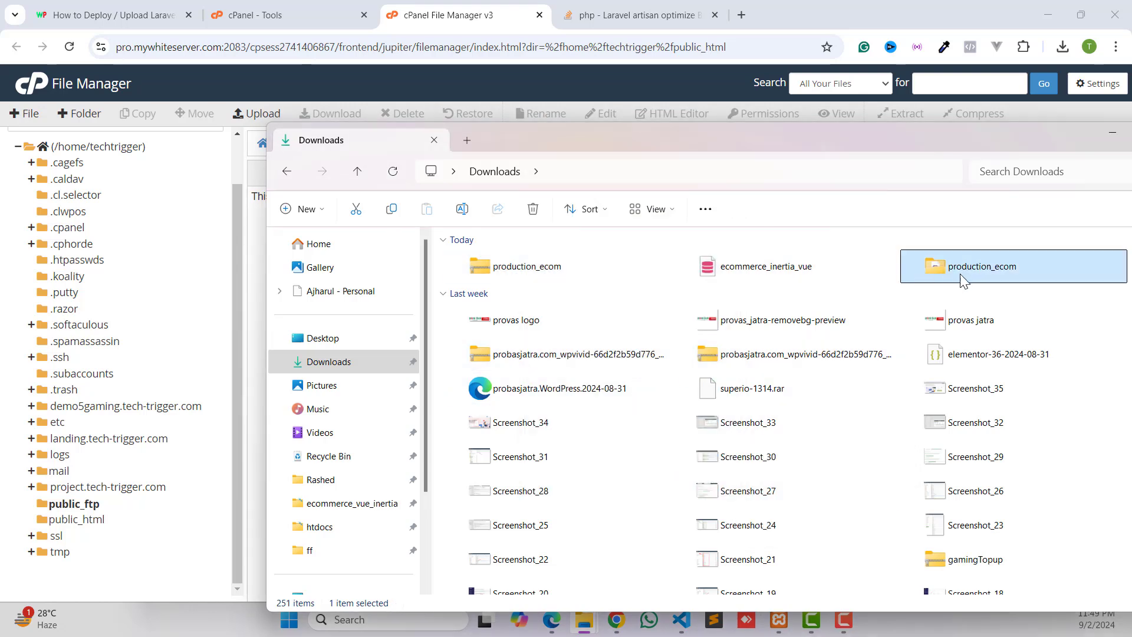
pyautogui.doubleClick(939, 272)
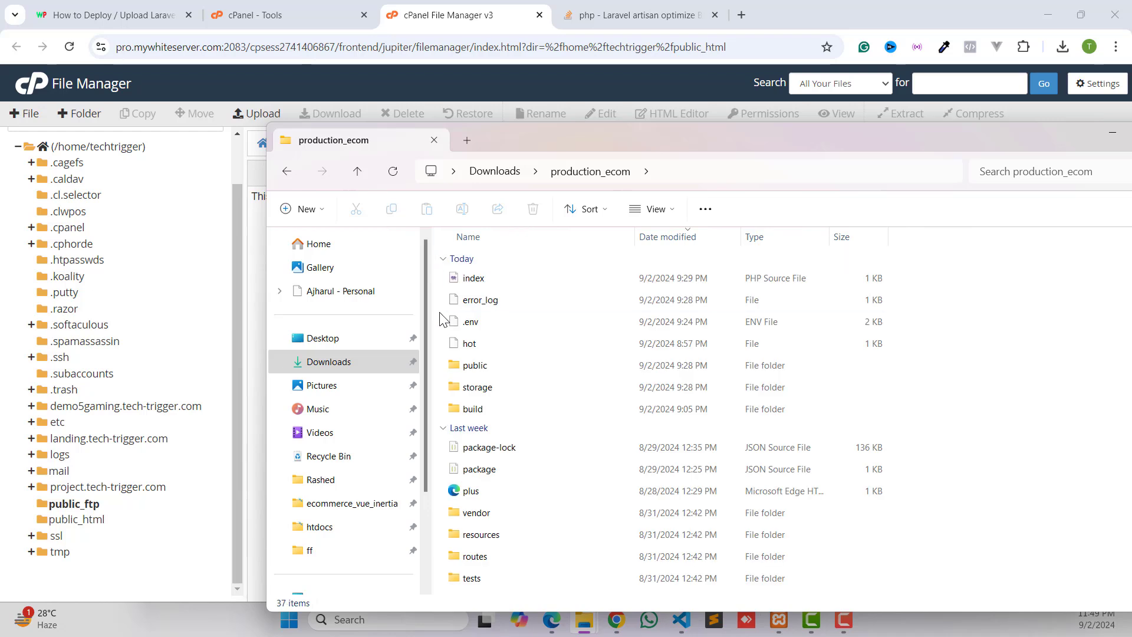
# Run php artisan optimize:clear in a terminal opened in the extracted production_ecom folder, and close the terminal.
pyautogui.rightClick(449, 313)
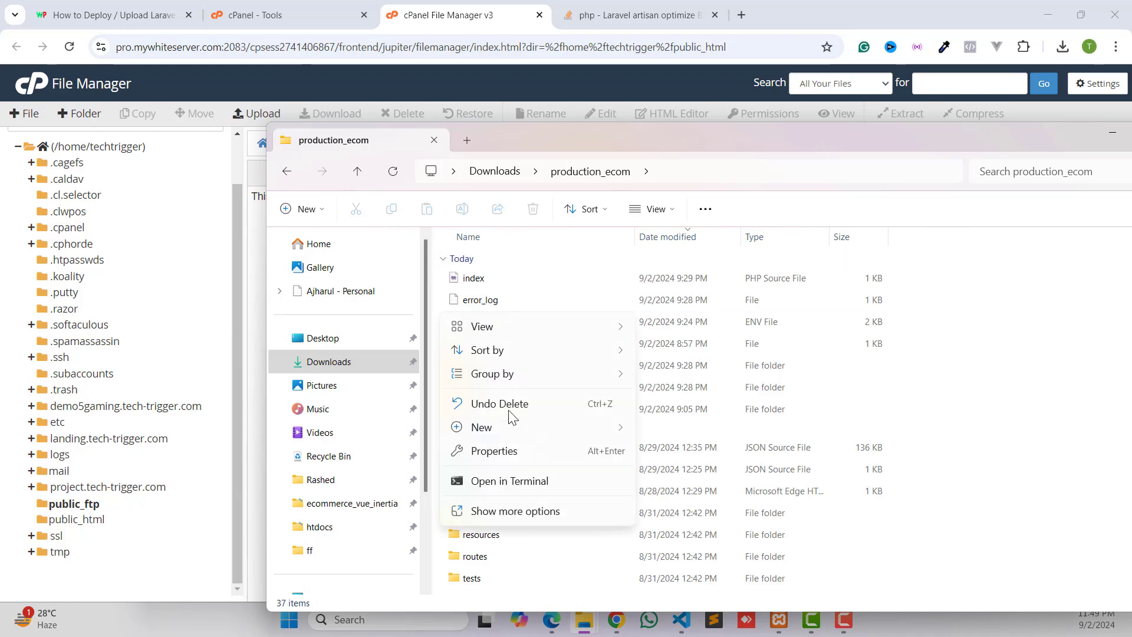
pyautogui.click(501, 482)
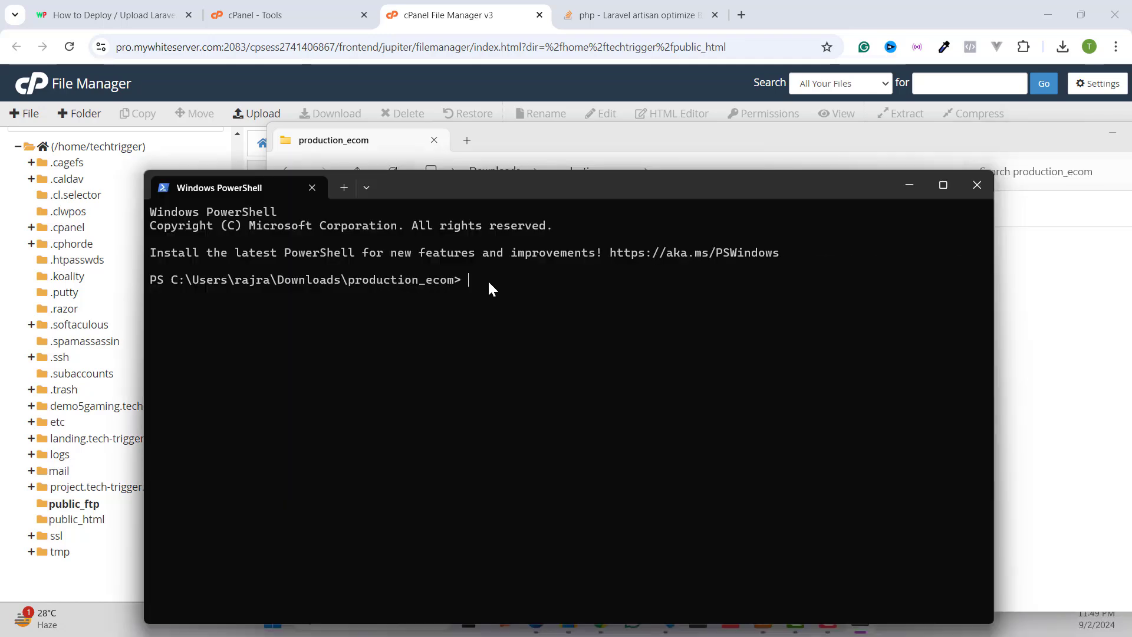
pyautogui.write('php artisan optimize')
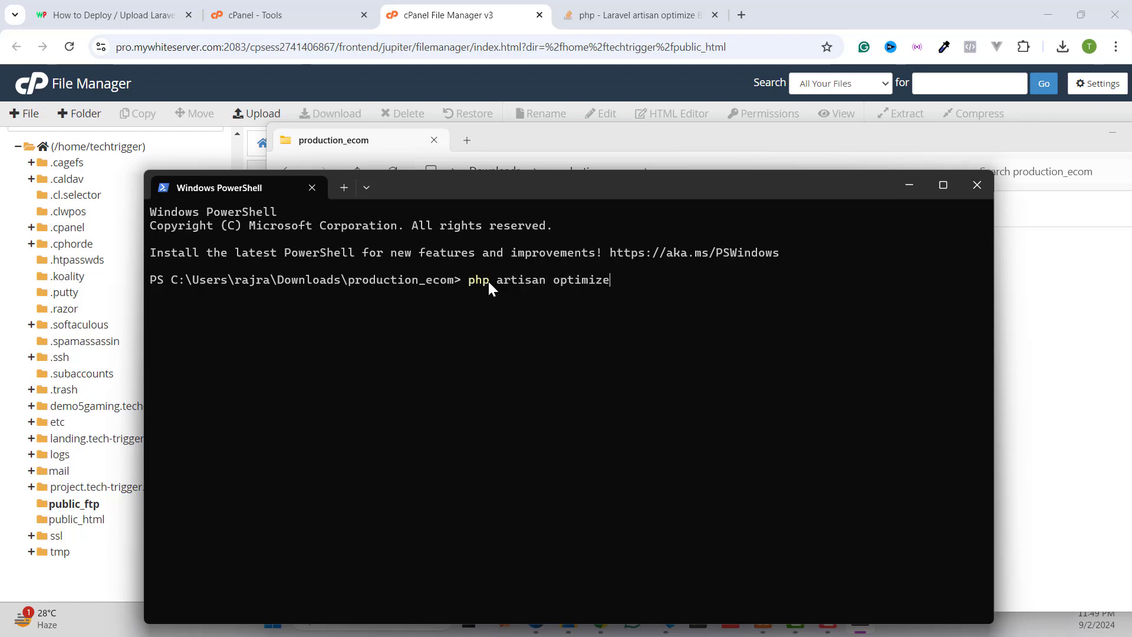
pyautogui.write(':clear')
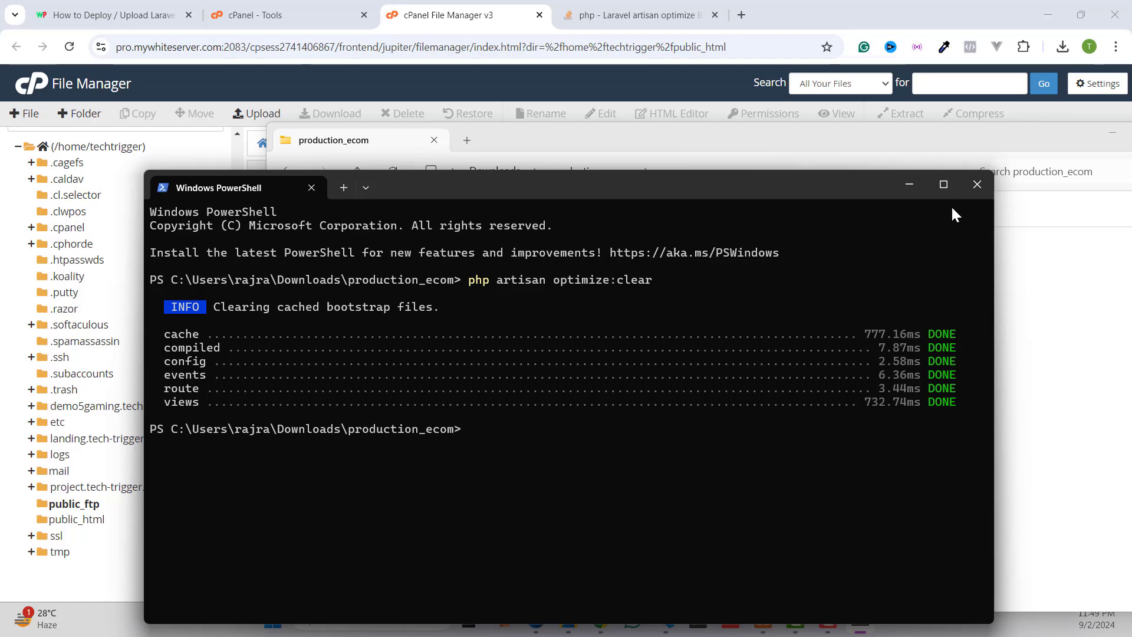
pyautogui.click(976, 185)
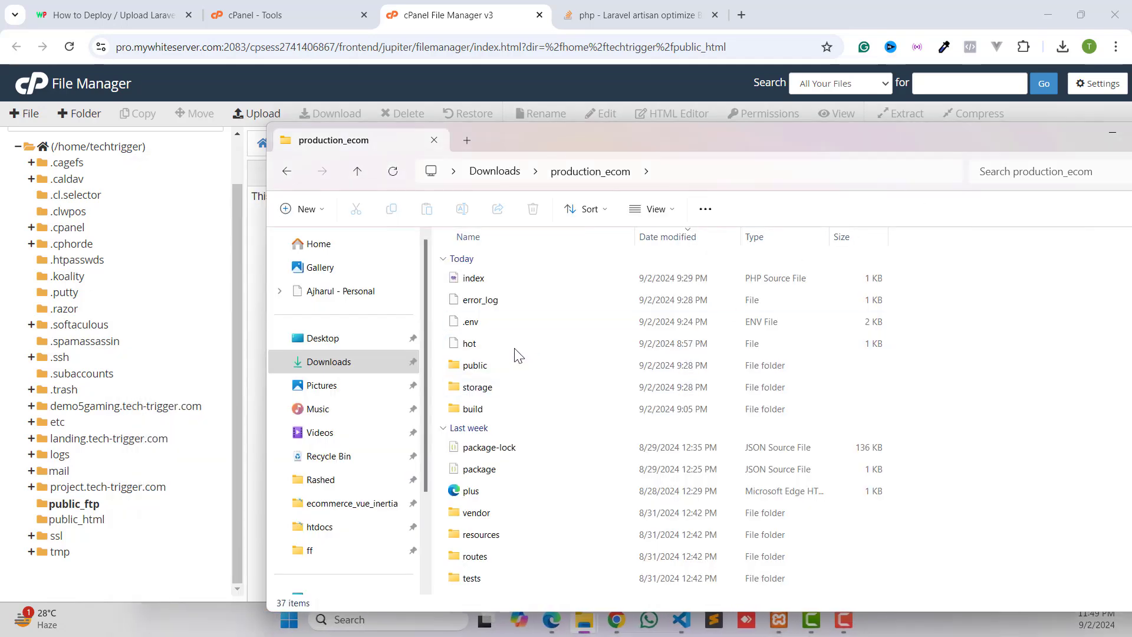
# Compress all files and folders in production_ecom into a ZIP archive named production_ecom_optimized.zip.
pyautogui.scroll(-5, 519, 413)
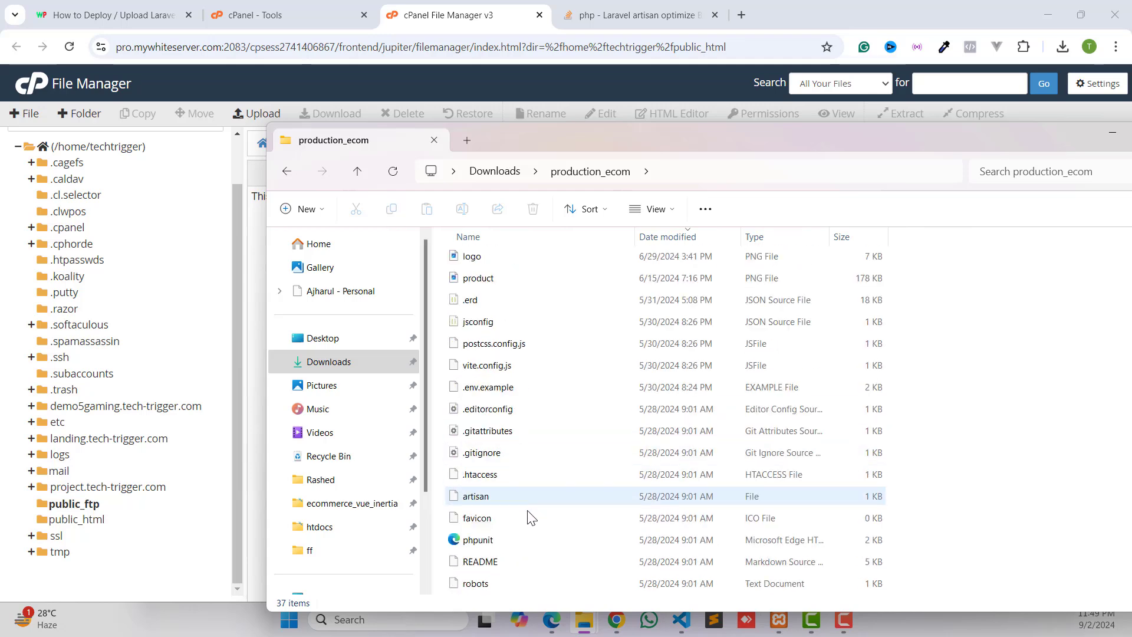
pyautogui.scroll(5, 512, 533)
pyautogui.moveTo(441, 282); pyautogui.dragTo(566, 560)
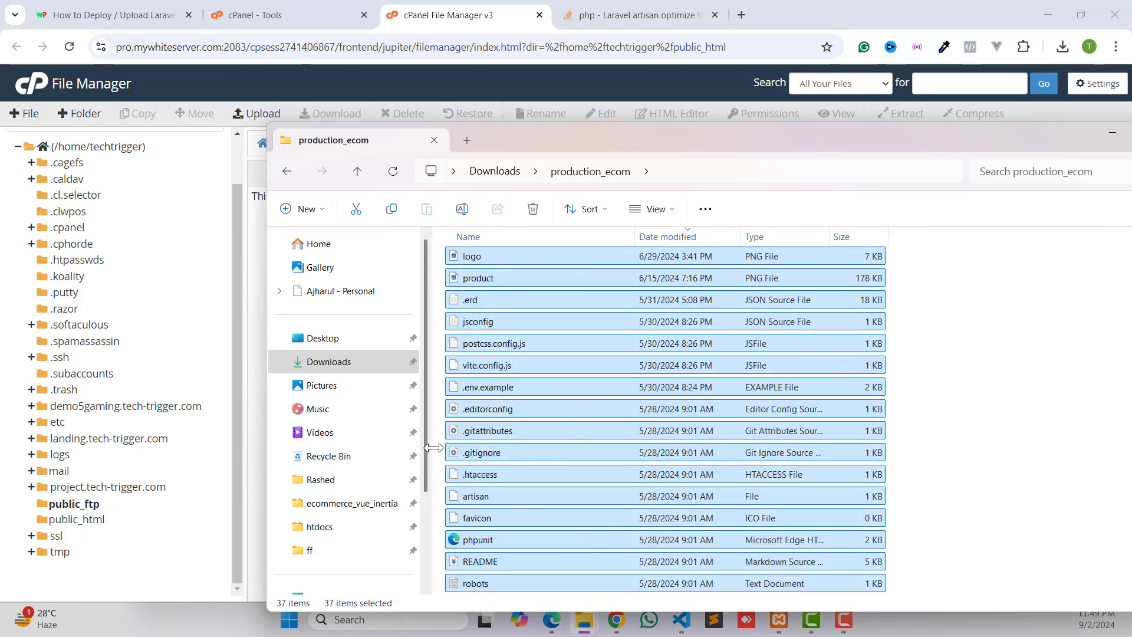
pyautogui.hotkey('ctrl', 'a')
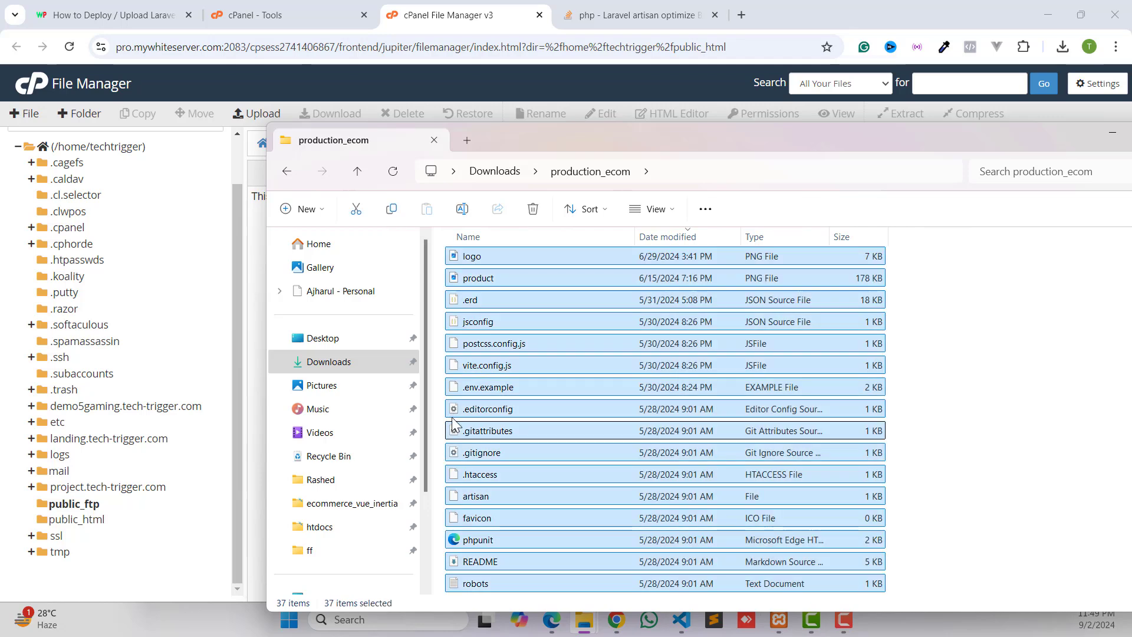
pyautogui.rightClick(550, 344)
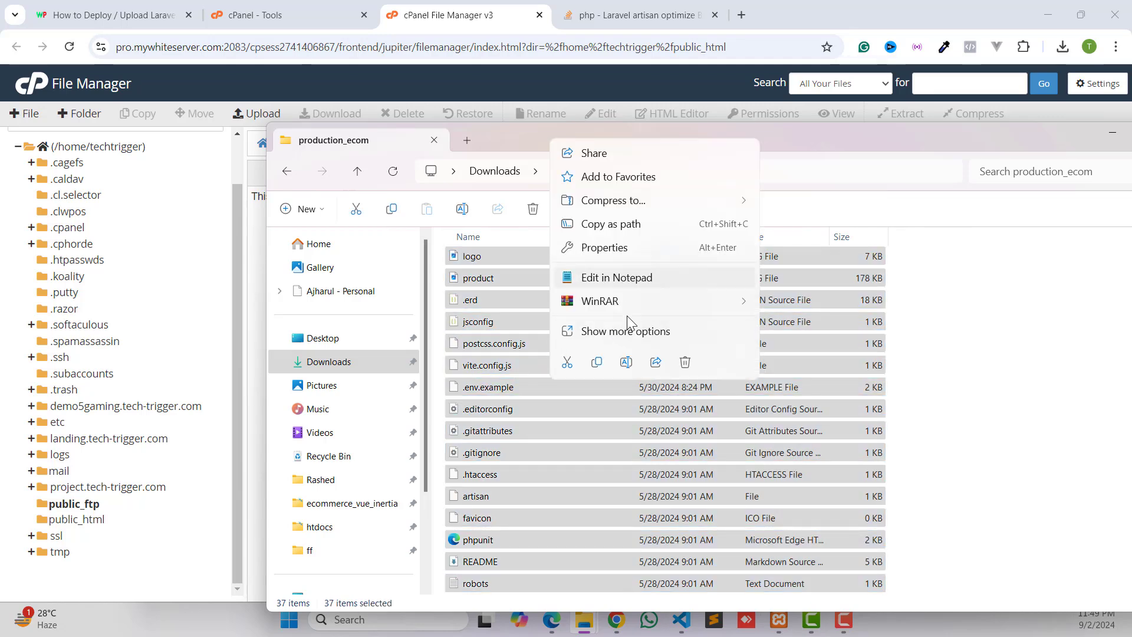
pyautogui.moveTo(625, 303)
pyautogui.click(801, 322)
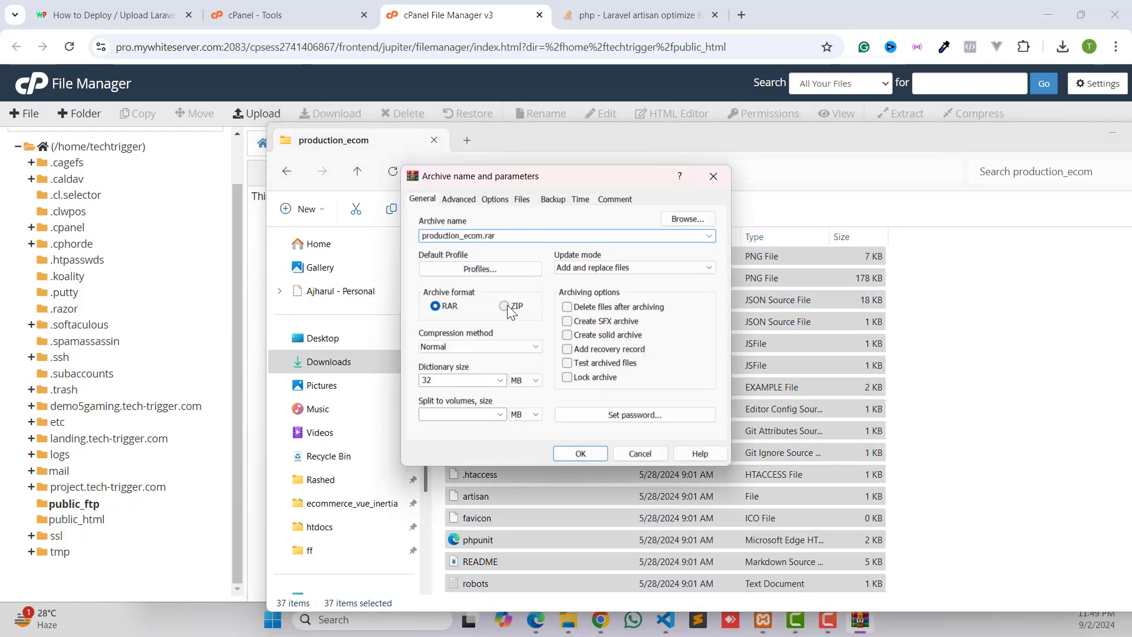
pyautogui.click(505, 307)
pyautogui.click(455, 235)
pyautogui.click(490, 236)
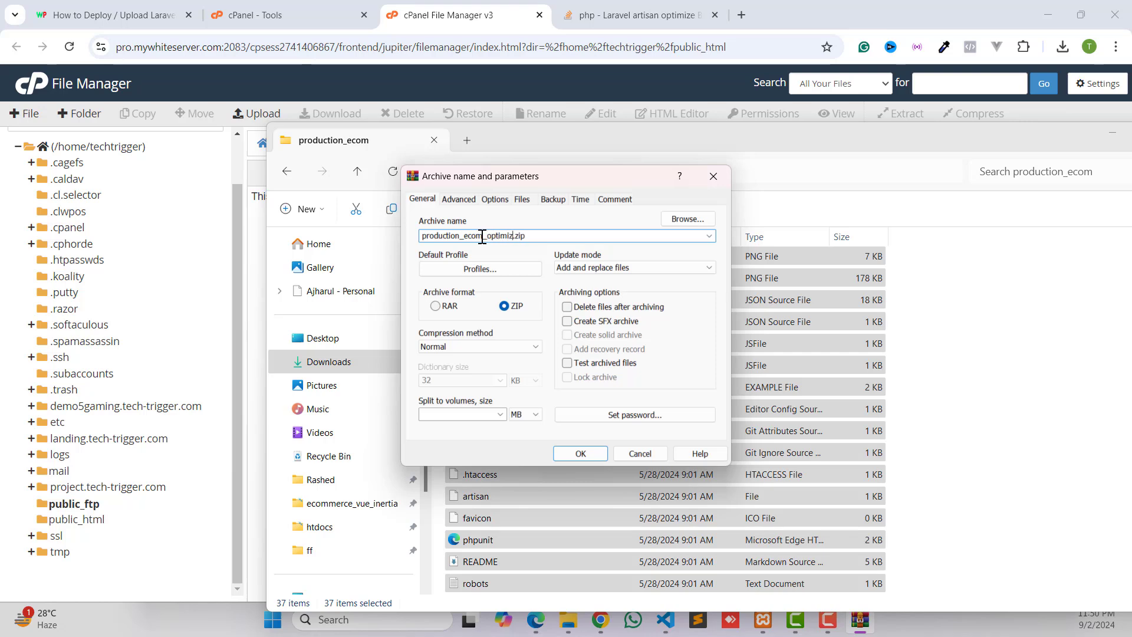
pyautogui.write('_optimized')
pyautogui.click(578, 454)
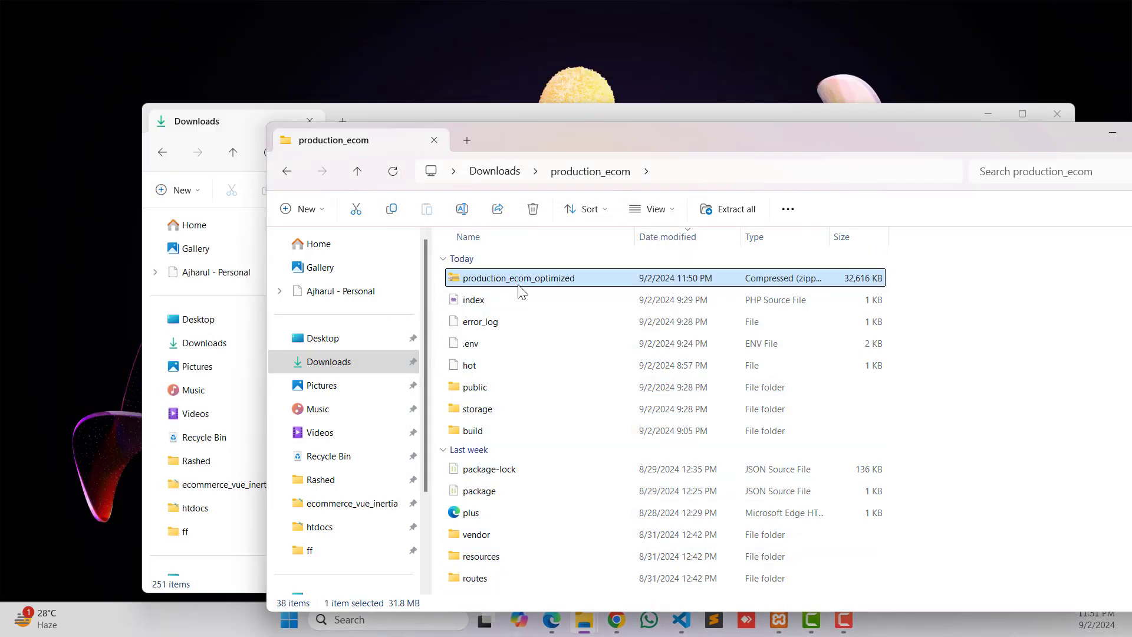
# Switch to the cPanel File Manager in Chrome and open public_html to check that the folder holds no files.
pyautogui.click(616, 619)
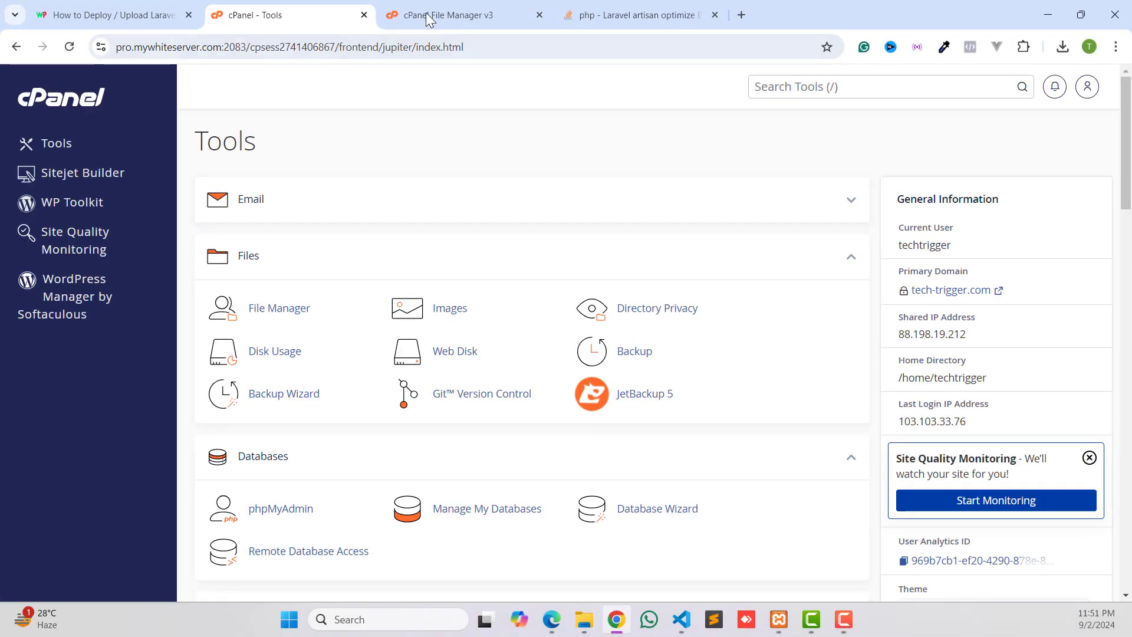
pyautogui.click(427, 13)
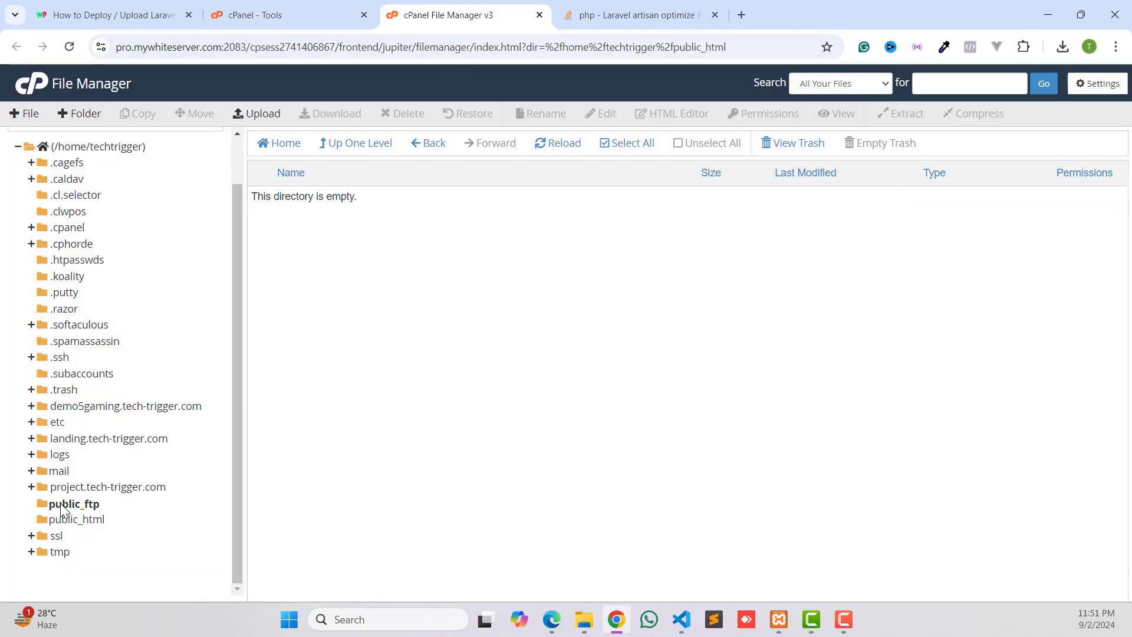
pyautogui.click(77, 519)
pyautogui.click(80, 522)
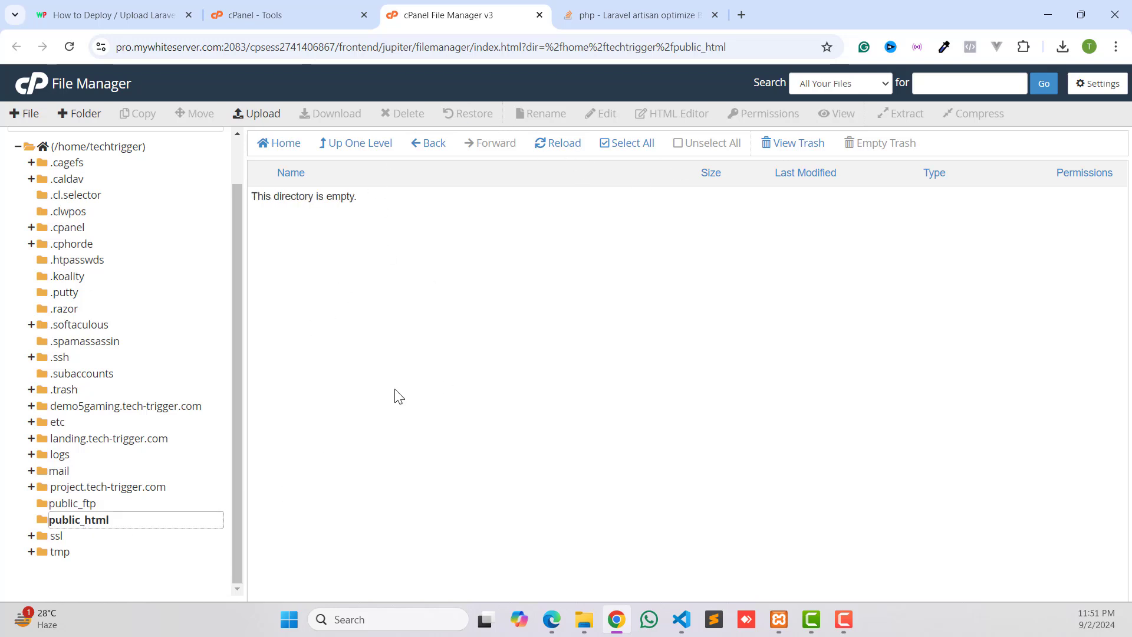
pyautogui.click(627, 143)
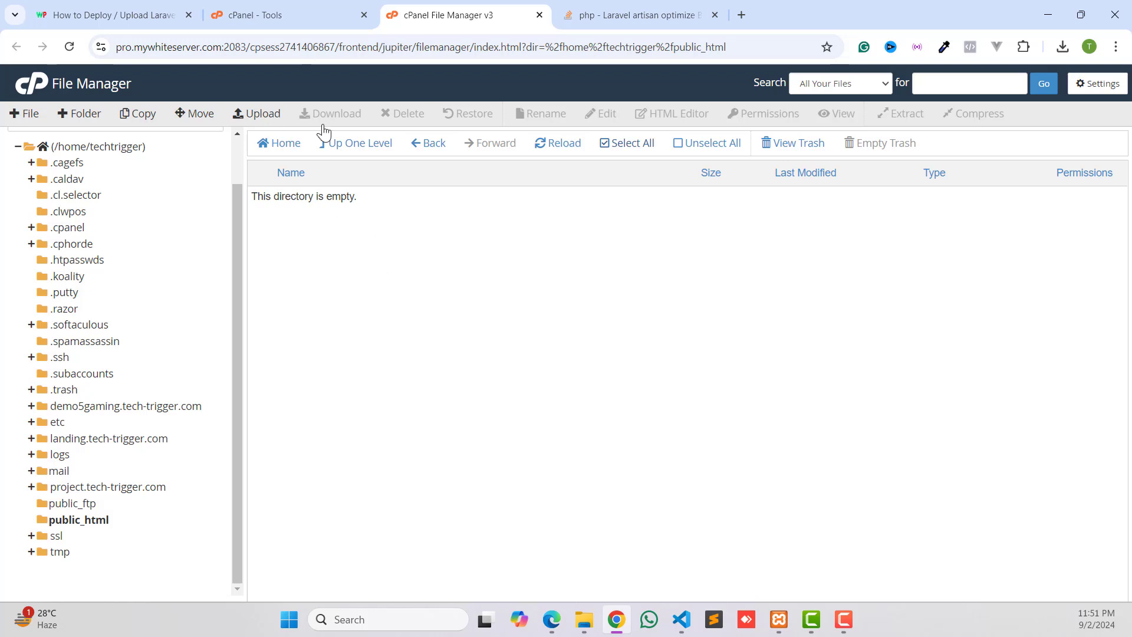
# Upload production_ecom_optimized.zip from the production_ecom folder in Downloads to public_html.
pyautogui.click(259, 114)
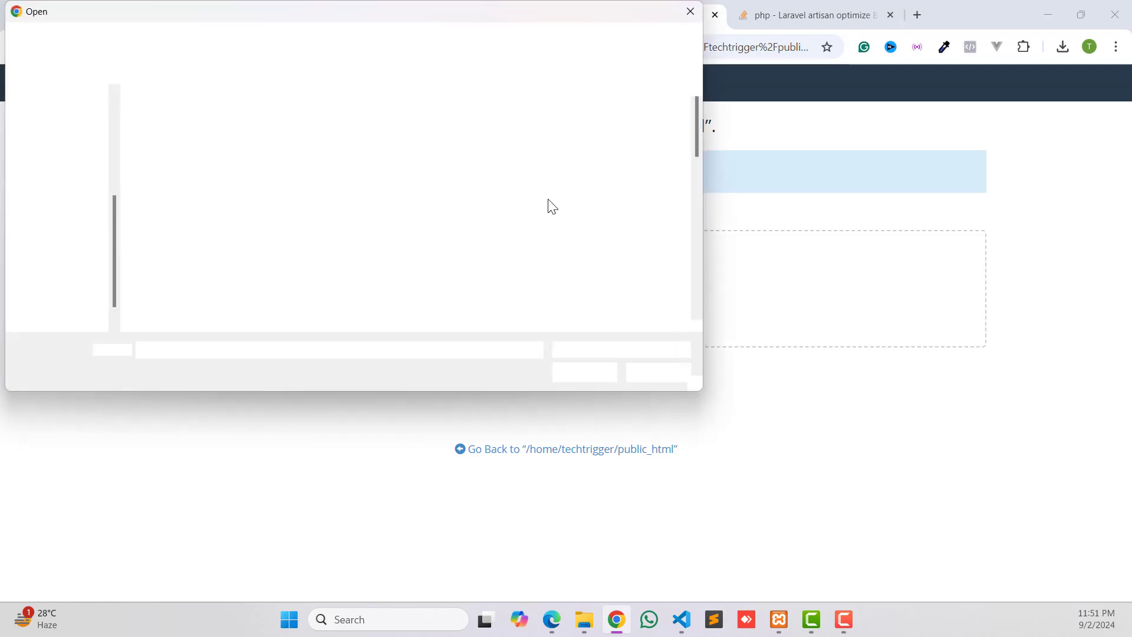
pyautogui.scroll(4, 51, 144)
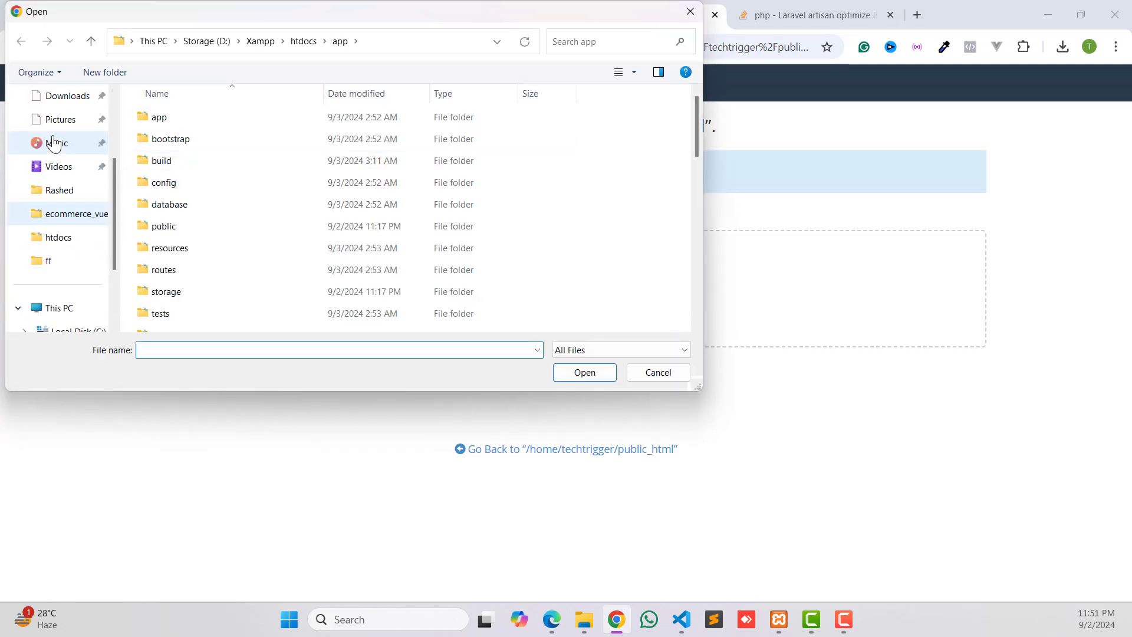
pyautogui.click(68, 219)
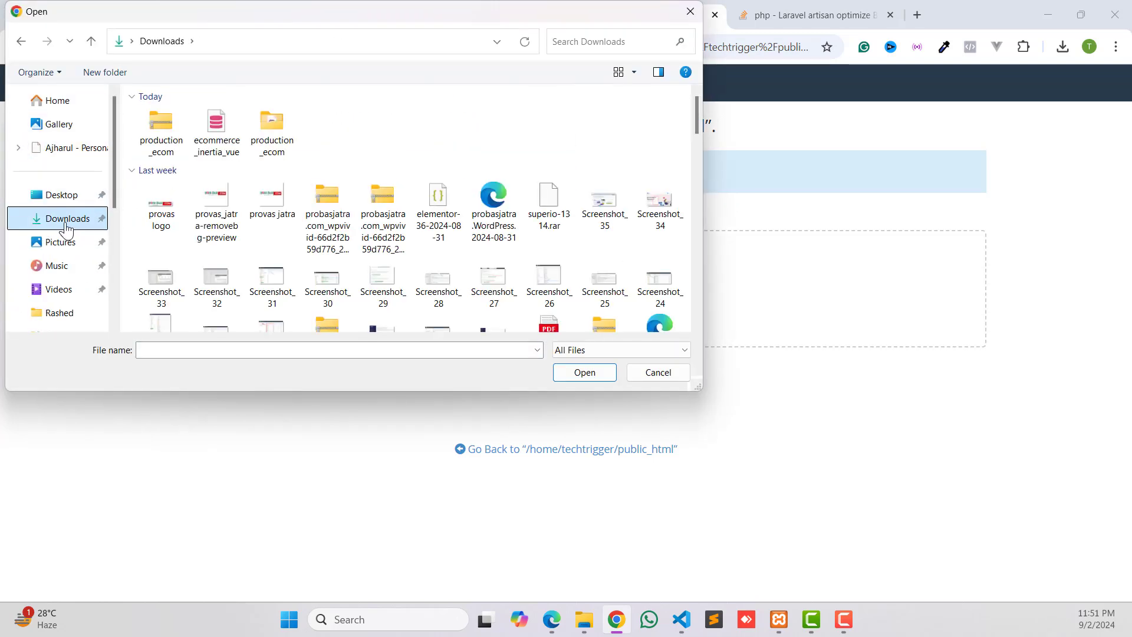
pyautogui.doubleClick(270, 127)
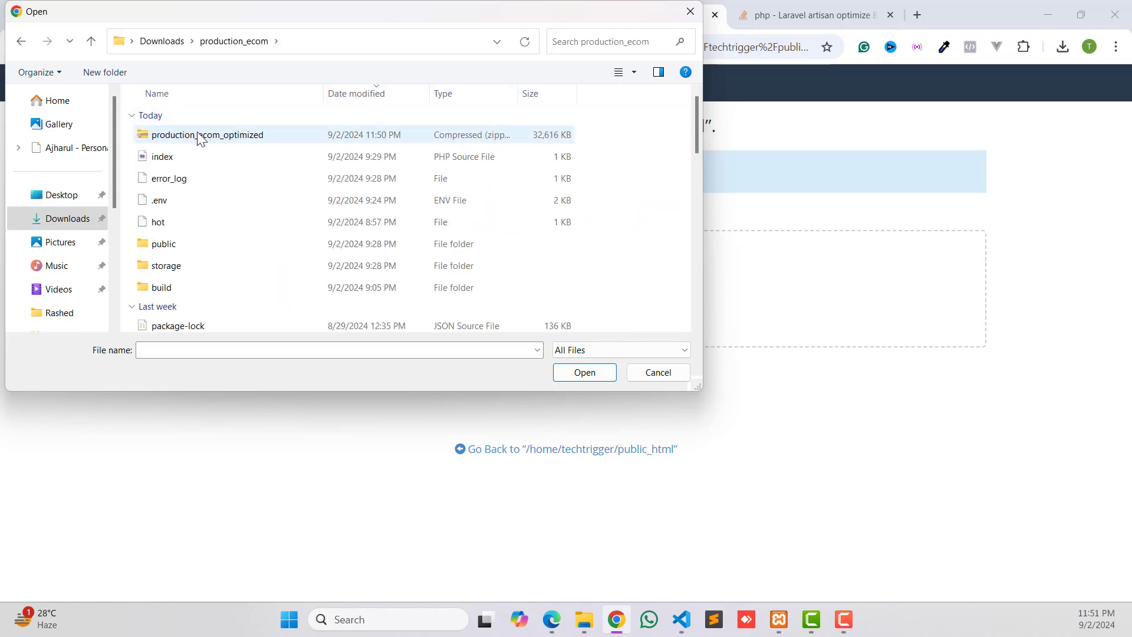
pyautogui.click(175, 141)
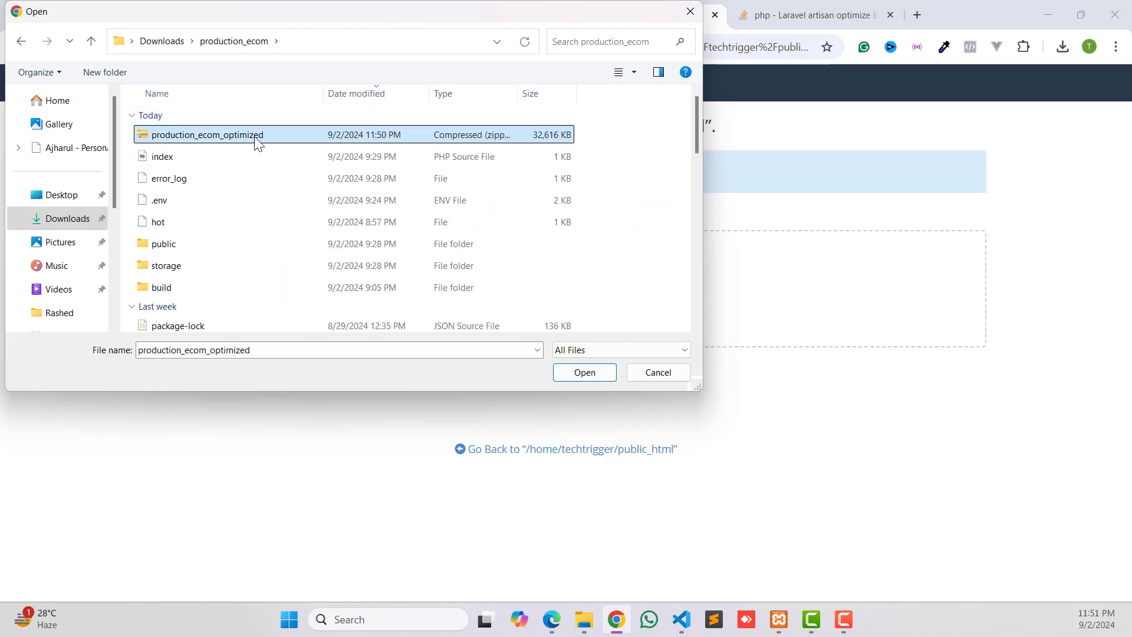
pyautogui.click(583, 373)
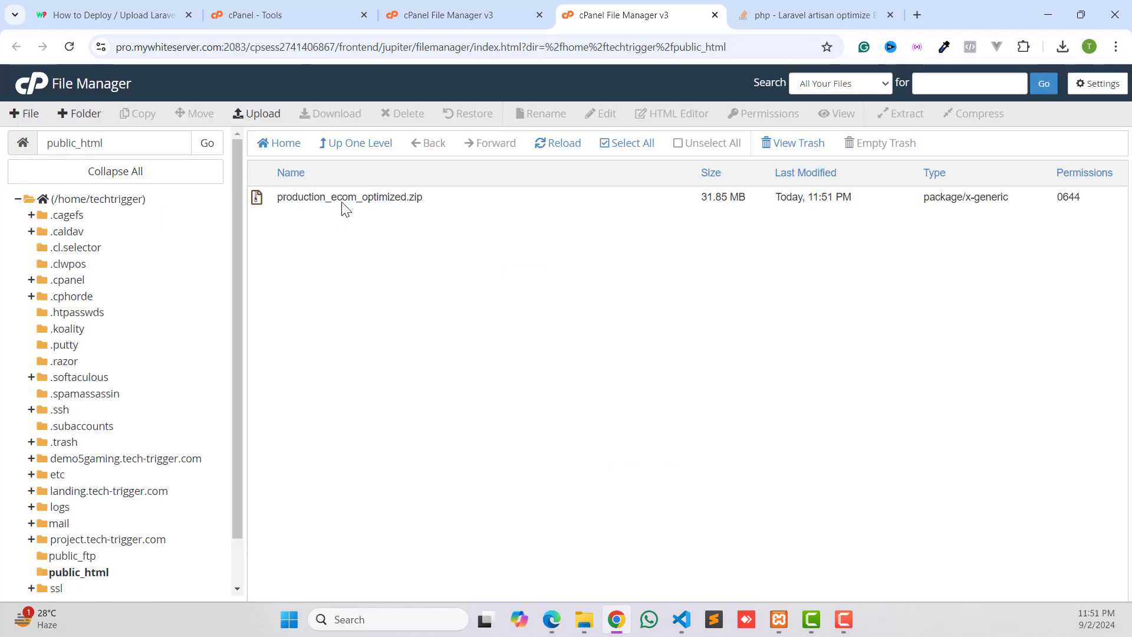
# Extract production_ecom_optimized.zip into /public_html and look through the extracted files.
pyautogui.click(339, 196)
pyautogui.rightClick(341, 197)
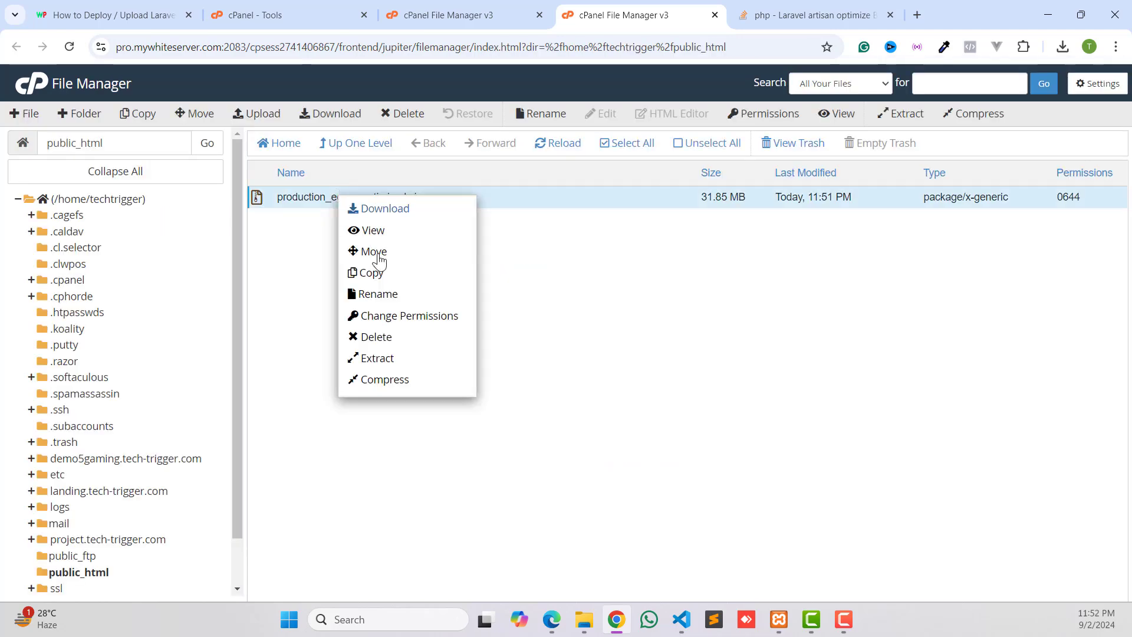
pyautogui.click(378, 358)
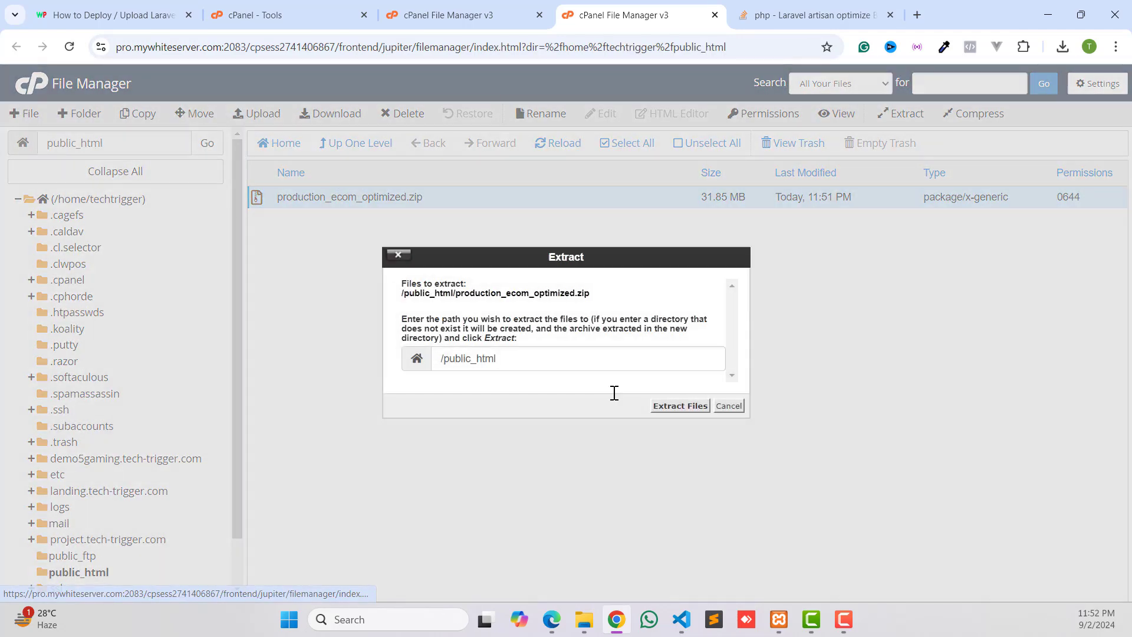
pyautogui.click(672, 407)
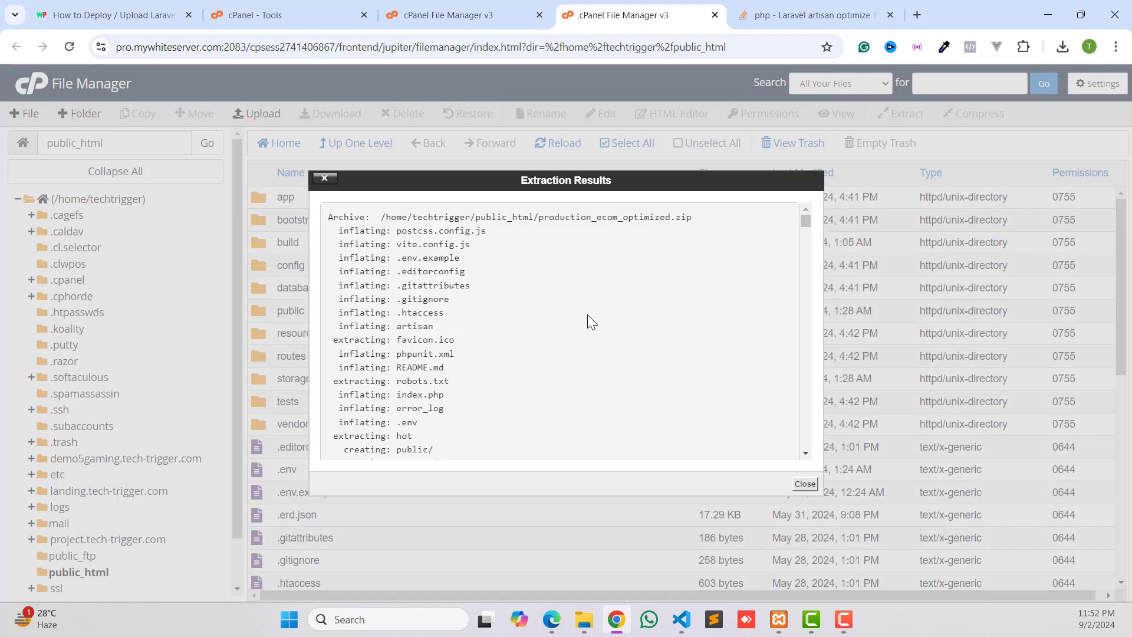
pyautogui.click(805, 485)
pyautogui.scroll(-10, 285, 283)
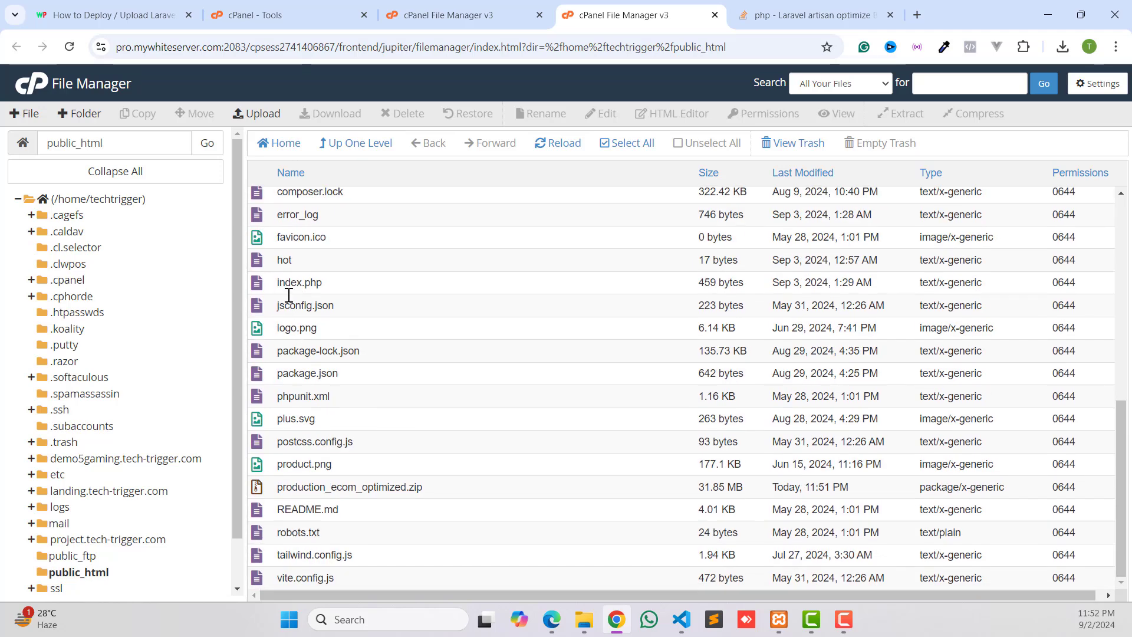
pyautogui.scroll(10, 333, 510)
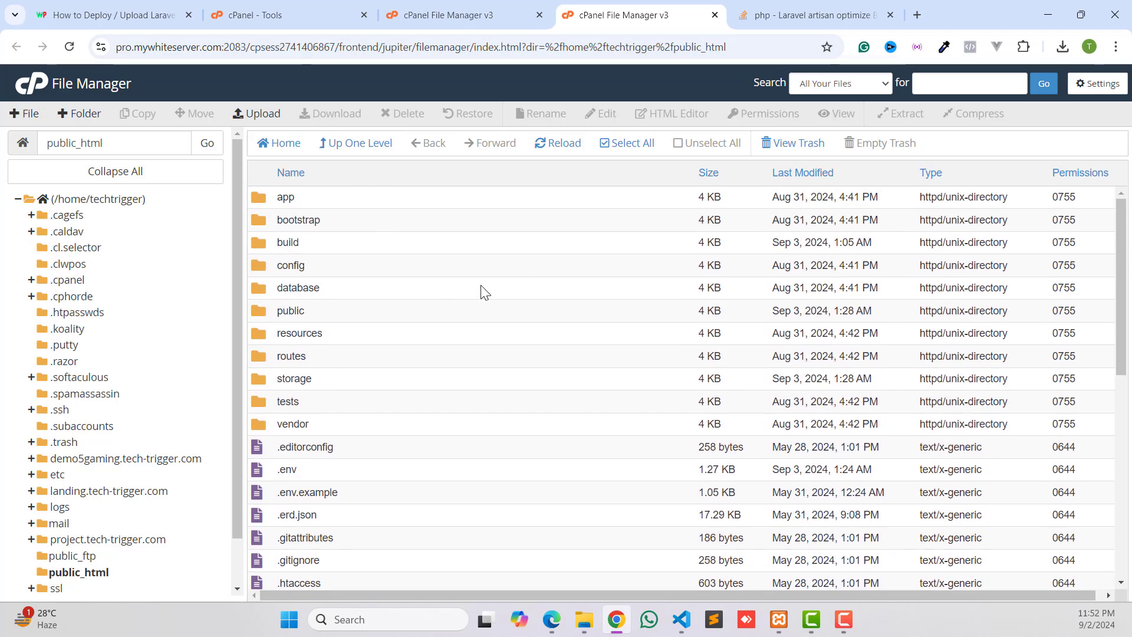
# Open the primary domain tech-trigger.com from the cPanel tools overview to check the deployed site.
pyautogui.click(431, 21)
pyautogui.click(326, 8)
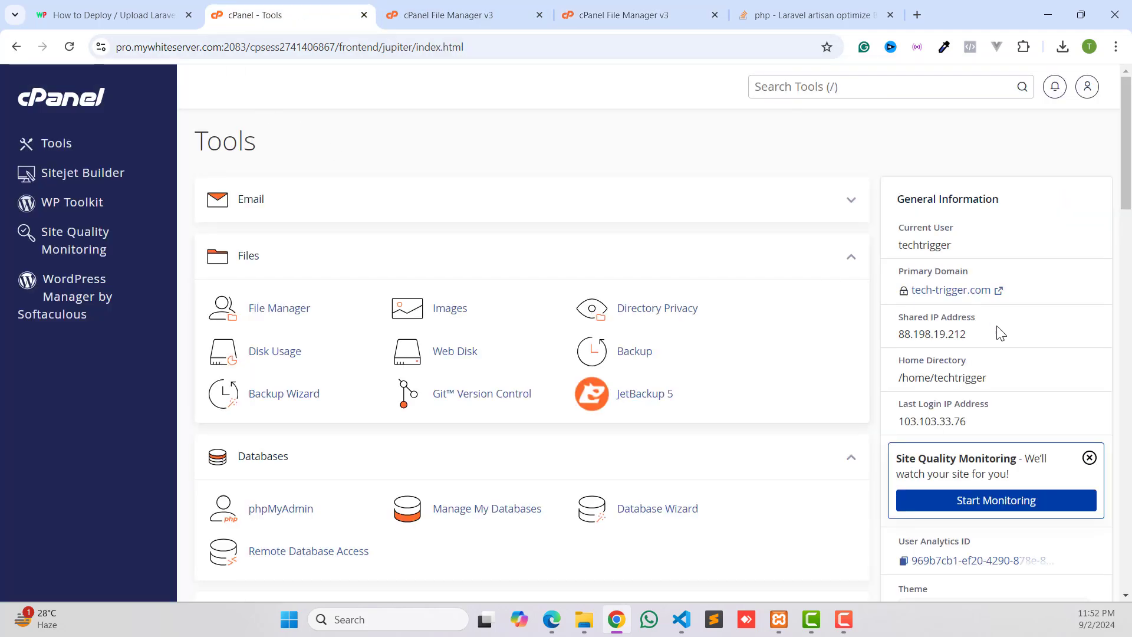
pyautogui.click(951, 291)
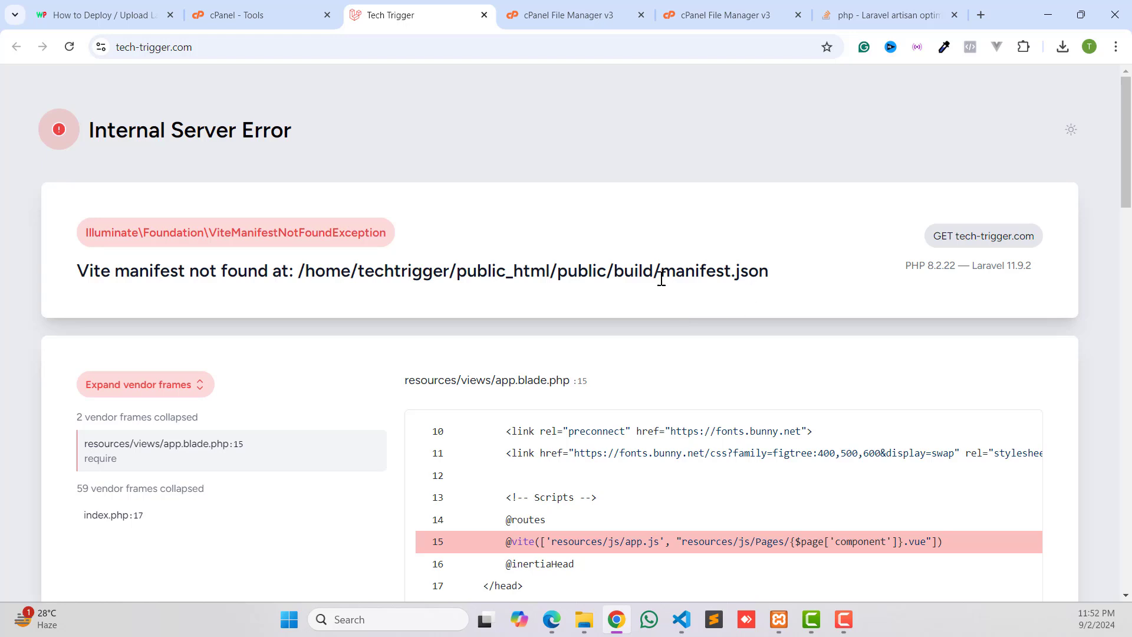
# Examine the missing Vite manifest path in the Internal Server Error message, highlighting its /build/manifest.json part.
pyautogui.moveTo(763, 281); pyautogui.dragTo(734, 263)
pyautogui.click(733, 263)
pyautogui.moveTo(556, 272); pyautogui.dragTo(780, 285)
pyautogui.click(632, 269)
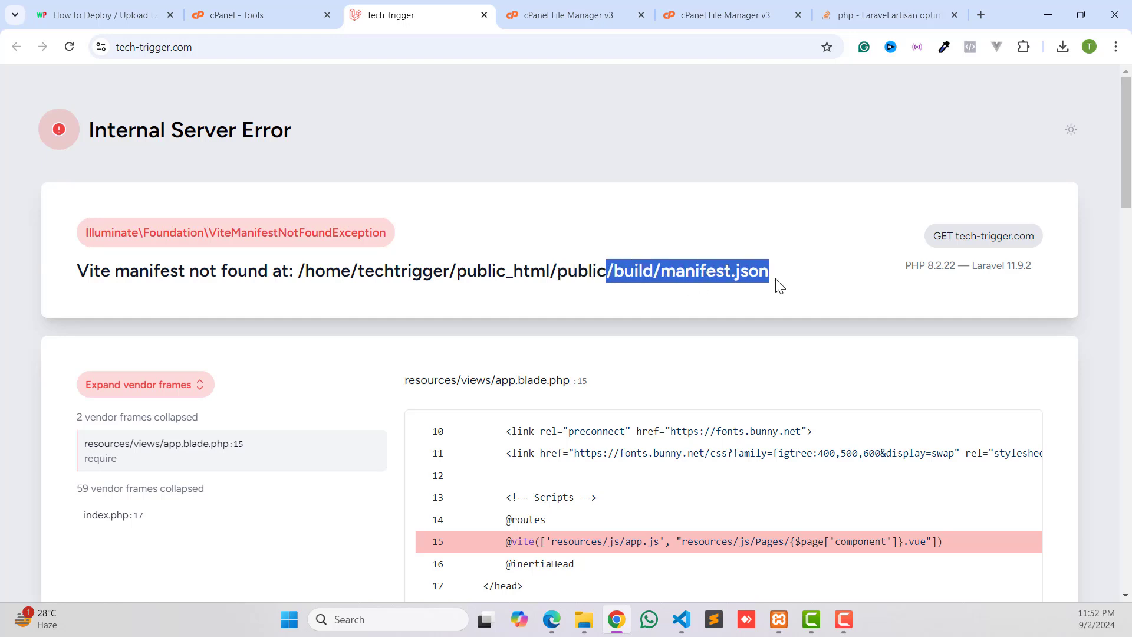
# Switch to the cPanel File Manager, close the outdated duplicate tab and check the contents of the build folder in public_html.
pyautogui.click(535, 8)
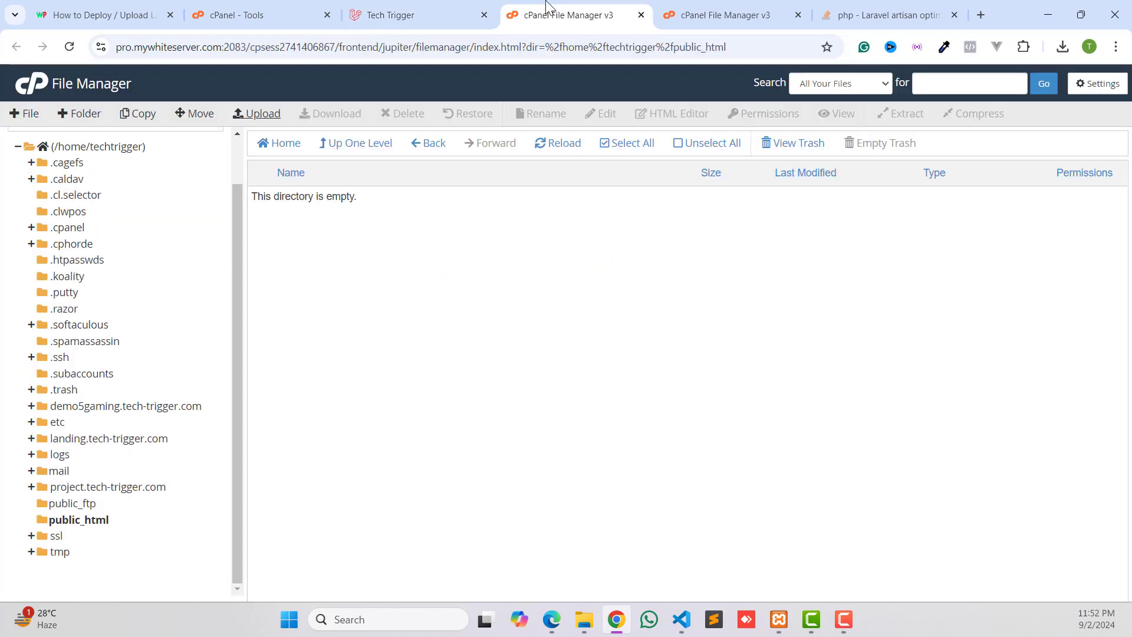
pyautogui.click(641, 15)
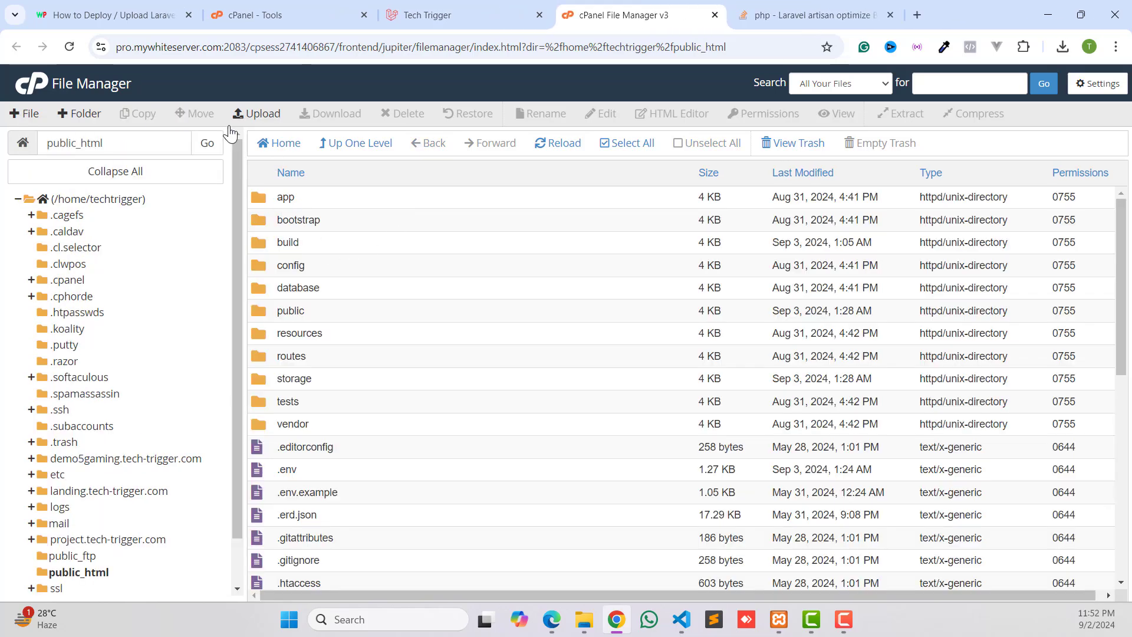
pyautogui.scroll(-2, 112, 513)
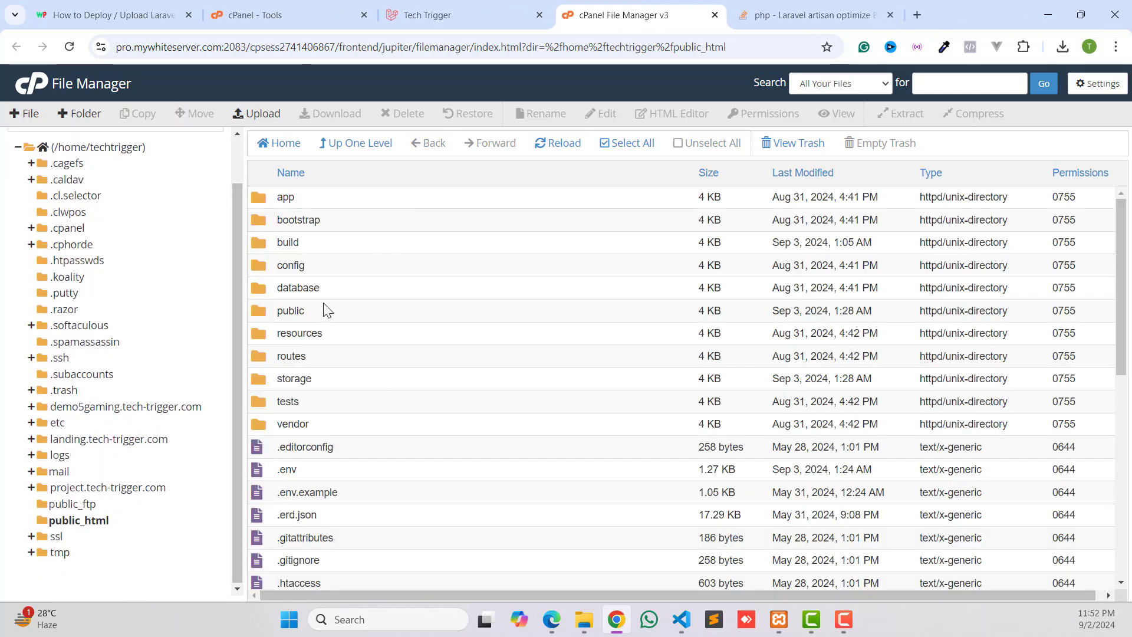
pyautogui.doubleClick(264, 242)
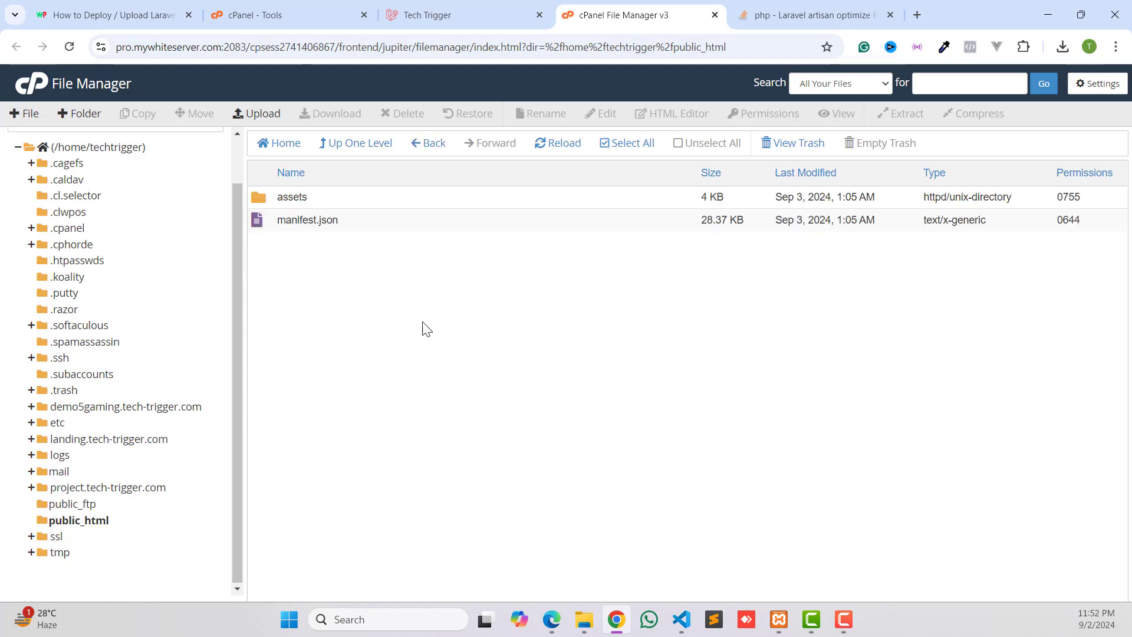
pyautogui.click(360, 144)
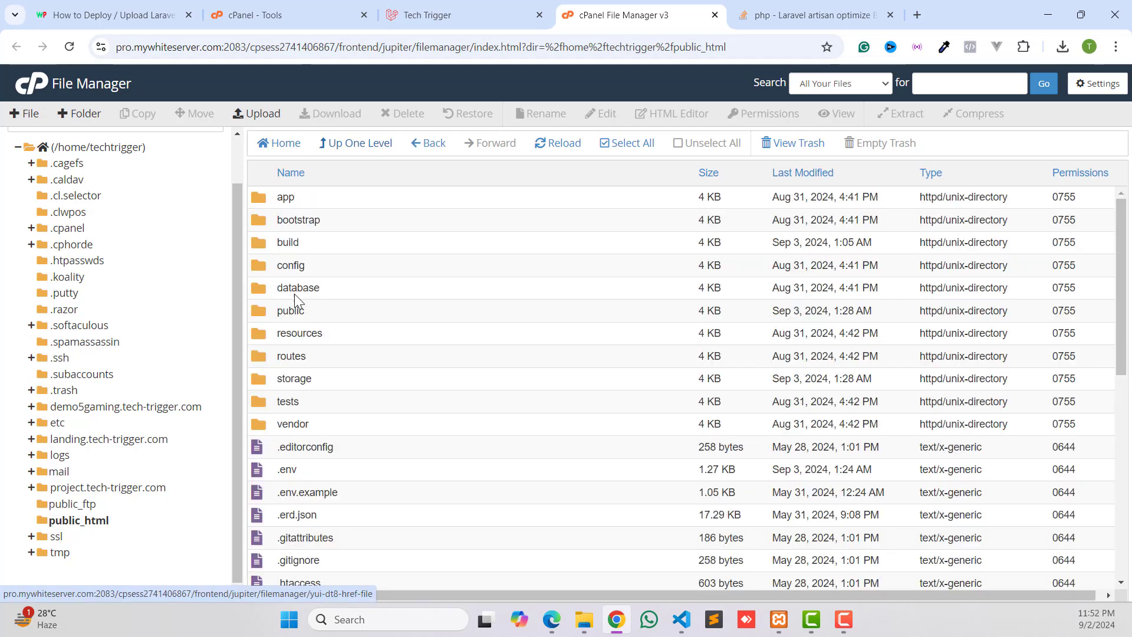
# Copy the build folder from public_html to /public_html/public.
pyautogui.click(263, 242)
pyautogui.rightClick(263, 242)
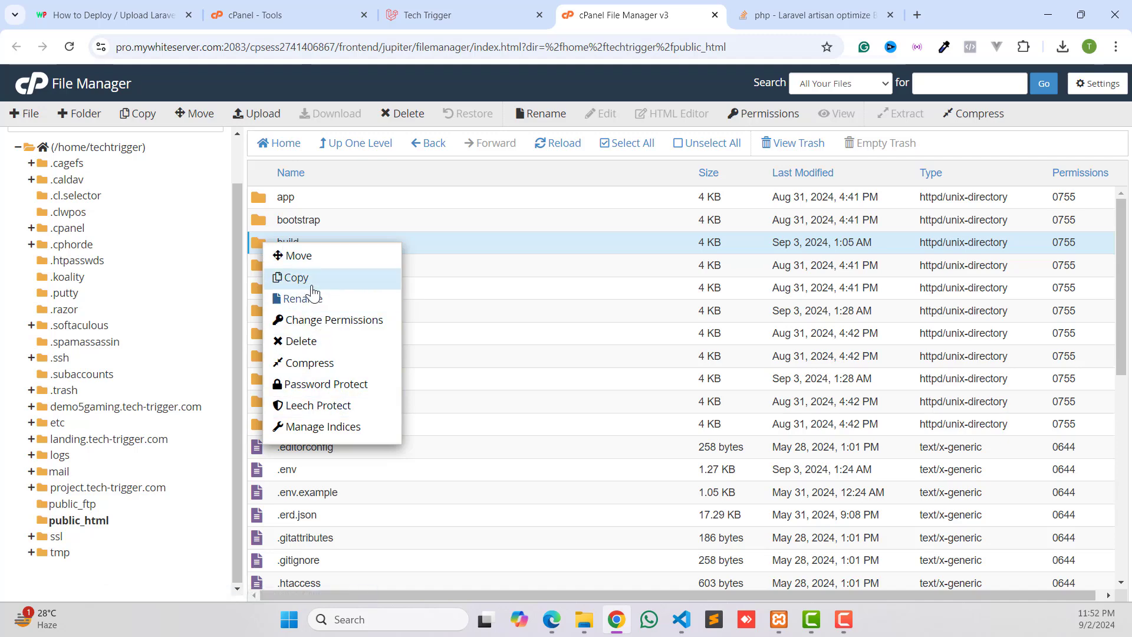
pyautogui.click(296, 277)
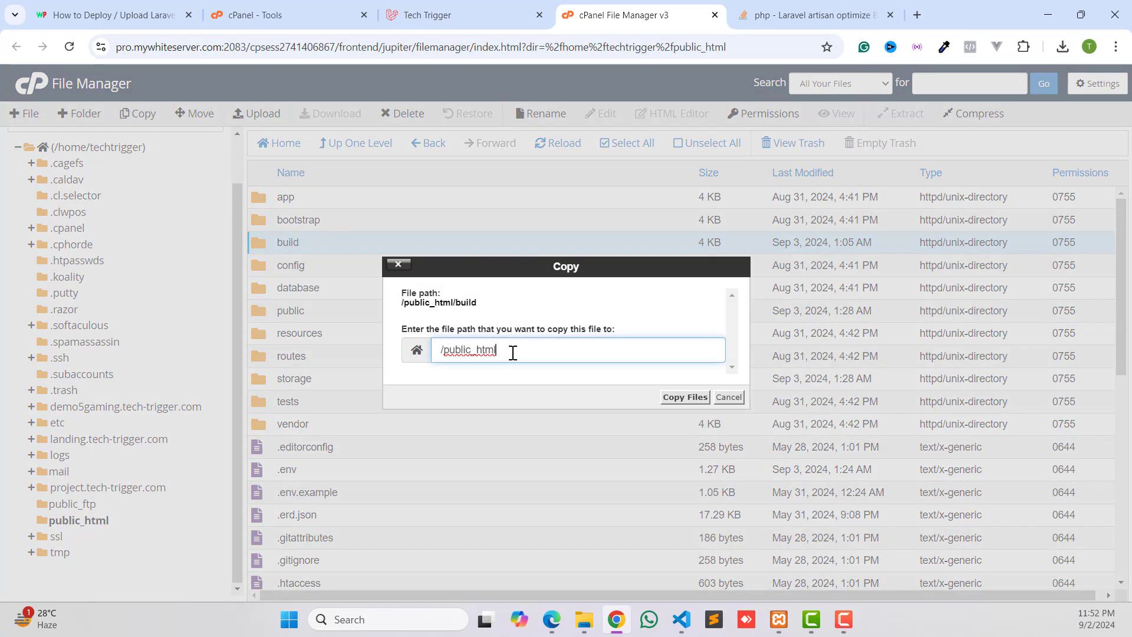
pyautogui.click(507, 352)
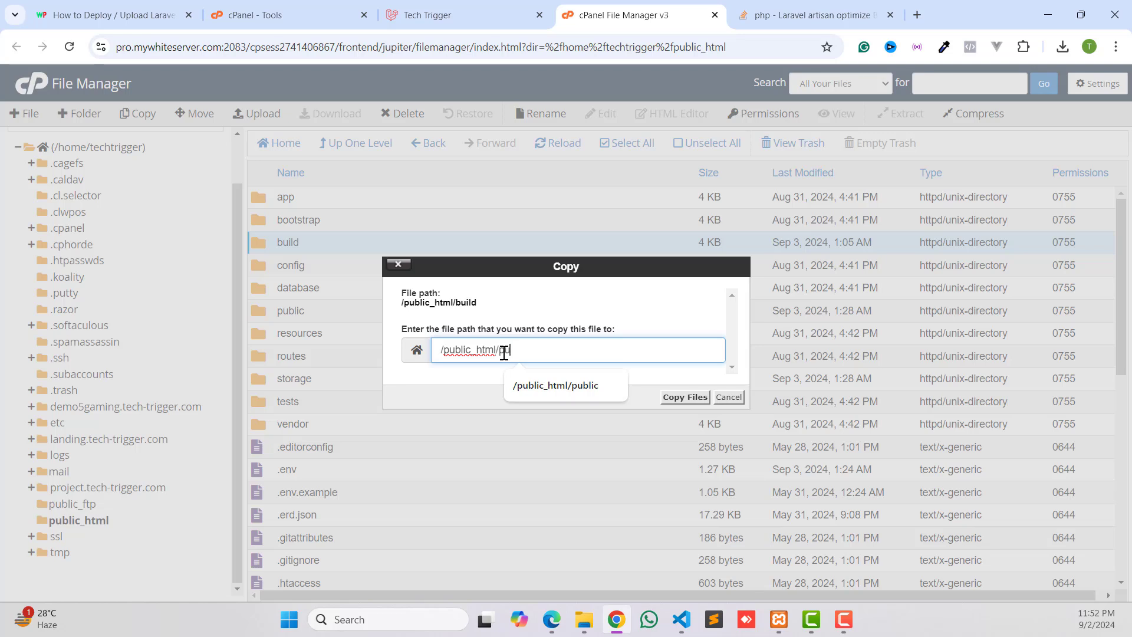
pyautogui.write('/public')
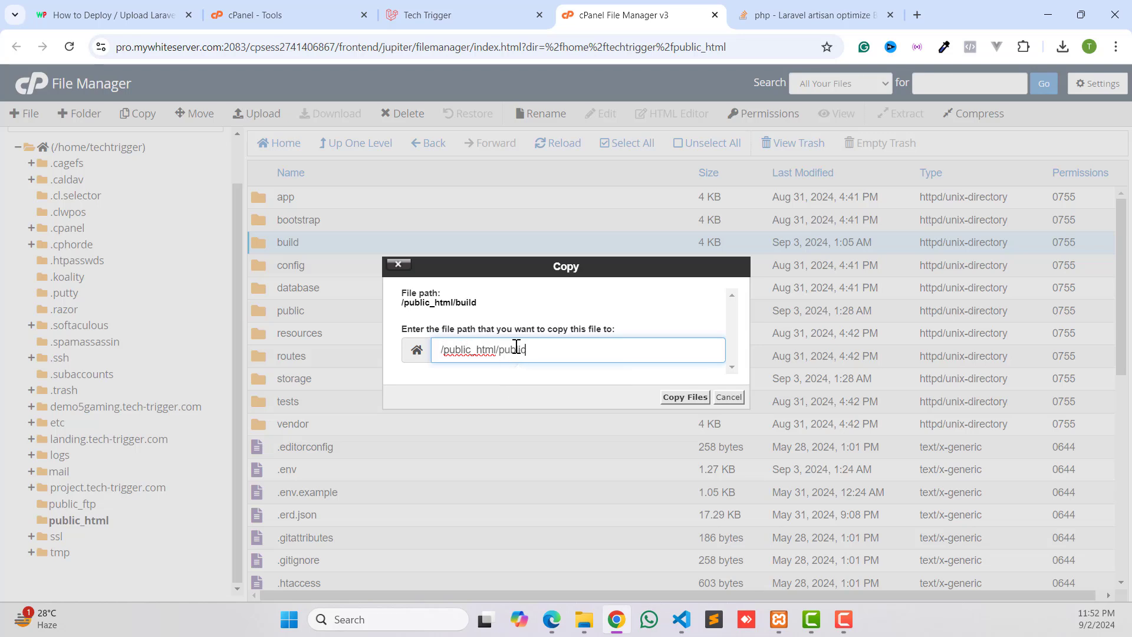
pyautogui.moveTo(500, 351); pyautogui.dragTo(539, 352)
pyautogui.click(684, 398)
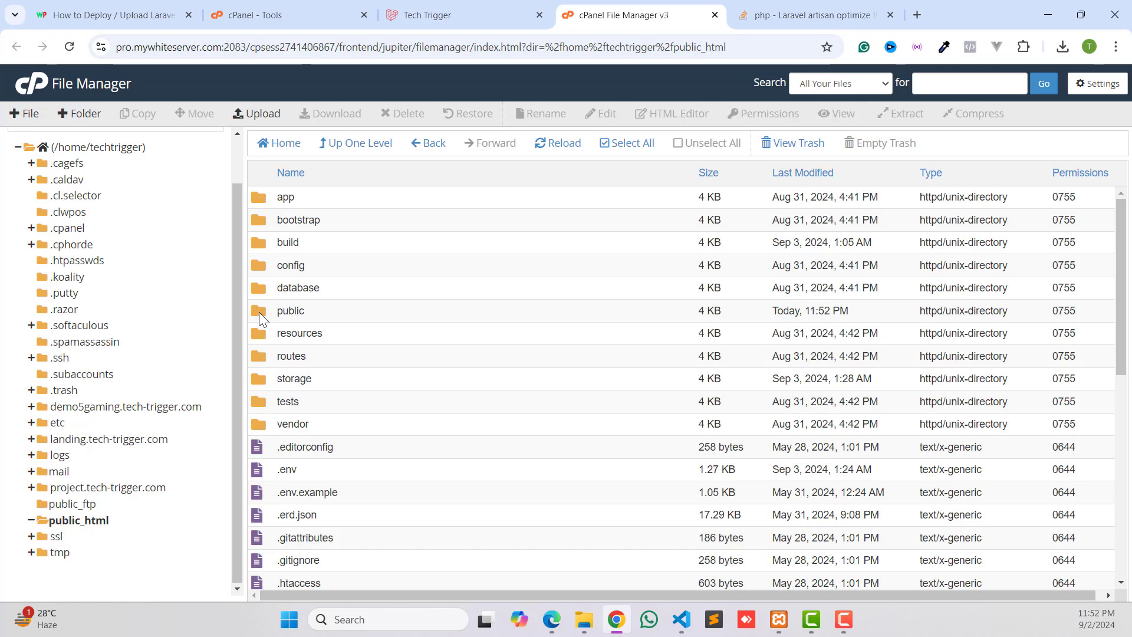
# Move the assets folder inside /public_html/public/build to the trash, keeping only manifest.json.
pyautogui.doubleClick(261, 314)
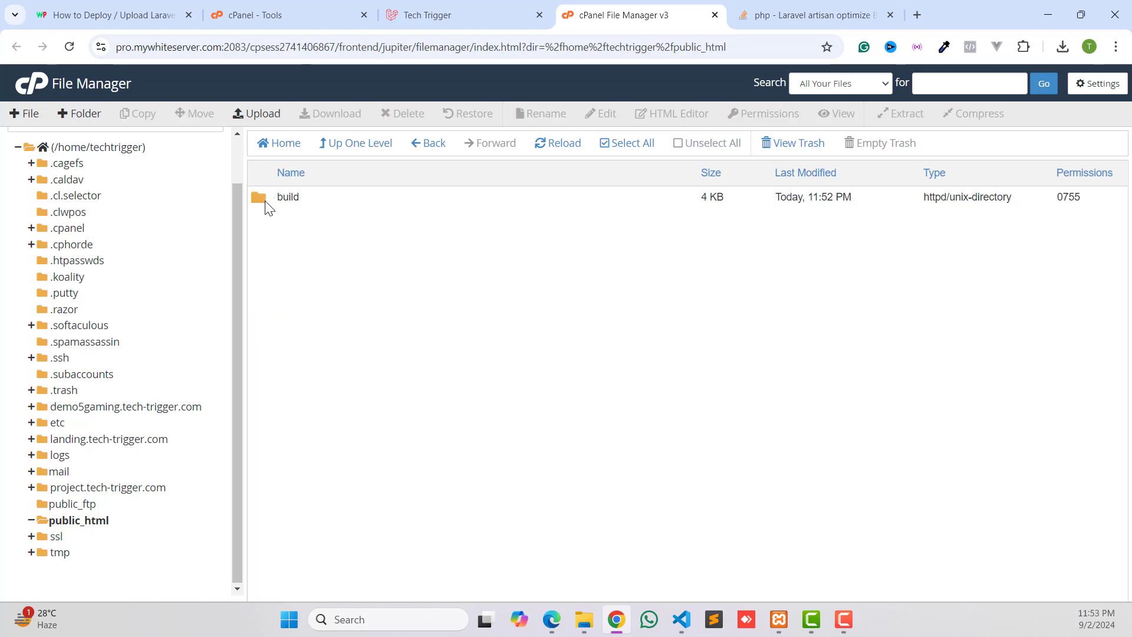
pyautogui.doubleClick(265, 201)
pyautogui.click(284, 200)
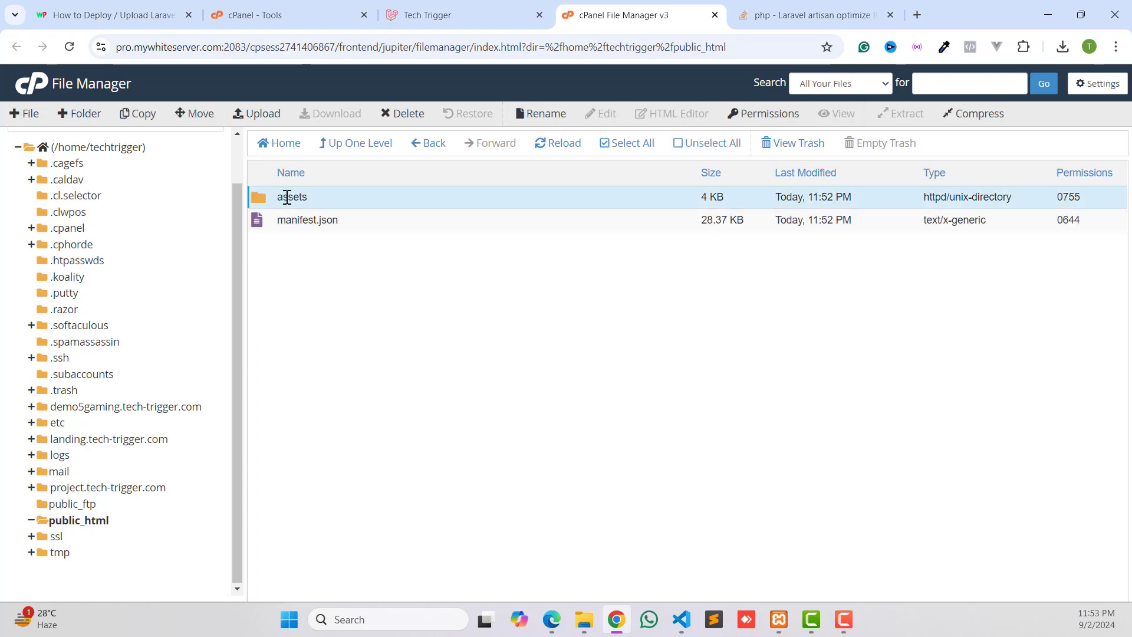
pyautogui.rightClick(286, 198)
pyautogui.click(313, 293)
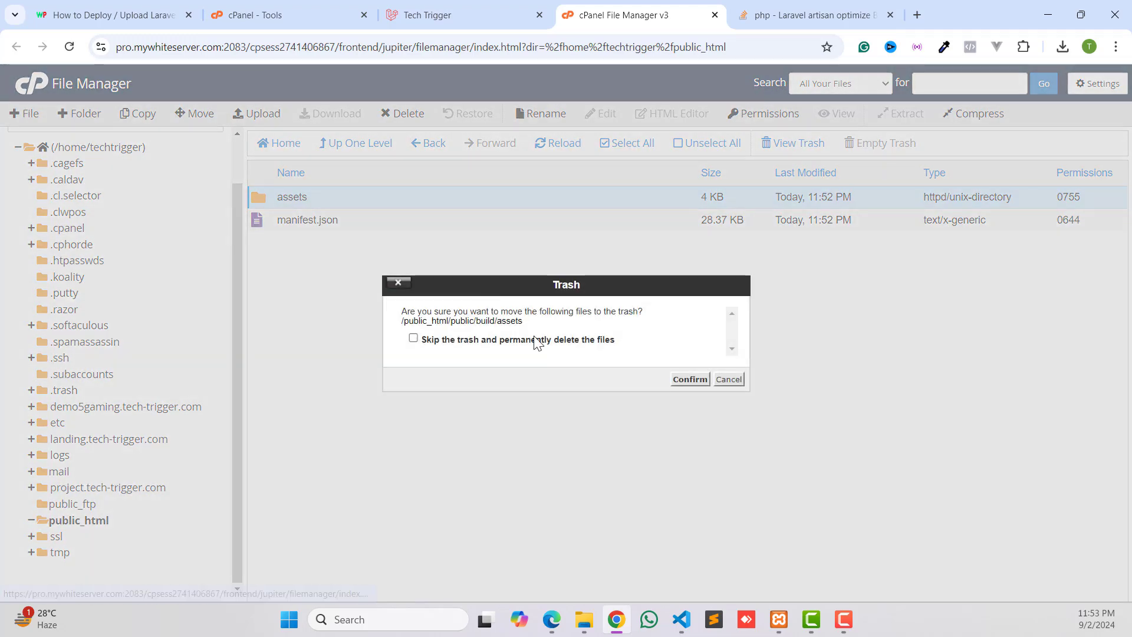
pyautogui.click(688, 379)
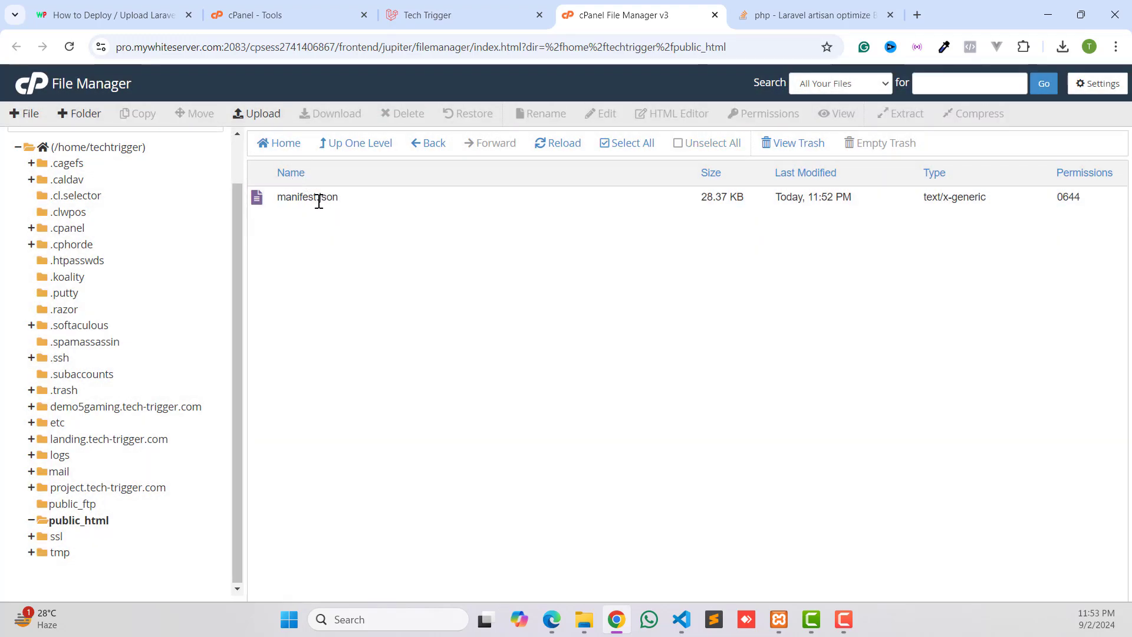
# Check the deployment guide's section "8. Vite manifest not found error" through to its last instruction.
pyautogui.click(135, 15)
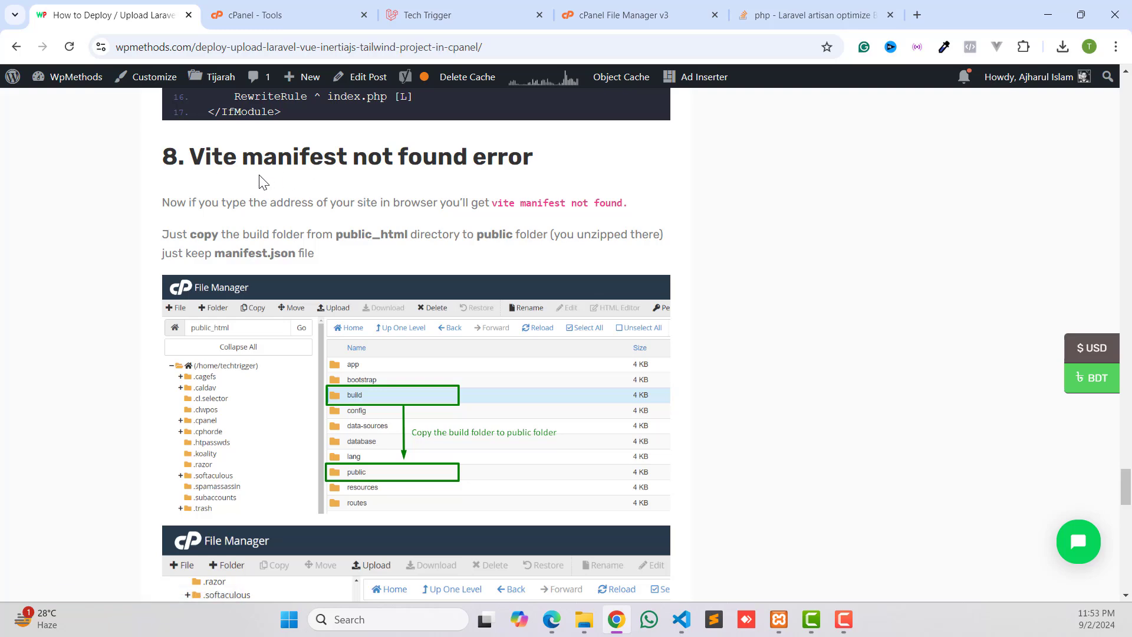
pyautogui.scroll(-4, 339, 236)
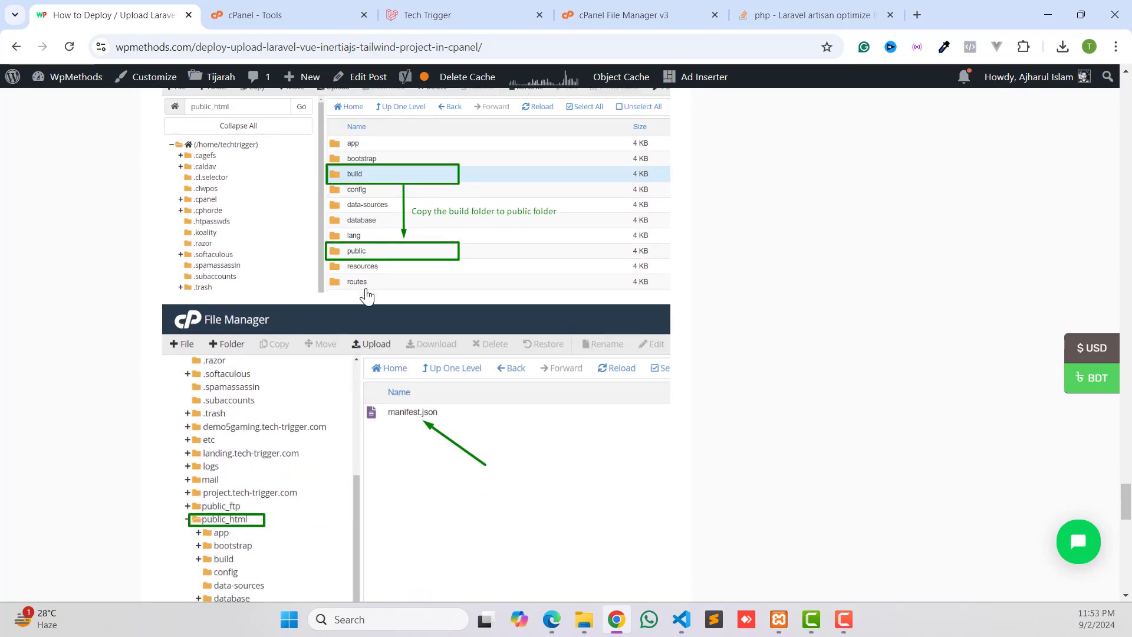
pyautogui.scroll(-3, 363, 278)
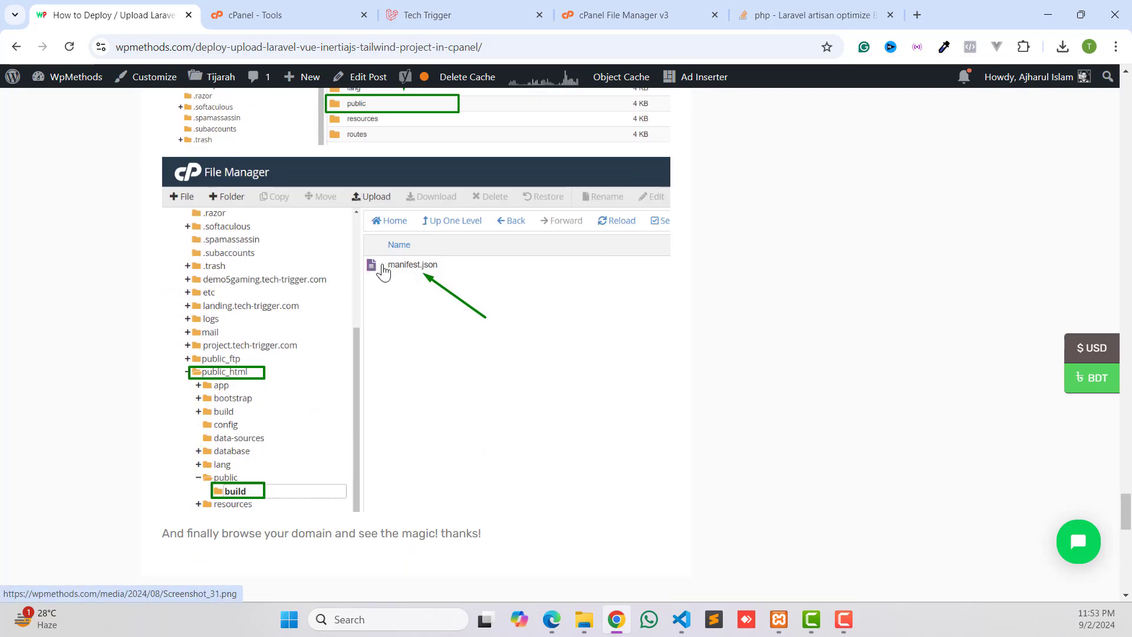
# Return to the tech-trigger.com site, browse the homepage's latest products and open the Lenovo IdeaPad D330 laptop.
pyautogui.click(281, 7)
pyautogui.click(429, 12)
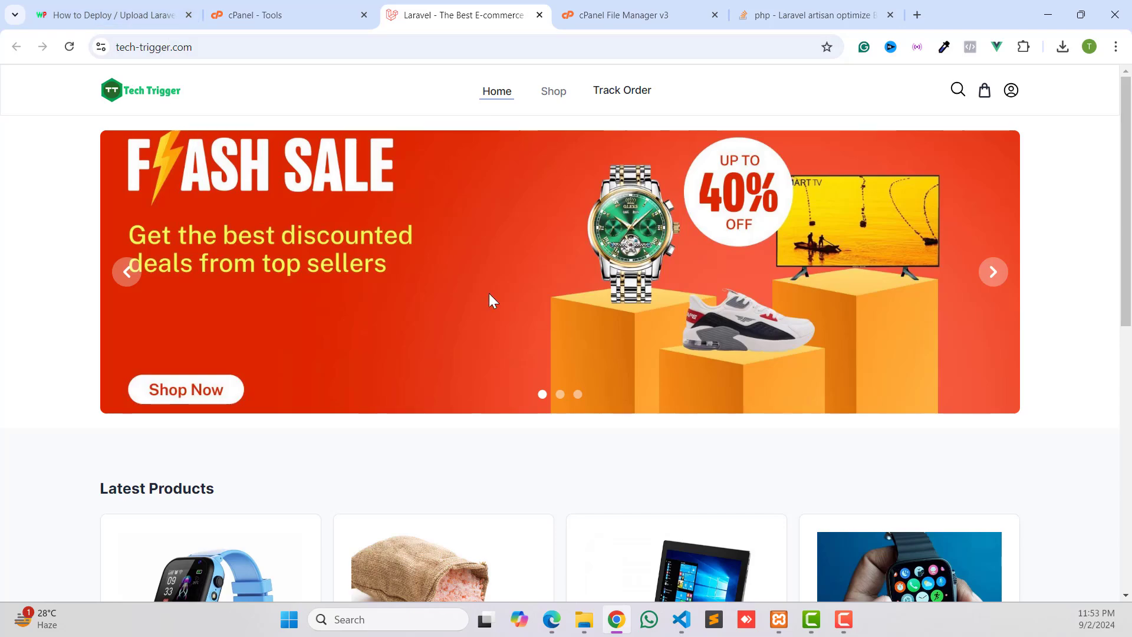
pyautogui.scroll(-1, 487, 294)
pyautogui.scroll(-8, 487, 309)
pyautogui.scroll(4, 480, 349)
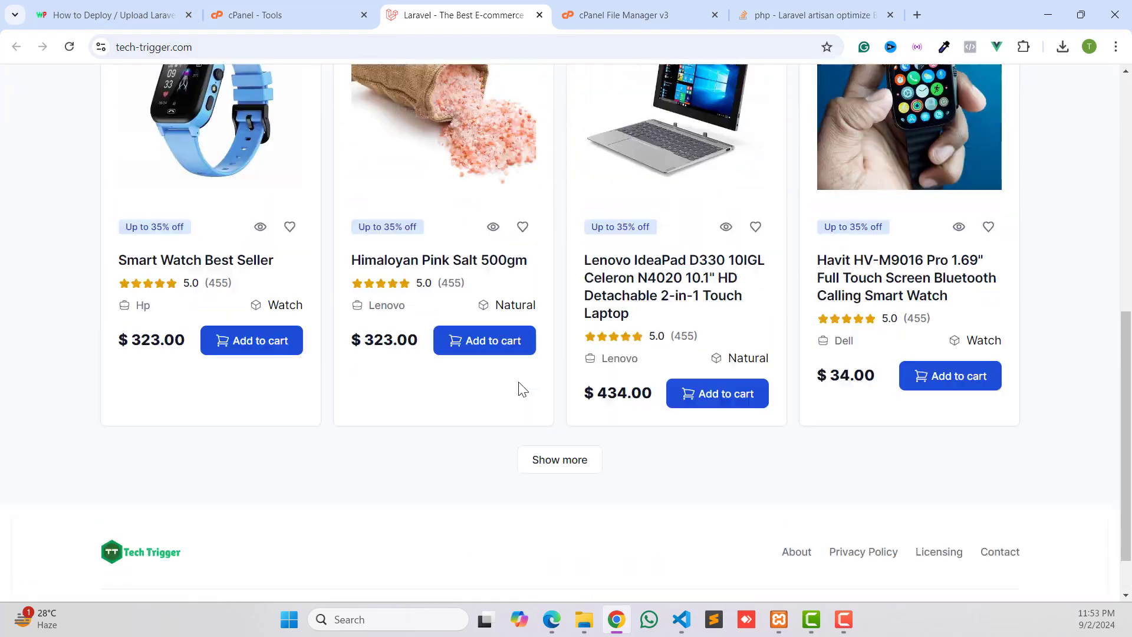
pyautogui.click(682, 352)
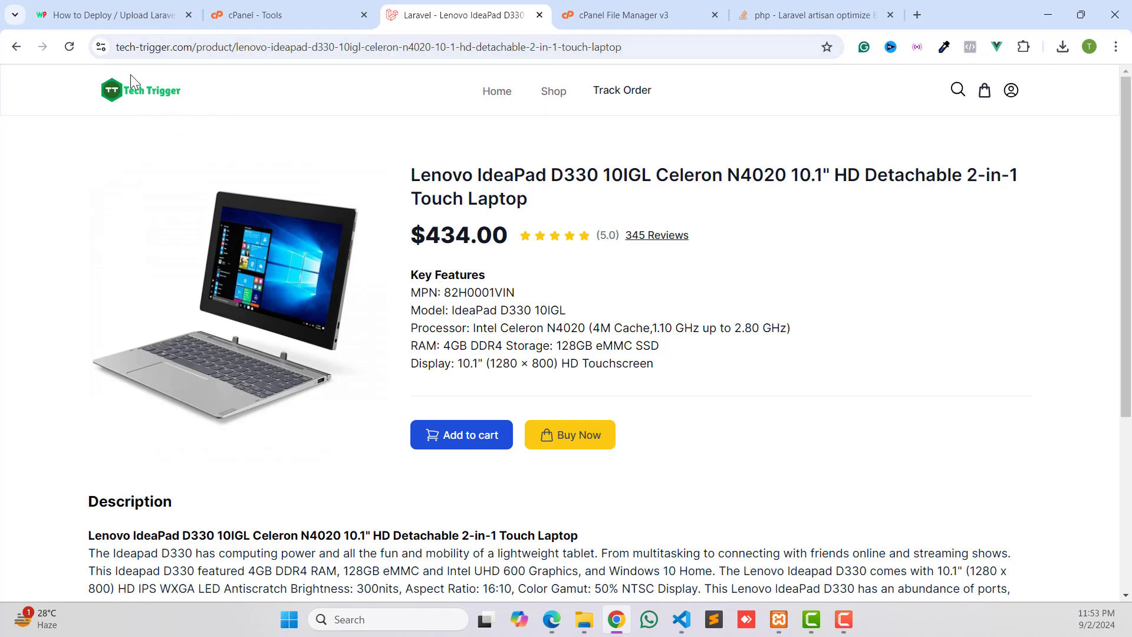
# Buy the Lenovo IdeaPad D330 laptop with cash on delivery as the payment method and place the order.
pyautogui.click(599, 431)
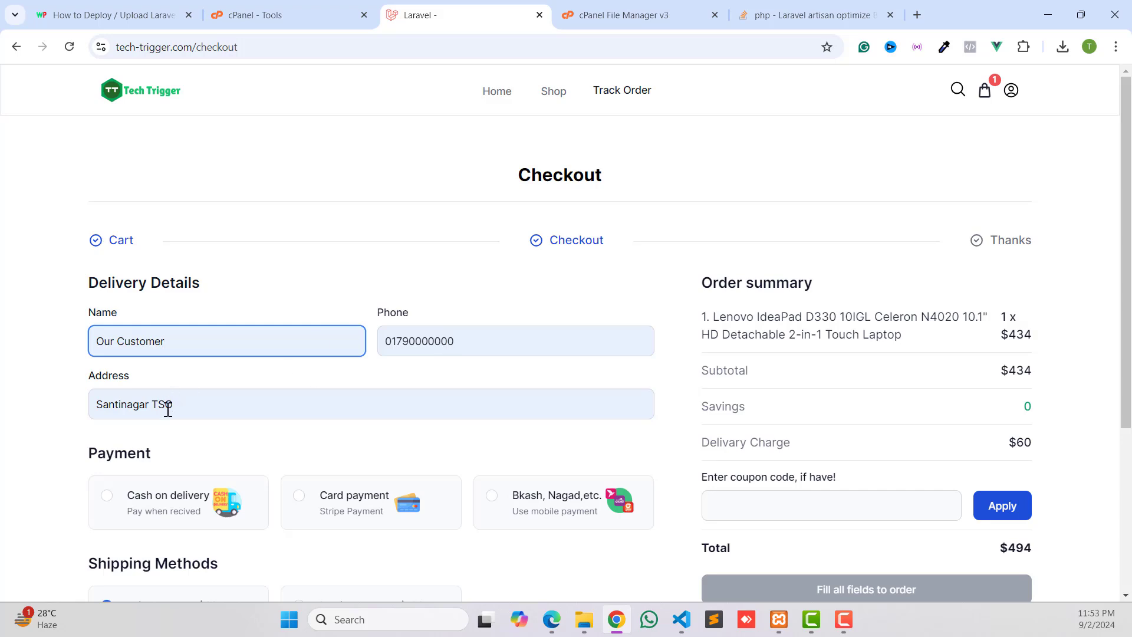
pyautogui.scroll(-2, 168, 408)
pyautogui.click(142, 357)
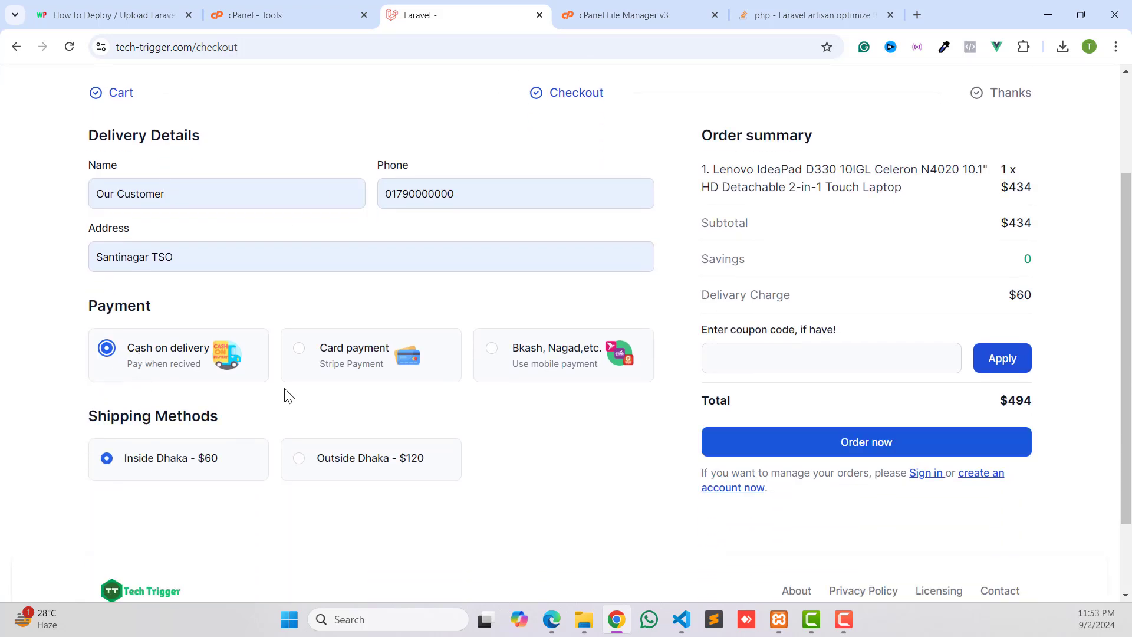
pyautogui.click(769, 453)
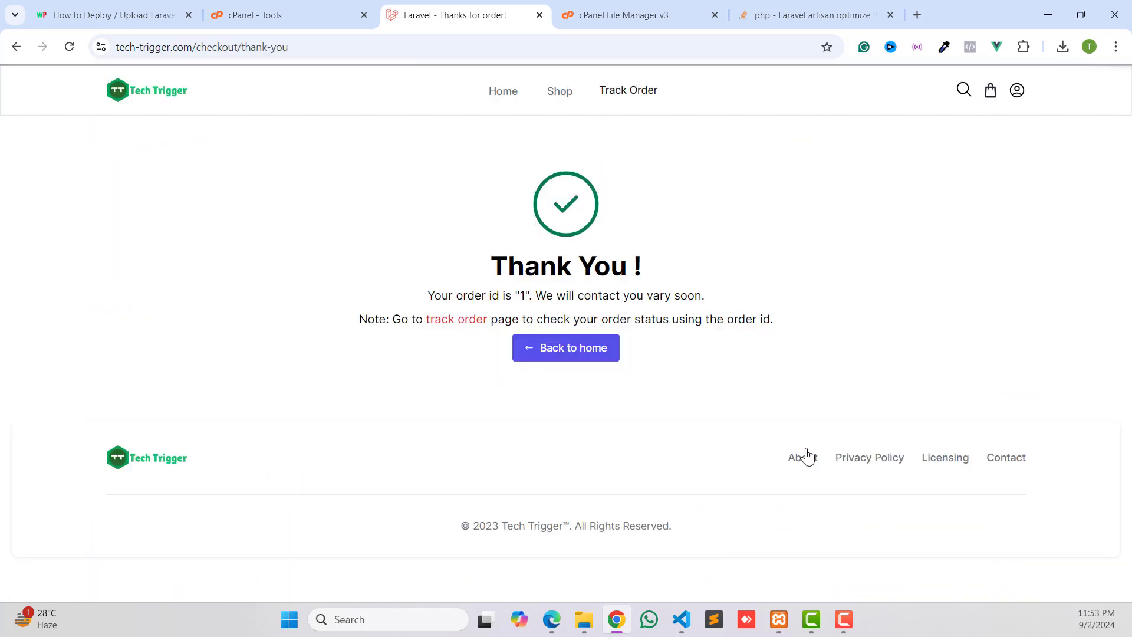
# Highlight the live domain in the page address, view the Smart Watch Best Seller product page and return to the homepage.
pyautogui.click(129, 47)
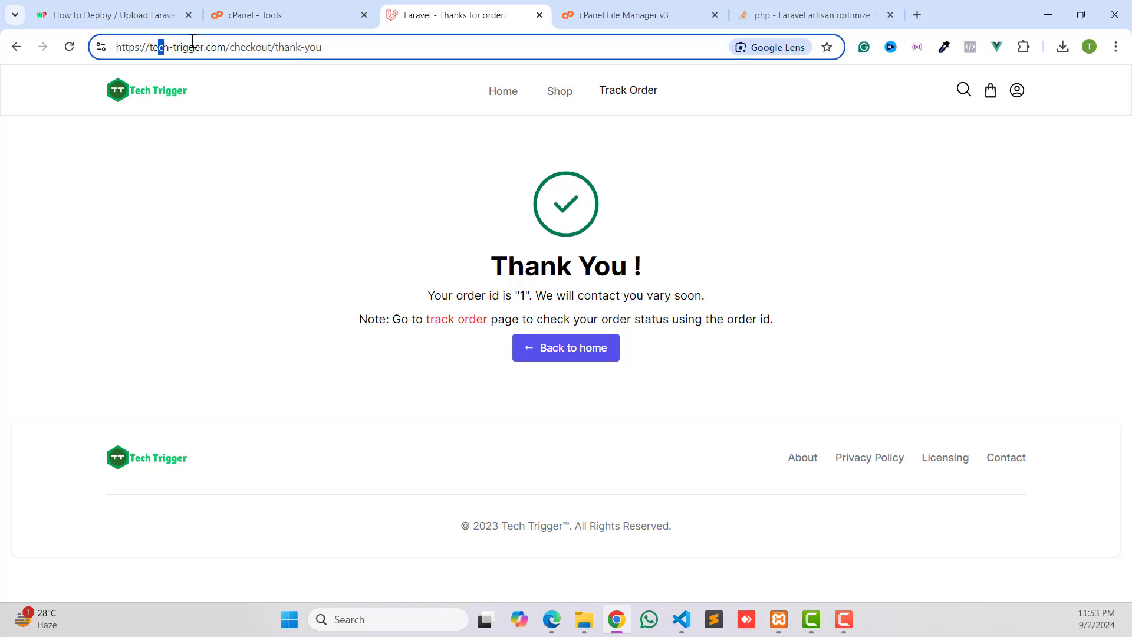
pyautogui.moveTo(224, 48); pyautogui.dragTo(109, 47)
pyautogui.click(241, 47)
pyautogui.click(432, 252)
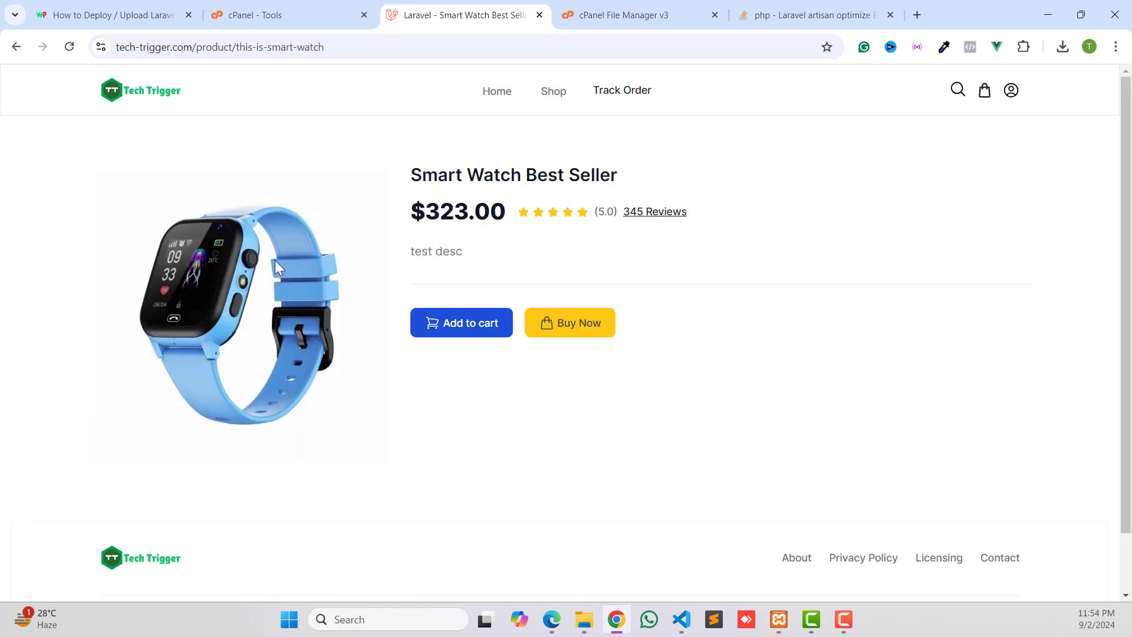
pyautogui.click(121, 92)
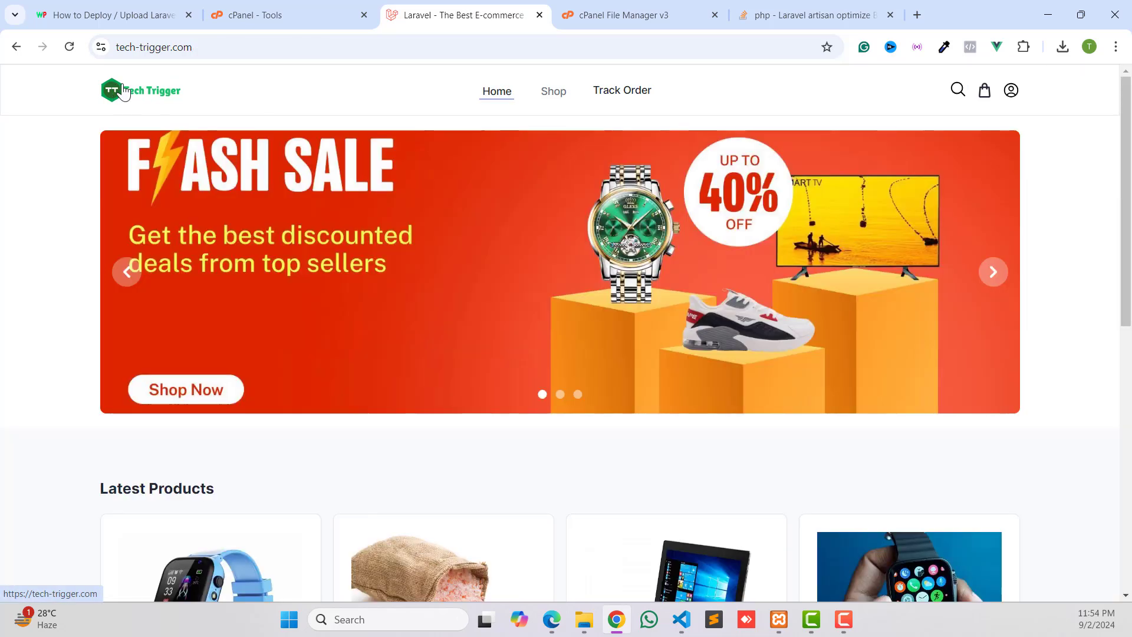